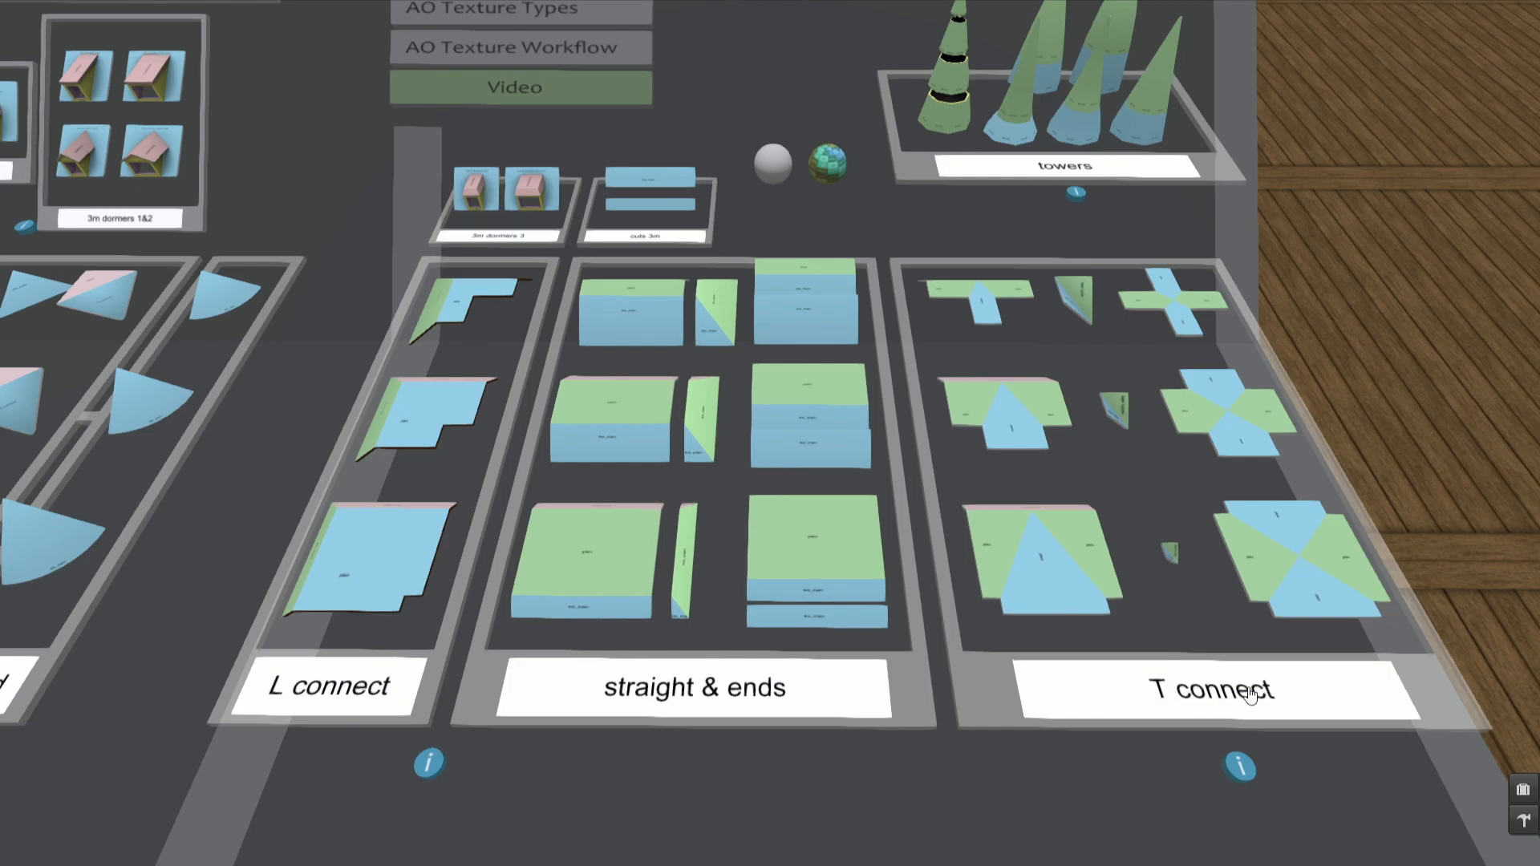
# Step: Rez a man2 str mansard section from the straight & ends set and move it onto the open floor beside the display
pyautogui.click(694, 658)
pyautogui.press('Escape')
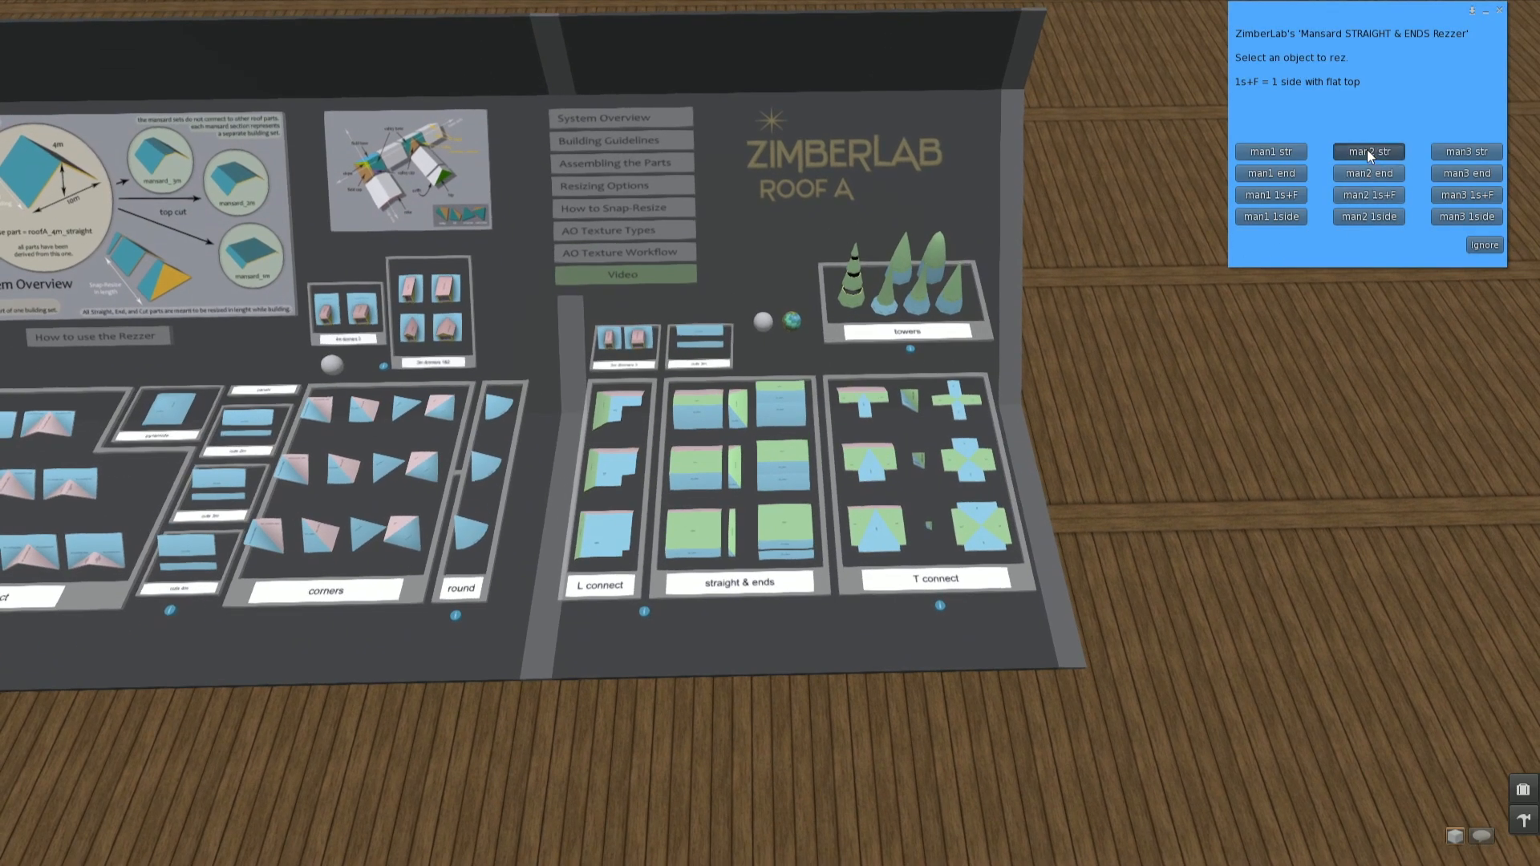
pyautogui.click(1367, 151)
pyautogui.keyDown('alt'); pyautogui.moveTo(777, 406); pyautogui.dragTo(688, 406); pyautogui.keyUp('alt')
pyautogui.rightClick(706, 433)
pyautogui.click(711, 357)
pyautogui.moveTo(709, 339); pyautogui.dragTo(972, 160)
pyautogui.click(224, 101)
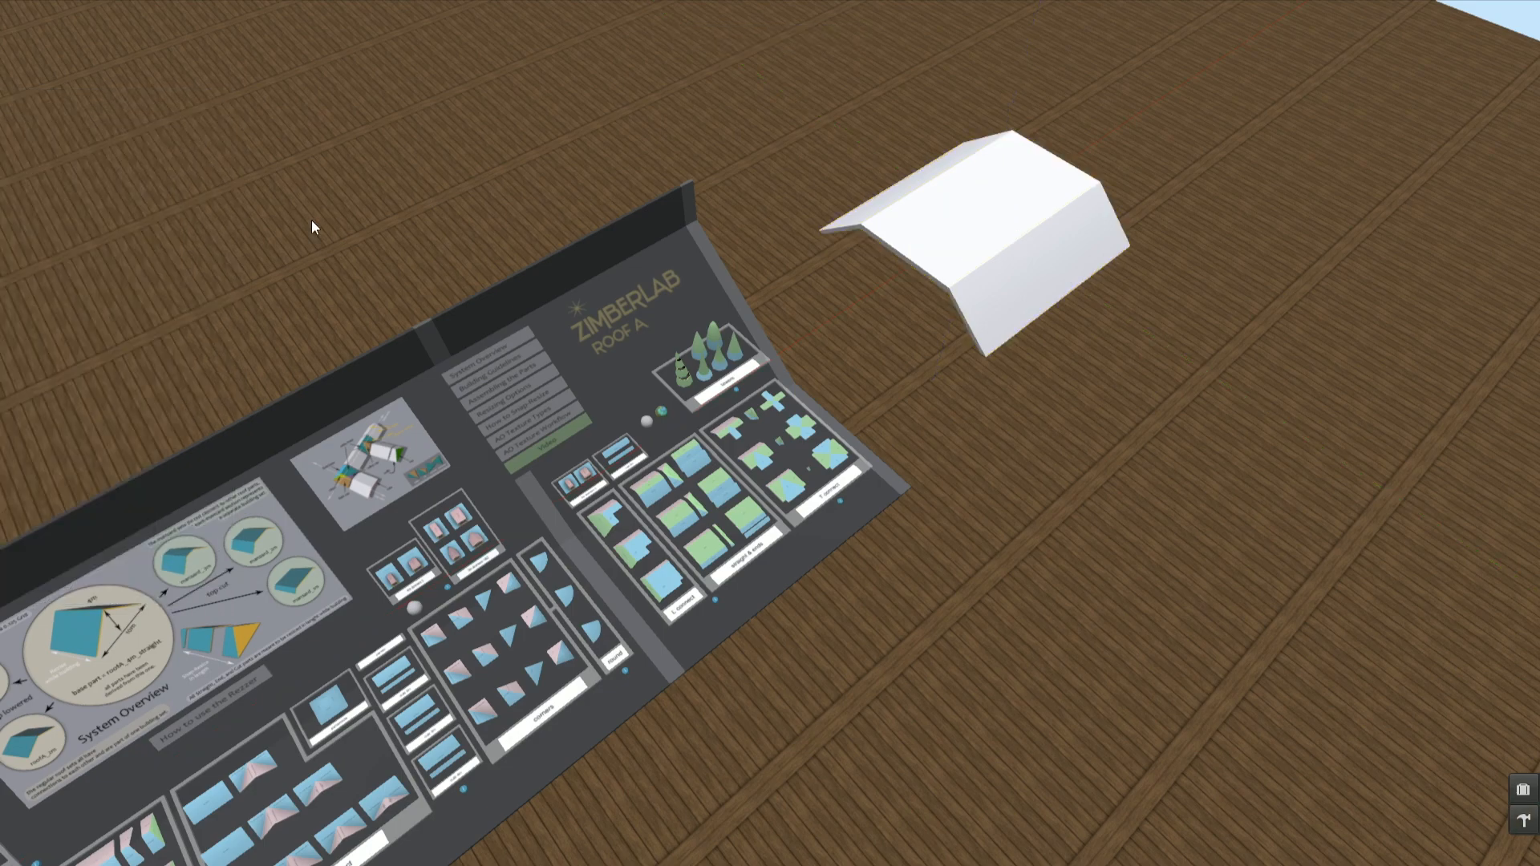
# Step: Rez a man2 end piece and place it beside the open end of the straight mansard section
pyautogui.click(750, 564)
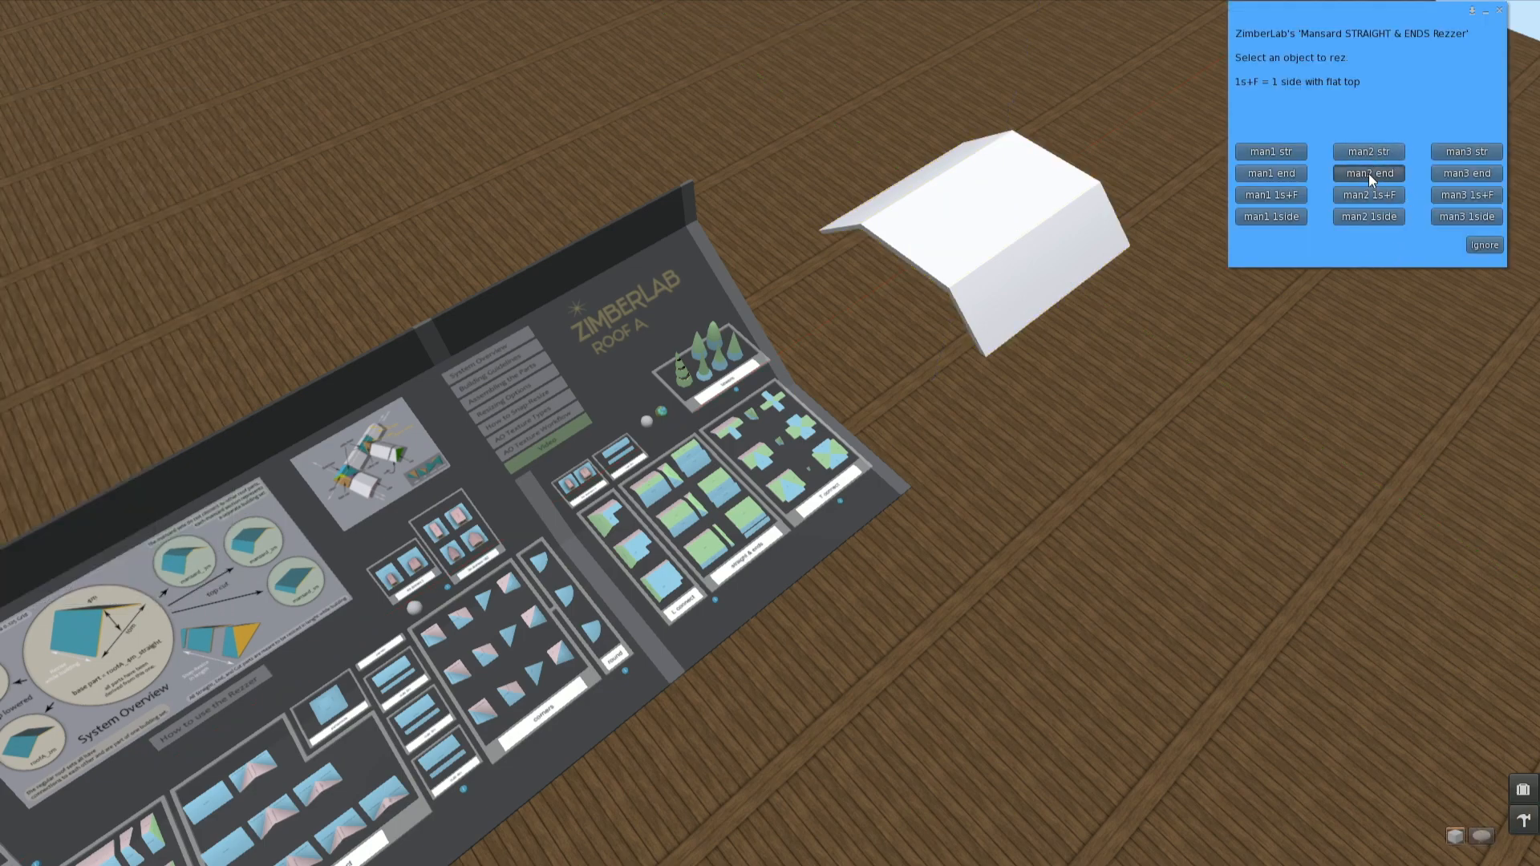
pyautogui.click(1370, 174)
pyautogui.rightClick(688, 411)
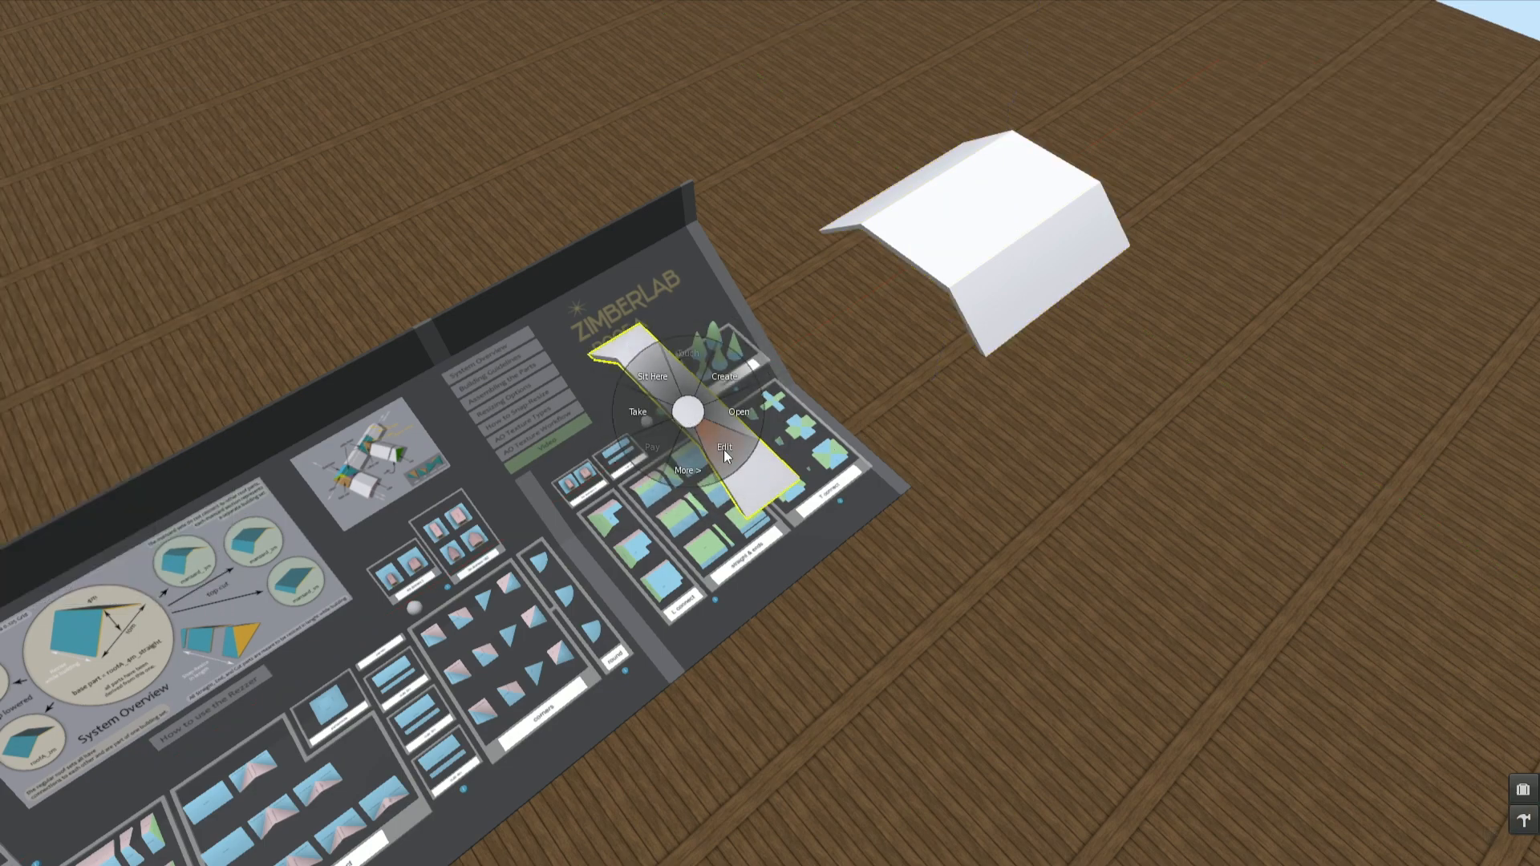
pyautogui.click(725, 450)
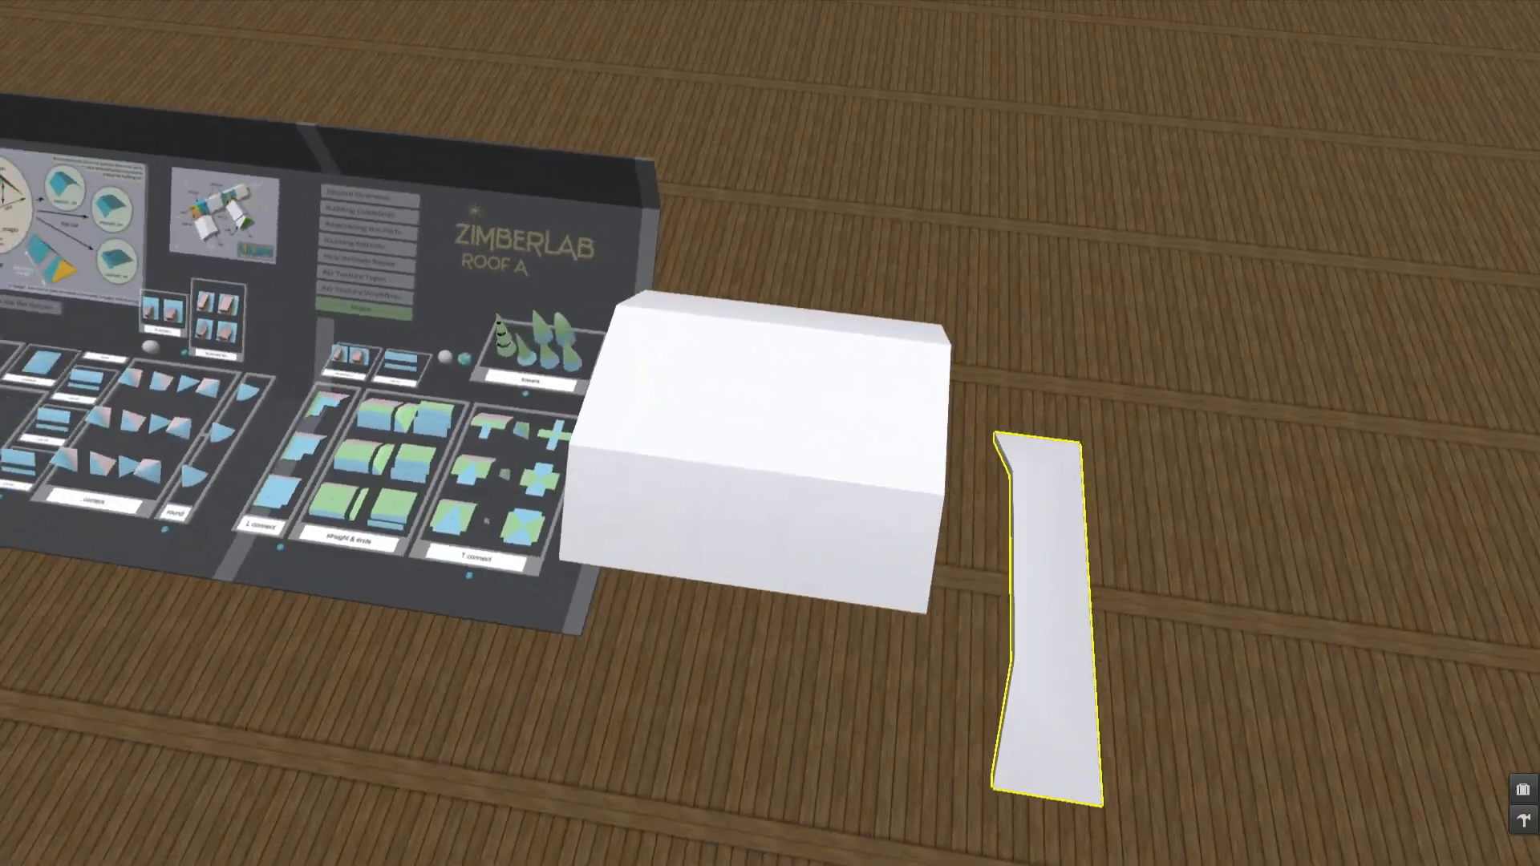
# Step: Select the end piece together with the straight section and align them so the end closes the roof flush
pyautogui.hotkey('ctrl', '3')
pyautogui.keyDown('shift'); pyautogui.click(769, 450); pyautogui.keyUp('shift')
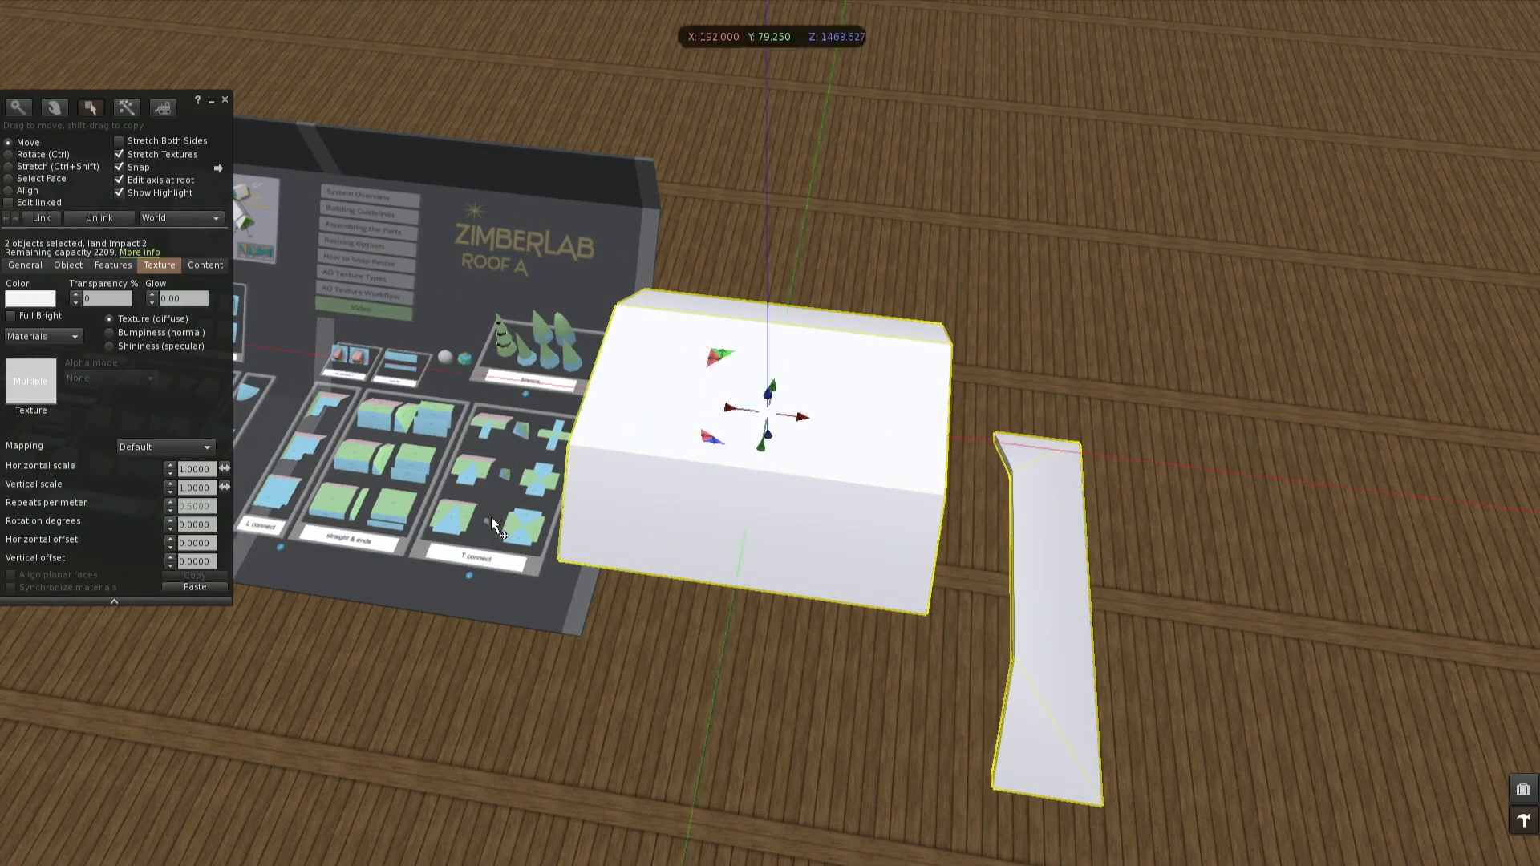
pyautogui.click(19, 194)
pyautogui.moveTo(222, 148); pyautogui.dragTo(248, 128)
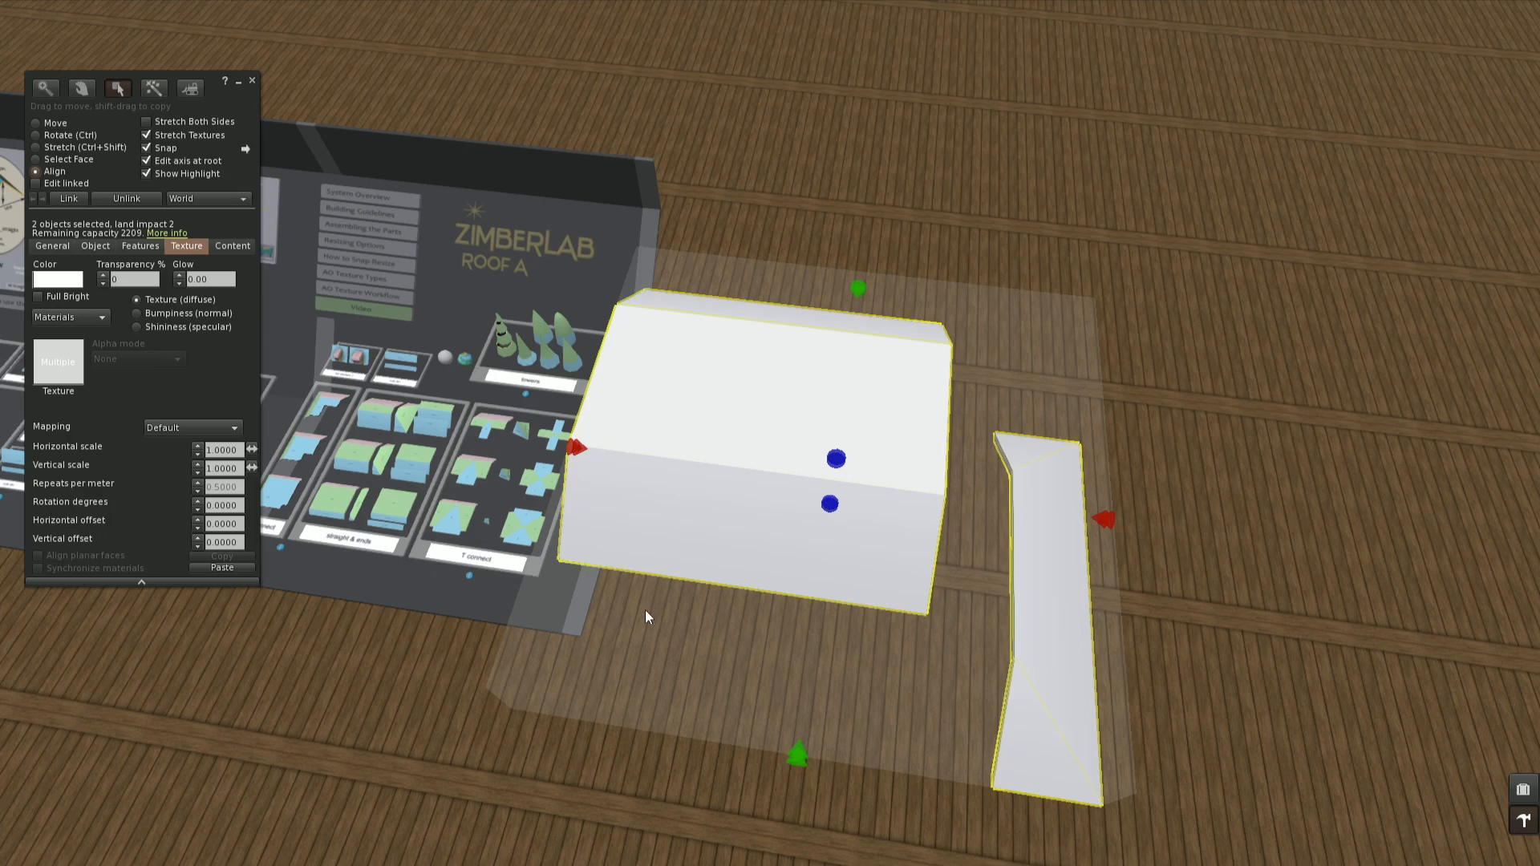
pyautogui.click(797, 752)
pyautogui.click(1099, 454)
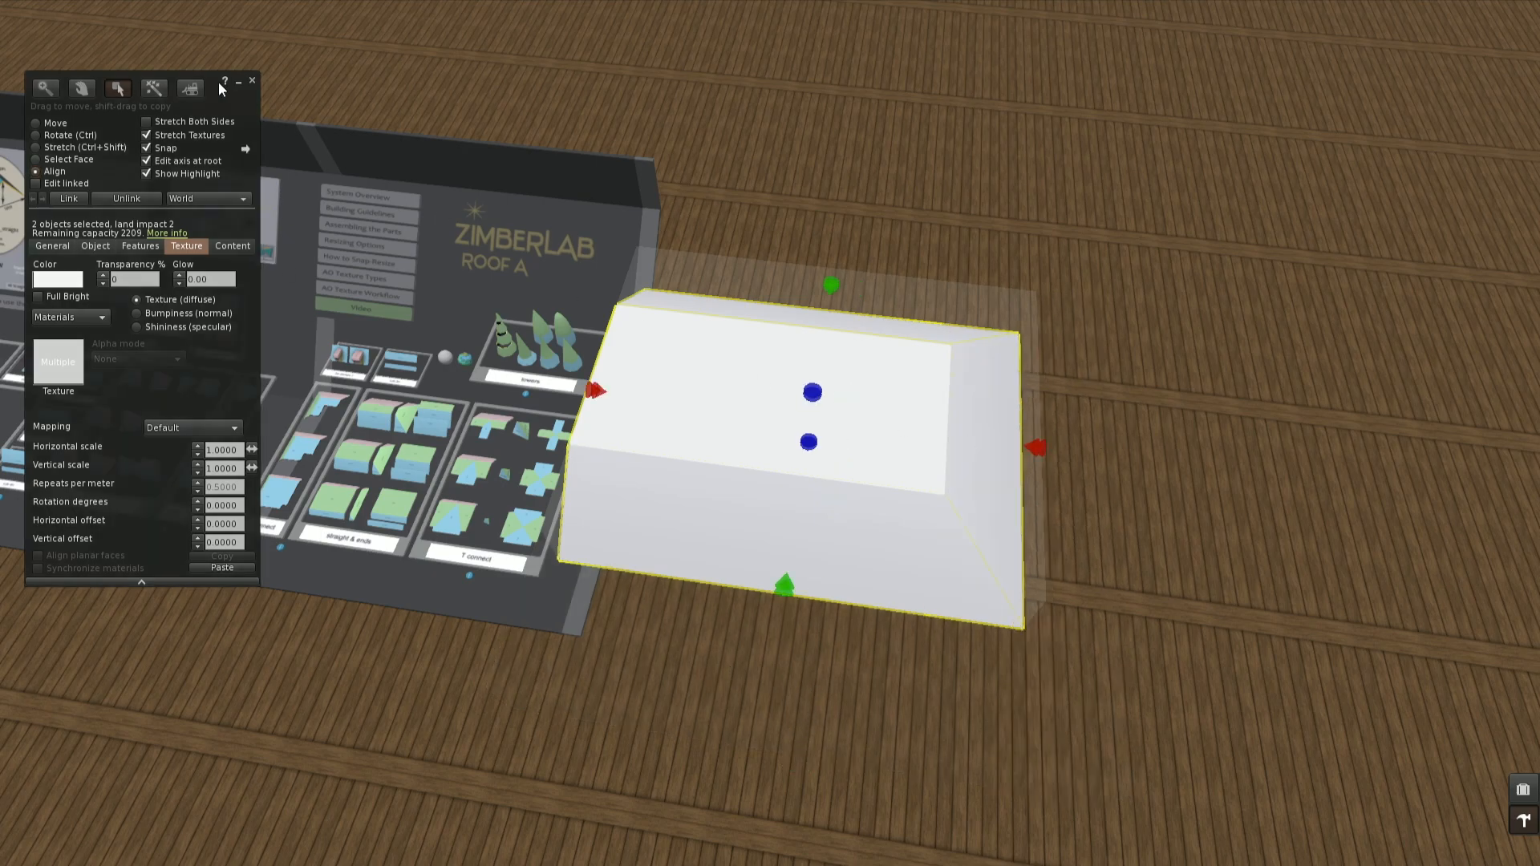
# Step: Shorten the straight mansard section by stretching in its free end, opposite the end piece
pyautogui.moveTo(768, 485)
pyautogui.keyDown('ctrl'); pyautogui.keyDown('alt'); pyautogui.mouseDown()
pyautogui.moveTo(826, 433)
pyautogui.moveTo(769, 483)
pyautogui.mouseUp(); pyautogui.keyUp('alt'); pyautogui.keyUp('ctrl')
pyautogui.rightClick(725, 550)
pyautogui.click(747, 589)
pyautogui.click(857, 624)
pyautogui.click(656, 472)
pyautogui.keyDown('ctrl'); pyautogui.keyDown('shift'); pyautogui.moveTo(571, 447); pyautogui.dragTo(618, 465); pyautogui.keyUp('shift'); pyautogui.keyUp('ctrl')
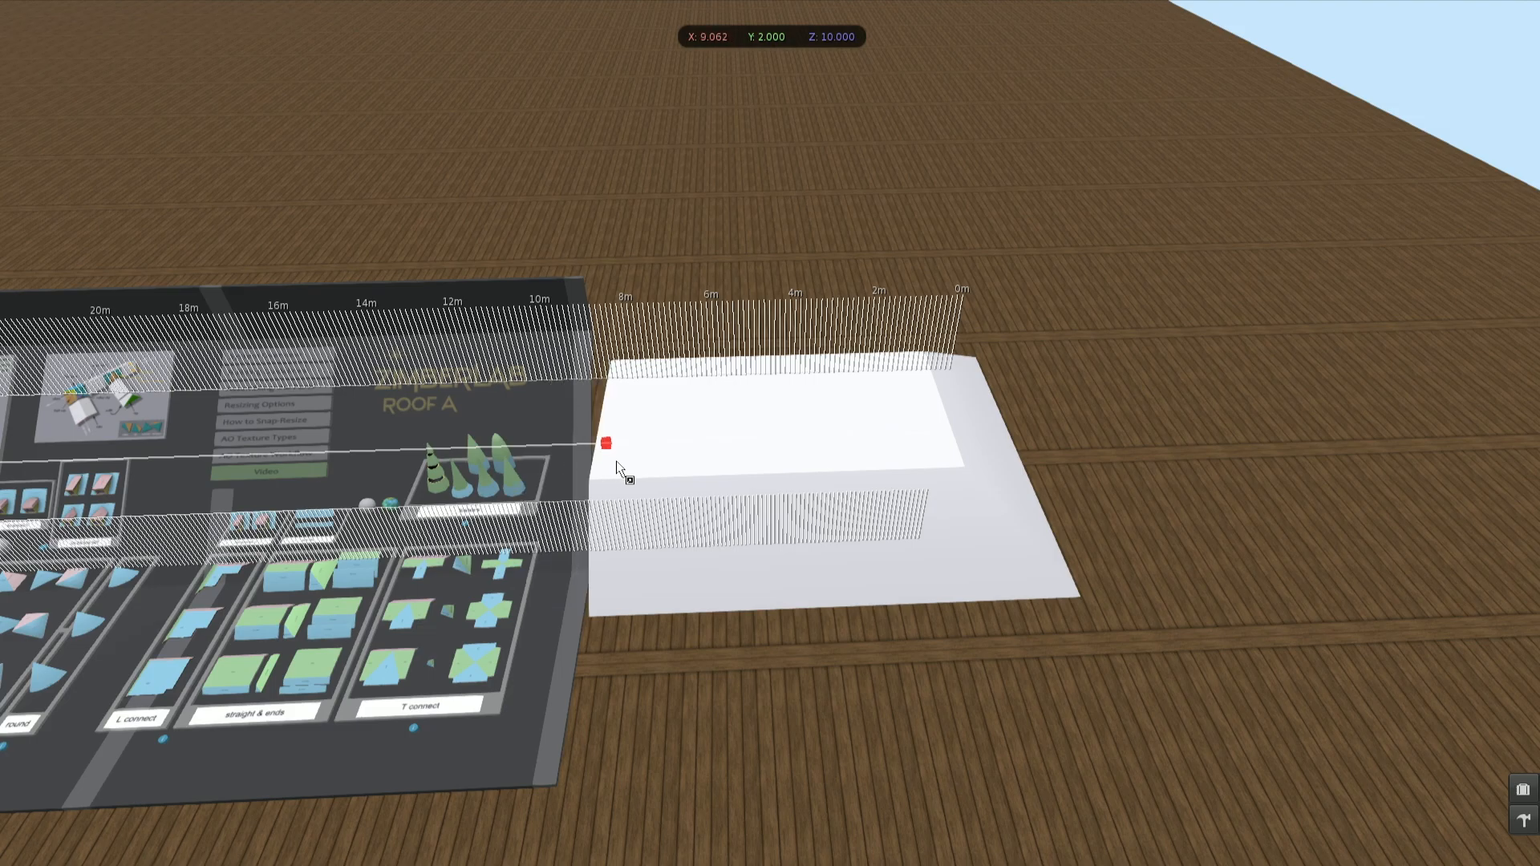
pyautogui.keyDown('ctrl'); pyautogui.keyDown('shift'); pyautogui.moveTo(613, 389); pyautogui.dragTo(608, 348); pyautogui.keyUp('shift'); pyautogui.keyUp('ctrl')
pyautogui.keyDown('alt'); pyautogui.moveTo(608, 461); pyautogui.dragTo(658, 463); pyautogui.keyUp('alt')
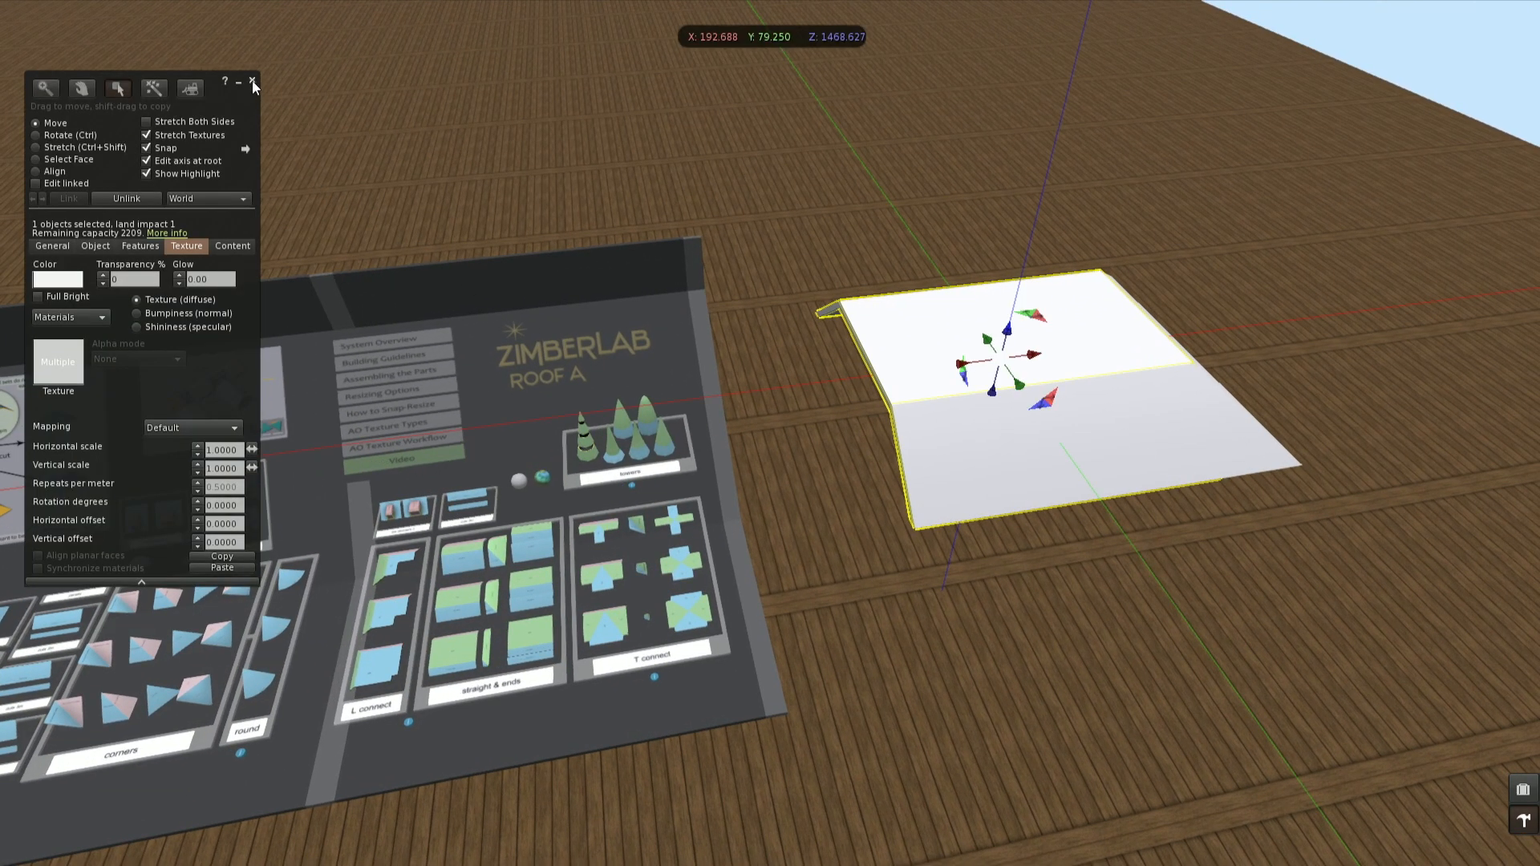
pyautogui.click(252, 82)
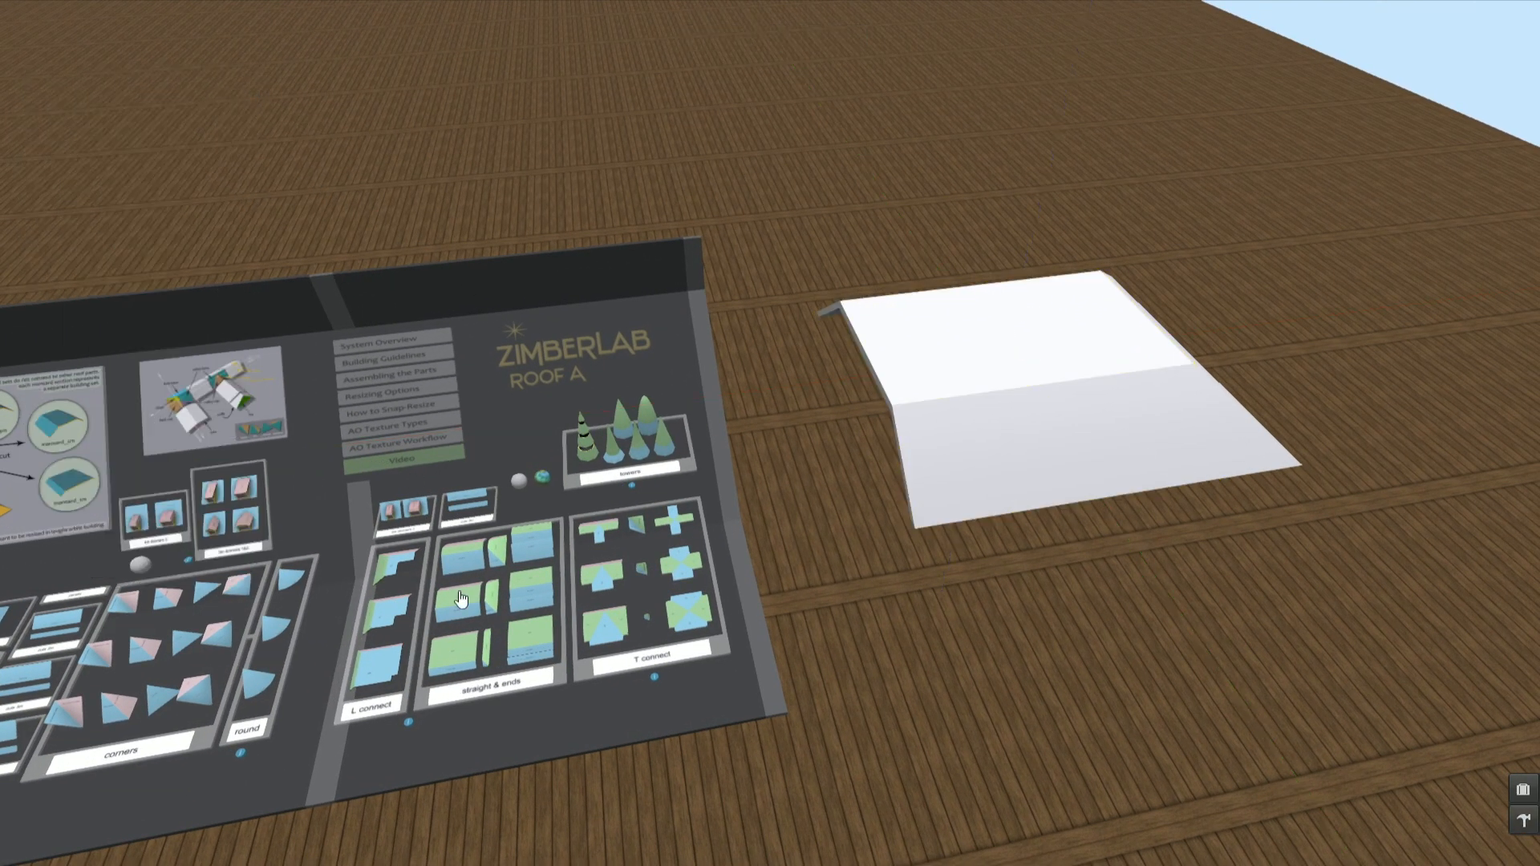
# Step: Rez a man2 1s+F section and move it onto the floor behind the assembled straight roof
pyautogui.click(491, 693)
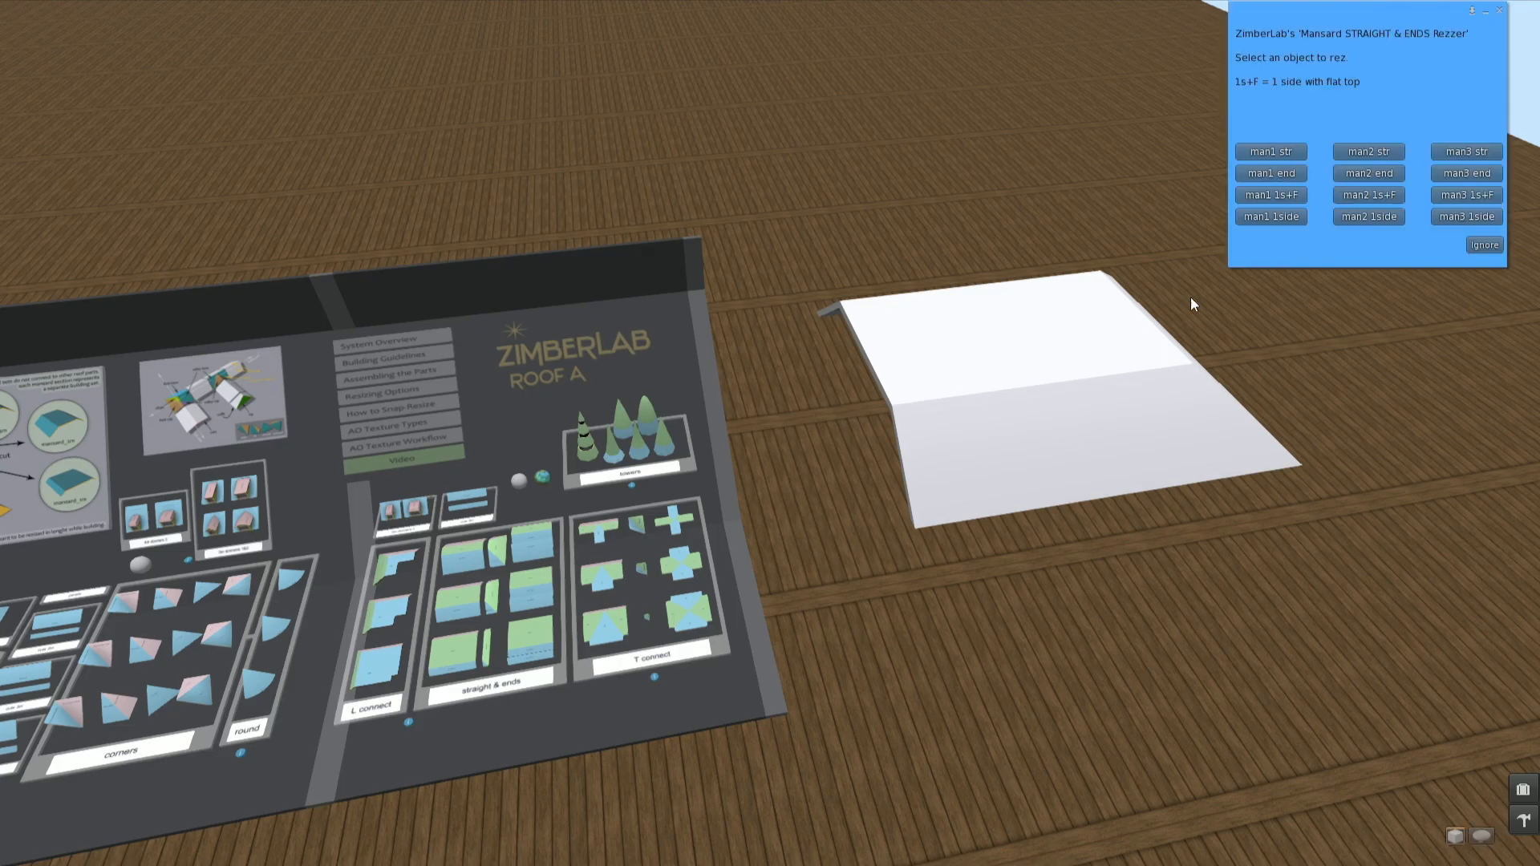
pyautogui.click(1356, 196)
pyautogui.keyDown('ctrl'); pyautogui.keyDown('alt'); pyautogui.moveTo(505, 447); pyautogui.dragTo(820, 213); pyautogui.keyUp('alt'); pyautogui.keyUp('ctrl')
pyautogui.rightClick(731, 411)
pyautogui.click(757, 437)
pyautogui.moveTo(696, 350); pyautogui.dragTo(1059, 275)
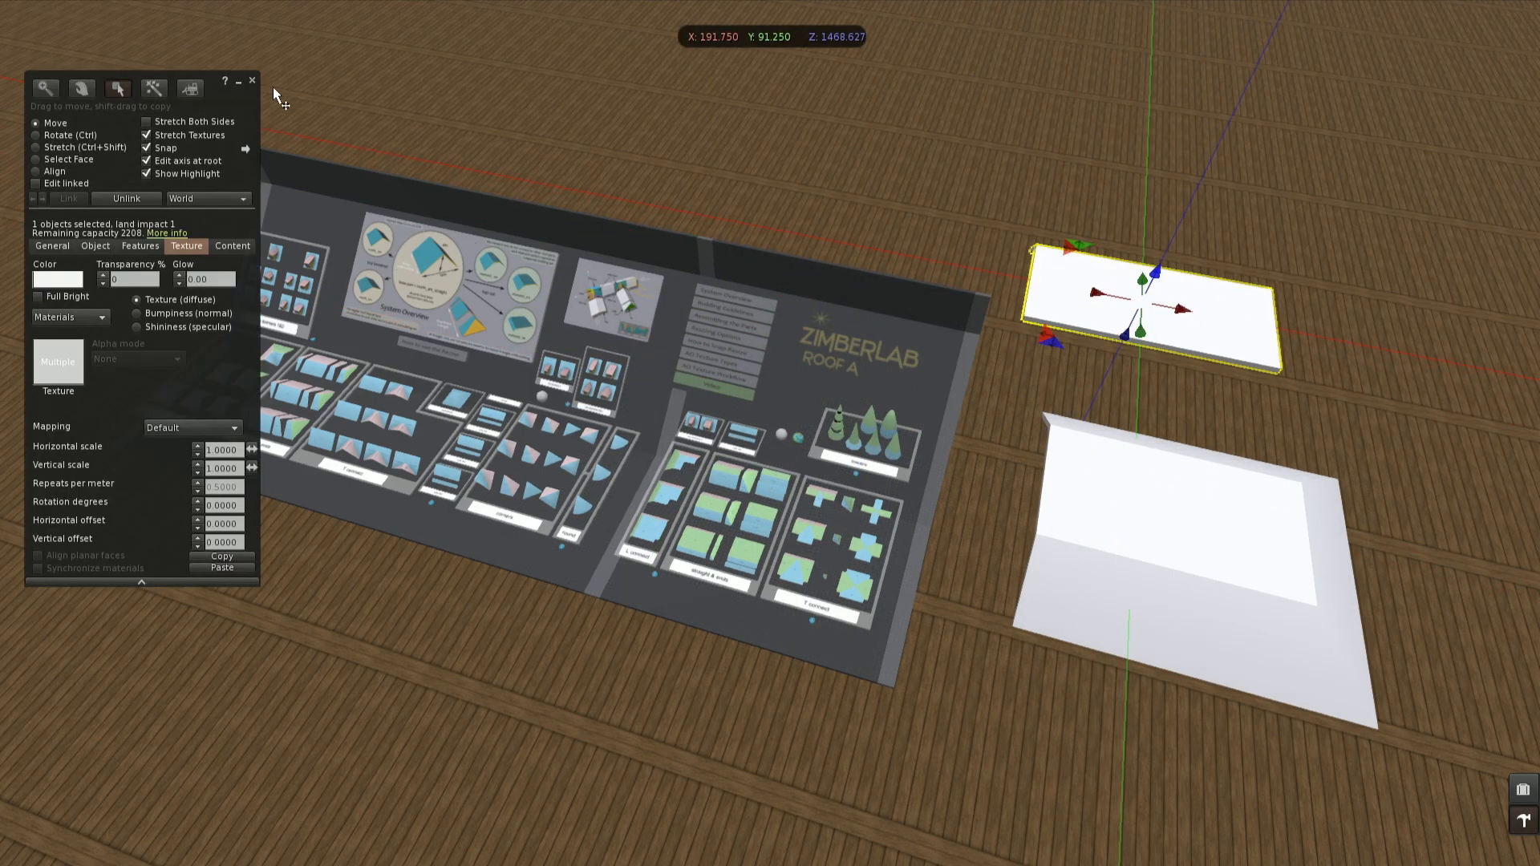
pyautogui.click(252, 81)
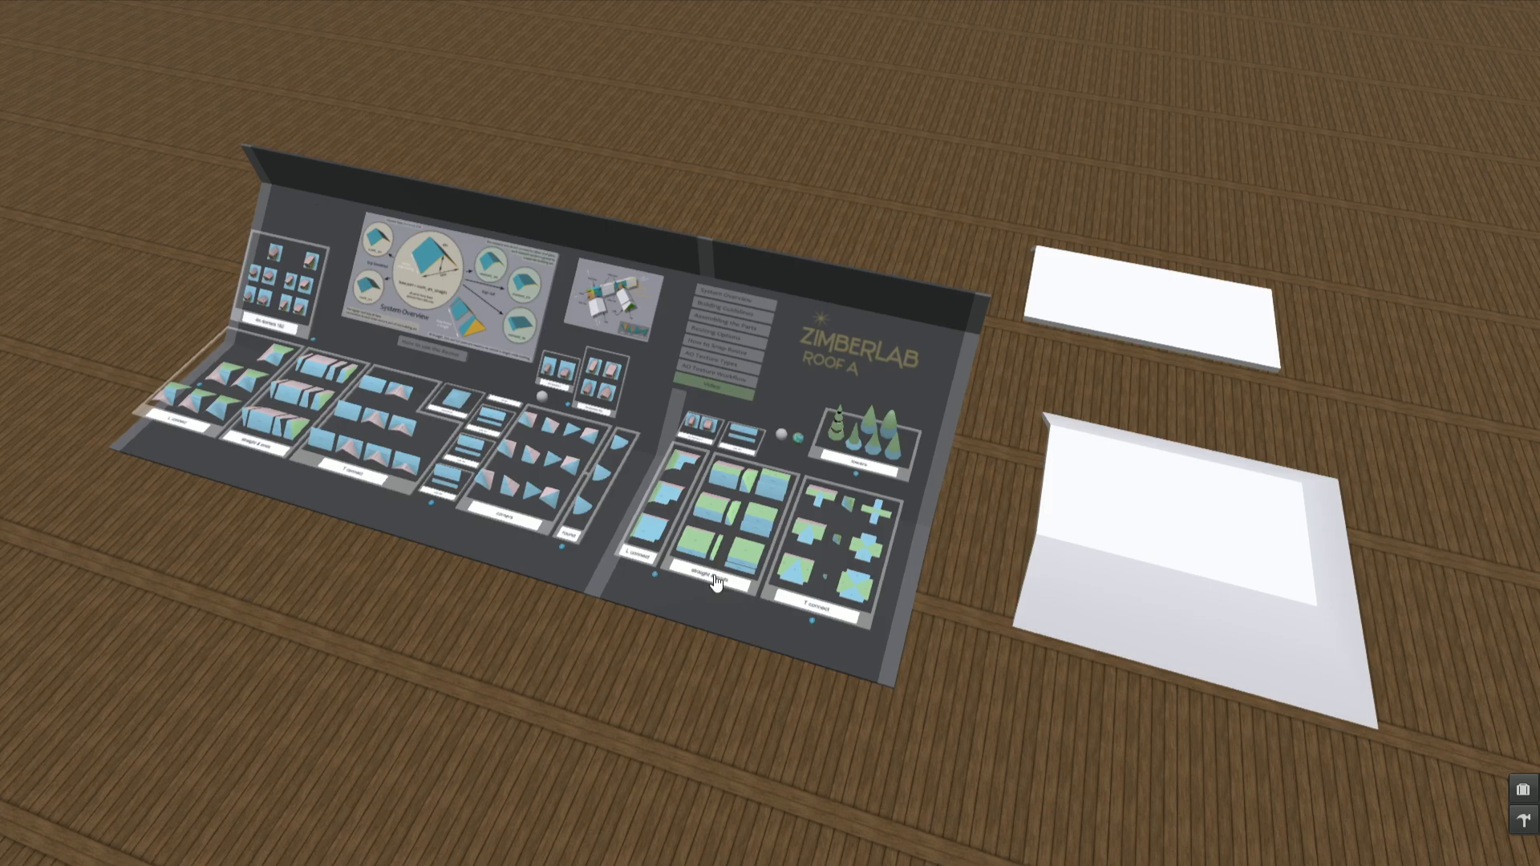
# Step: Rez a man2 1side section and move it behind the display, near the one-sided flat-top section
pyautogui.click(716, 580)
pyautogui.click(1369, 217)
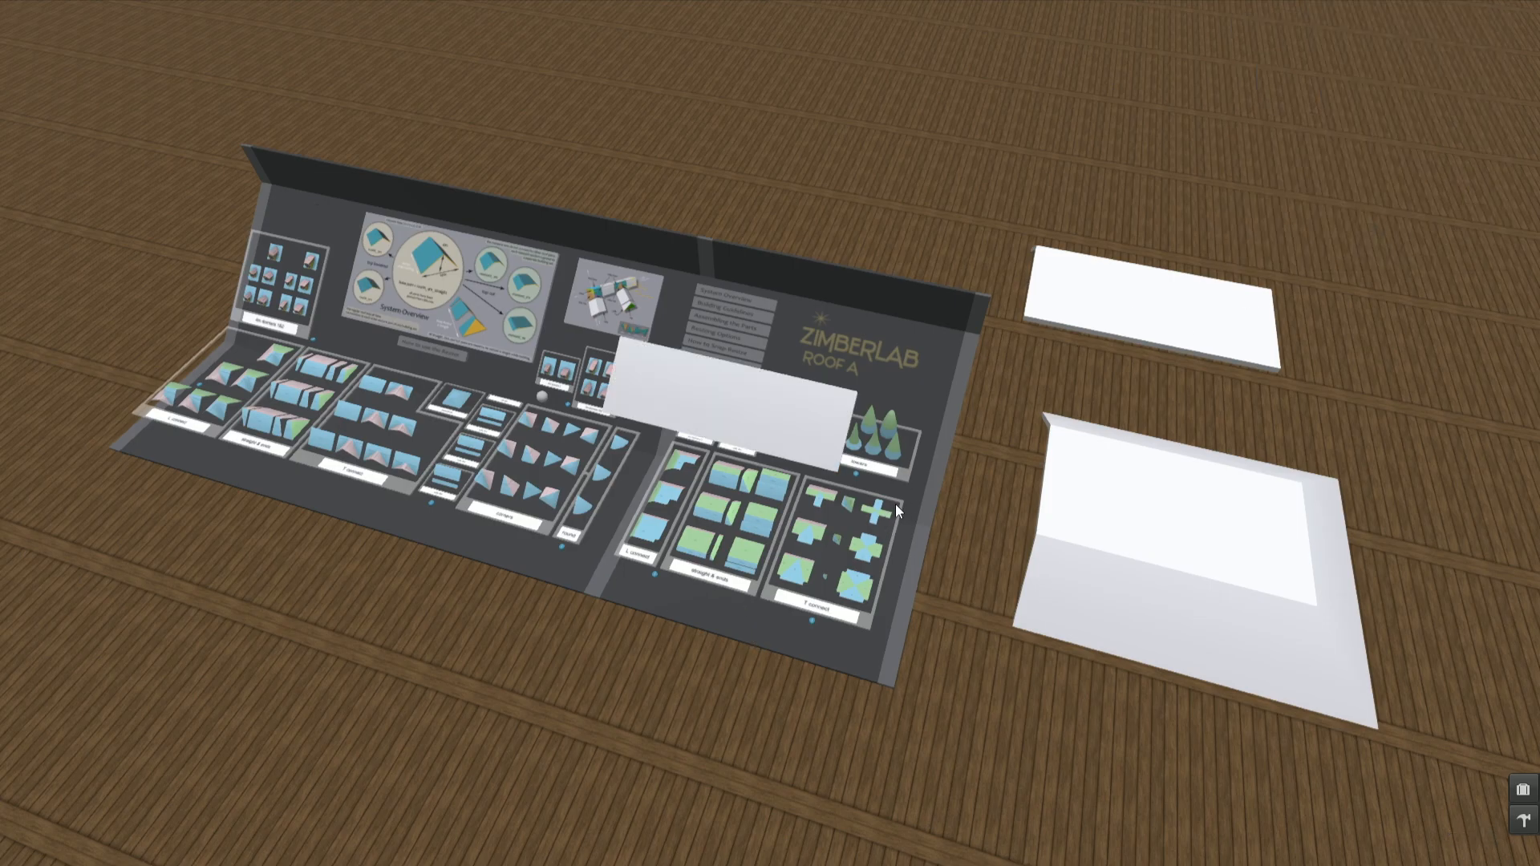
pyautogui.keyDown('ctrl'); pyautogui.keyDown('alt'); pyautogui.moveTo(770, 433); pyautogui.dragTo(834, 421); pyautogui.keyUp('alt'); pyautogui.keyUp('ctrl')
pyautogui.rightClick(695, 461)
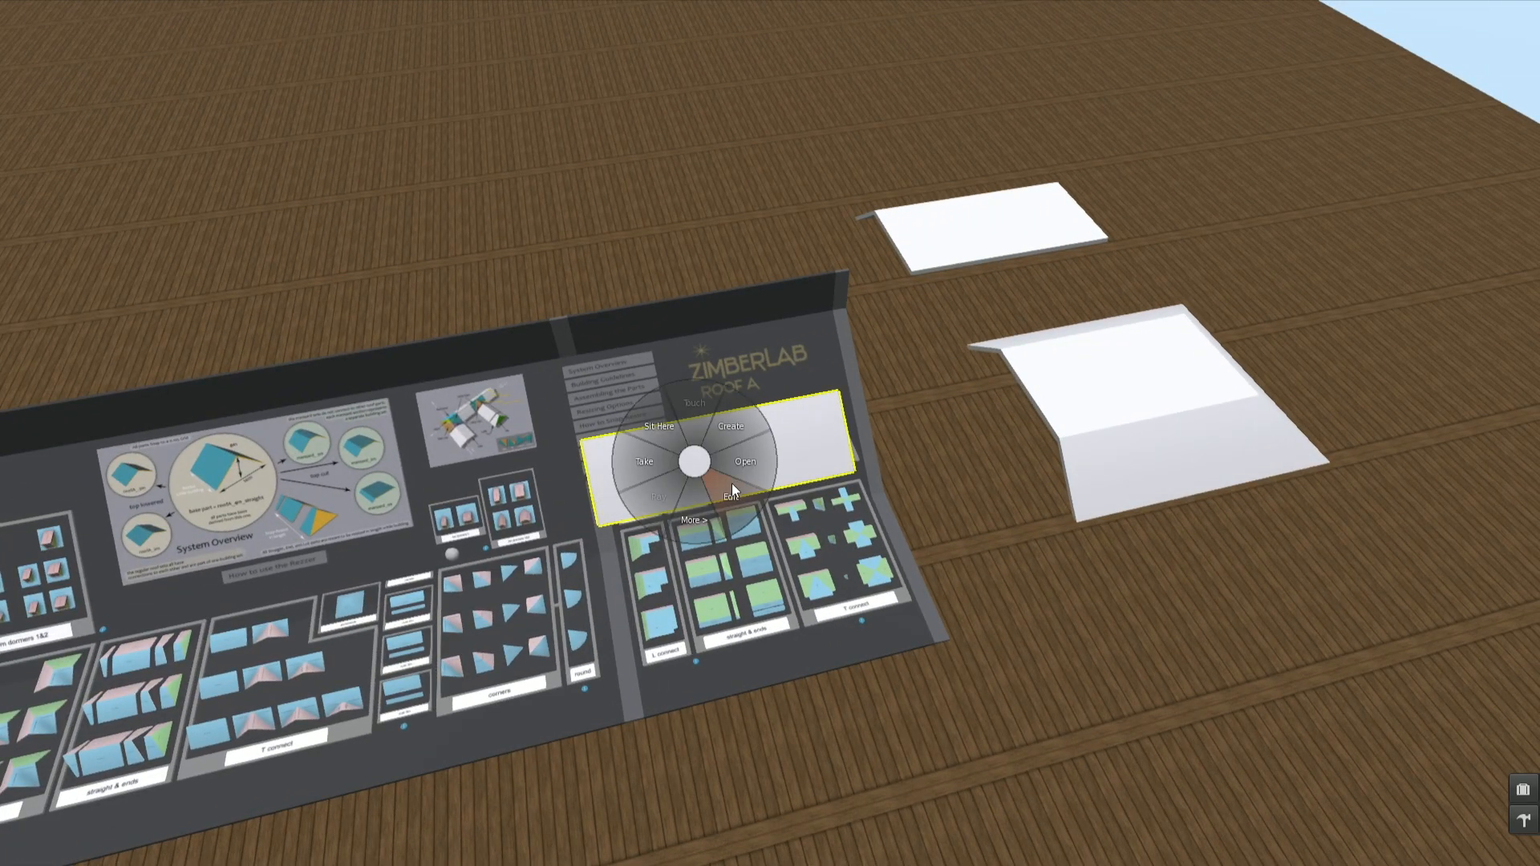
pyautogui.click(753, 449)
pyautogui.moveTo(751, 449); pyautogui.dragTo(543, 189)
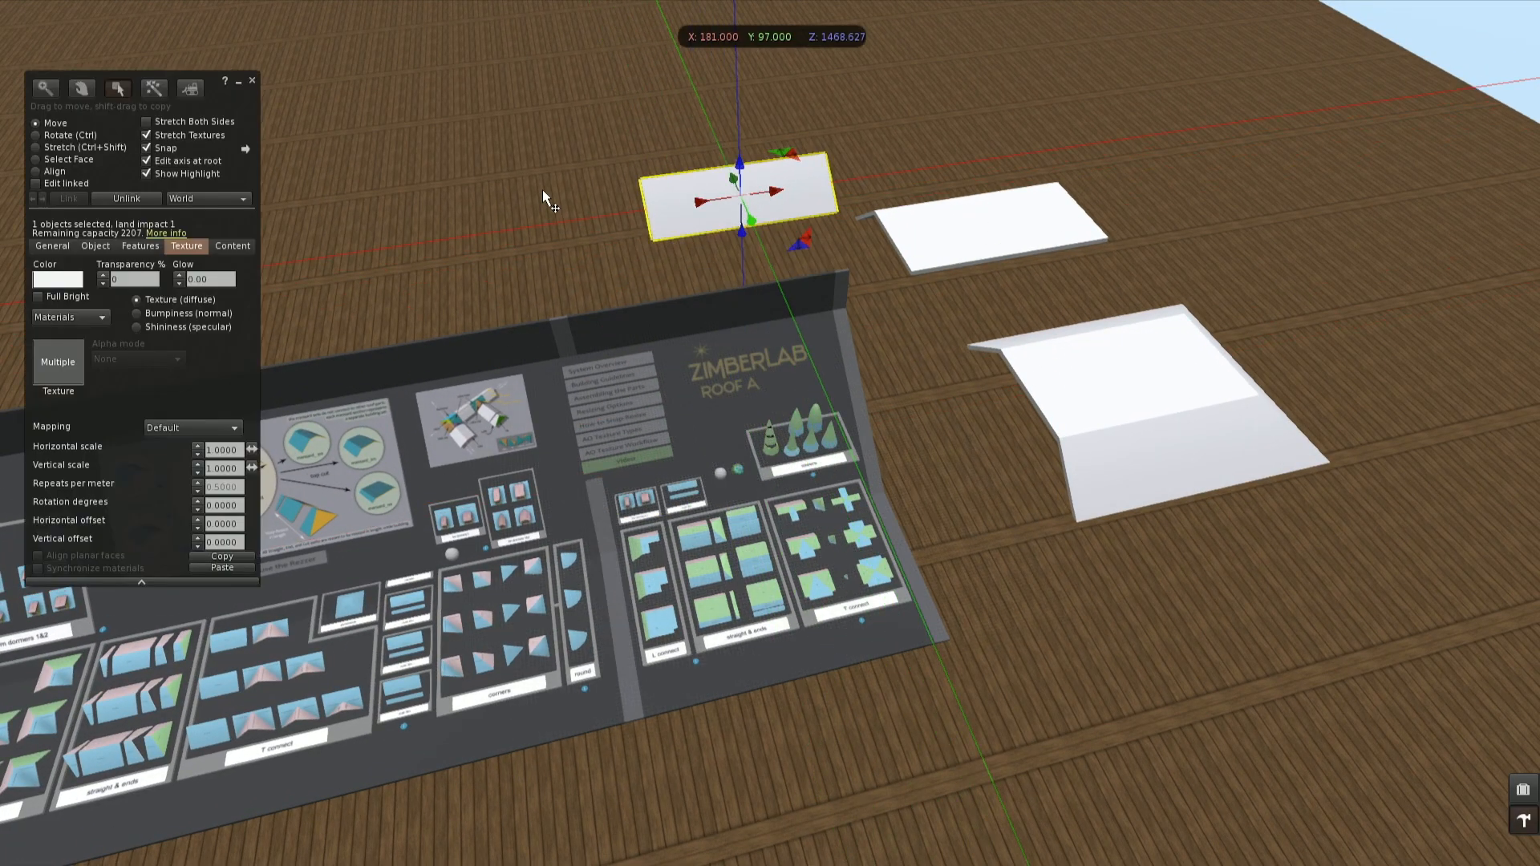
pyautogui.click(251, 82)
# Step: Rez a man2 Lcon corner from the L connect set and move it onto the floor in front of the display
pyautogui.click(659, 658)
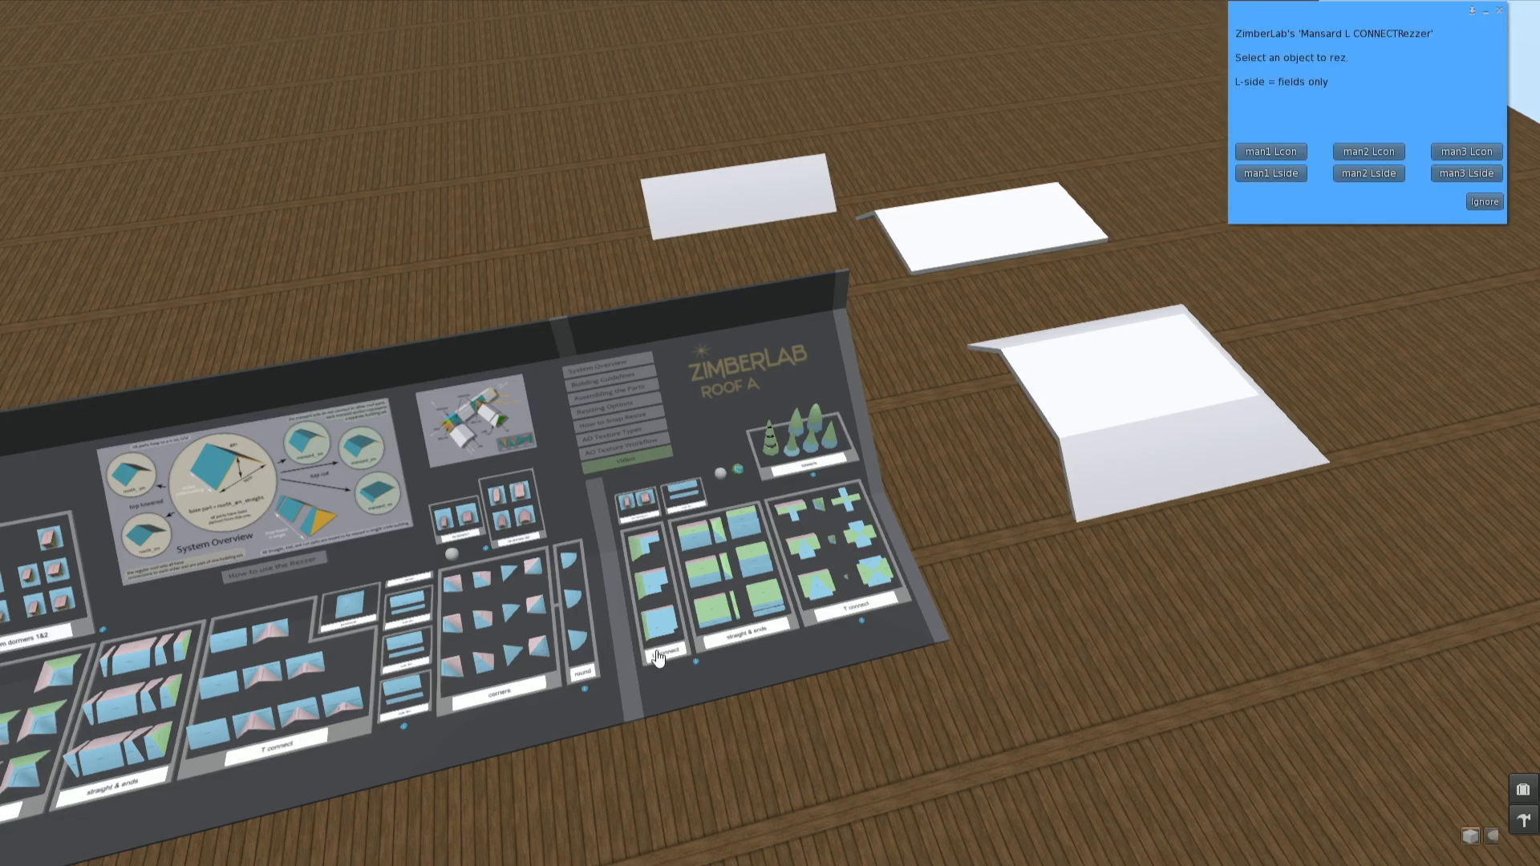
pyautogui.click(1367, 152)
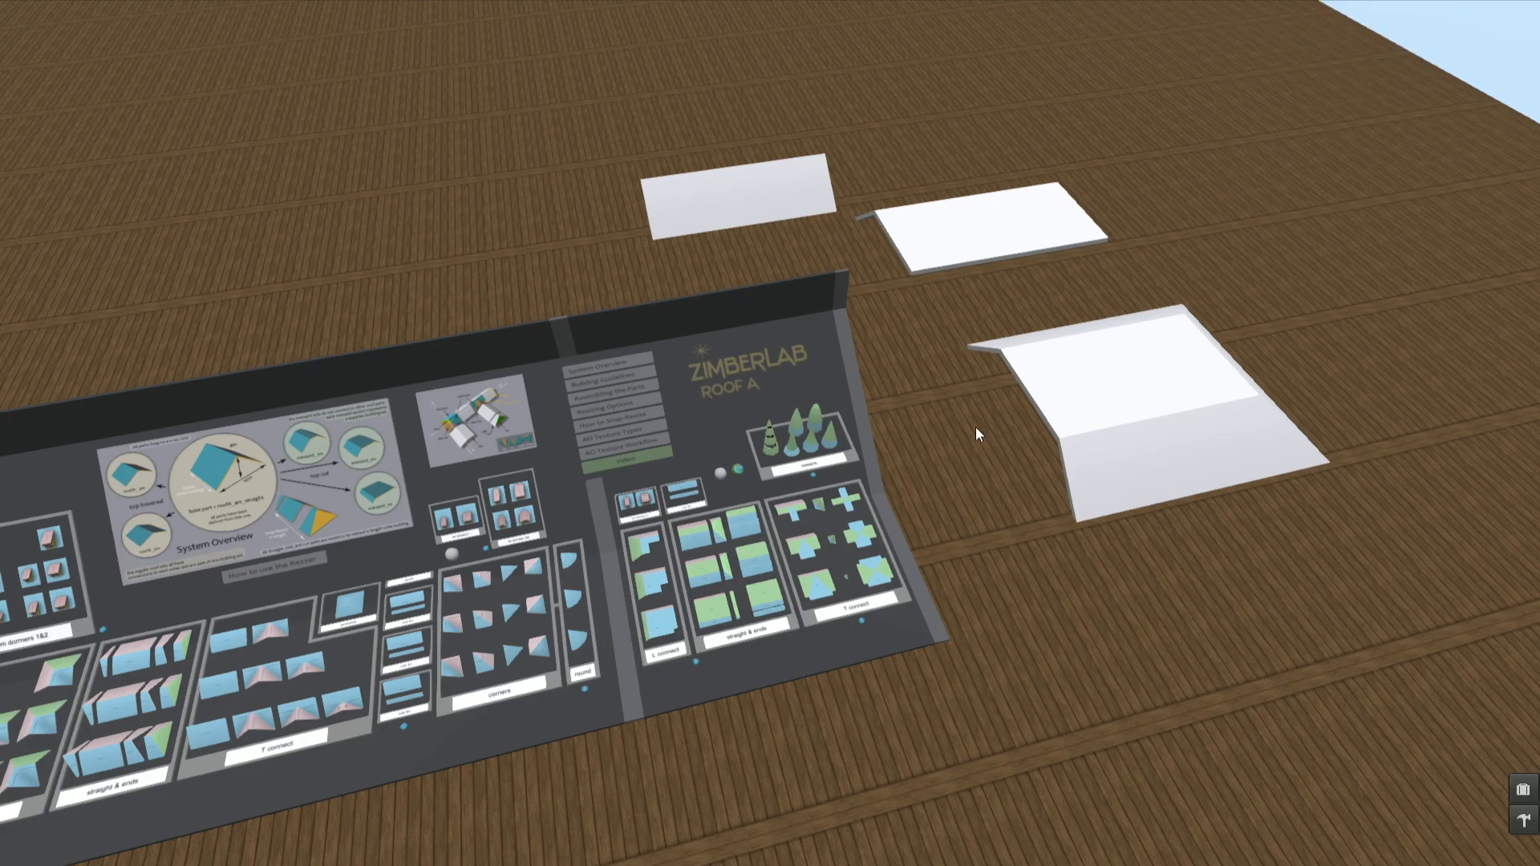
pyautogui.keyDown('alt'); pyautogui.moveTo(689, 443); pyautogui.dragTo(566, 501); pyautogui.keyUp('alt')
pyautogui.rightClick(763, 337)
pyautogui.click(789, 371)
pyautogui.moveTo(739, 273); pyautogui.dragTo(578, 454)
# Step: Move the one-sided flat-top section next to one arm of the L connector
pyautogui.click(1170, 283)
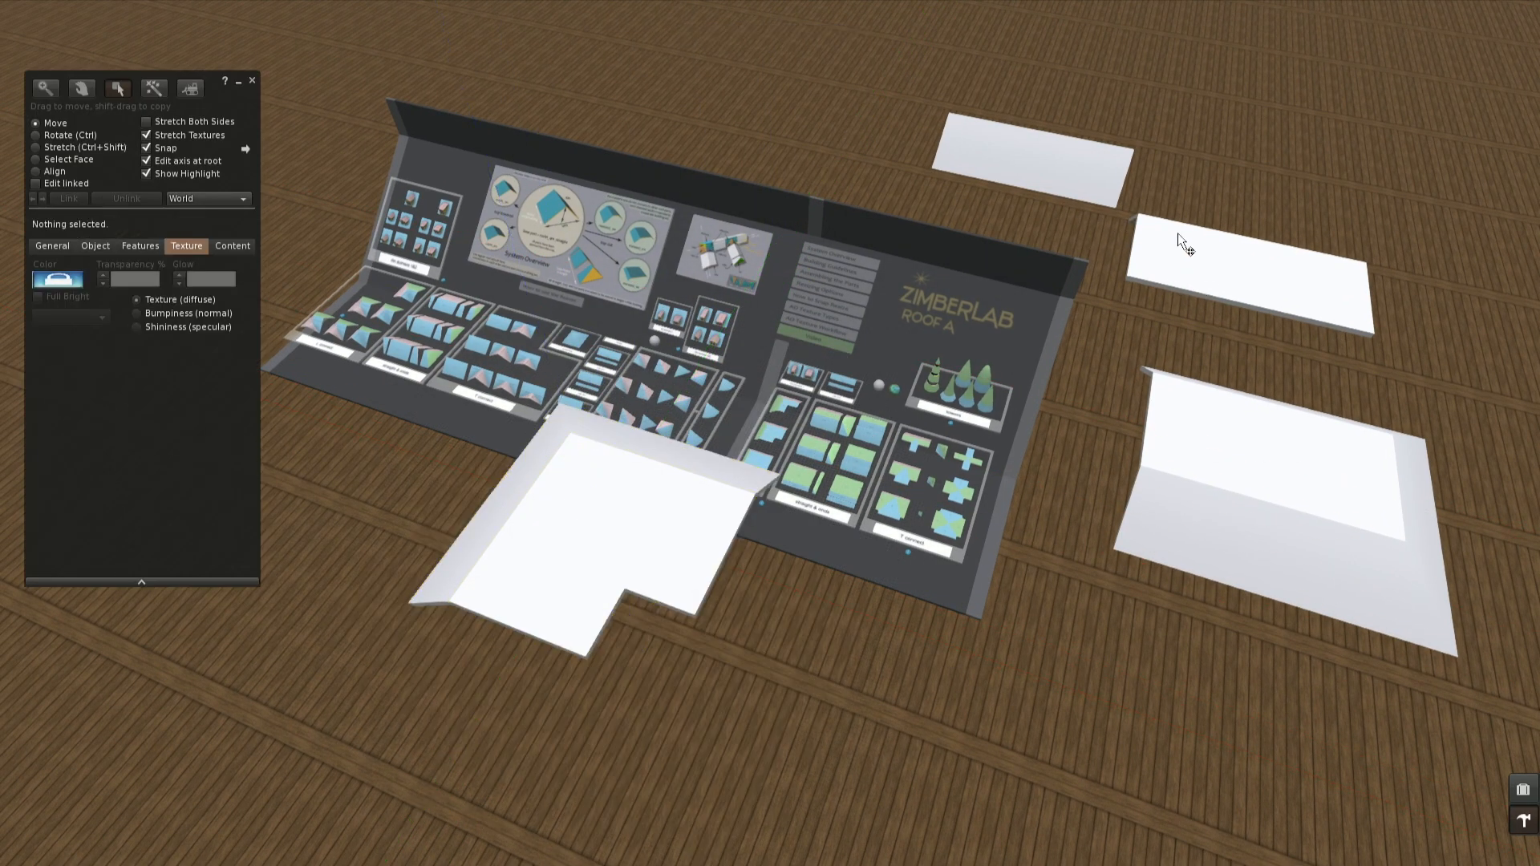
pyautogui.click(1184, 245)
pyautogui.moveTo(1172, 242); pyautogui.dragTo(828, 487)
pyautogui.keyDown('ctrl'); pyautogui.keyDown('alt'); pyautogui.moveTo(646, 518); pyautogui.dragTo(571, 592); pyautogui.keyUp('alt'); pyautogui.keyUp('ctrl')
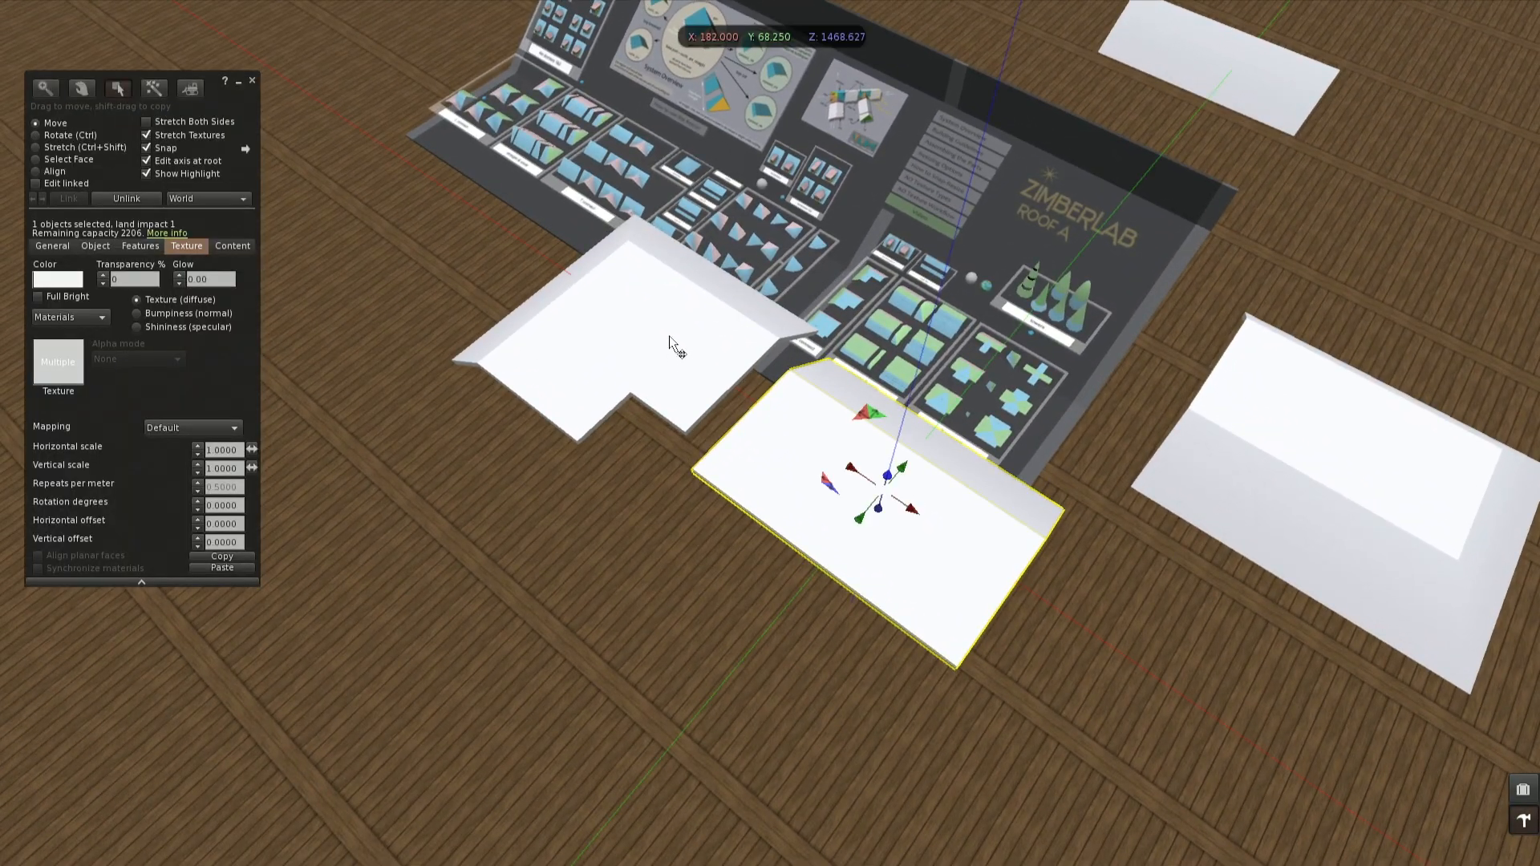
# Step: Align the one-sided flat-top section with the L connector so it continues the arm without a gap
pyautogui.keyDown('shift'); pyautogui.click(672, 343); pyautogui.keyUp('shift')
pyautogui.click(36, 172)
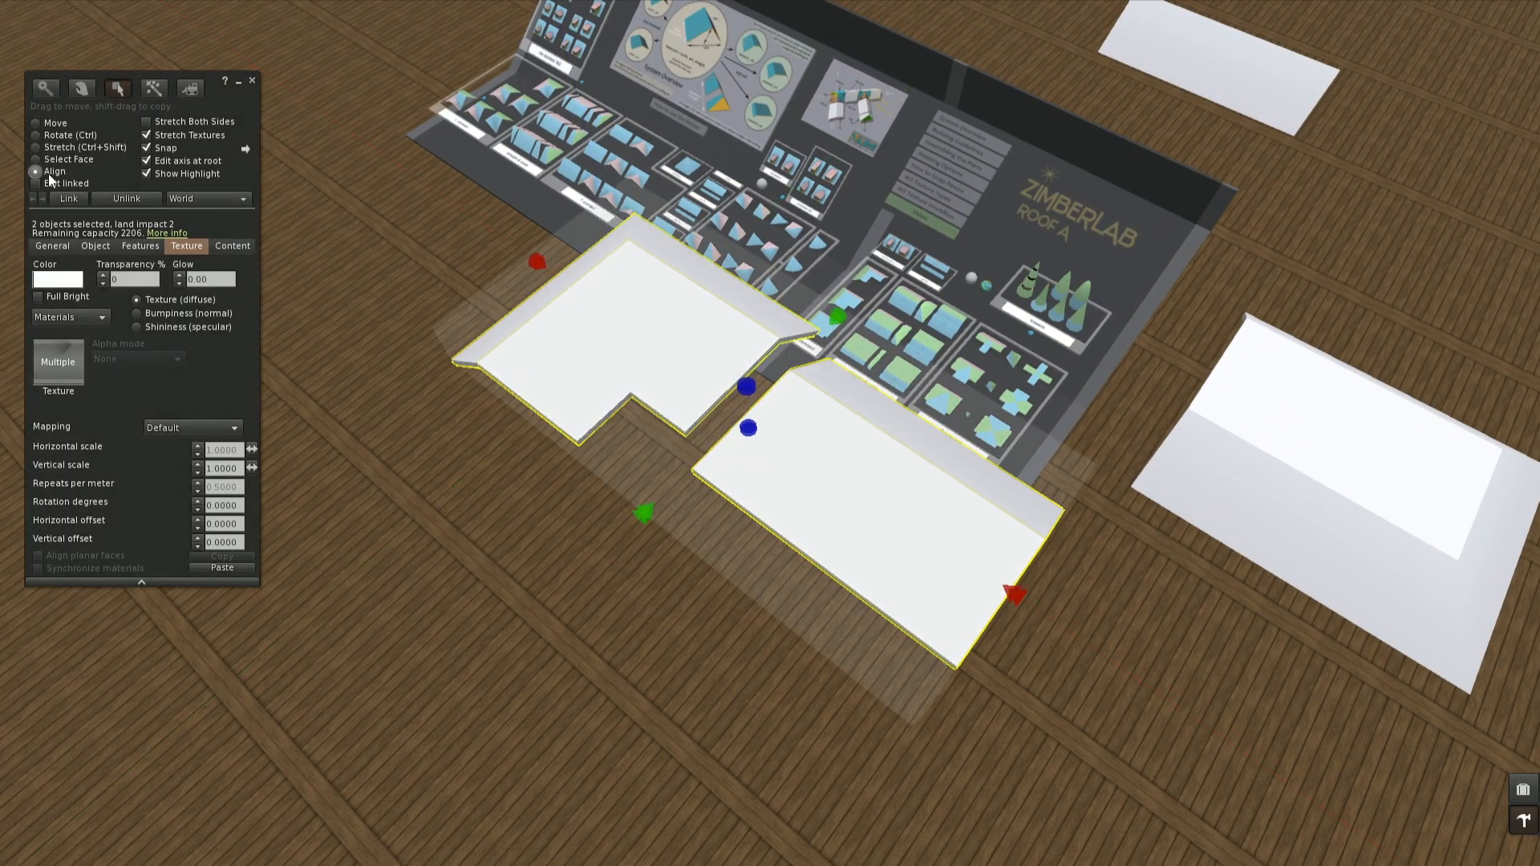
pyautogui.click(650, 511)
pyautogui.click(1008, 586)
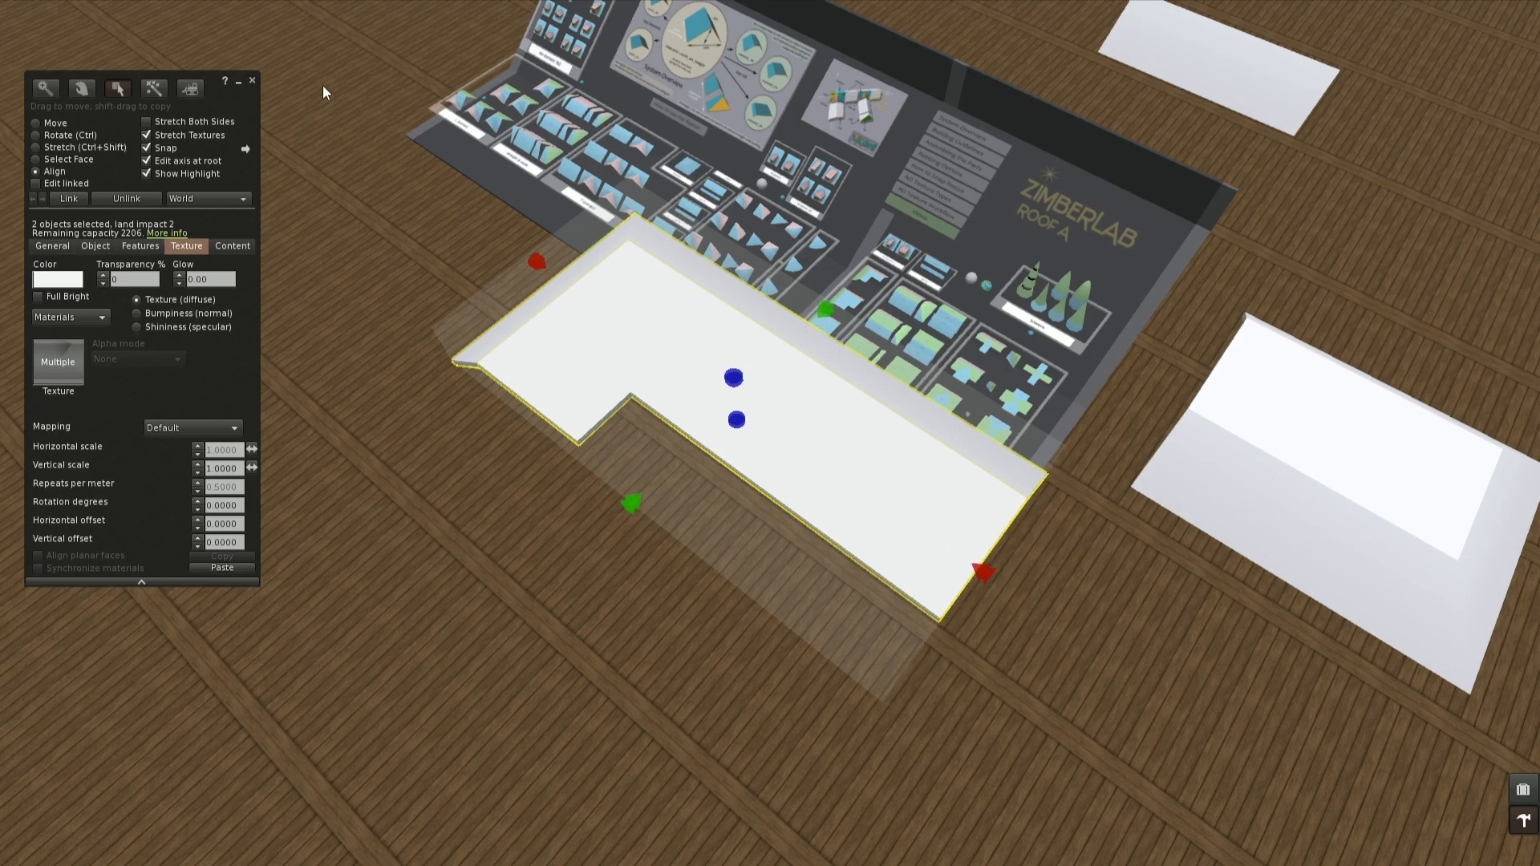
pyautogui.click(252, 82)
# Step: Duplicate the one-sided flat-top section and rotate the copy a quarter turn at the L connector's other arm
pyautogui.rightClick(824, 457)
pyautogui.click(865, 474)
pyautogui.keyDown('shift'); pyautogui.moveTo(862, 382); pyautogui.dragTo(392, 450); pyautogui.keyUp('shift')
pyautogui.keyDown('ctrl'); pyautogui.moveTo(405, 593); pyautogui.dragTo(544, 388); pyautogui.keyUp('ctrl')
# Step: Align the rotated flat-top copy flush with the second arm of the L connector
pyautogui.keyDown('shift'); pyautogui.click(550, 357); pyautogui.keyUp('shift')
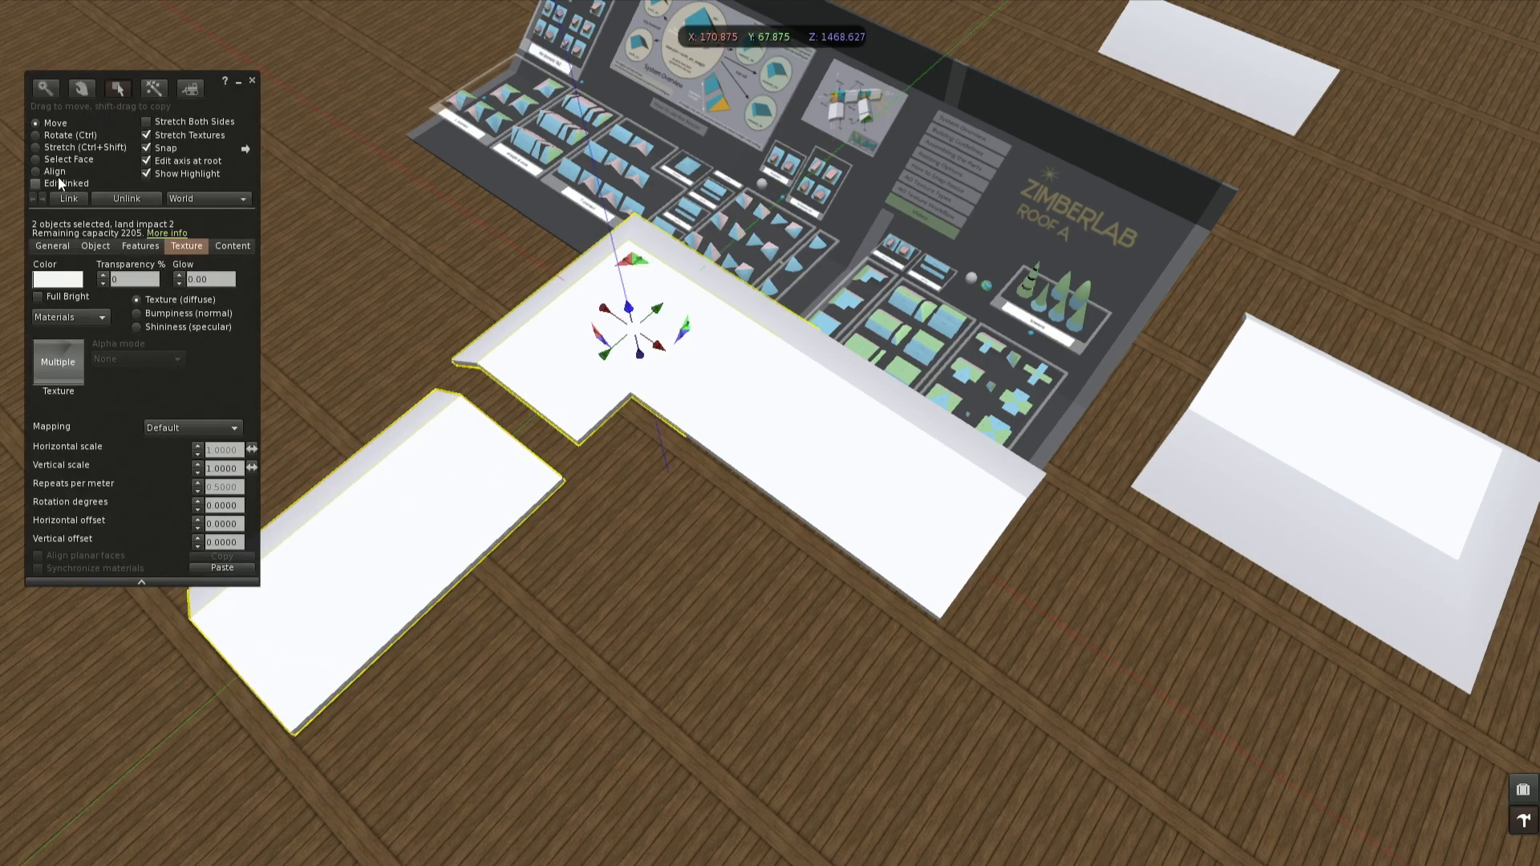
pyautogui.click(55, 171)
pyautogui.click(631, 517)
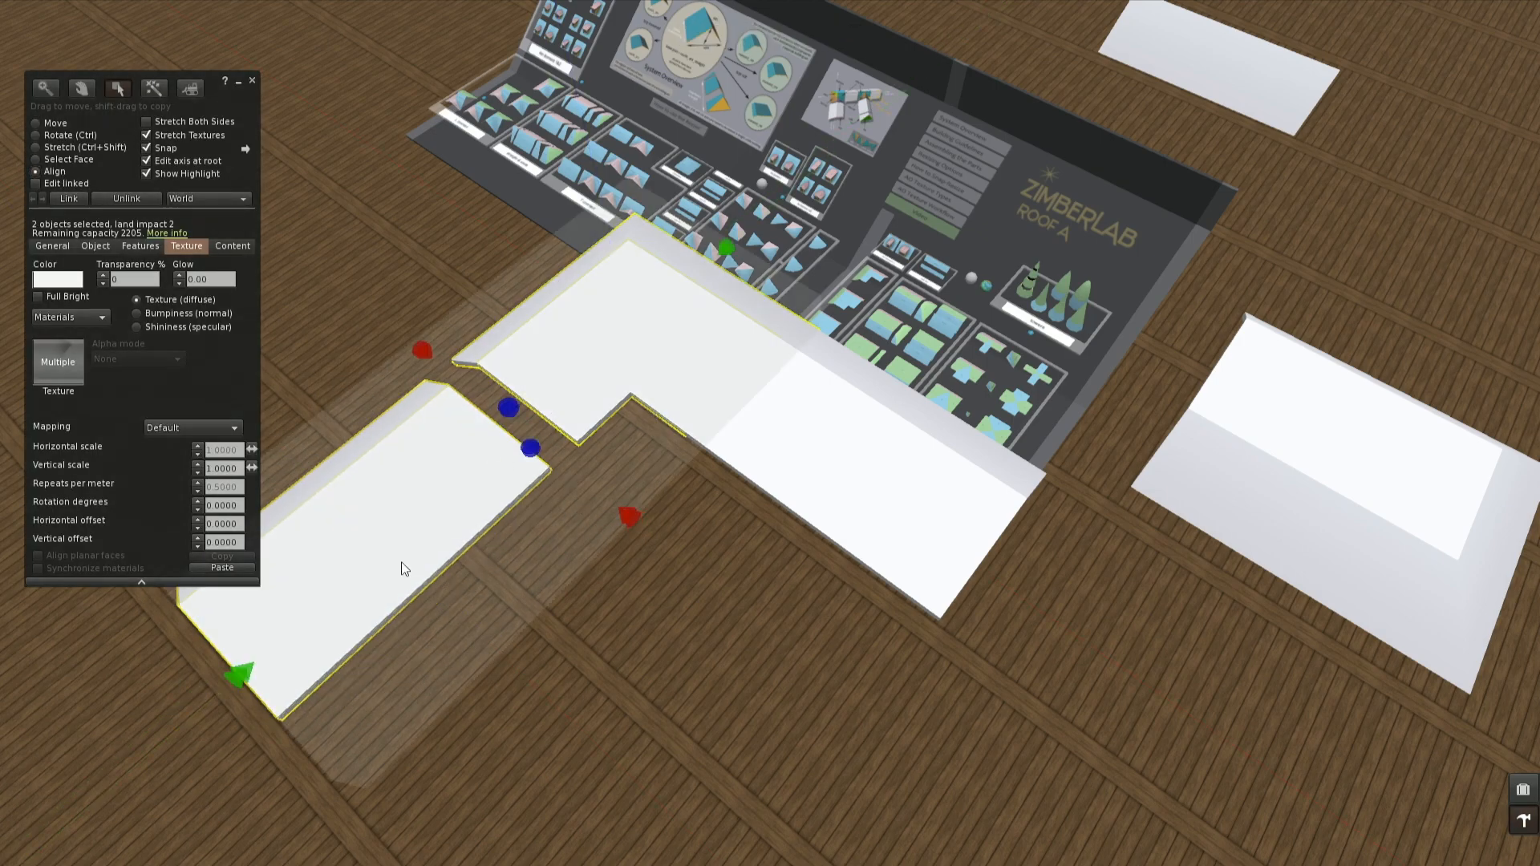
pyautogui.click(250, 672)
pyautogui.click(252, 81)
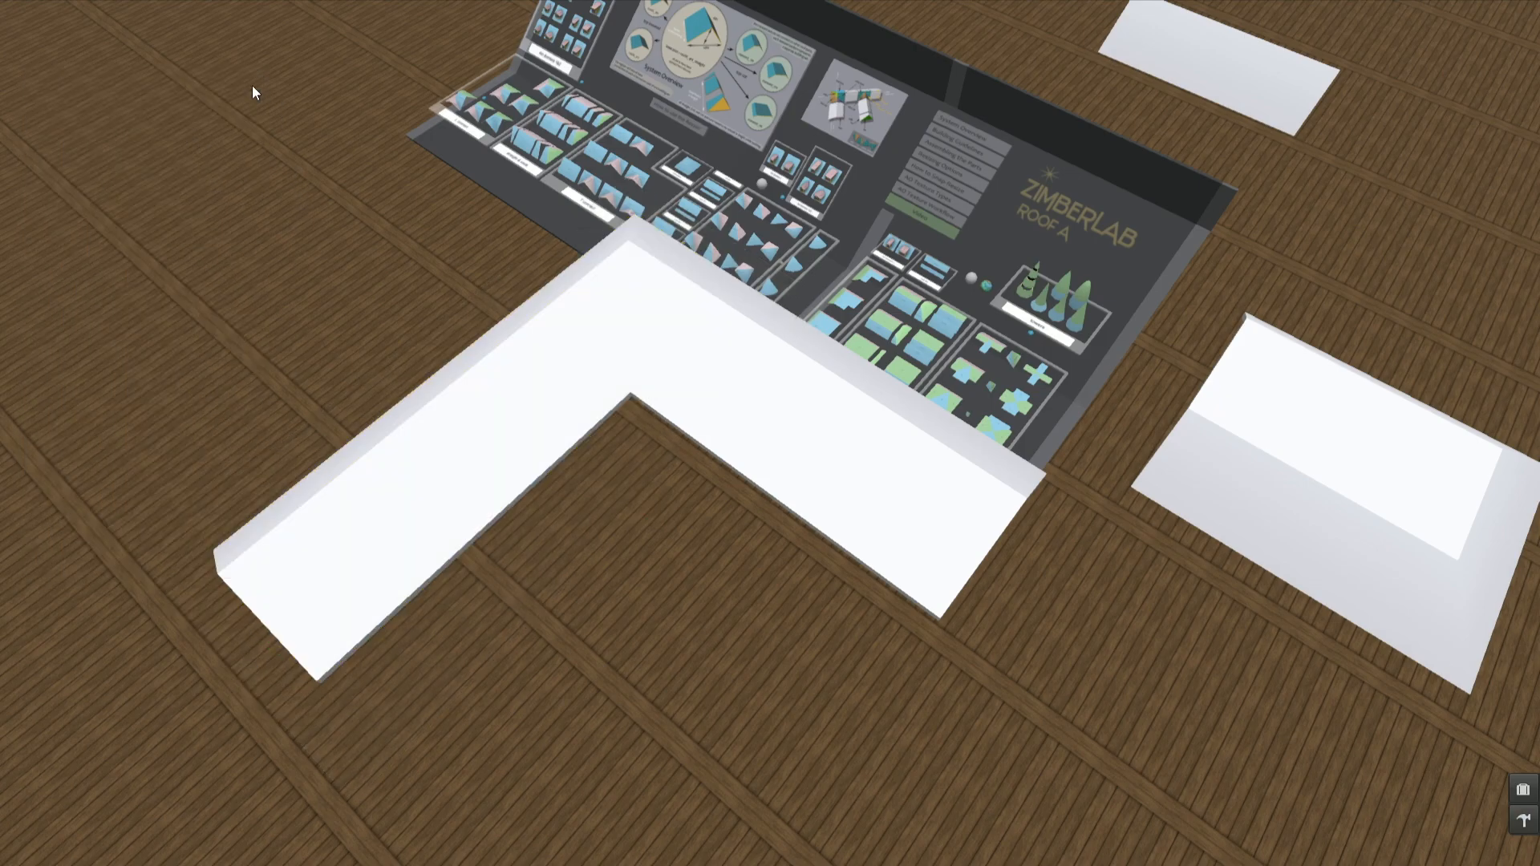
# Step: Select both flat-top sections attached to the L connector and delete them
pyautogui.keyDown('ctrl'); pyautogui.keyDown('alt'); pyautogui.moveTo(629, 375); pyautogui.dragTo(329, 317); pyautogui.keyUp('alt'); pyautogui.keyUp('ctrl')
pyautogui.rightClick(922, 417)
pyautogui.click(821, 481)
pyautogui.press('Escape')
pyautogui.keyDown('shift'); pyautogui.click(447, 526); pyautogui.keyUp('shift')
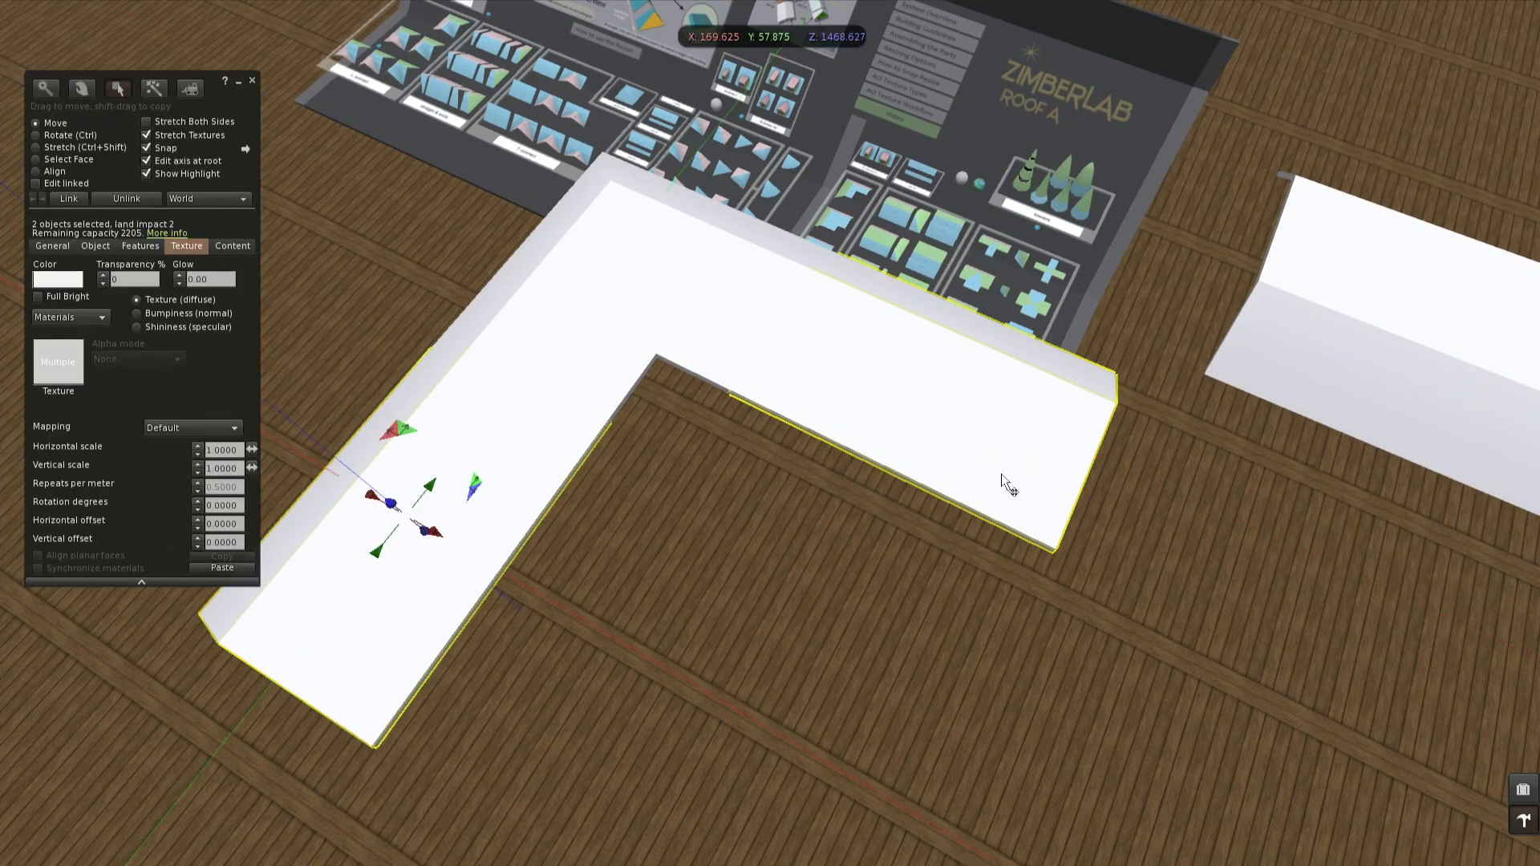
pyautogui.rightClick(1000, 459)
pyautogui.click(1007, 511)
pyautogui.click(1047, 464)
# Step: Place a copy of the shortened straight mansard section next to one arm of the L connector
pyautogui.keyDown('alt'); pyautogui.moveTo(1250, 319); pyautogui.dragTo(1153, 398); pyautogui.keyUp('alt')
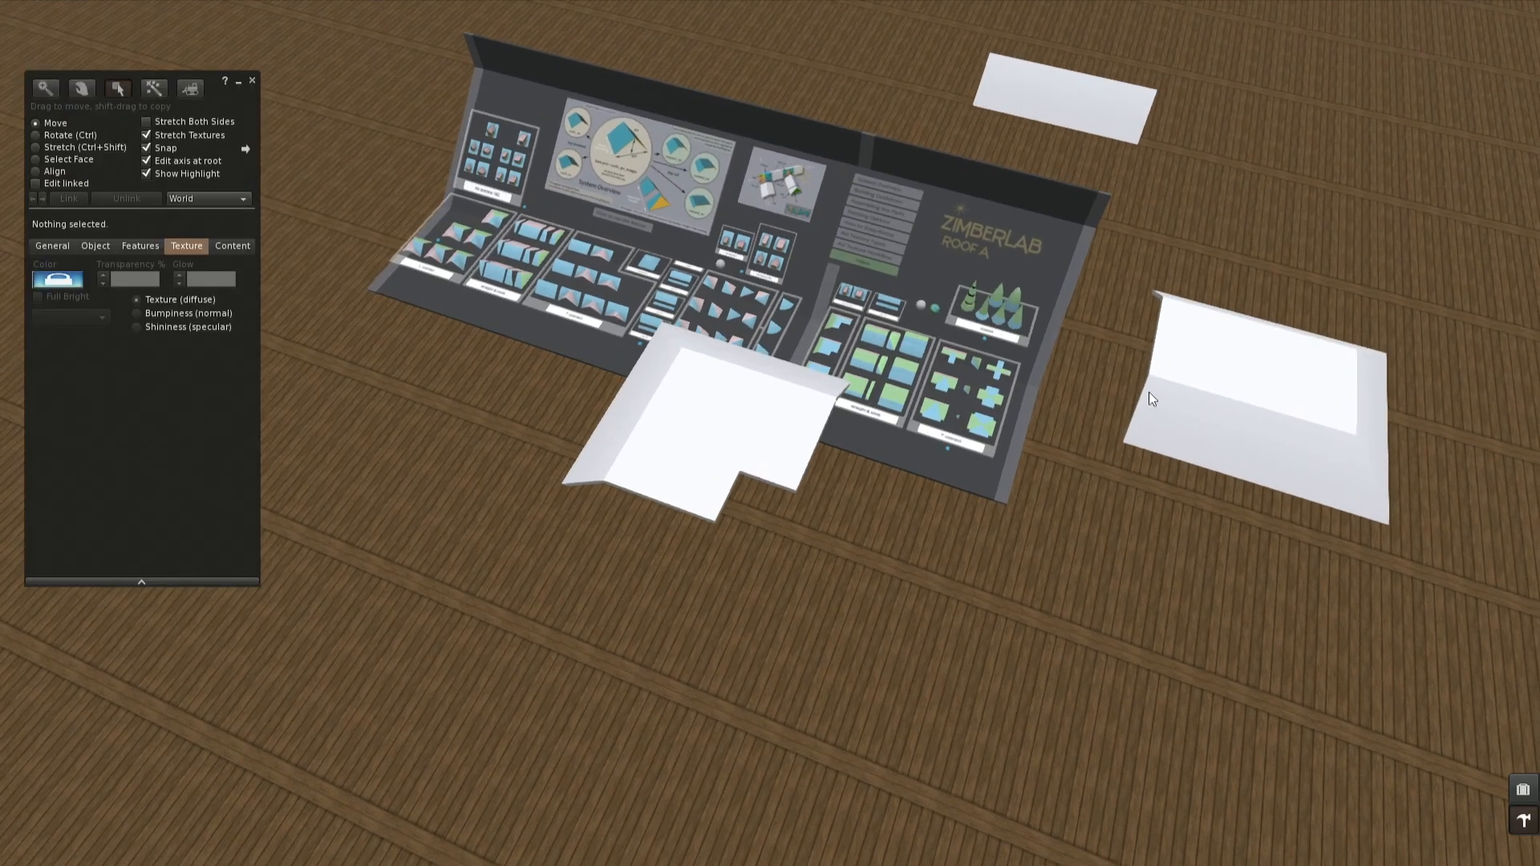
pyautogui.click(1152, 398)
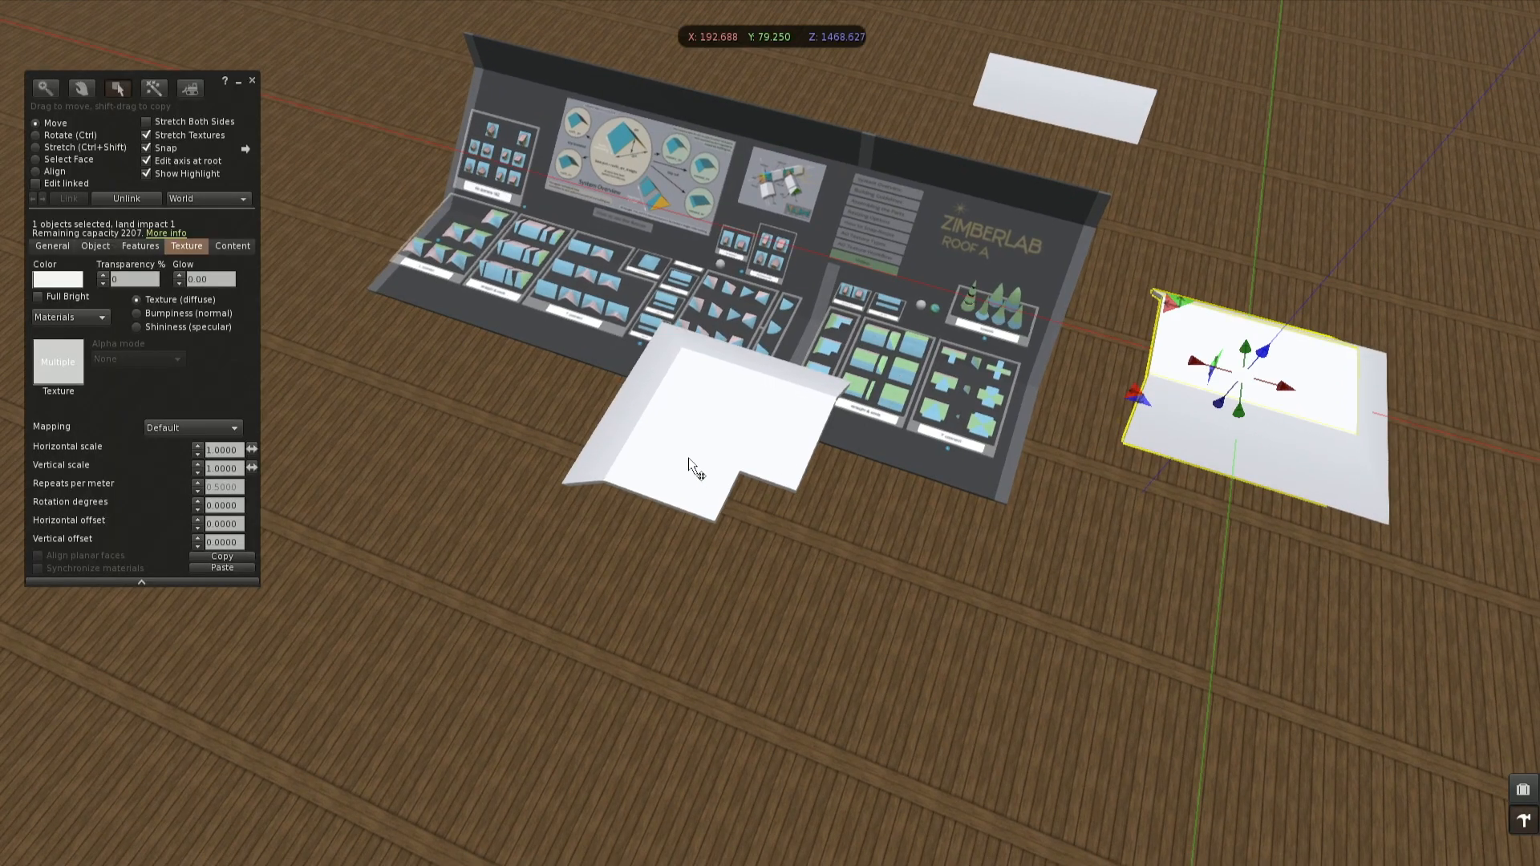
pyautogui.keyDown('shift'); pyautogui.moveTo(1207, 345); pyautogui.dragTo(874, 514); pyautogui.keyUp('shift')
# Step: Align the copied straight section with the L connector's outer edge and close the gap between them
pyautogui.keyDown('shift'); pyautogui.click(750, 438); pyautogui.keyUp('shift')
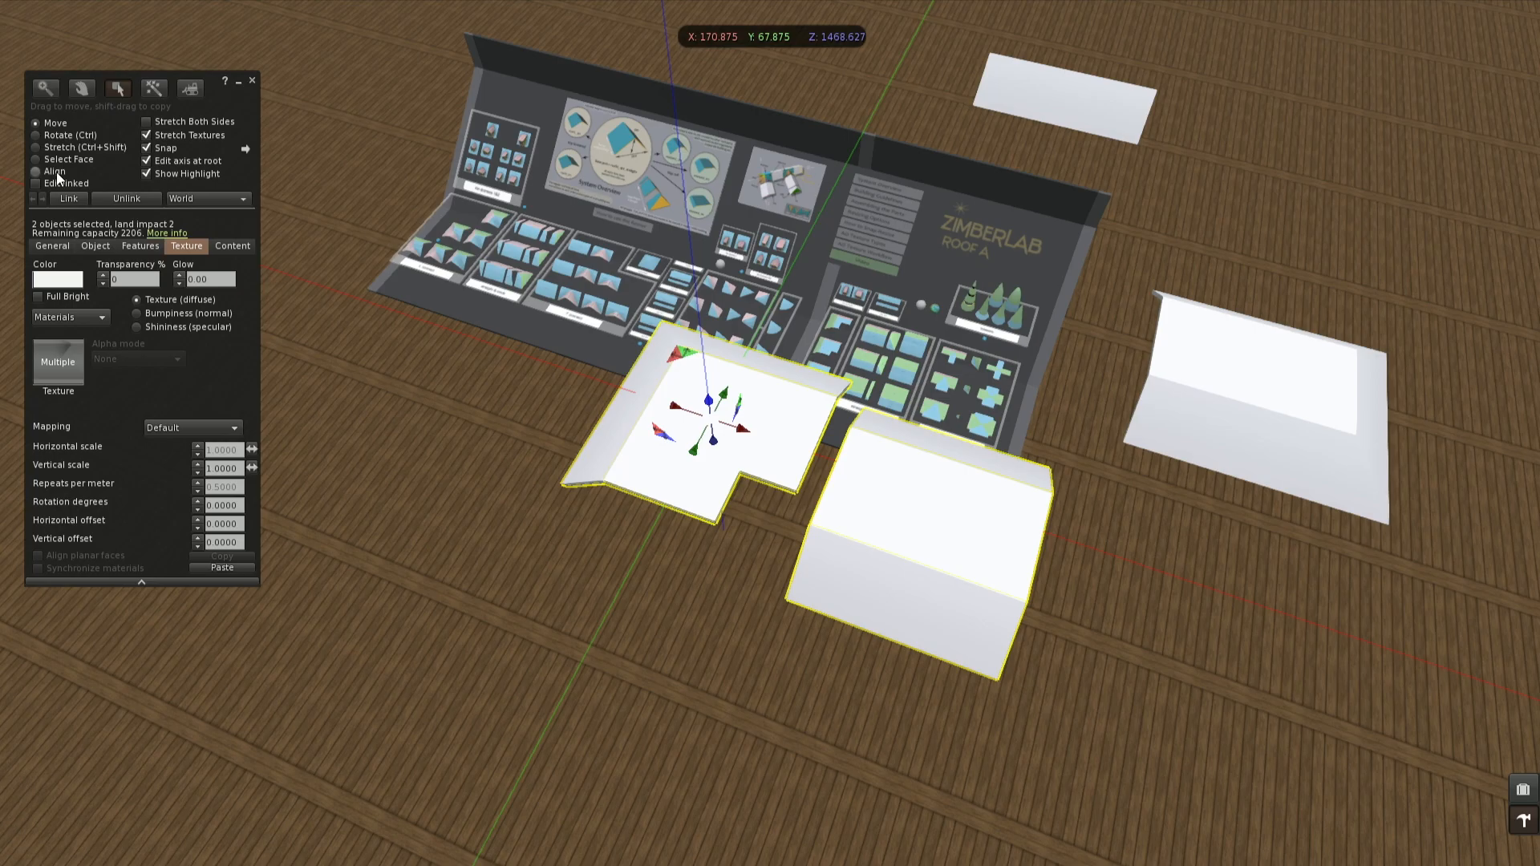
pyautogui.click(36, 171)
pyautogui.click(752, 587)
pyautogui.click(1036, 529)
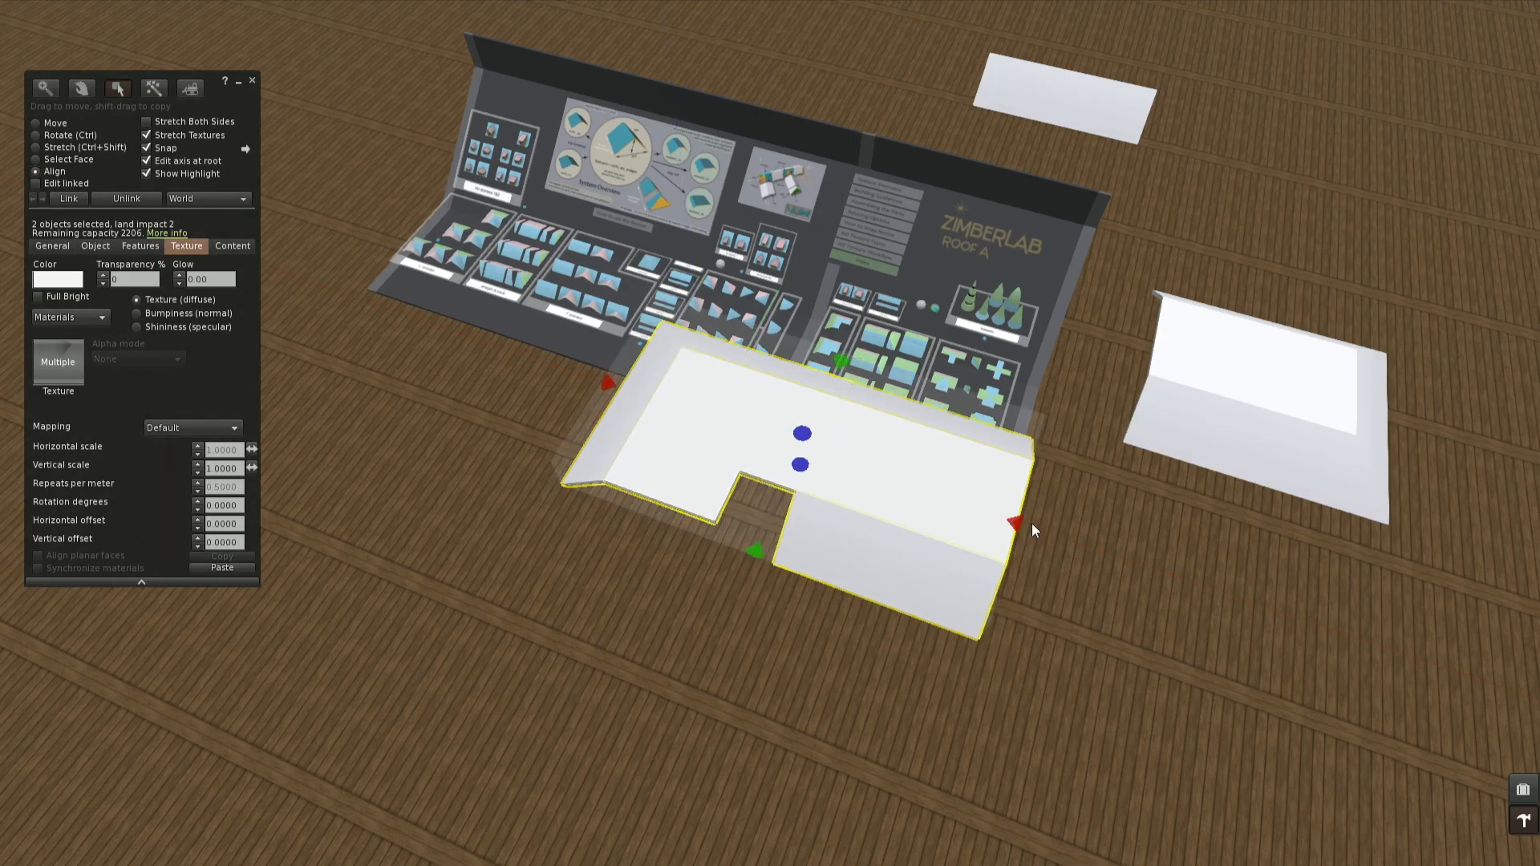
pyautogui.click(251, 80)
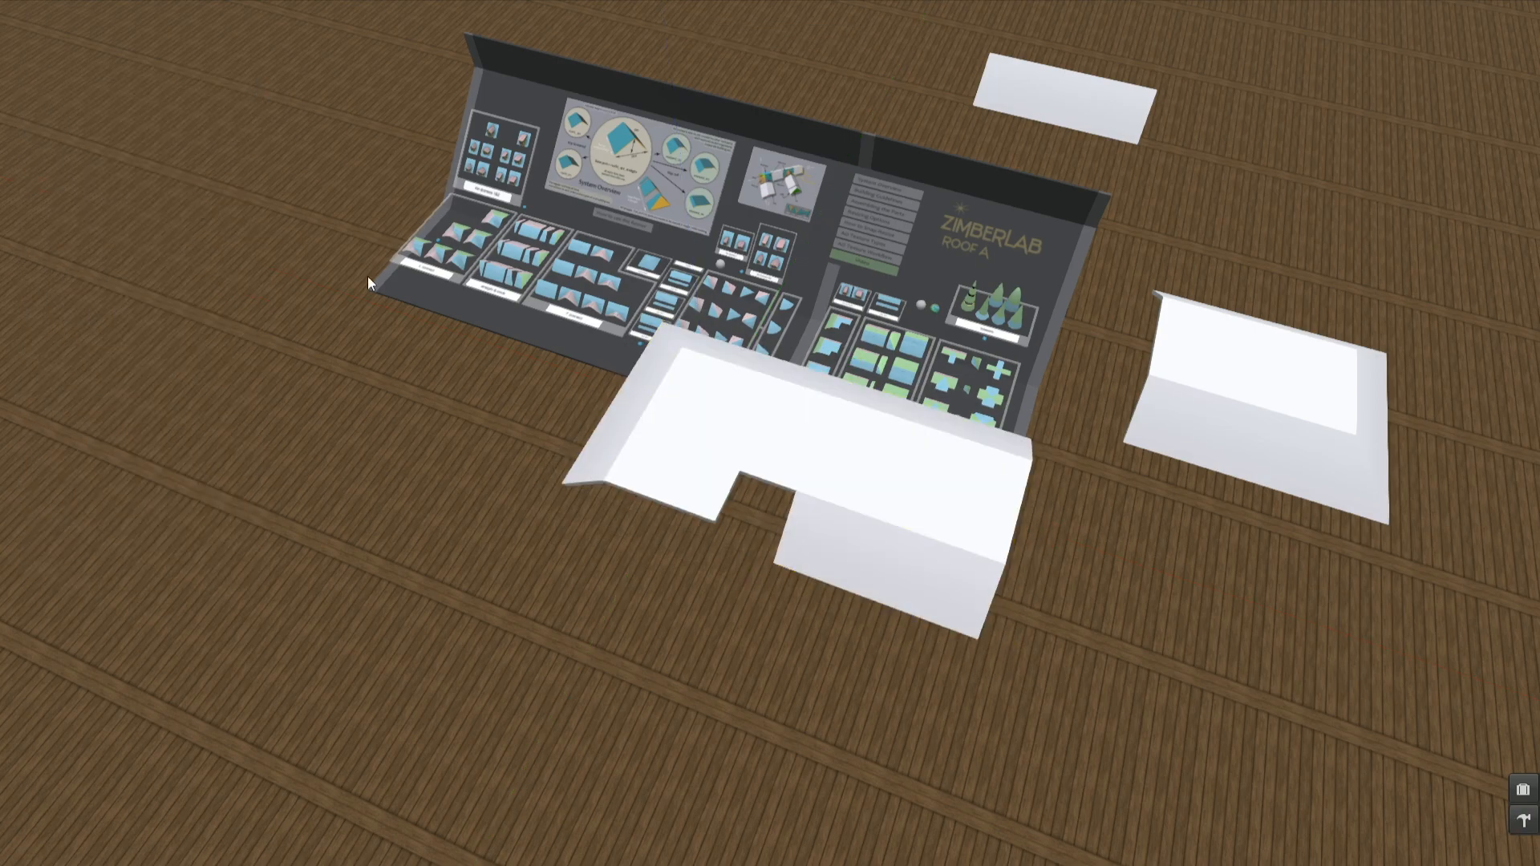
# Step: Duplicate the attached straight section and rotate the copy a quarter turn at the L connector's other arm
pyautogui.keyDown('alt'); pyautogui.click(736, 453); pyautogui.keyUp('alt')
pyautogui.keyDown('alt'); pyautogui.moveTo(758, 446); pyautogui.dragTo(880, 550); pyautogui.keyUp('alt')
pyautogui.rightClick(1017, 486)
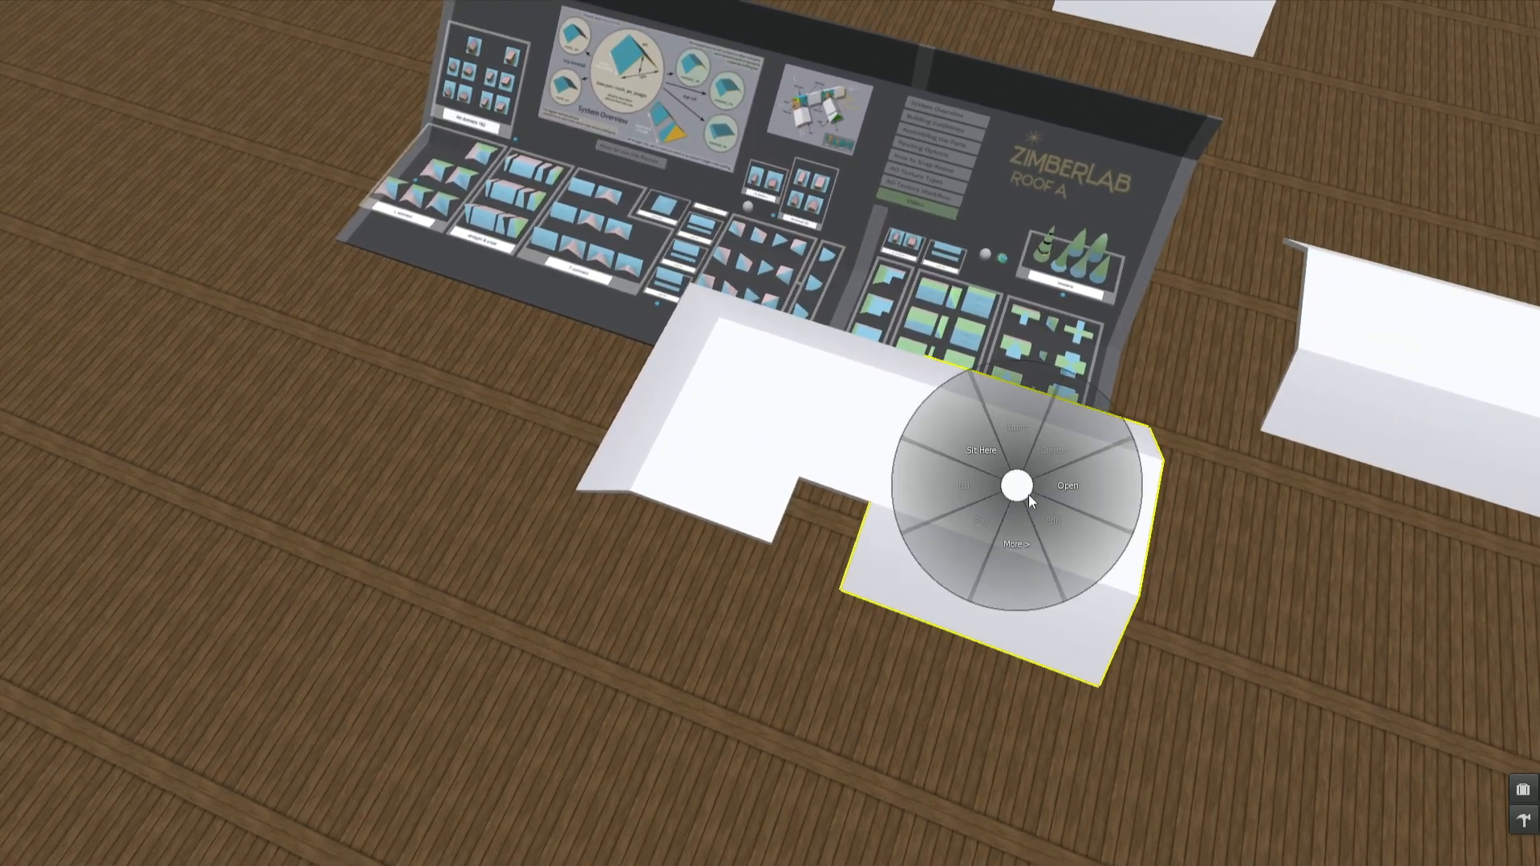
pyautogui.click(1050, 523)
pyautogui.keyDown('shift'); pyautogui.moveTo(966, 419); pyautogui.dragTo(635, 607); pyautogui.keyUp('shift')
pyautogui.keyDown('alt'); pyautogui.moveTo(690, 666); pyautogui.dragTo(771, 450); pyautogui.keyUp('alt')
pyautogui.keyDown('ctrl'); pyautogui.moveTo(772, 520); pyautogui.dragTo(856, 255); pyautogui.keyUp('ctrl')
# Step: Align the rotated straight section with the L connector's second arm and close the gap between them
pyautogui.keyDown('shift'); pyautogui.click(858, 265); pyautogui.keyUp('shift')
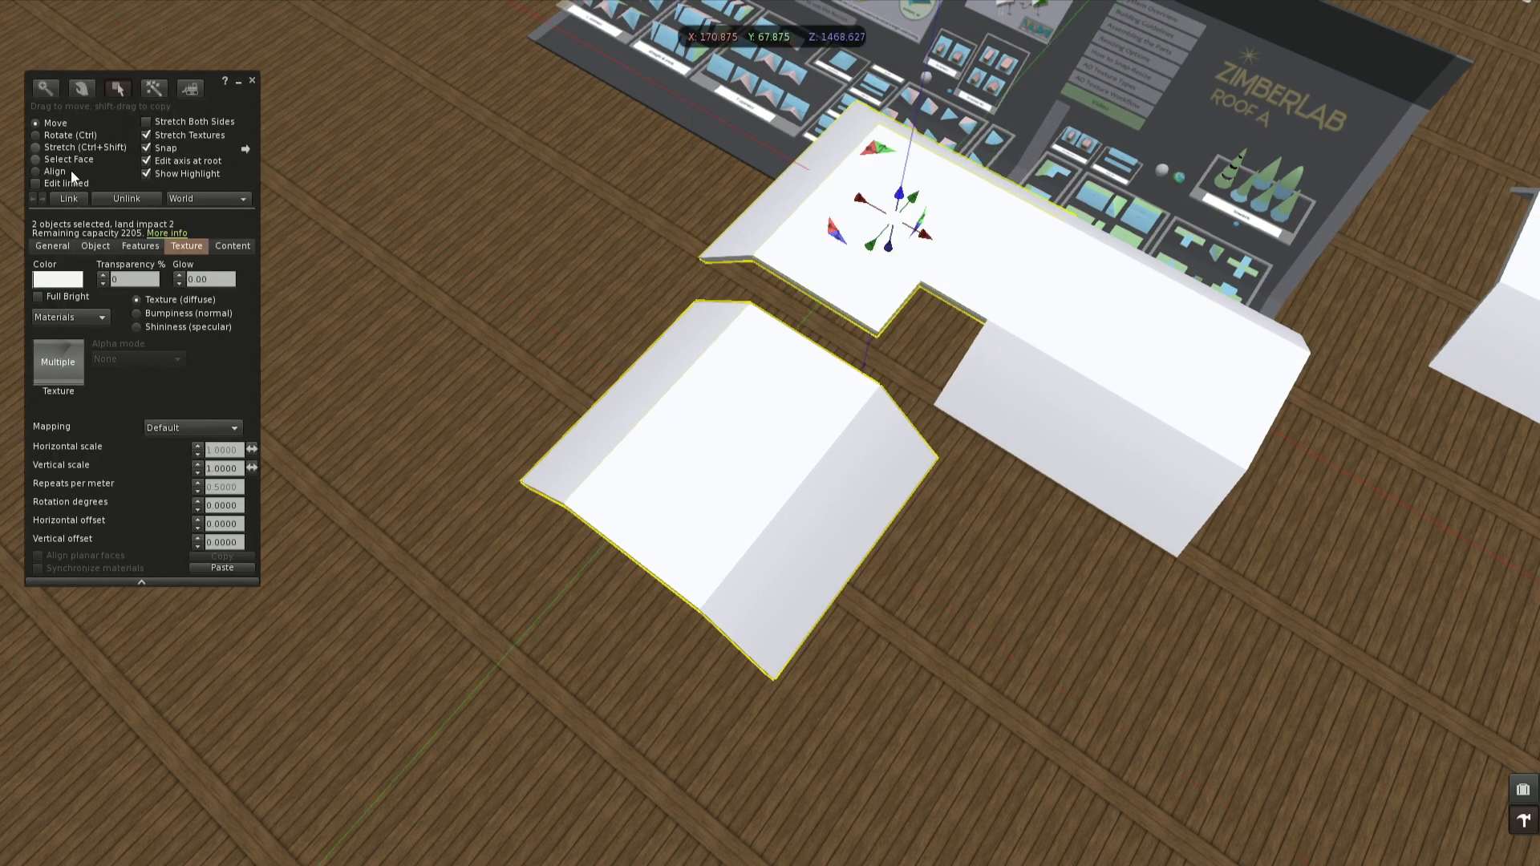
pyautogui.click(36, 172)
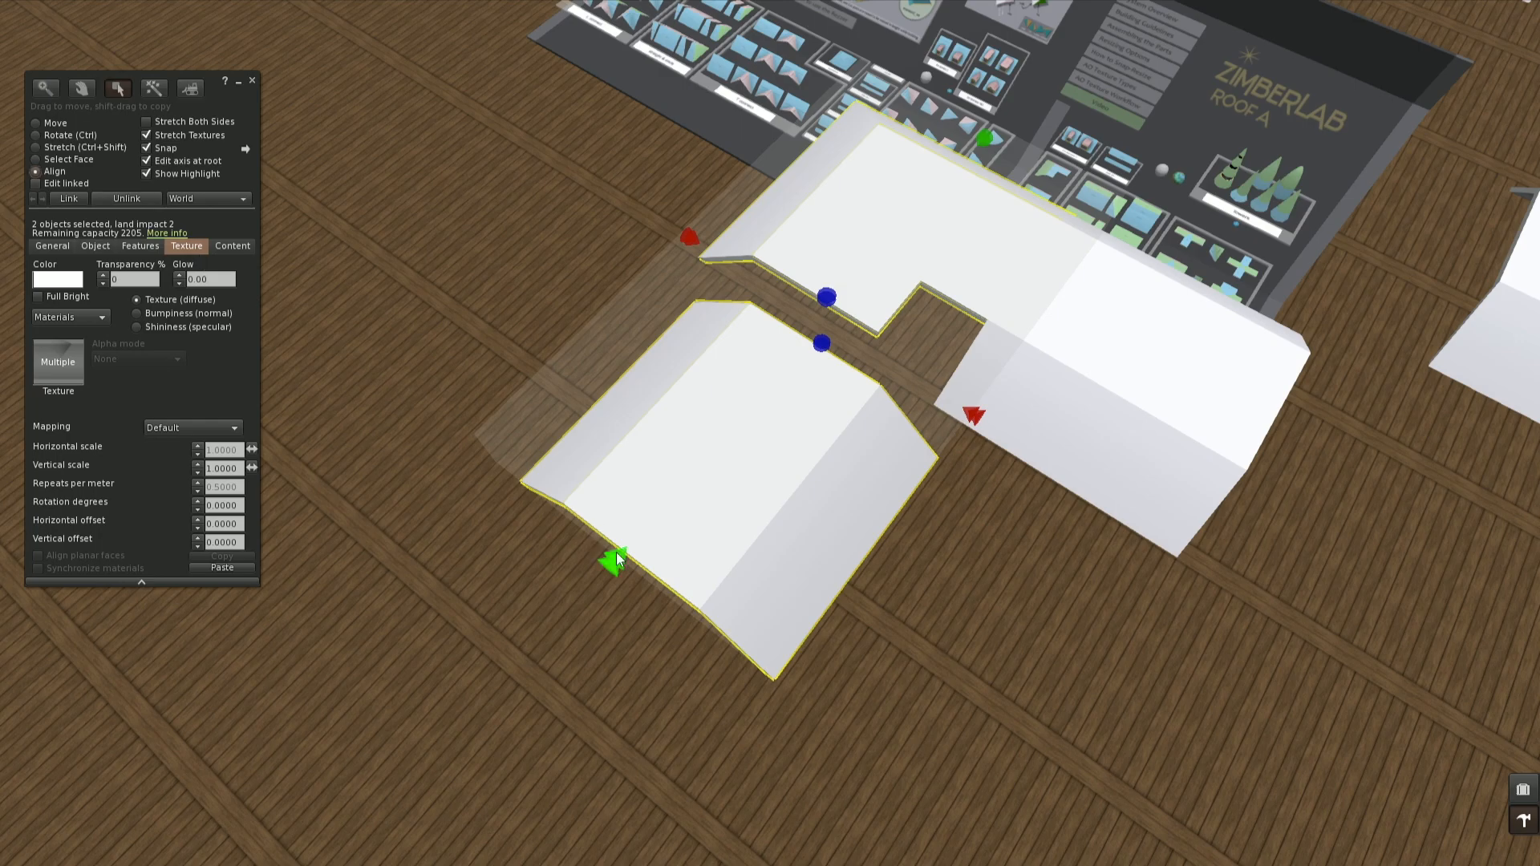
pyautogui.click(976, 419)
pyautogui.click(606, 548)
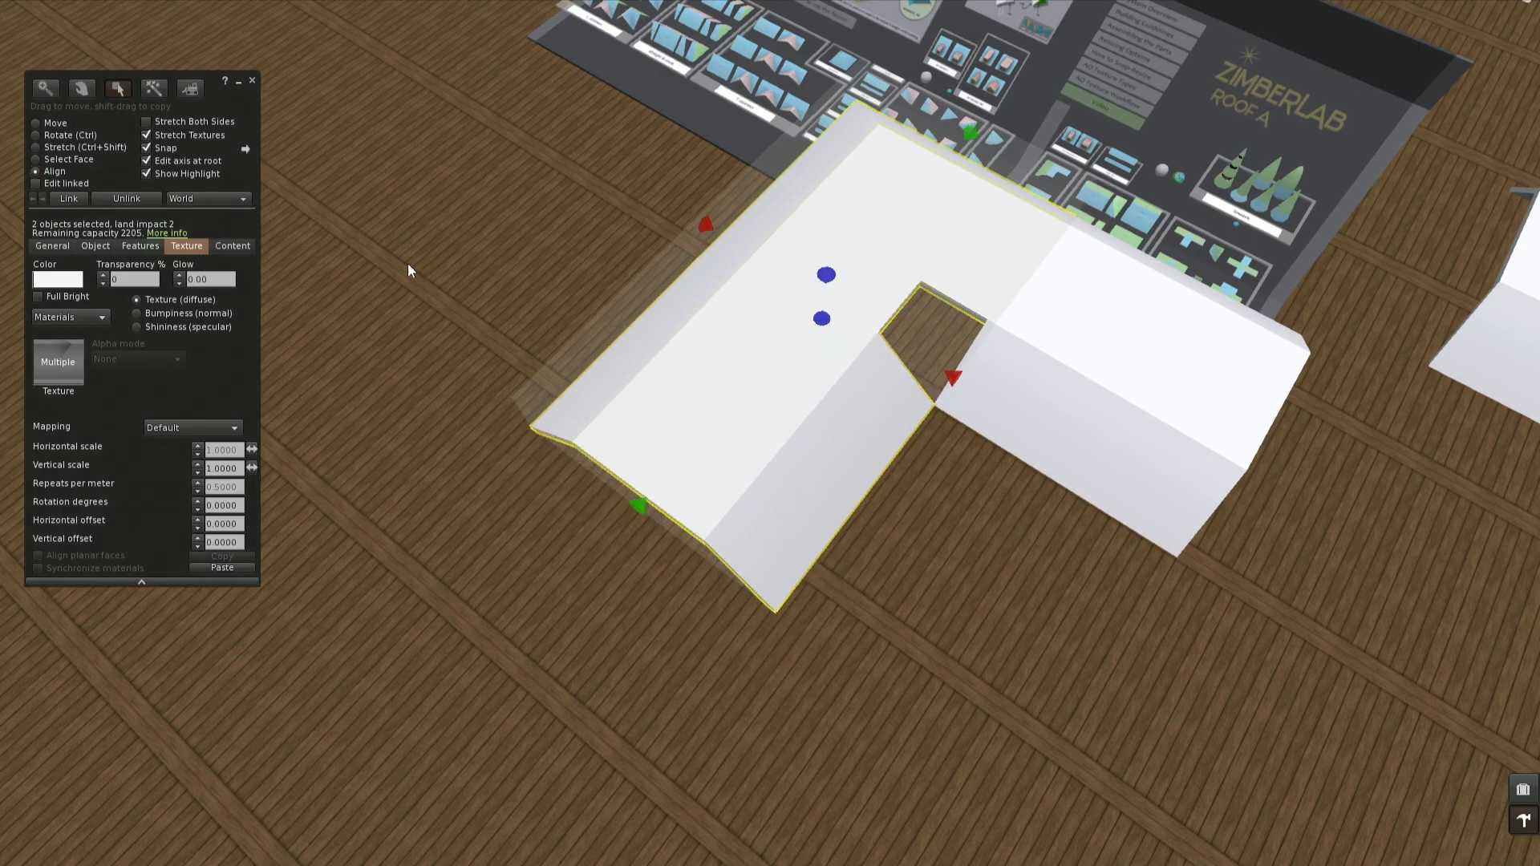
pyautogui.click(252, 81)
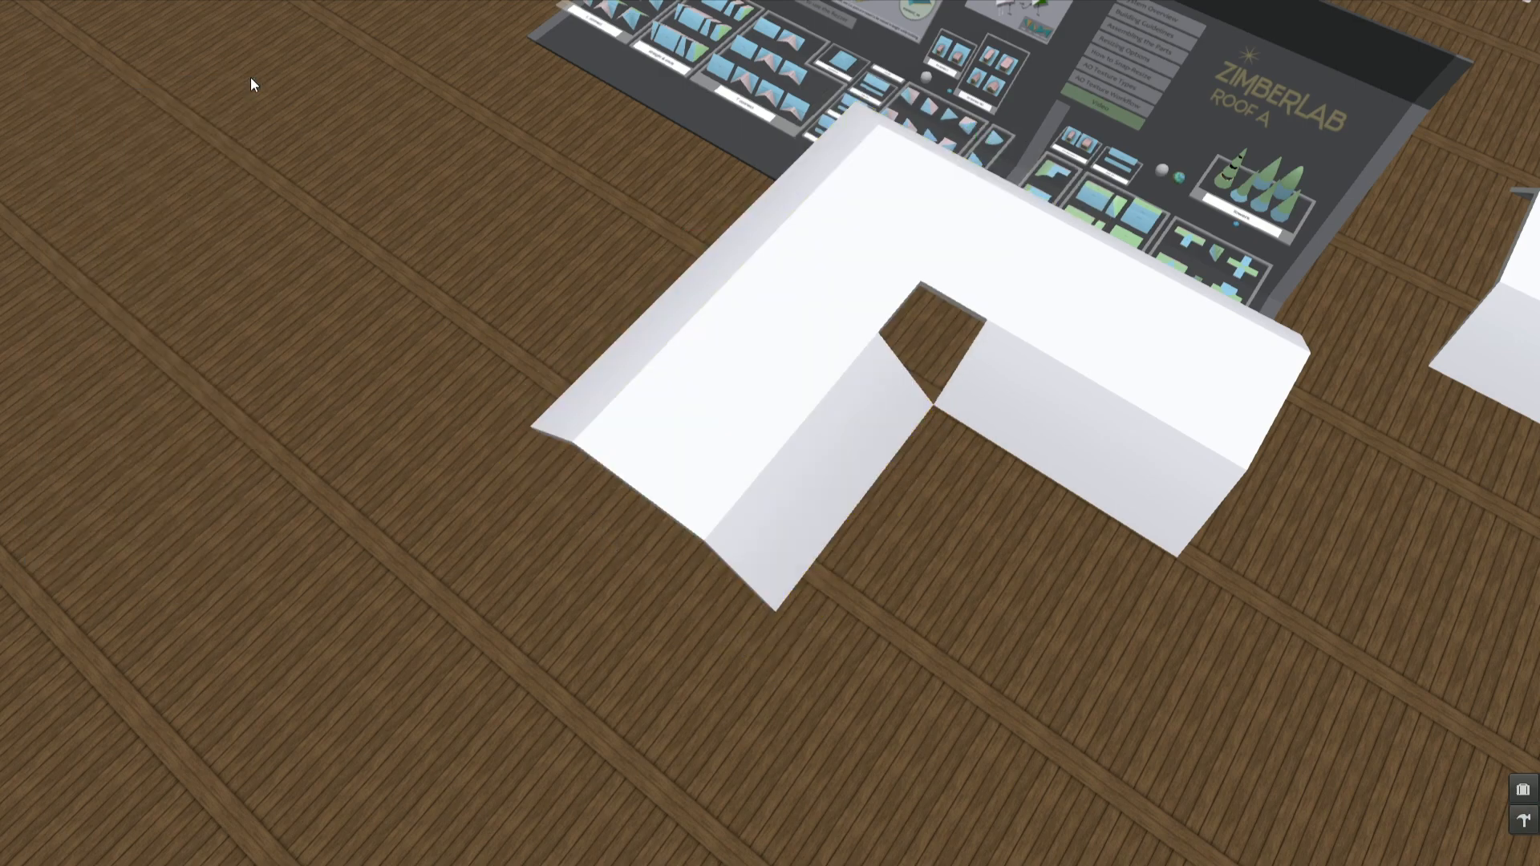
# Step: Rez the man2 Vali part from the Mansard T CONNECT rezzer
pyautogui.keyDown('alt'); pyautogui.click(989, 398); pyautogui.keyUp('alt')
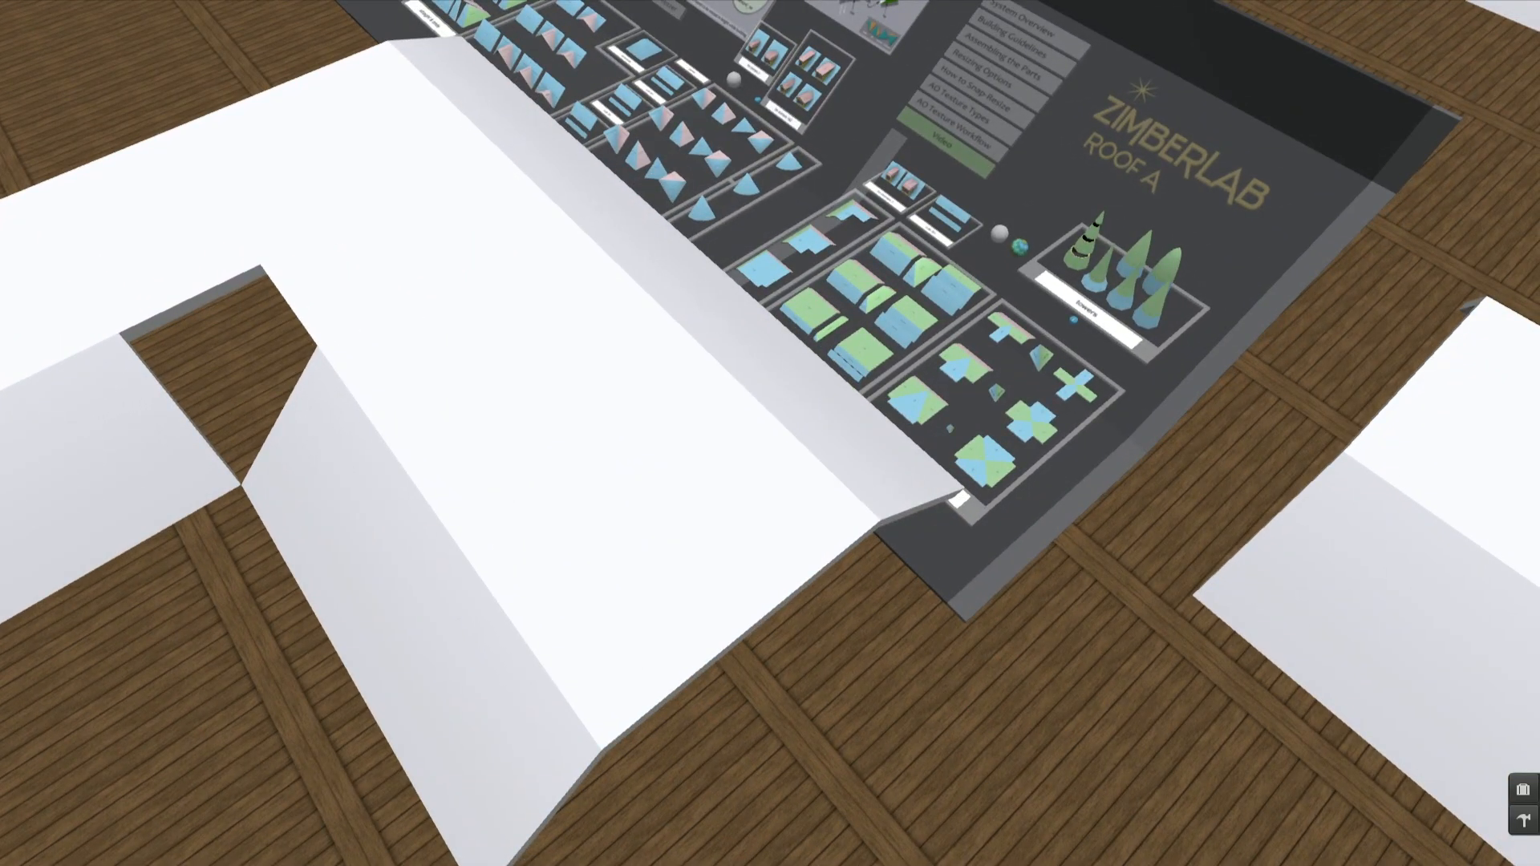
pyautogui.keyDown('alt'); pyautogui.moveTo(1026, 417); pyautogui.dragTo(1026, 305); pyautogui.keyUp('alt')
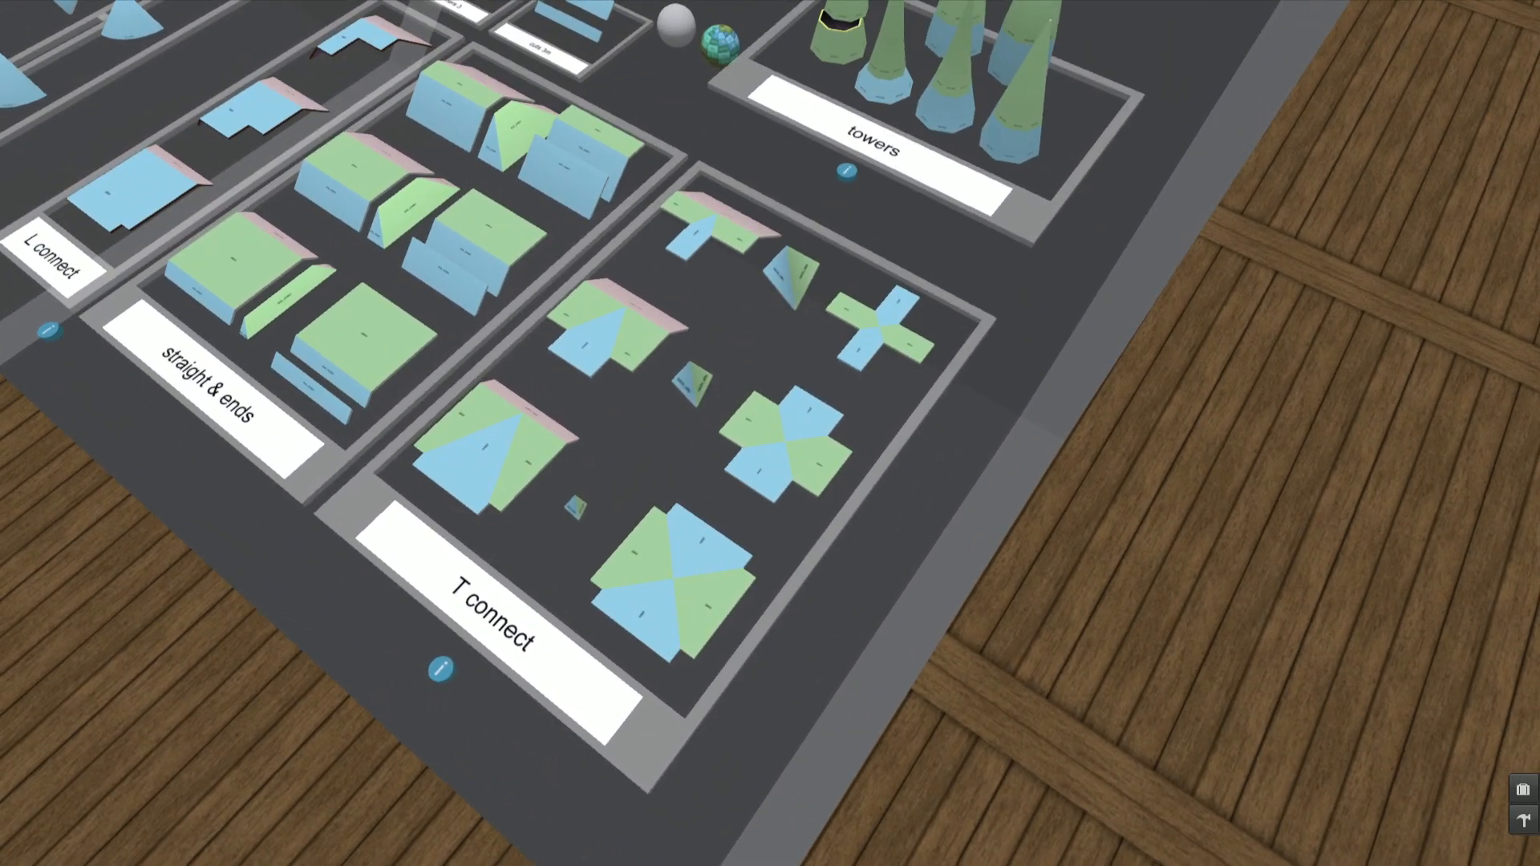
pyautogui.click(479, 610)
pyautogui.click(1336, 157)
pyautogui.press('Escape')
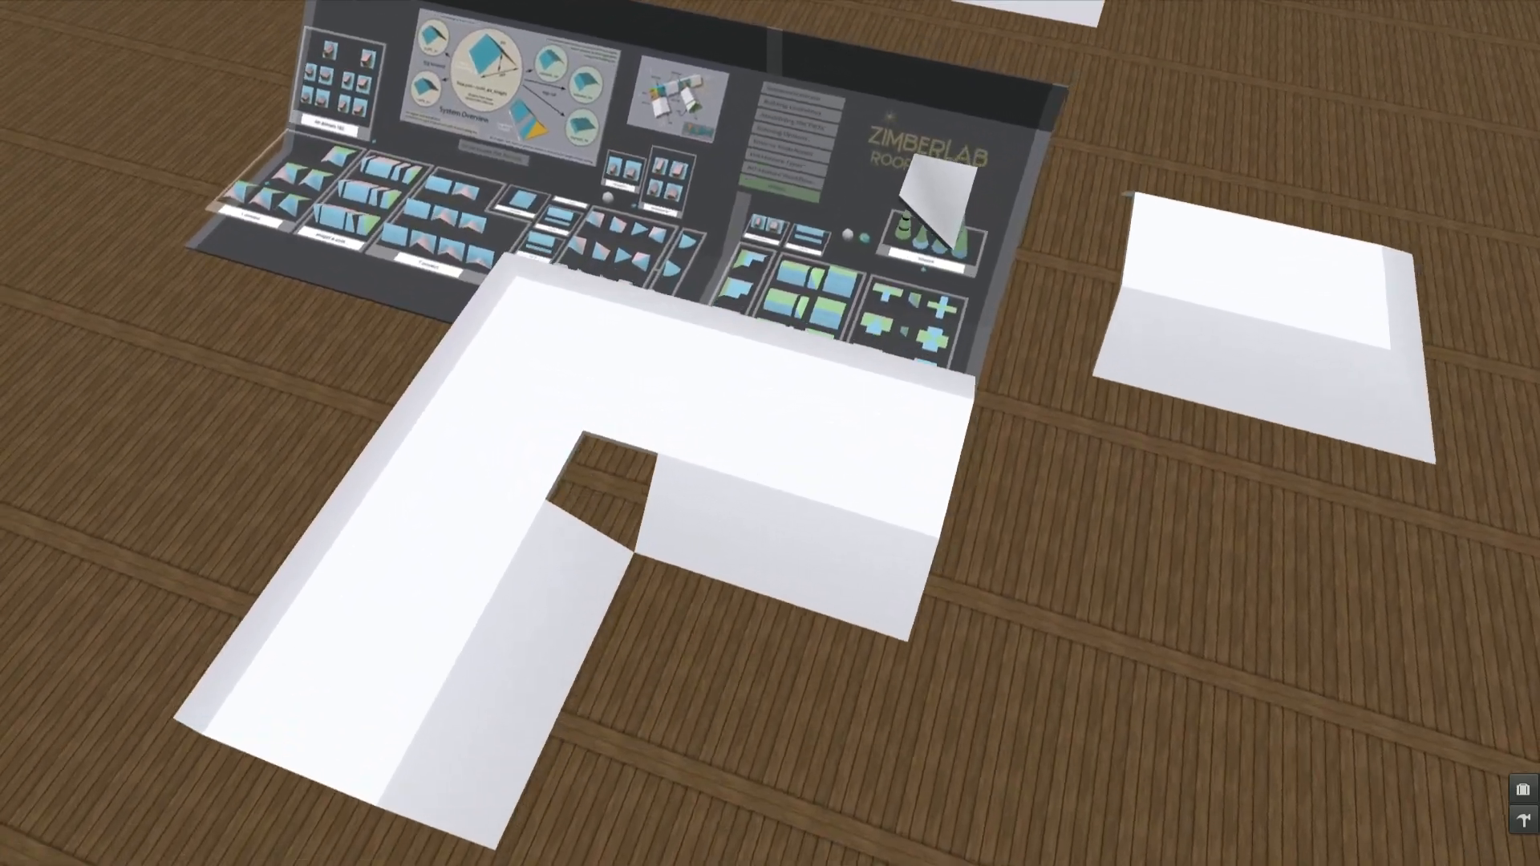
# Step: Select the rezzed valley piece for editing and move it next to the L connector
pyautogui.keyDown('alt'); pyautogui.moveTo(906, 426); pyautogui.dragTo(826, 427); pyautogui.keyUp('alt')
pyautogui.rightClick(1097, 257)
pyautogui.click(1144, 296)
pyautogui.moveTo(1086, 185); pyautogui.dragTo(790, 153)
# Step: Align the valley piece with the L connector along both horizontal axes so it fills the inner corner
pyautogui.keyDown('shift'); pyautogui.click(719, 344); pyautogui.keyUp('shift')
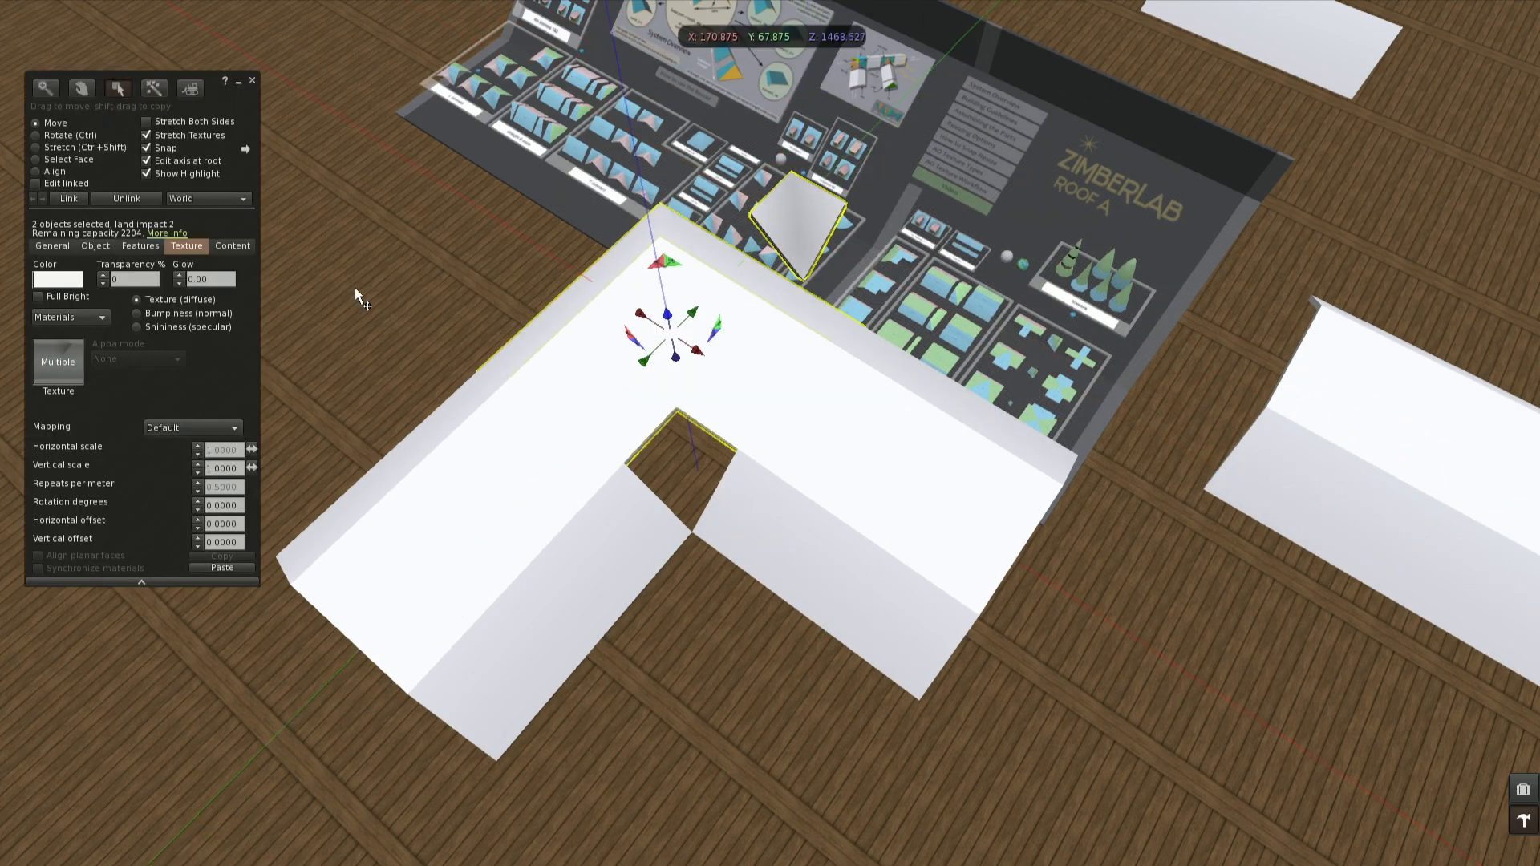
pyautogui.click(57, 173)
pyautogui.click(591, 237)
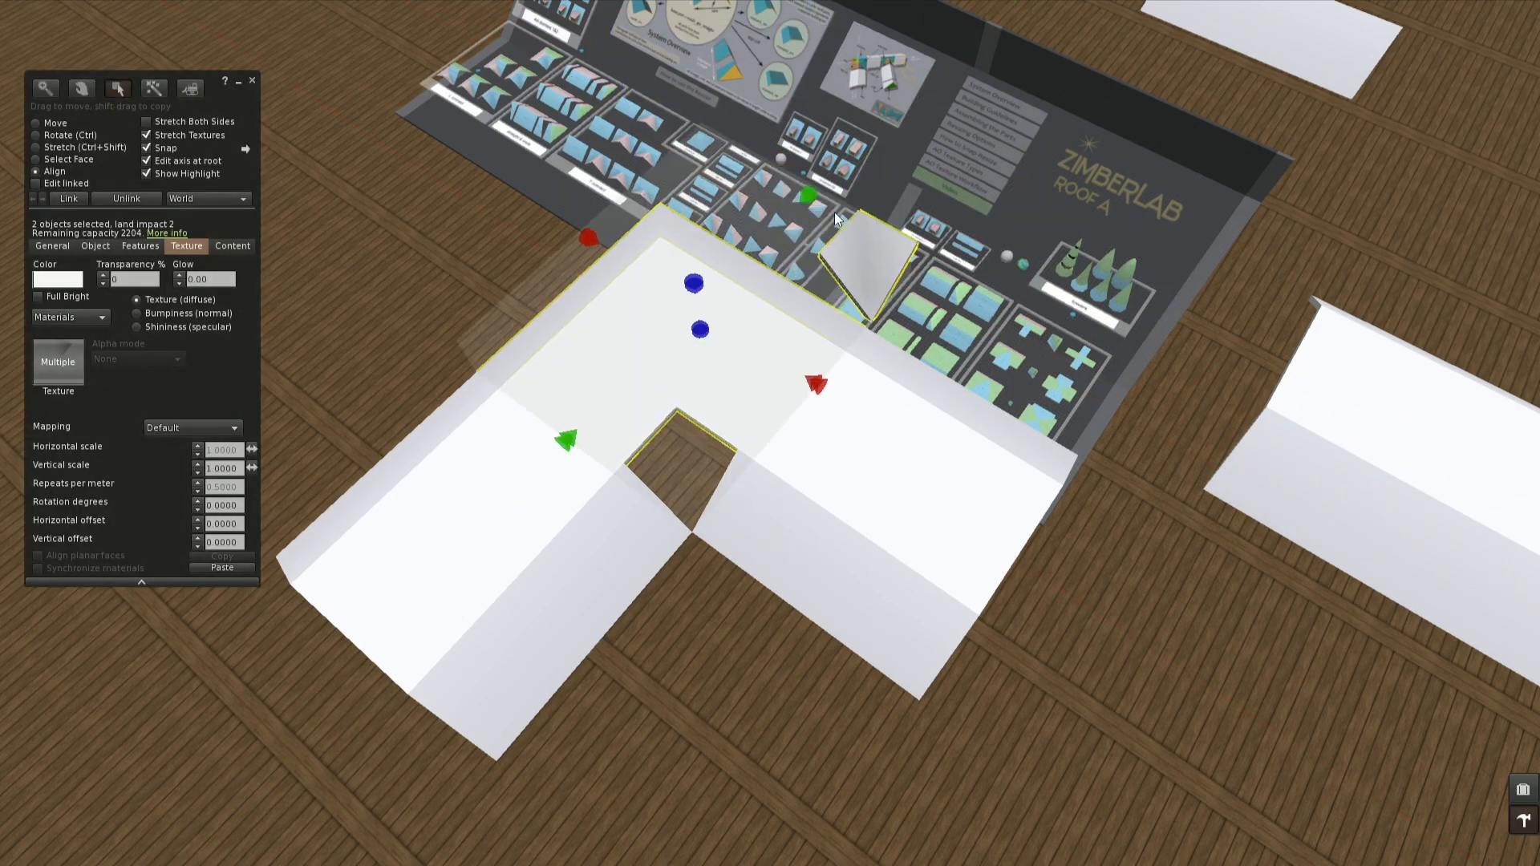
pyautogui.click(799, 203)
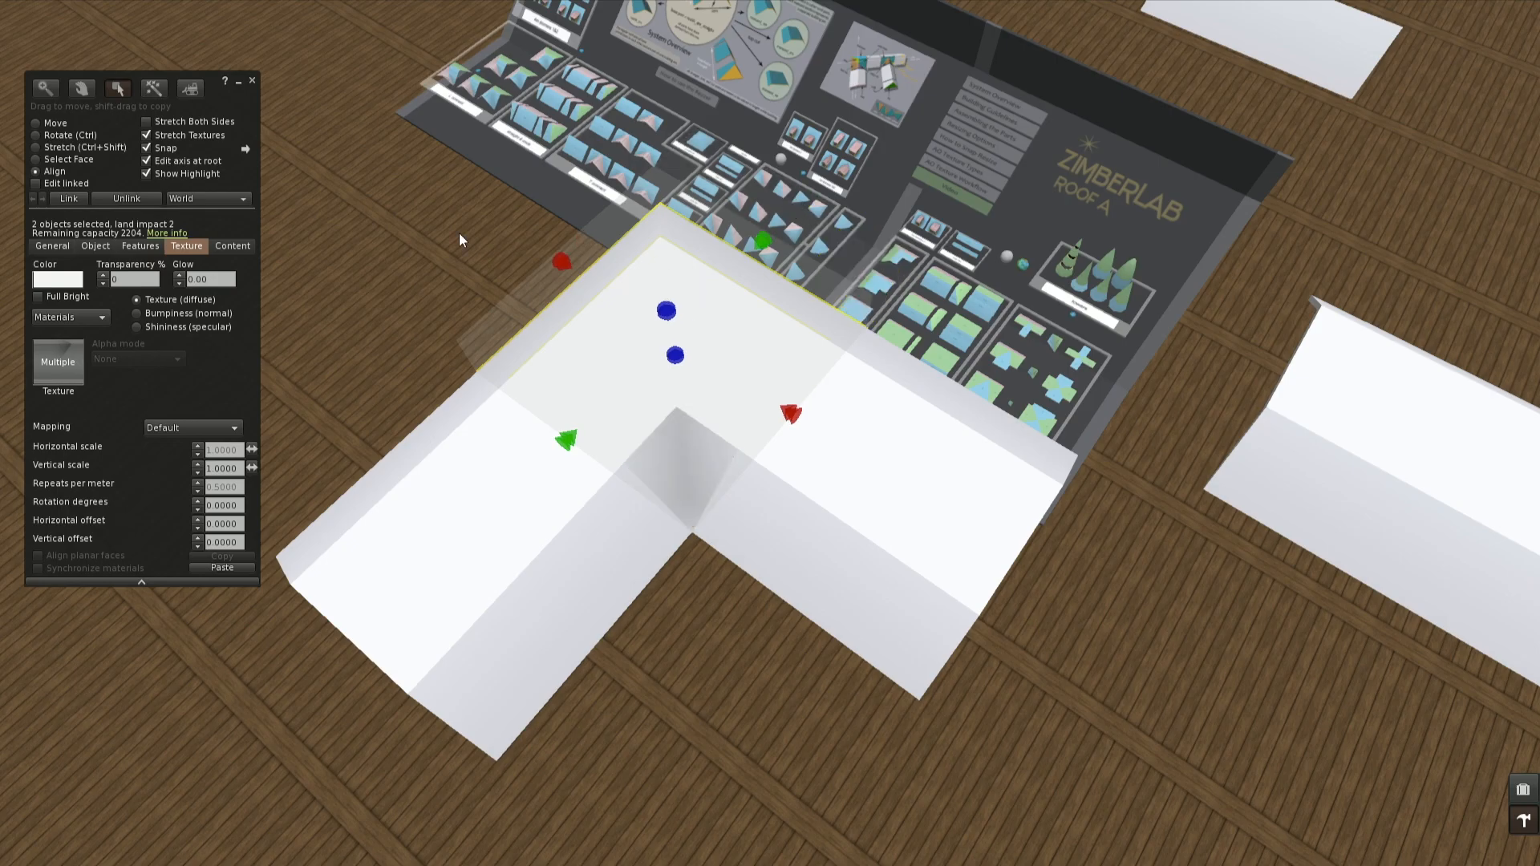
pyautogui.click(251, 81)
# Step: Rez the man2 Tcon part and move it off the rezzer board to a spot beside the spare straight section
pyautogui.keyDown('alt'); pyautogui.moveTo(691, 430); pyautogui.dragTo(497, 417); pyautogui.keyUp('alt')
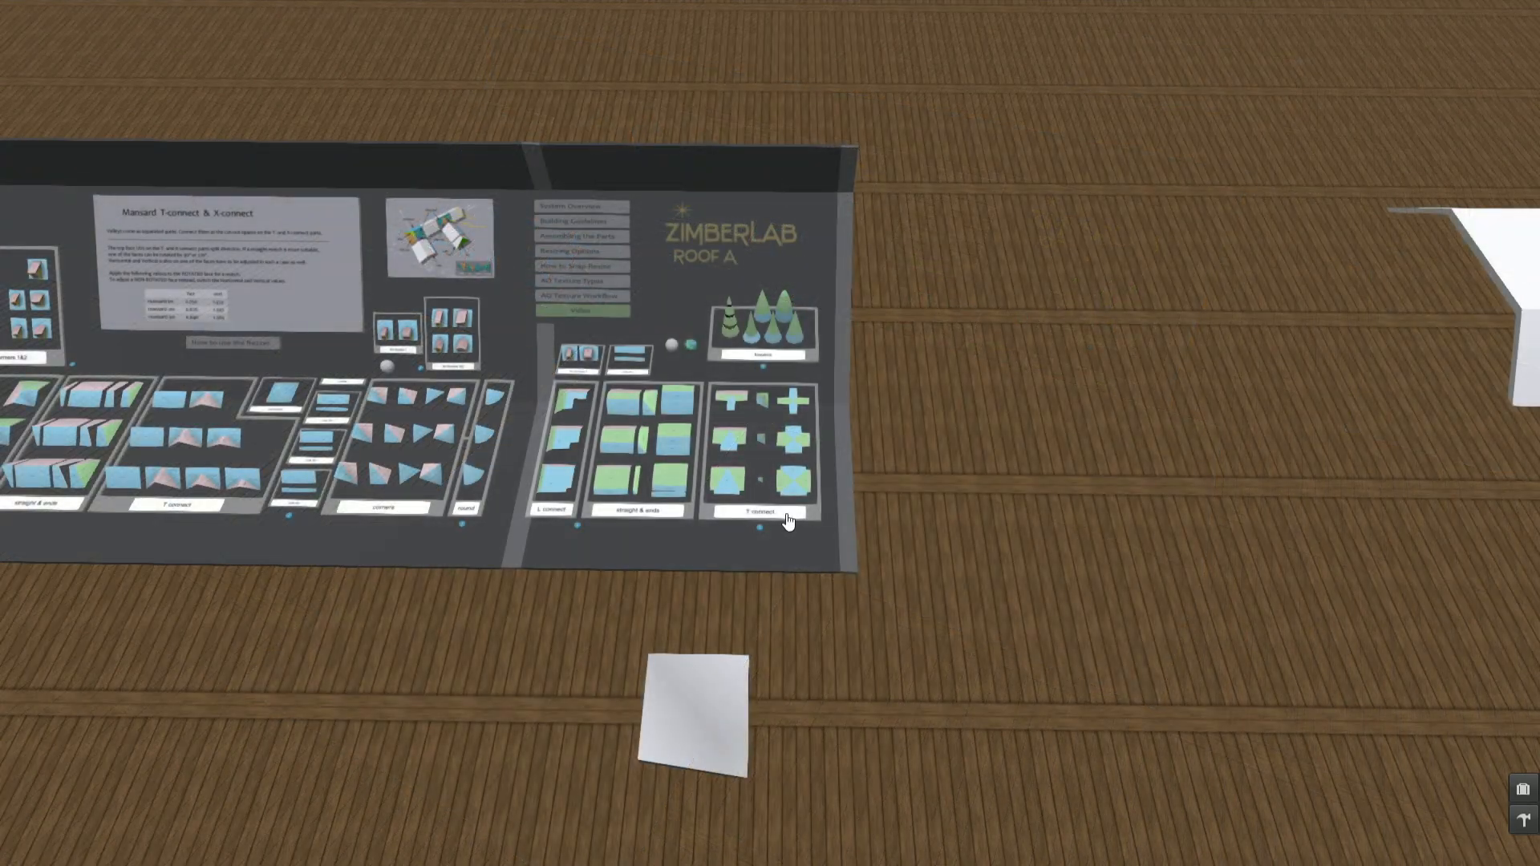
pyautogui.click(788, 521)
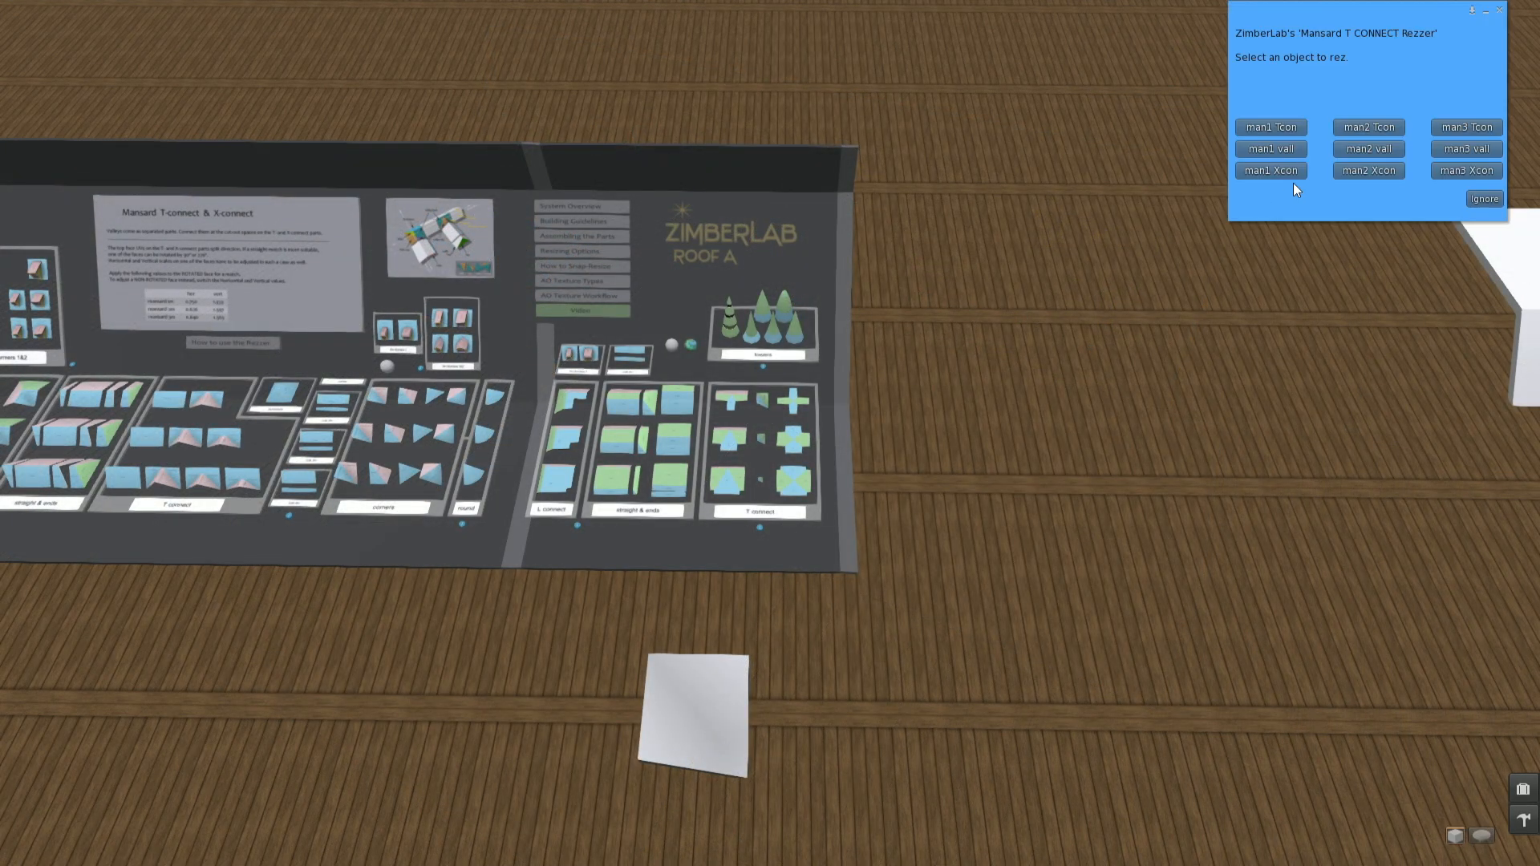
pyautogui.click(1351, 128)
pyautogui.rightClick(734, 329)
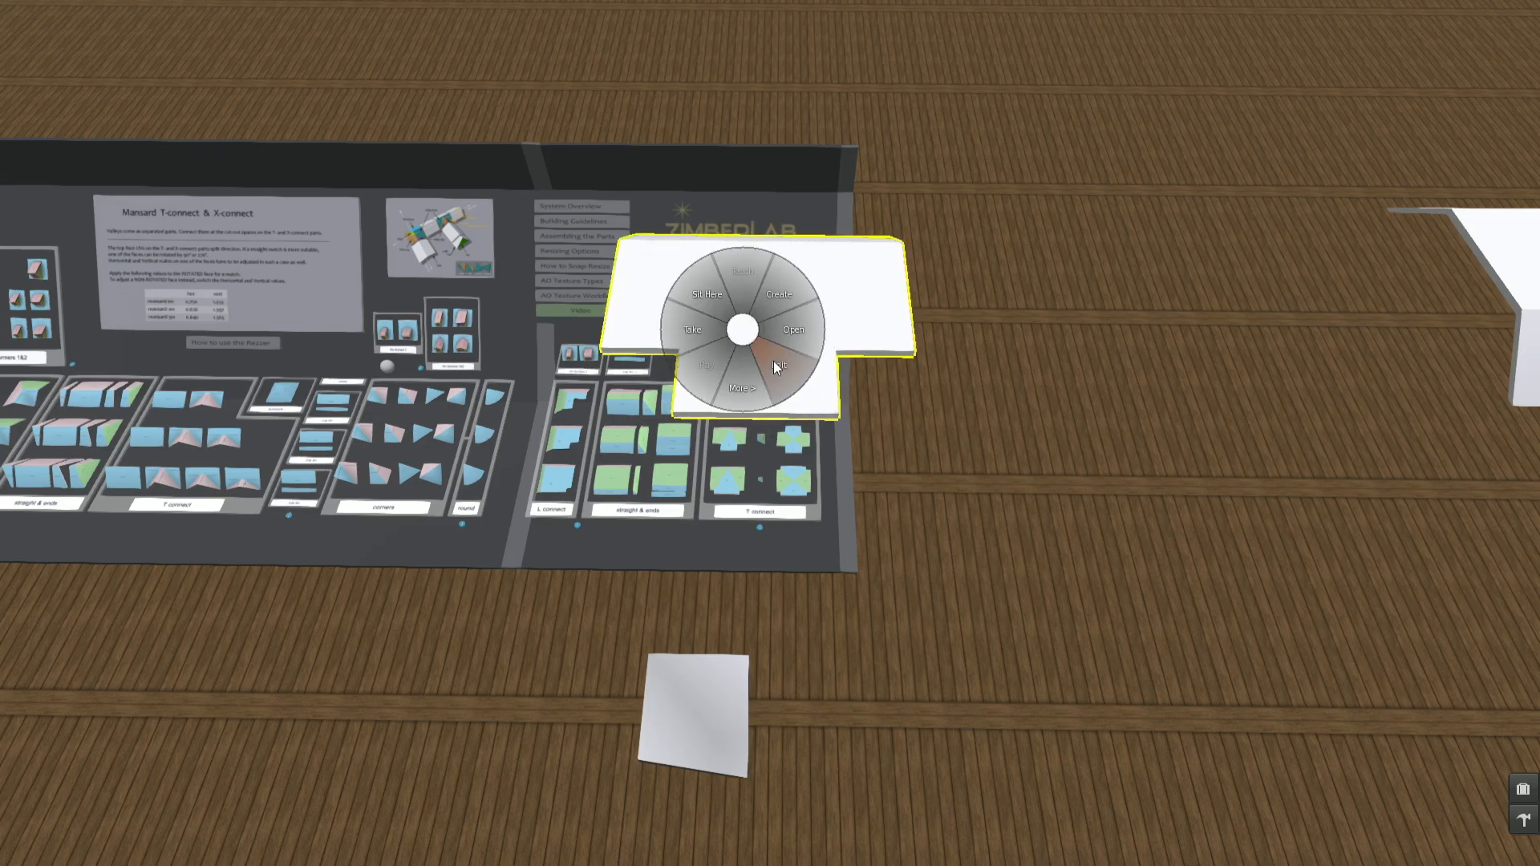
pyautogui.click(790, 359)
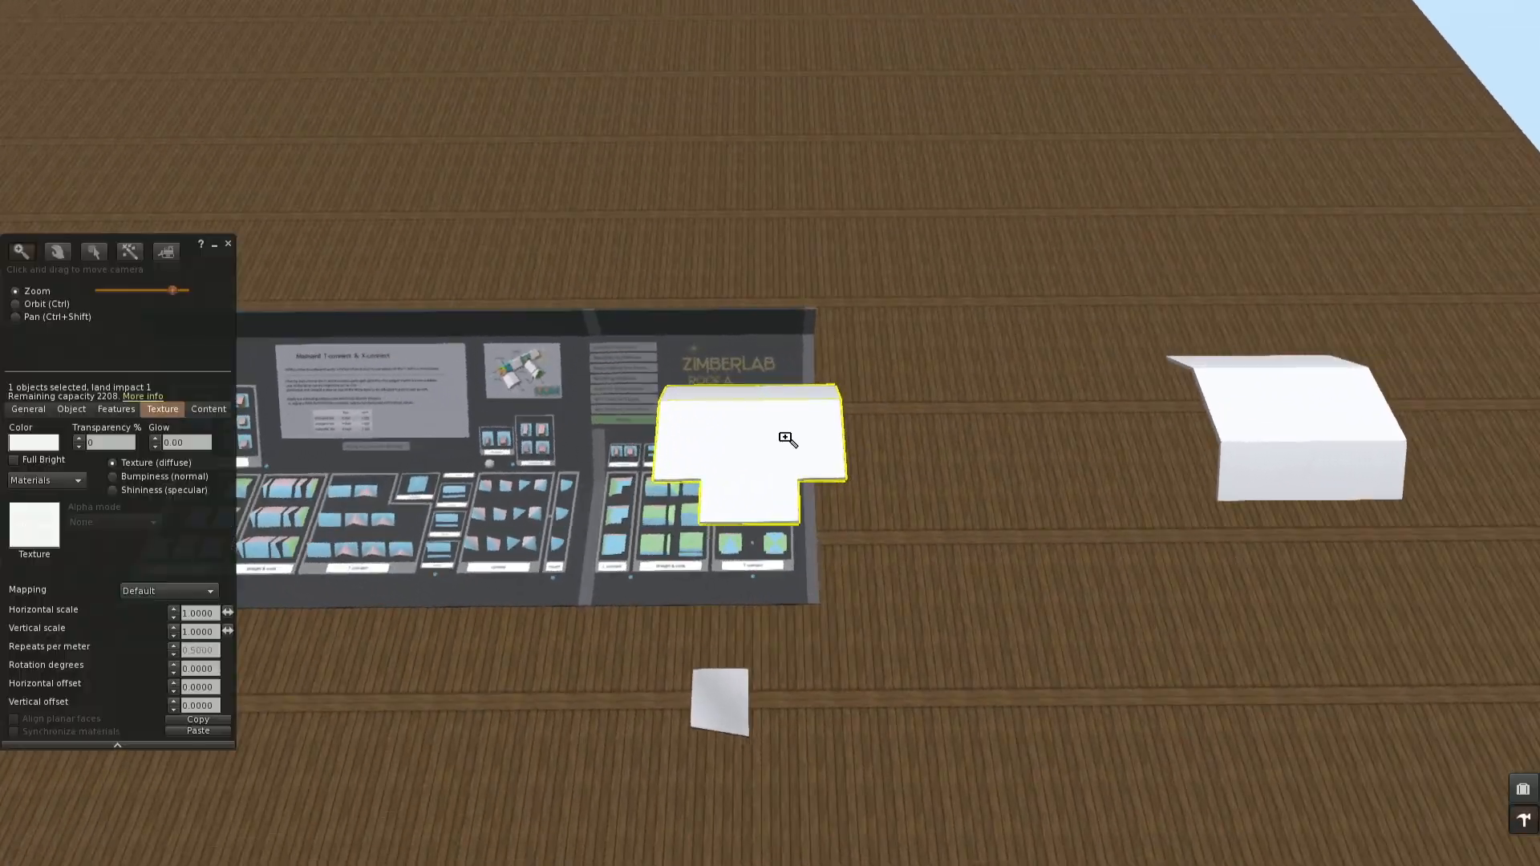
pyautogui.moveTo(796, 409); pyautogui.dragTo(1133, 413)
# Step: Place two copies of the straight section around the T connector, with the one facing its stem rotated a quarter turn
pyautogui.click(1284, 425)
pyautogui.keyDown('shift'); pyautogui.moveTo(1267, 369); pyautogui.dragTo(1140, 634); pyautogui.keyUp('shift')
pyautogui.press('ctrl')
pyautogui.moveTo(1129, 739); pyautogui.dragTo(1254, 638)
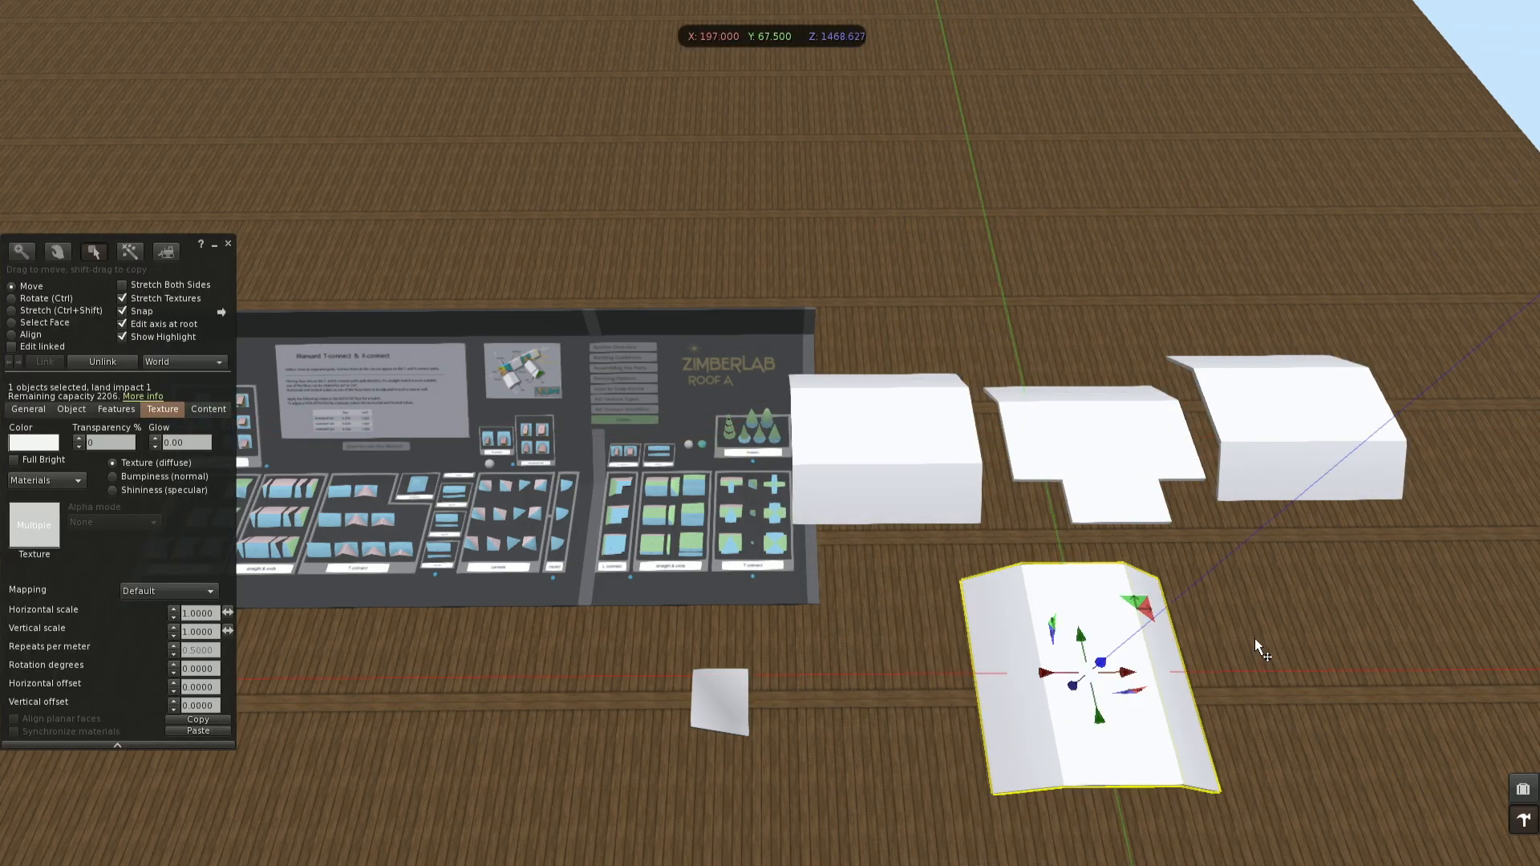
# Step: Align the T connector with the original straight section and snap their adjoining ends together
pyautogui.click(1126, 445)
pyautogui.keyDown('shift'); pyautogui.click(1279, 420); pyautogui.keyUp('shift')
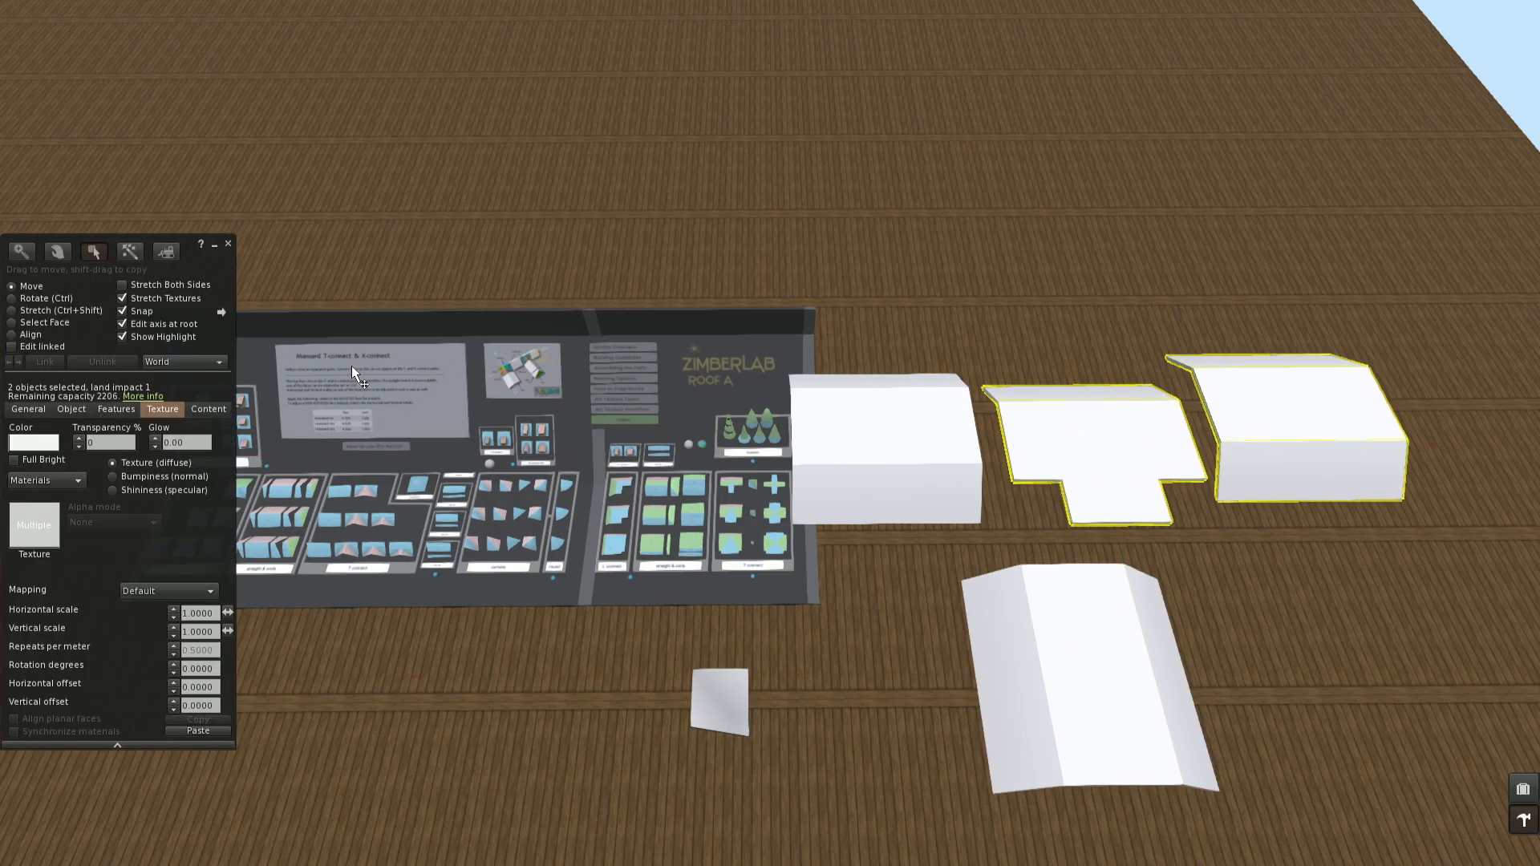
pyautogui.click(30, 336)
pyautogui.click(1247, 540)
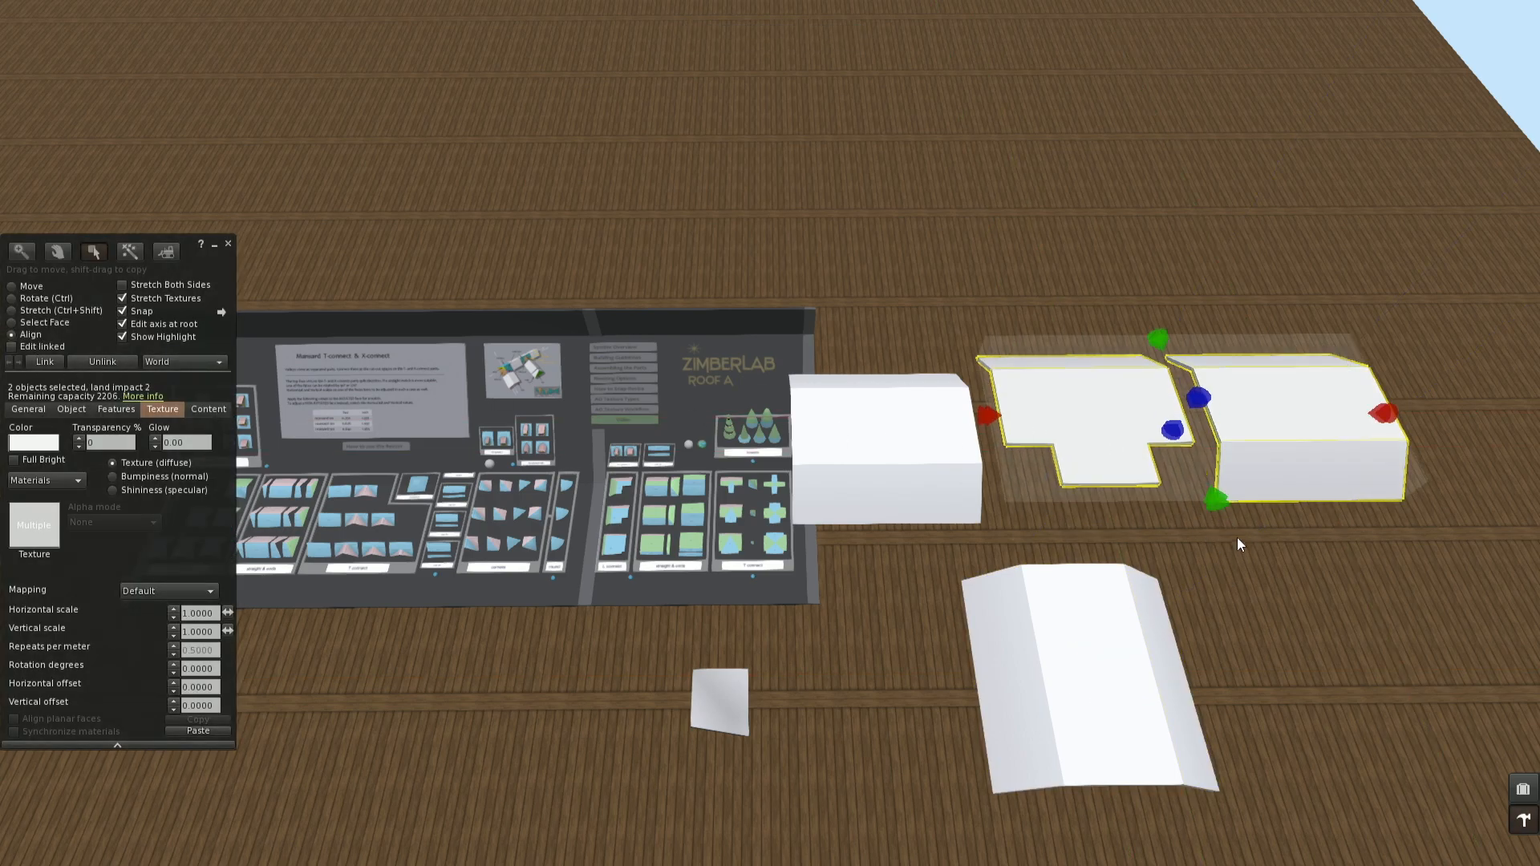
pyautogui.click(990, 425)
# Step: Align the unrotated straight copy with the T connector's opposite arm and close the gap
pyautogui.click(911, 481)
pyautogui.keyDown('shift'); pyautogui.click(1105, 404); pyautogui.keyUp('shift')
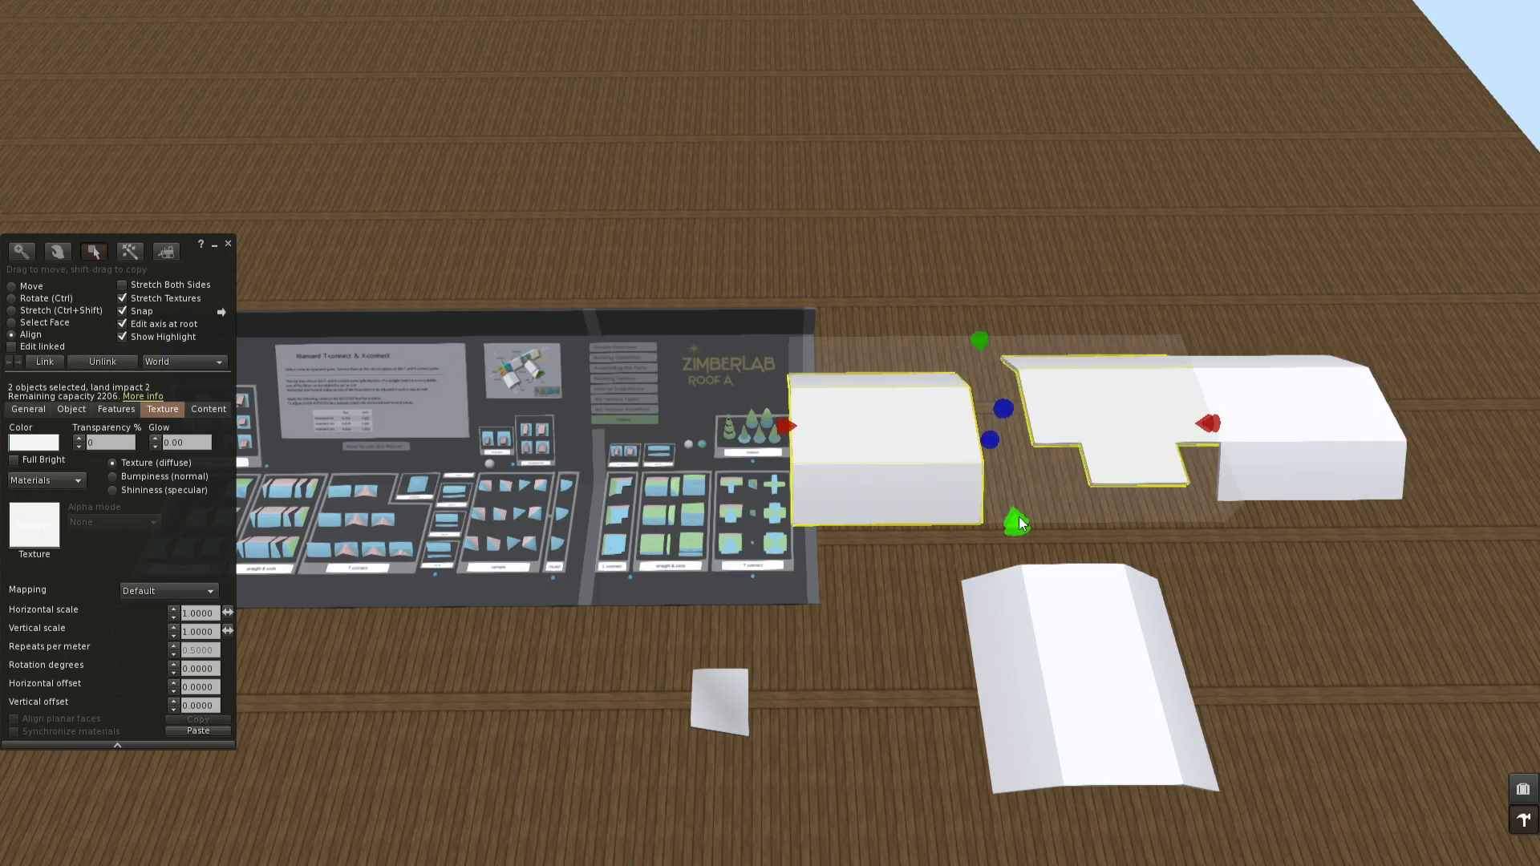
pyautogui.click(1019, 517)
pyautogui.click(787, 423)
# Step: Center the rotated straight section on the T connector's stem and snap it against the stem's end
pyautogui.click(1081, 643)
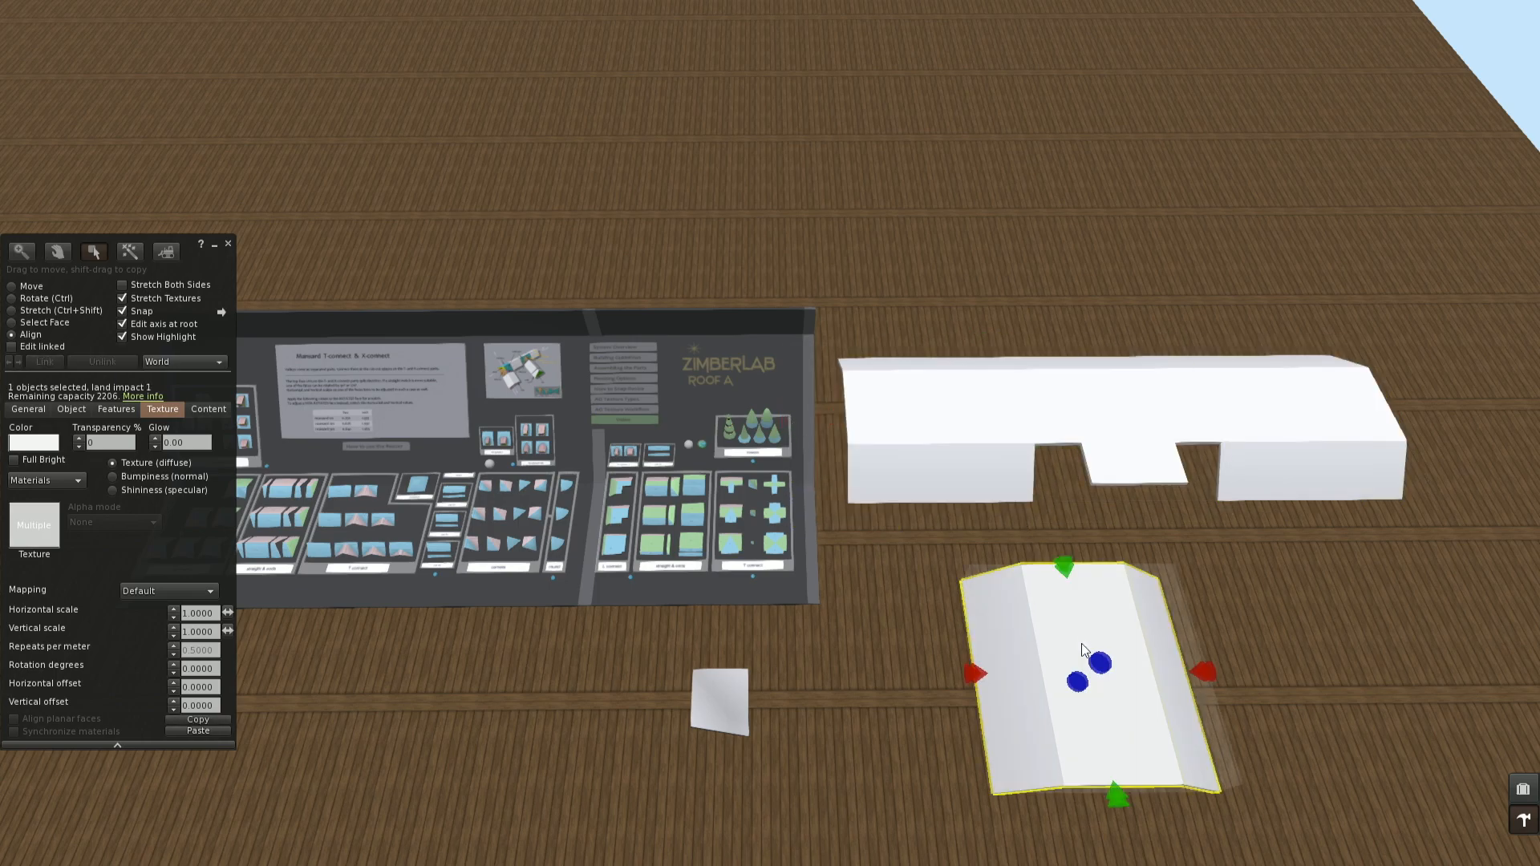
pyautogui.keyDown('shift'); pyautogui.click(1126, 410); pyautogui.keyUp('shift')
pyautogui.click(961, 542)
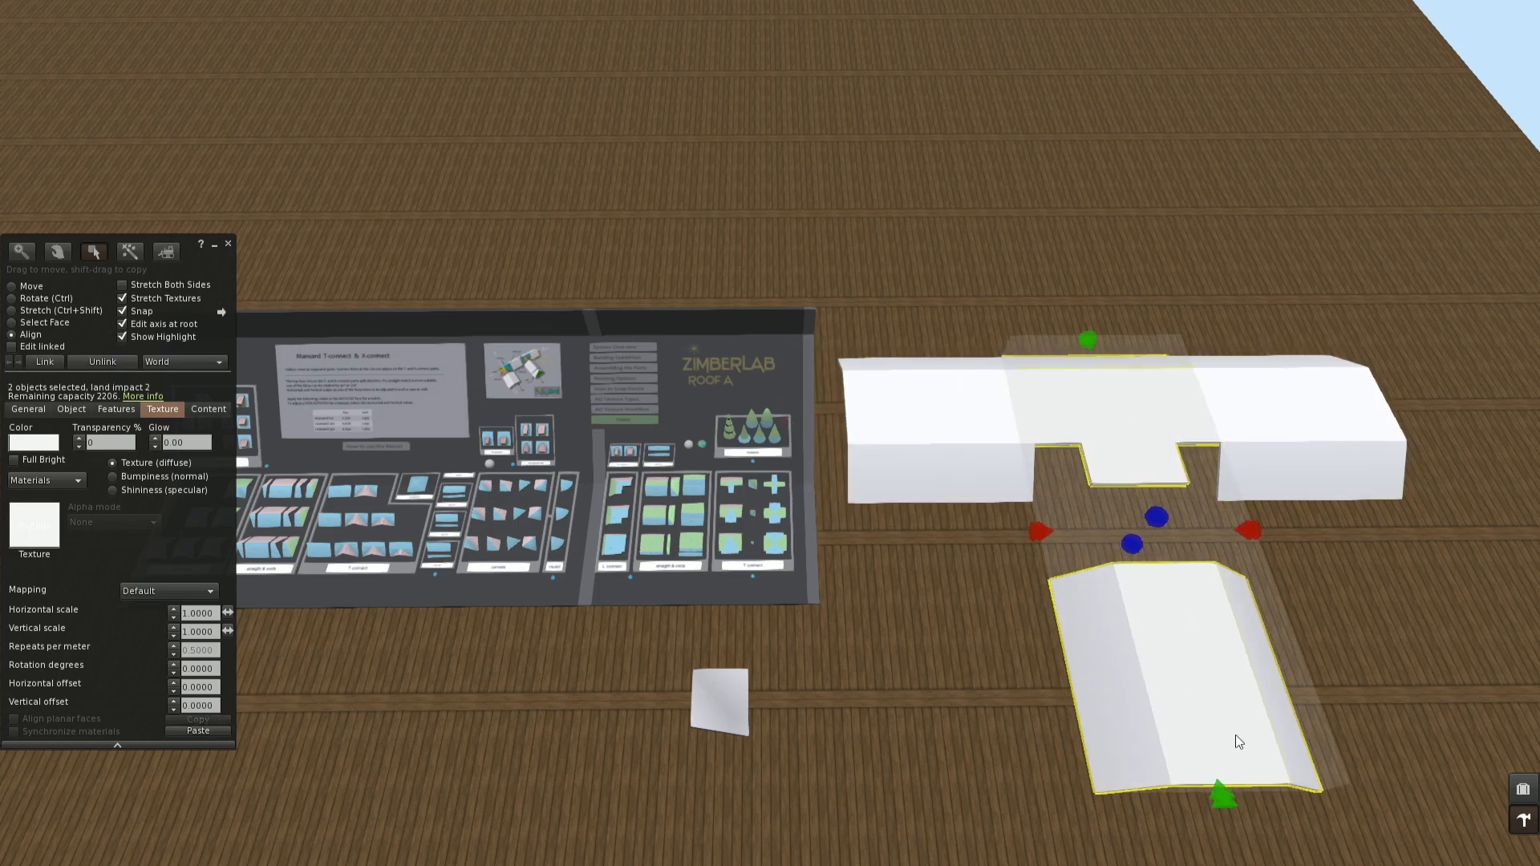
pyautogui.click(1217, 794)
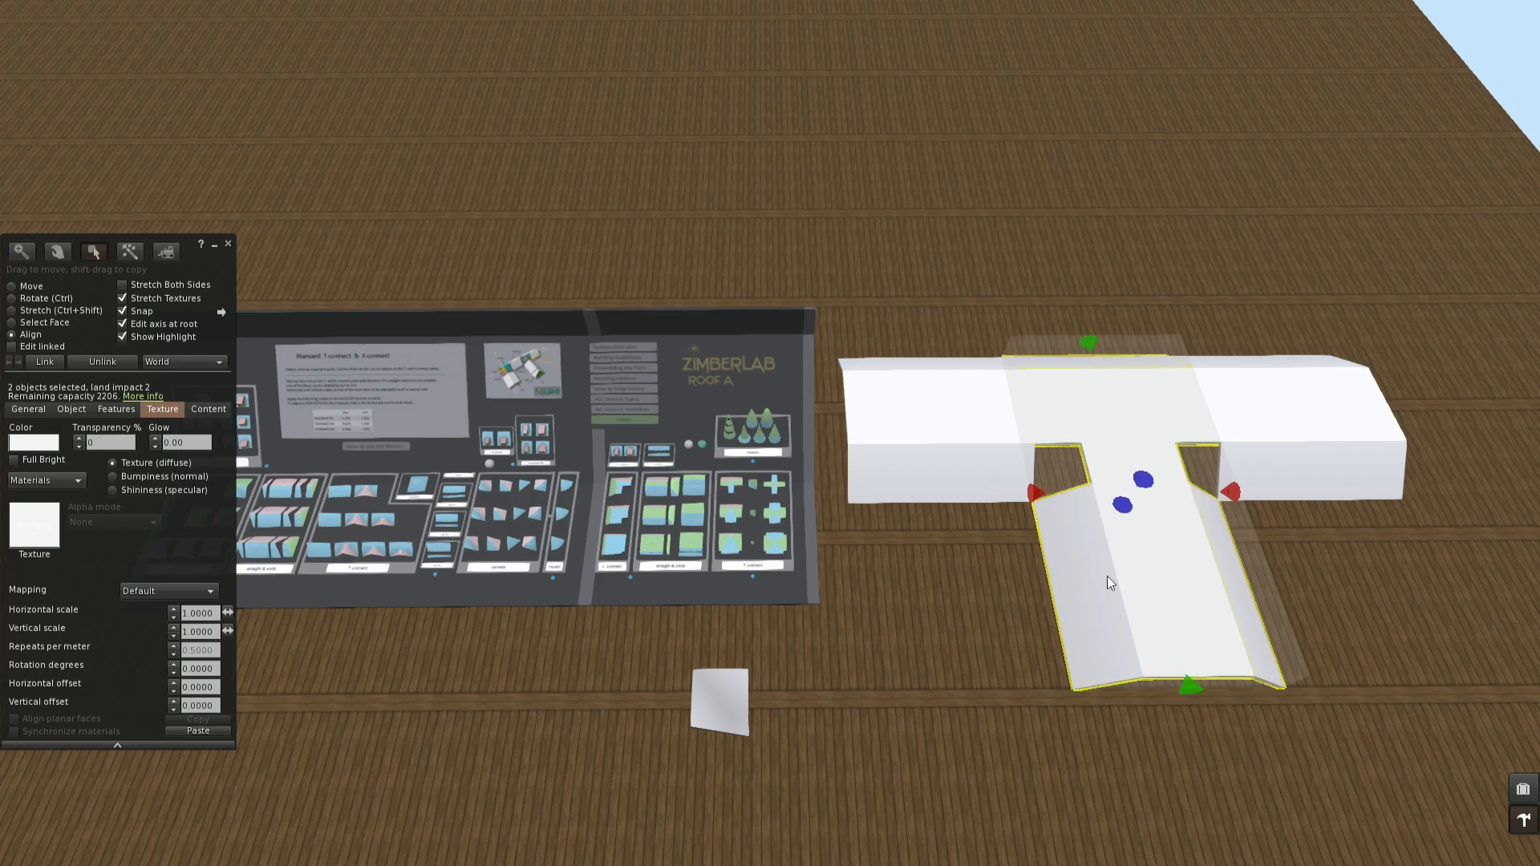
pyautogui.click(228, 244)
# Step: Move the spare valley piece into one inner corner of the T connector
pyautogui.rightClick(726, 706)
pyautogui.click(760, 732)
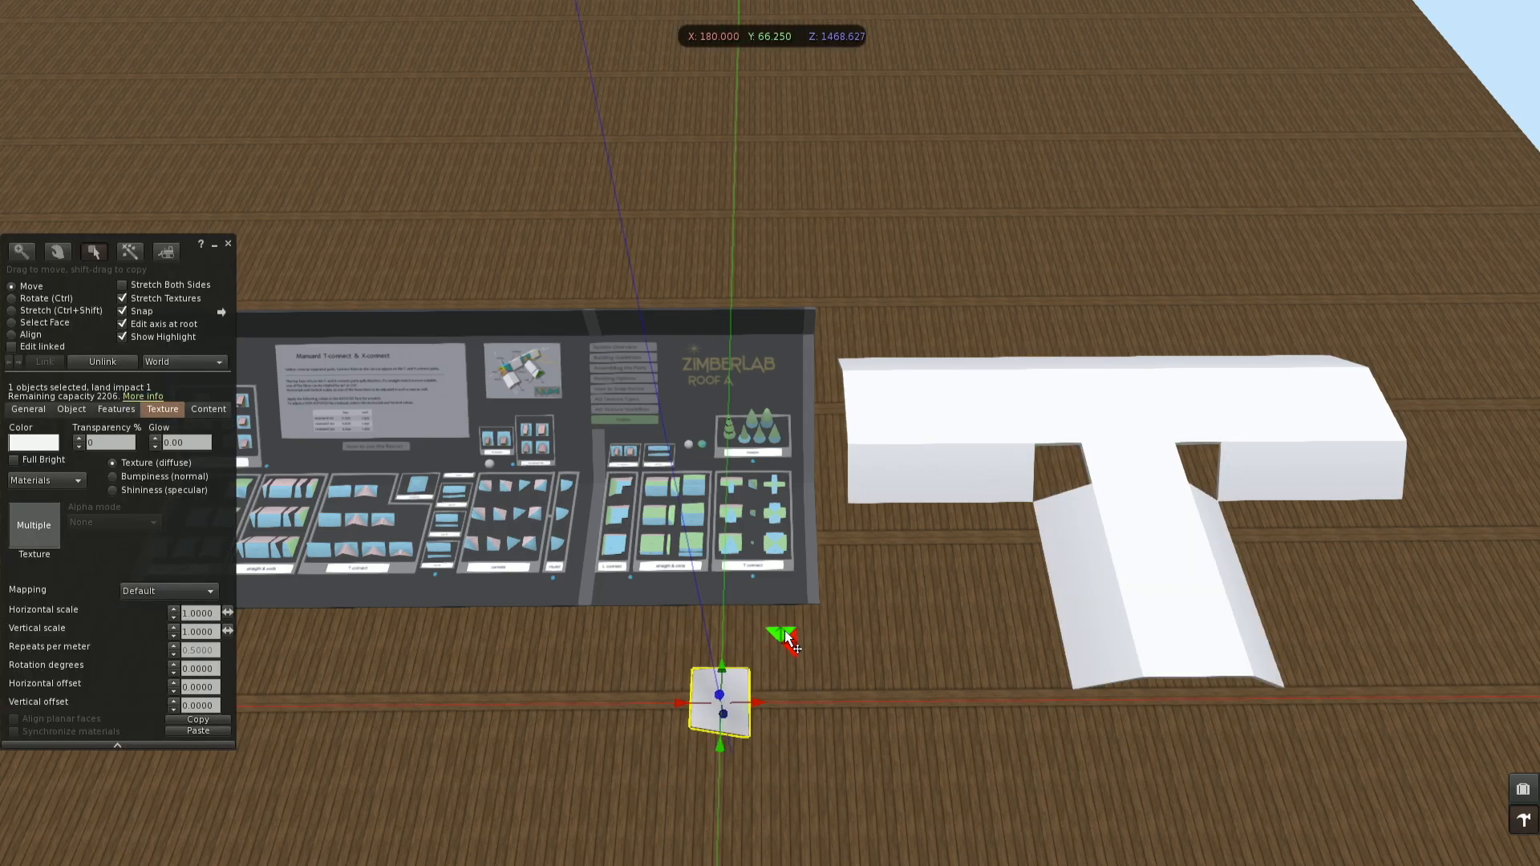
pyautogui.moveTo(784, 638); pyautogui.dragTo(1131, 385)
pyautogui.keyDown('ctrl'); pyautogui.keyDown('alt'); pyautogui.moveTo(938, 462); pyautogui.dragTo(707, 515); pyautogui.keyUp('alt'); pyautogui.keyUp('ctrl')
# Step: Place a copy of the valley piece in the T connector's other inner corner and rotate it to fit
pyautogui.moveTo(579, 455); pyautogui.dragTo(580, 295)
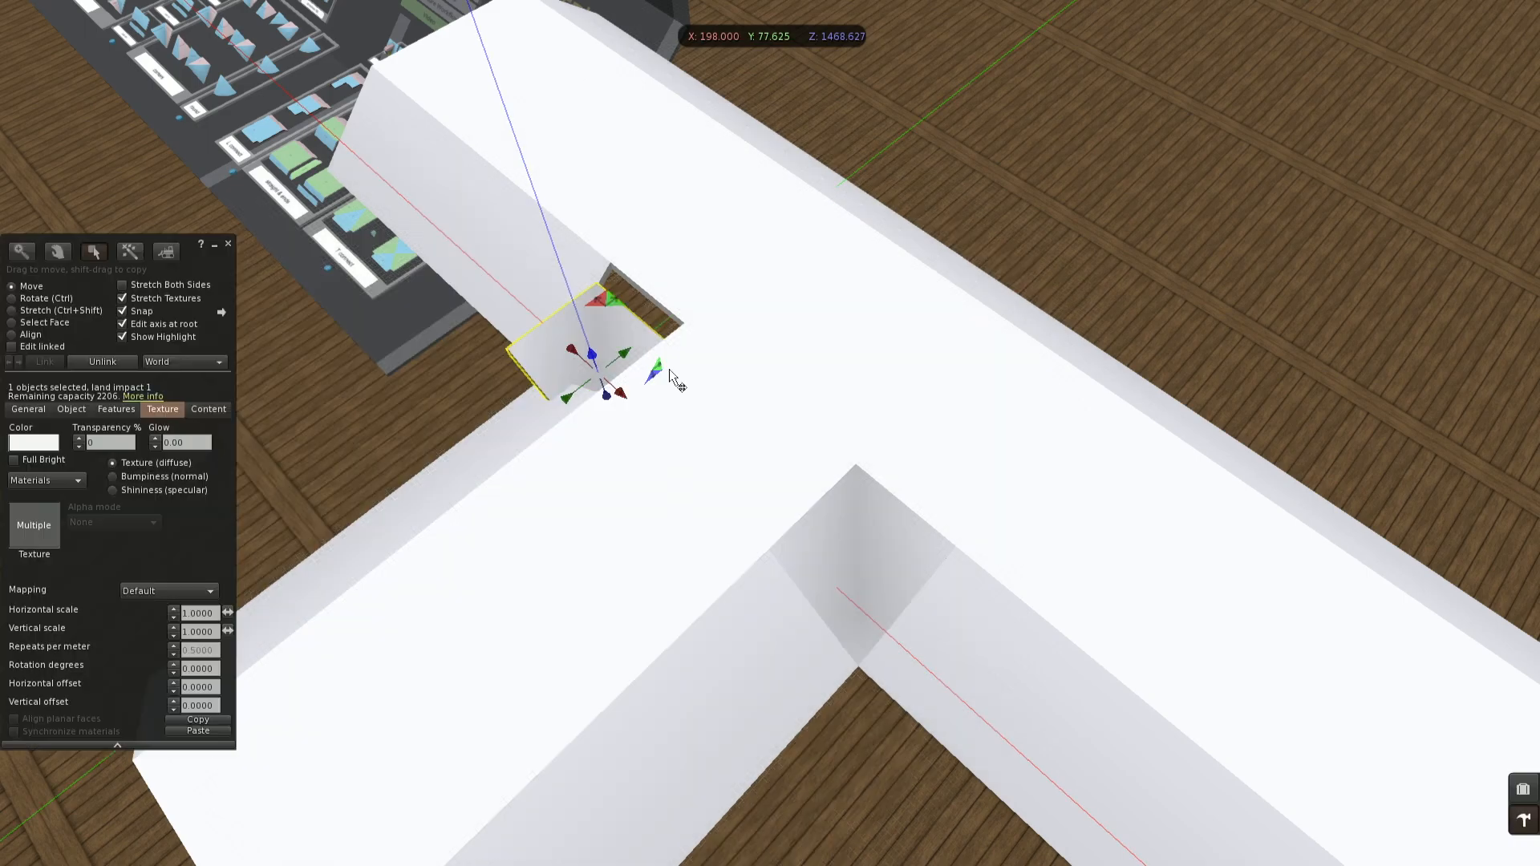
pyautogui.press('ctrl')
pyautogui.keyDown('ctrl'); pyautogui.moveTo(662, 412); pyautogui.dragTo(433, 489); pyautogui.keyUp('ctrl')
pyautogui.moveTo(615, 303); pyautogui.dragTo(625, 280)
pyautogui.click(227, 244)
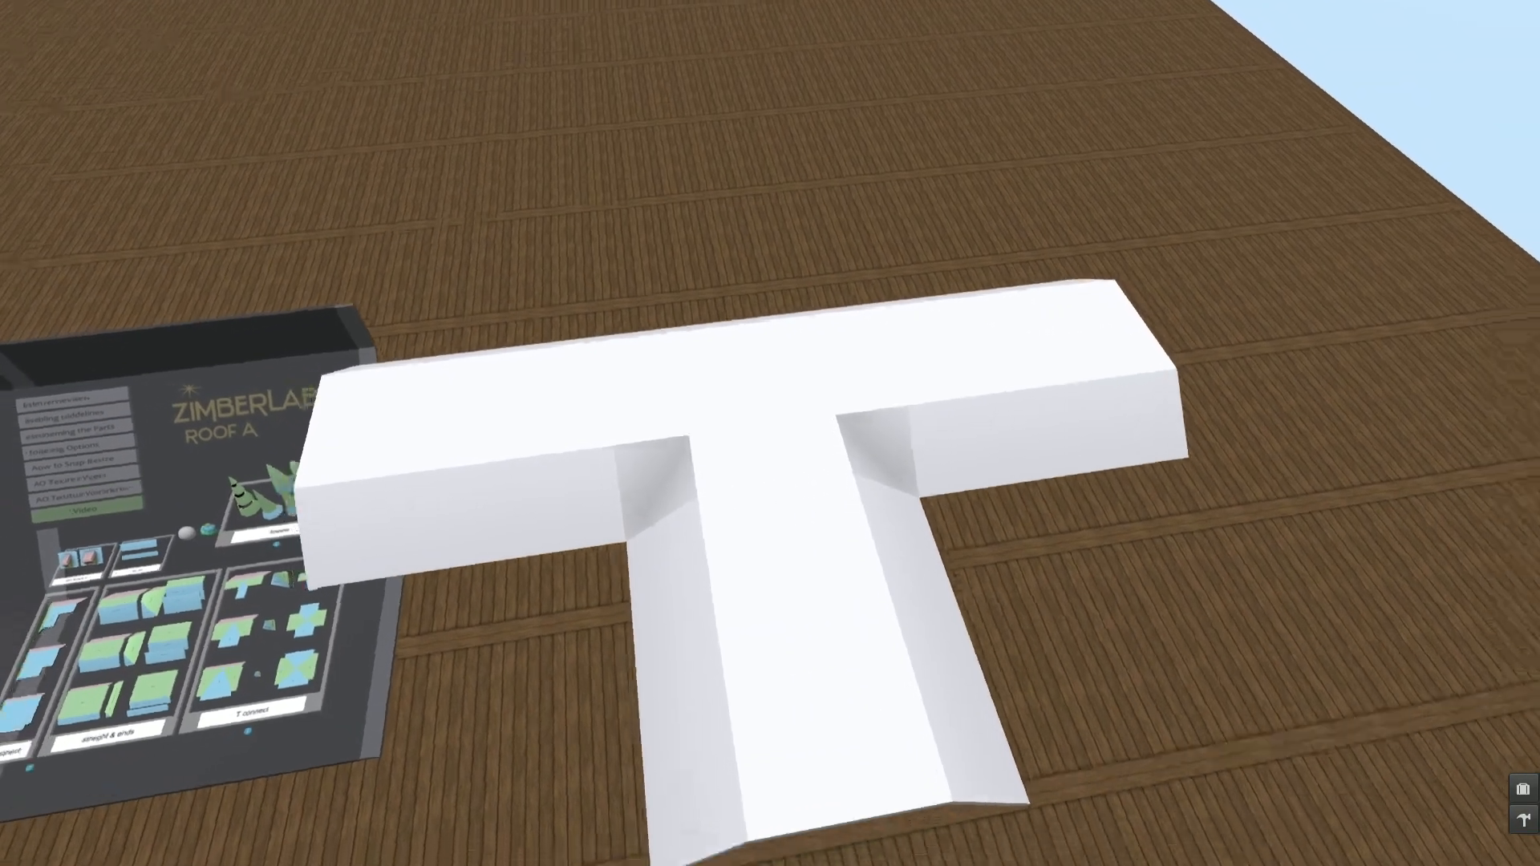
# Step: Rez the man2 Xcon part from the Mansard T CONNECT rezzer
pyautogui.moveTo(766, 425)
pyautogui.keyDown('ctrl'); pyautogui.keyDown('alt'); pyautogui.mouseDown()
pyautogui.moveTo(1103, 345)
pyautogui.moveTo(1271, 385)
pyautogui.moveTo(698, 425)
pyautogui.moveTo(794, 425)
pyautogui.mouseUp(); pyautogui.keyUp('alt'); pyautogui.keyUp('ctrl')
pyautogui.keyDown('alt'); pyautogui.moveTo(481, 453); pyautogui.dragTo(530, 545); pyautogui.keyUp('alt')
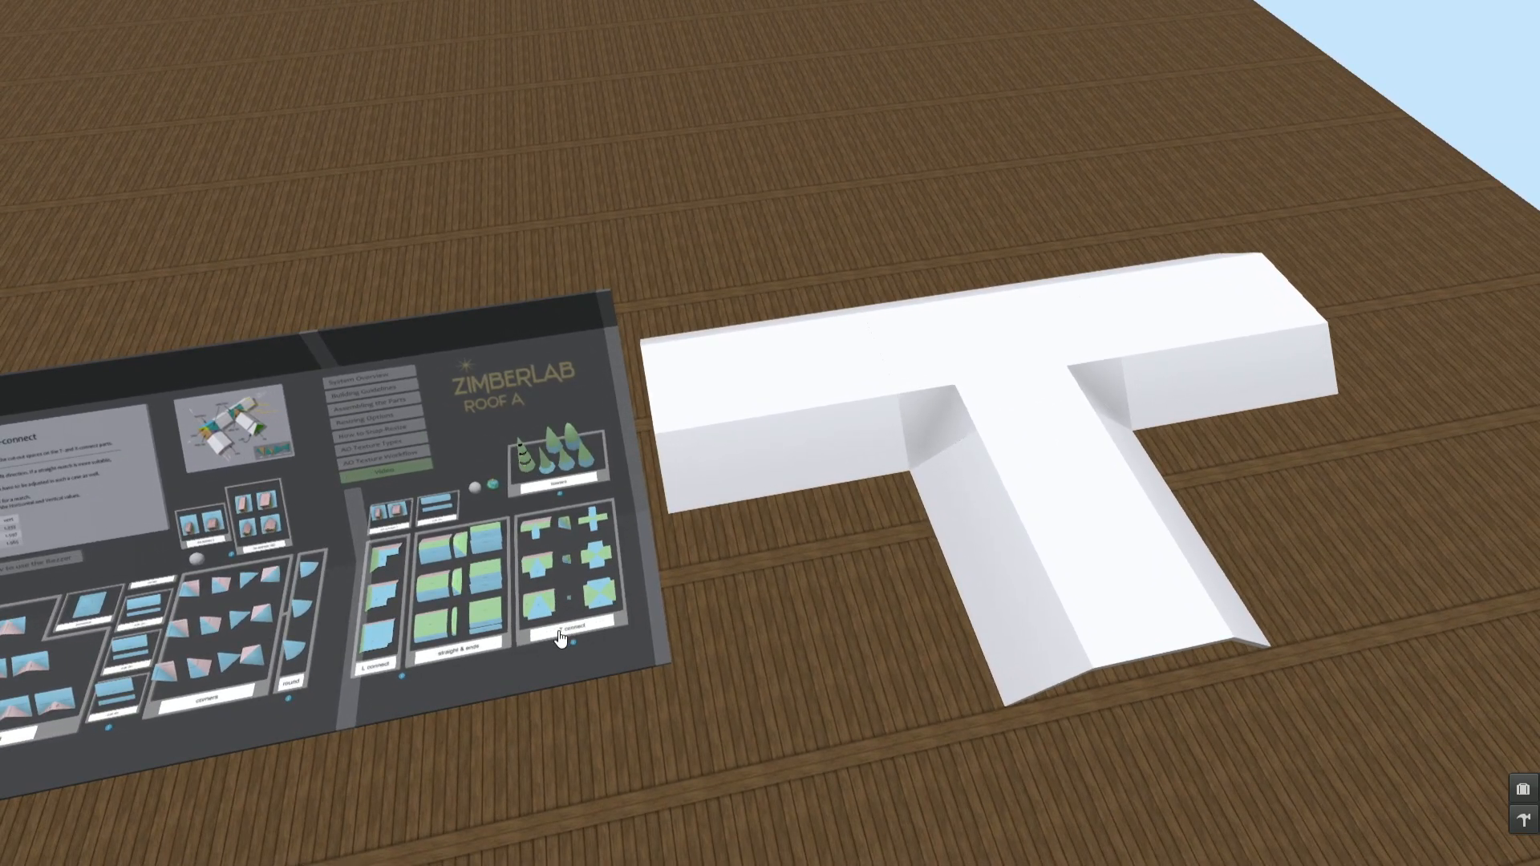
pyautogui.click(560, 638)
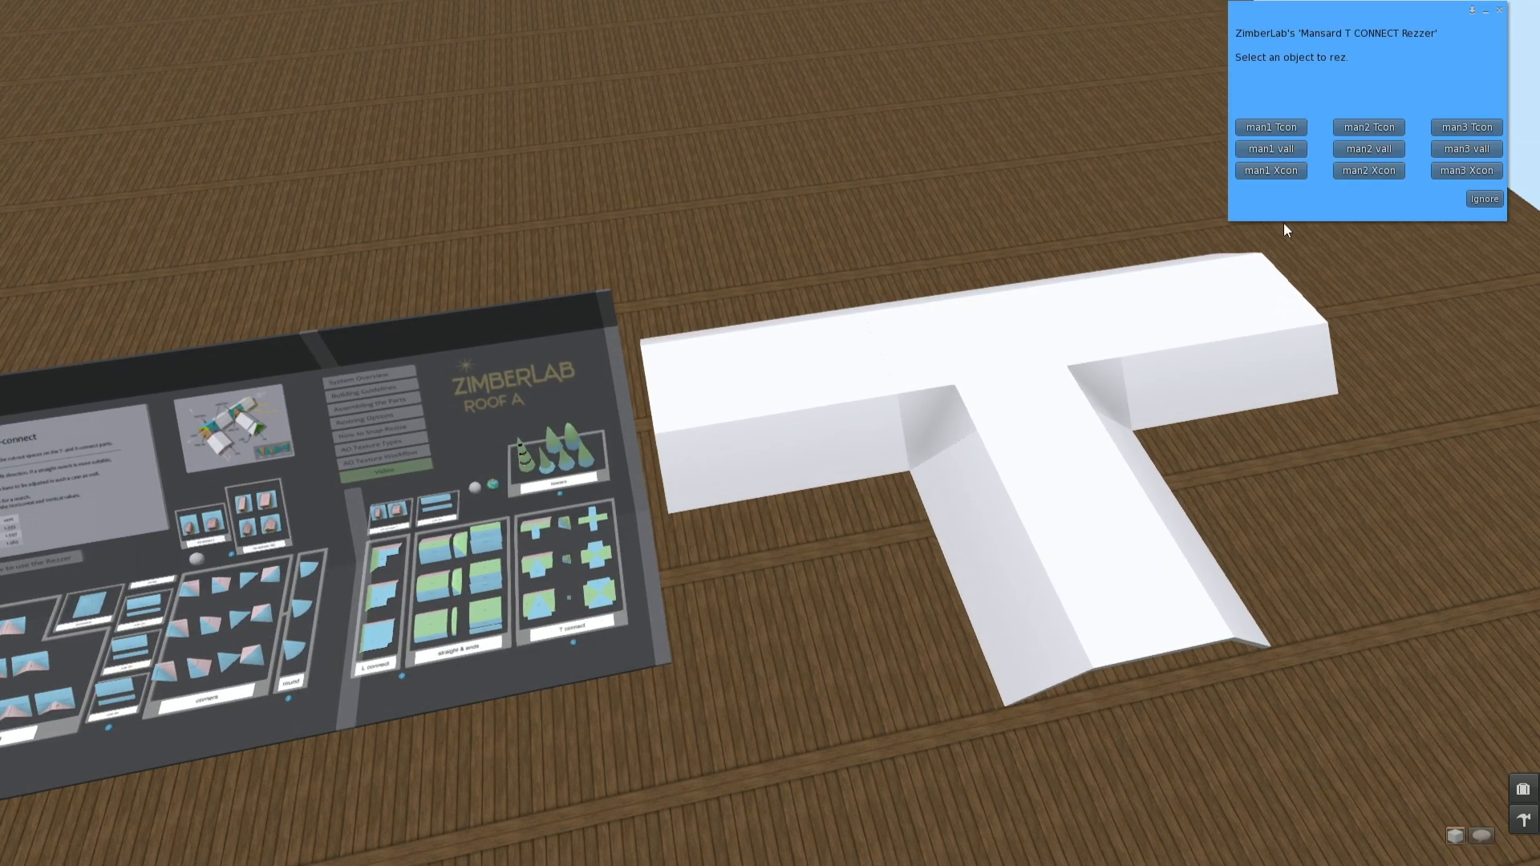
pyautogui.click(1391, 172)
# Step: Delete the T connector and move the rezzed X connector into its place between the three straight sections
pyautogui.rightClick(990, 353)
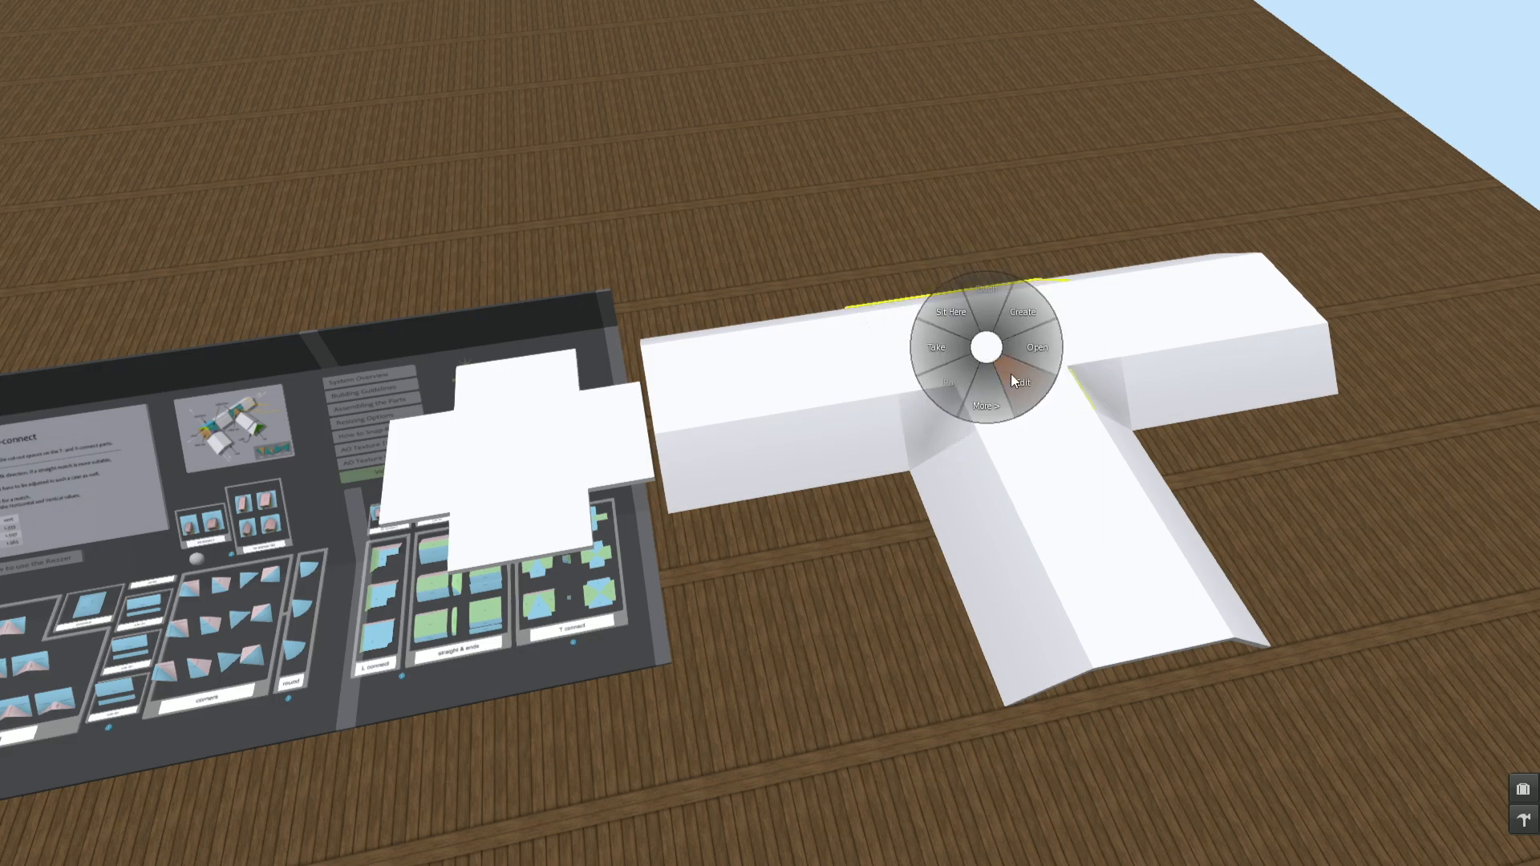
pyautogui.click(995, 391)
pyautogui.click(1044, 343)
pyautogui.rightClick(498, 447)
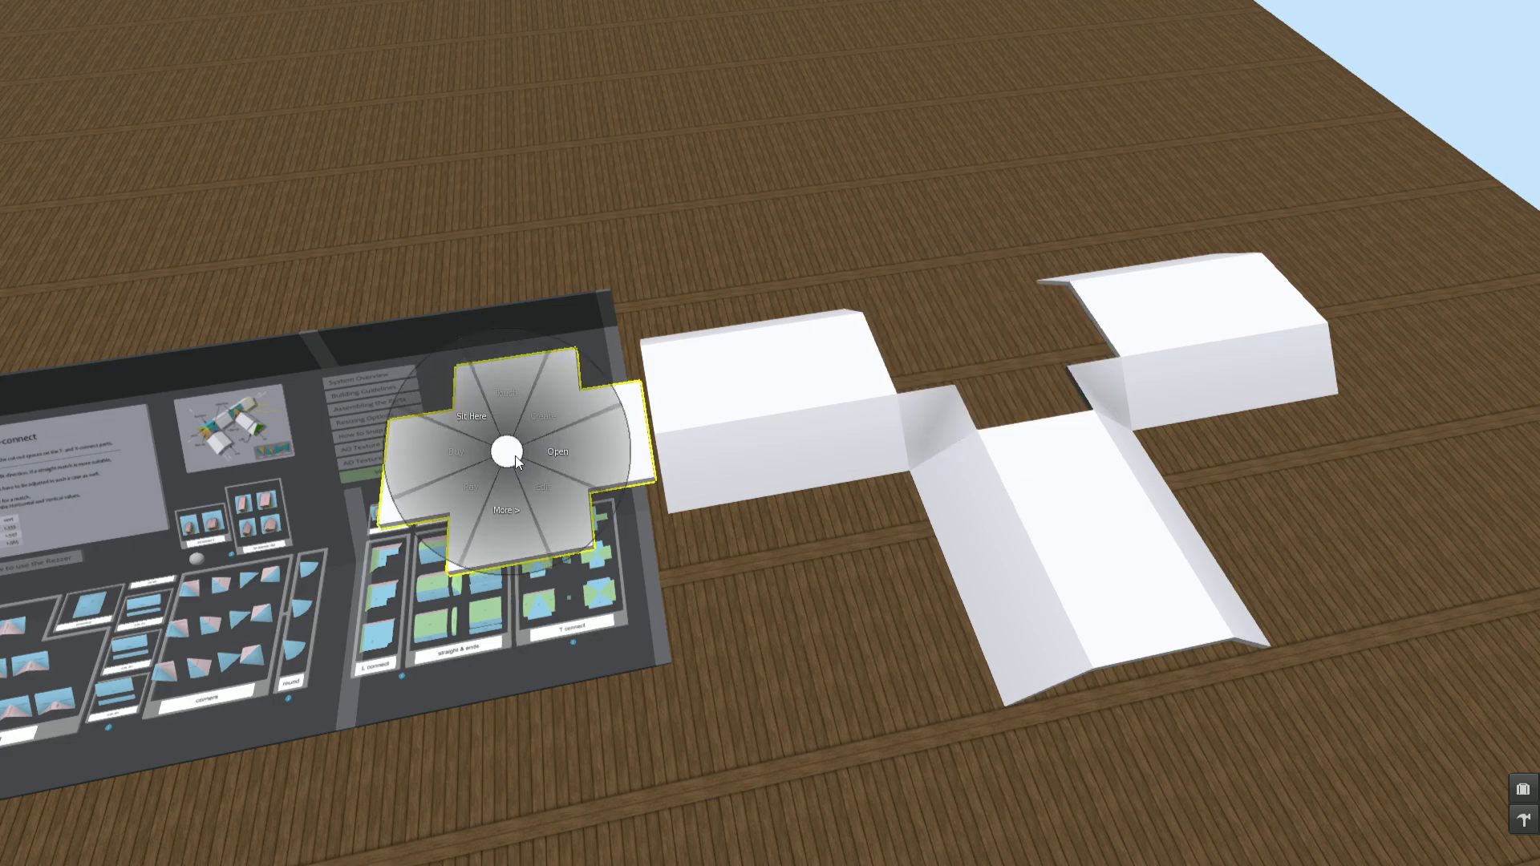
pyautogui.click(539, 479)
pyautogui.moveTo(581, 395); pyautogui.dragTo(834, 193)
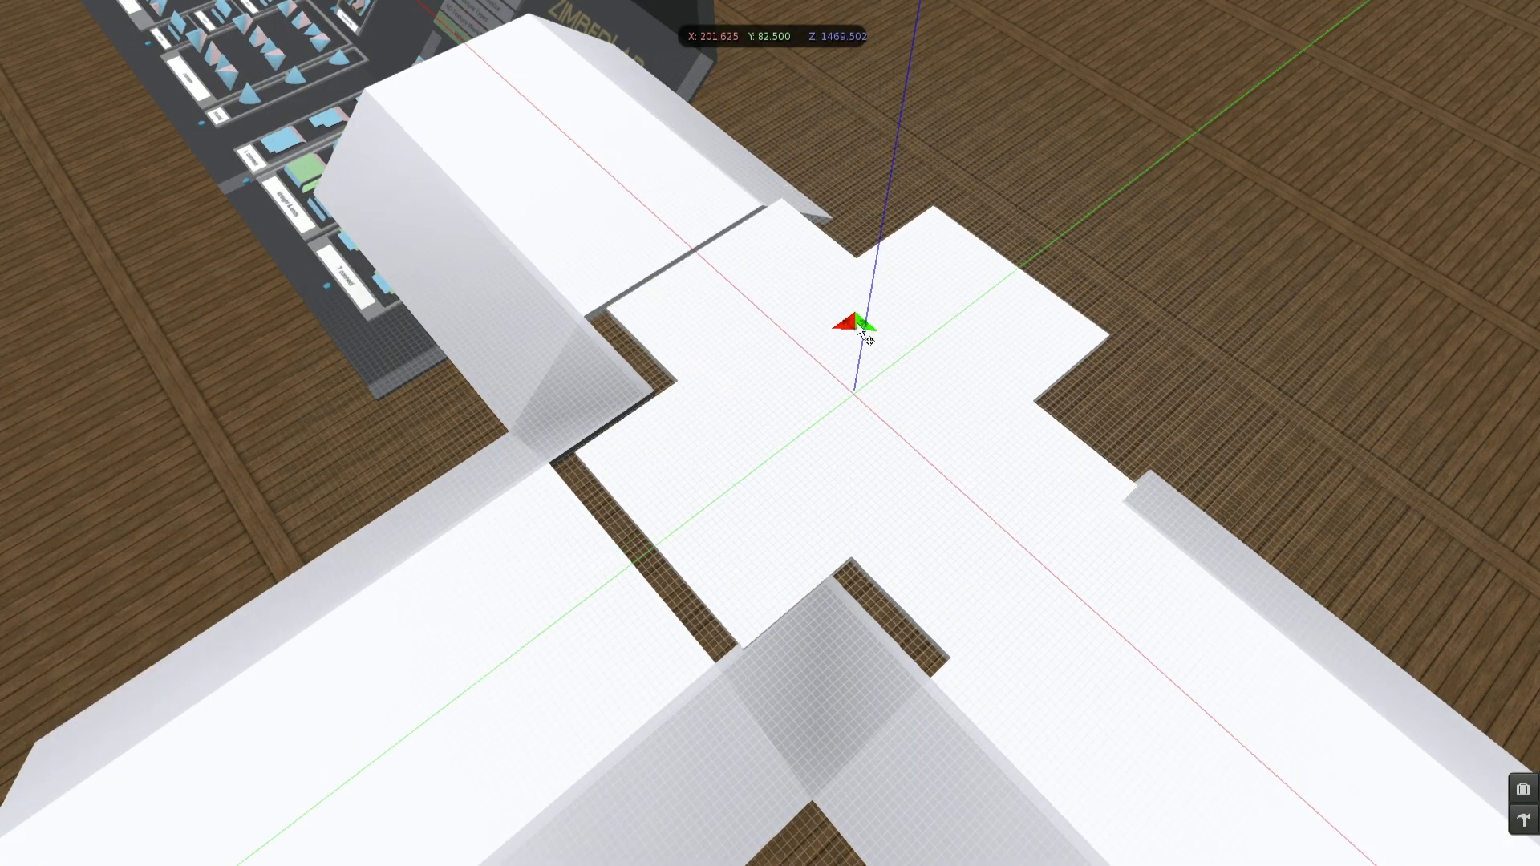
pyautogui.moveTo(857, 323); pyautogui.dragTo(844, 337)
# Step: Place copies of the valley piece in the X connector's two open inner corners, turned to fit
pyautogui.click(820, 656)
pyautogui.moveTo(839, 602); pyautogui.dragTo(1077, 355)
pyautogui.keyDown('alt'); pyautogui.moveTo(1051, 453); pyautogui.dragTo(851, 453); pyautogui.keyUp('alt')
pyautogui.moveTo(924, 549); pyautogui.dragTo(1106, 504)
pyautogui.moveTo(829, 420); pyautogui.dragTo(988, 210)
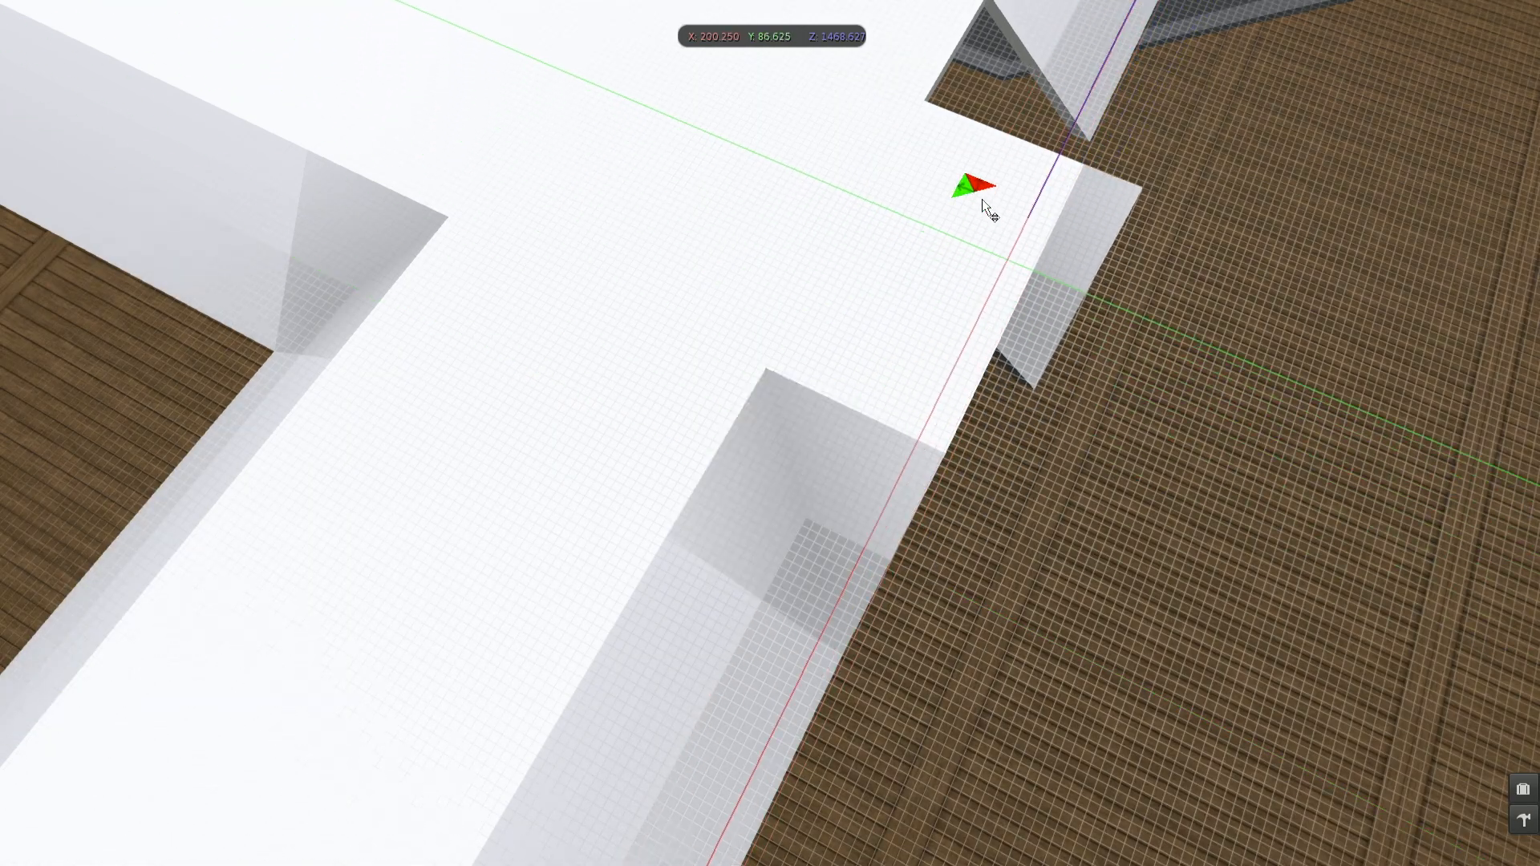
# Step: Place a copy of the straight section facing the X connector's free arm
pyautogui.keyDown('alt'); pyautogui.moveTo(999, 311); pyautogui.dragTo(732, 282); pyautogui.keyUp('alt')
pyautogui.click(412, 381)
pyautogui.keyDown('alt'); pyautogui.moveTo(412, 382); pyautogui.dragTo(1098, 419); pyautogui.keyUp('alt')
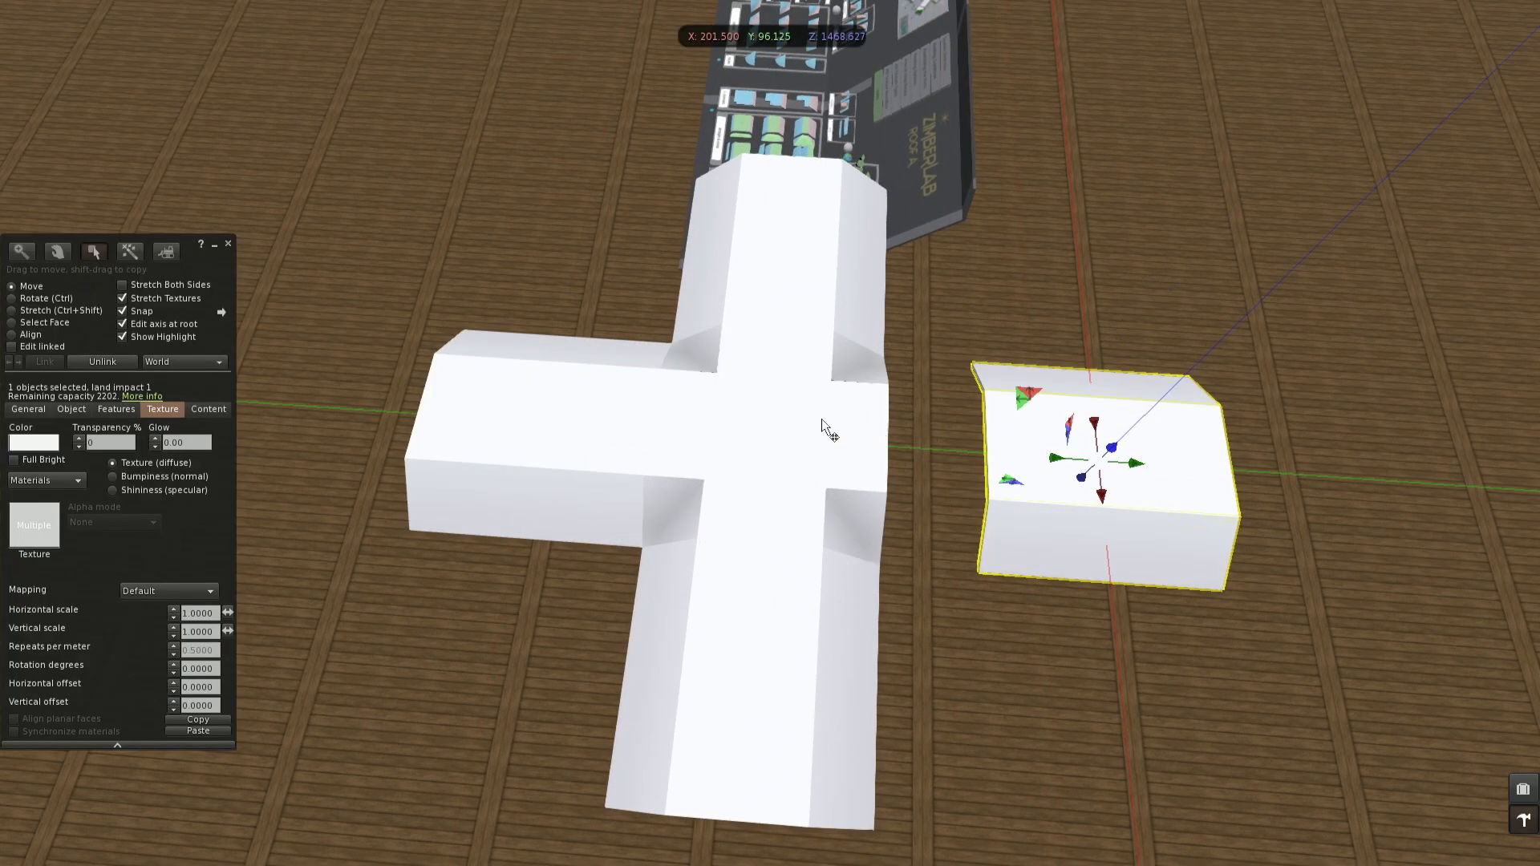
# Step: Align the new straight section with the X connector and snap it onto the free arm
pyautogui.keyDown('shift'); pyautogui.click(828, 426); pyautogui.keyUp('shift')
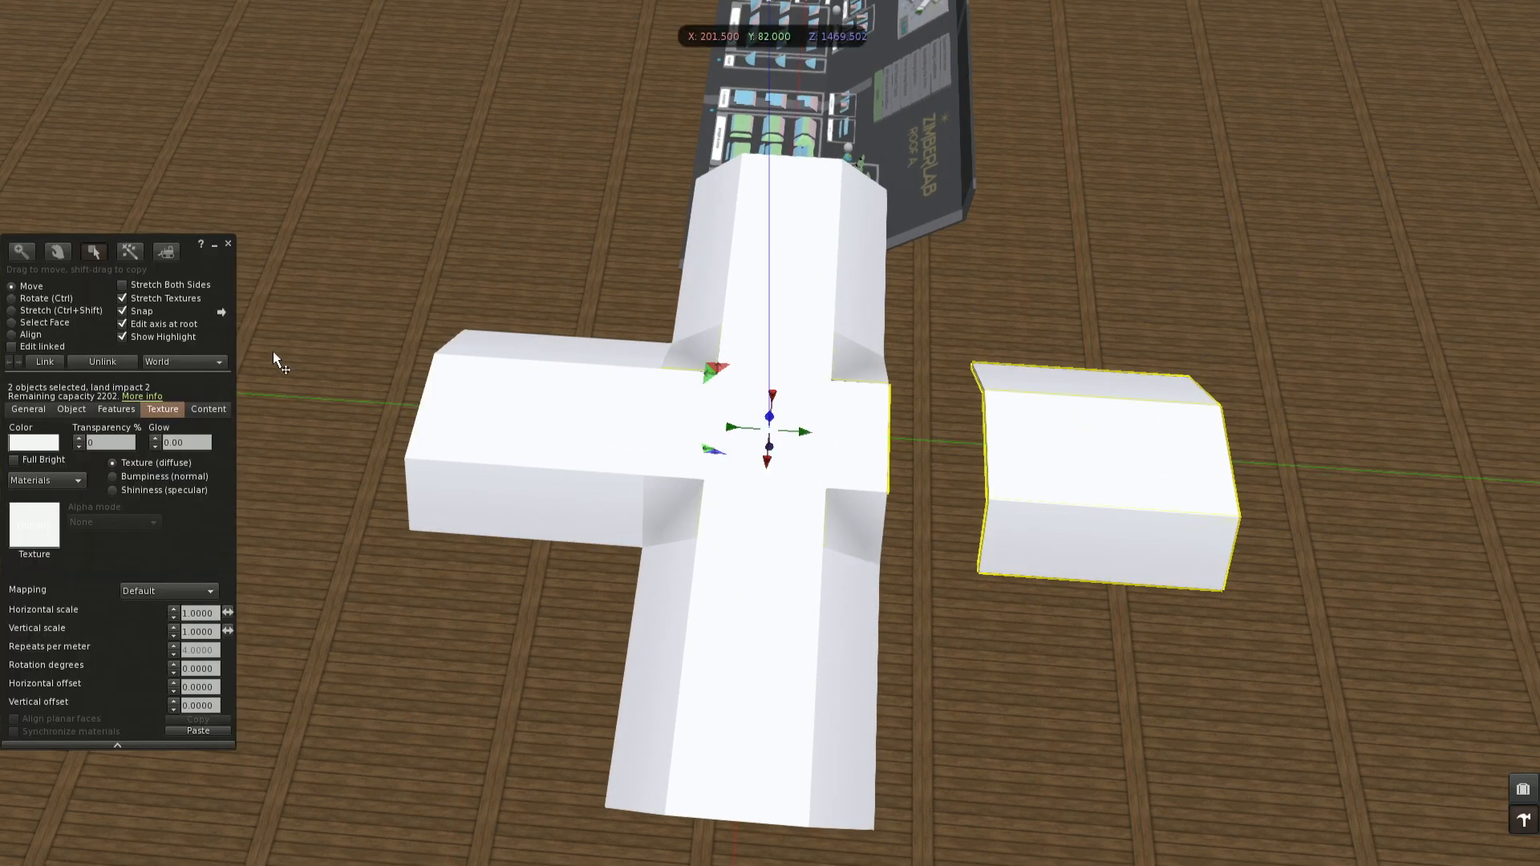
pyautogui.click(36, 335)
pyautogui.click(1220, 473)
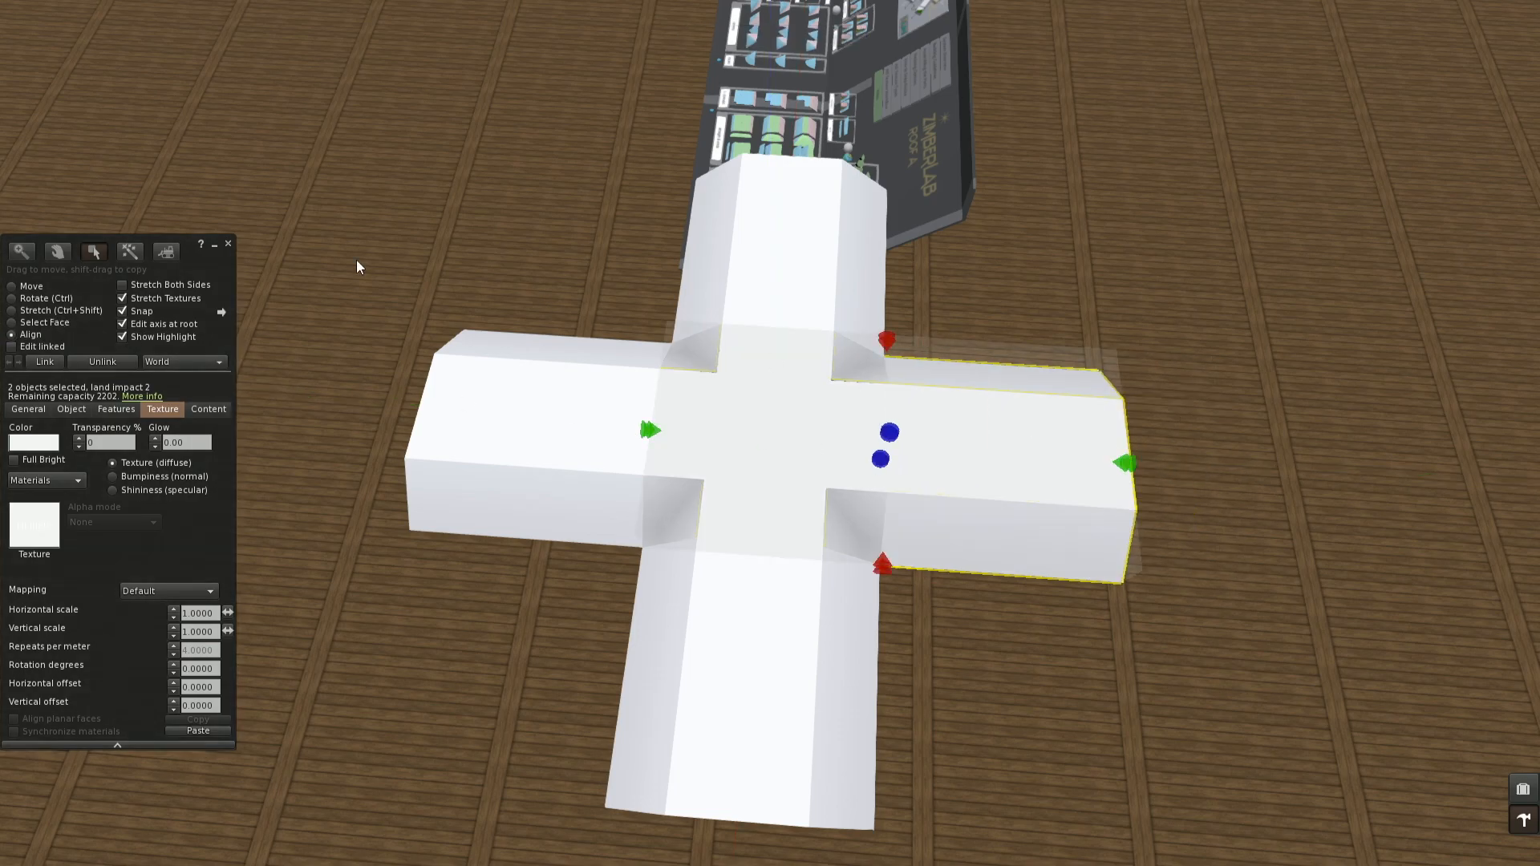
pyautogui.click(227, 244)
# Step: Examine the 3m dormers, cuts and towers sections of the Roof A rezzer board
pyautogui.keyDown('alt'); pyautogui.moveTo(706, 421); pyautogui.dragTo(546, 457); pyautogui.keyUp('alt')
pyautogui.keyDown('ctrl'); pyautogui.keyDown('alt'); pyautogui.moveTo(766, 445); pyautogui.dragTo(1123, 373); pyautogui.keyUp('alt'); pyautogui.keyUp('ctrl')
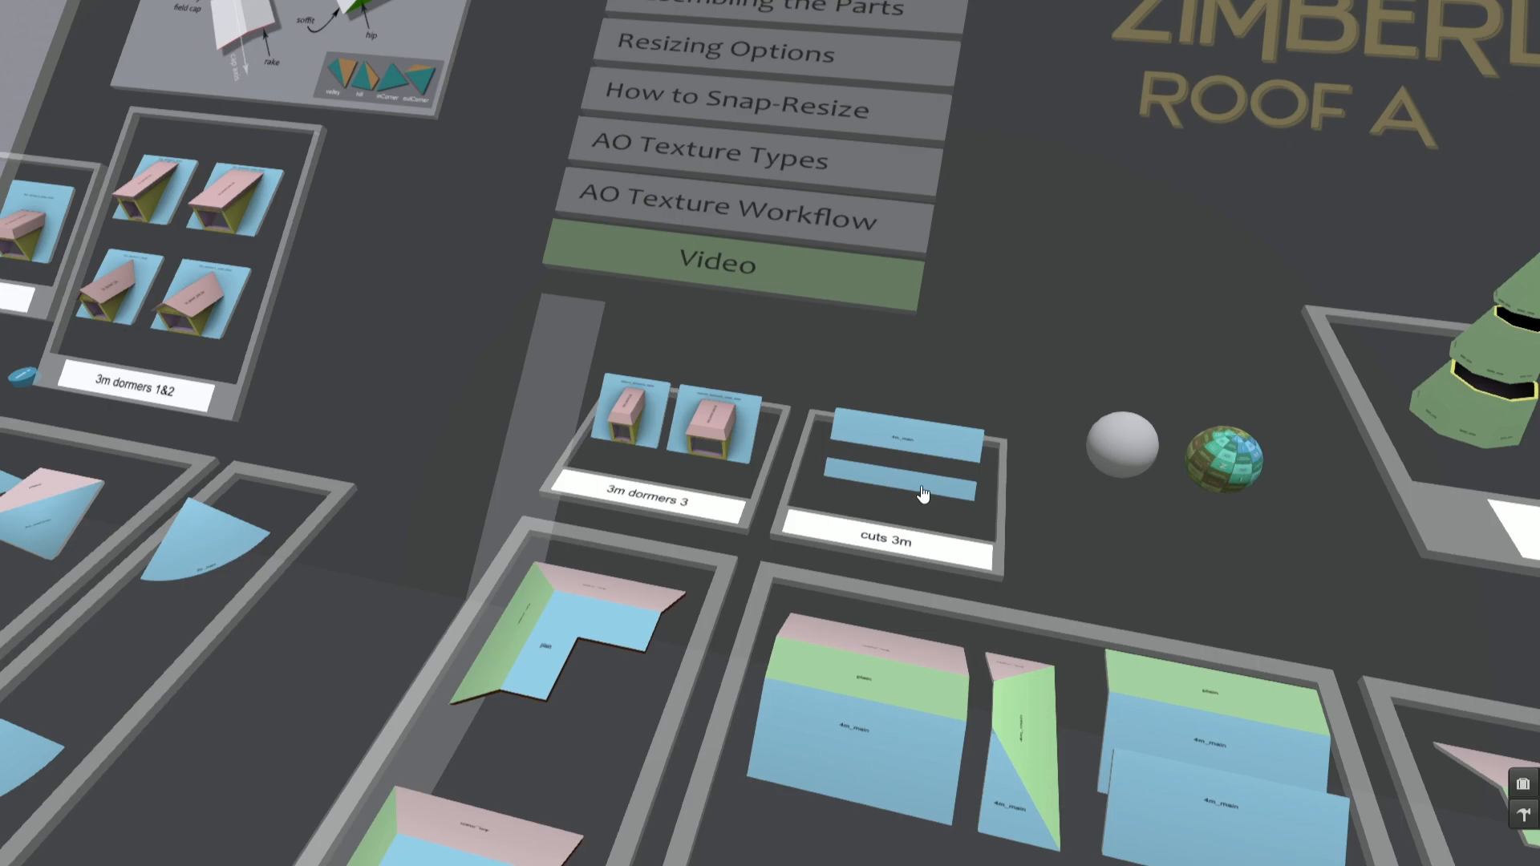
pyautogui.keyDown('alt'); pyautogui.moveTo(924, 486); pyautogui.dragTo(824, 450); pyautogui.keyUp('alt')
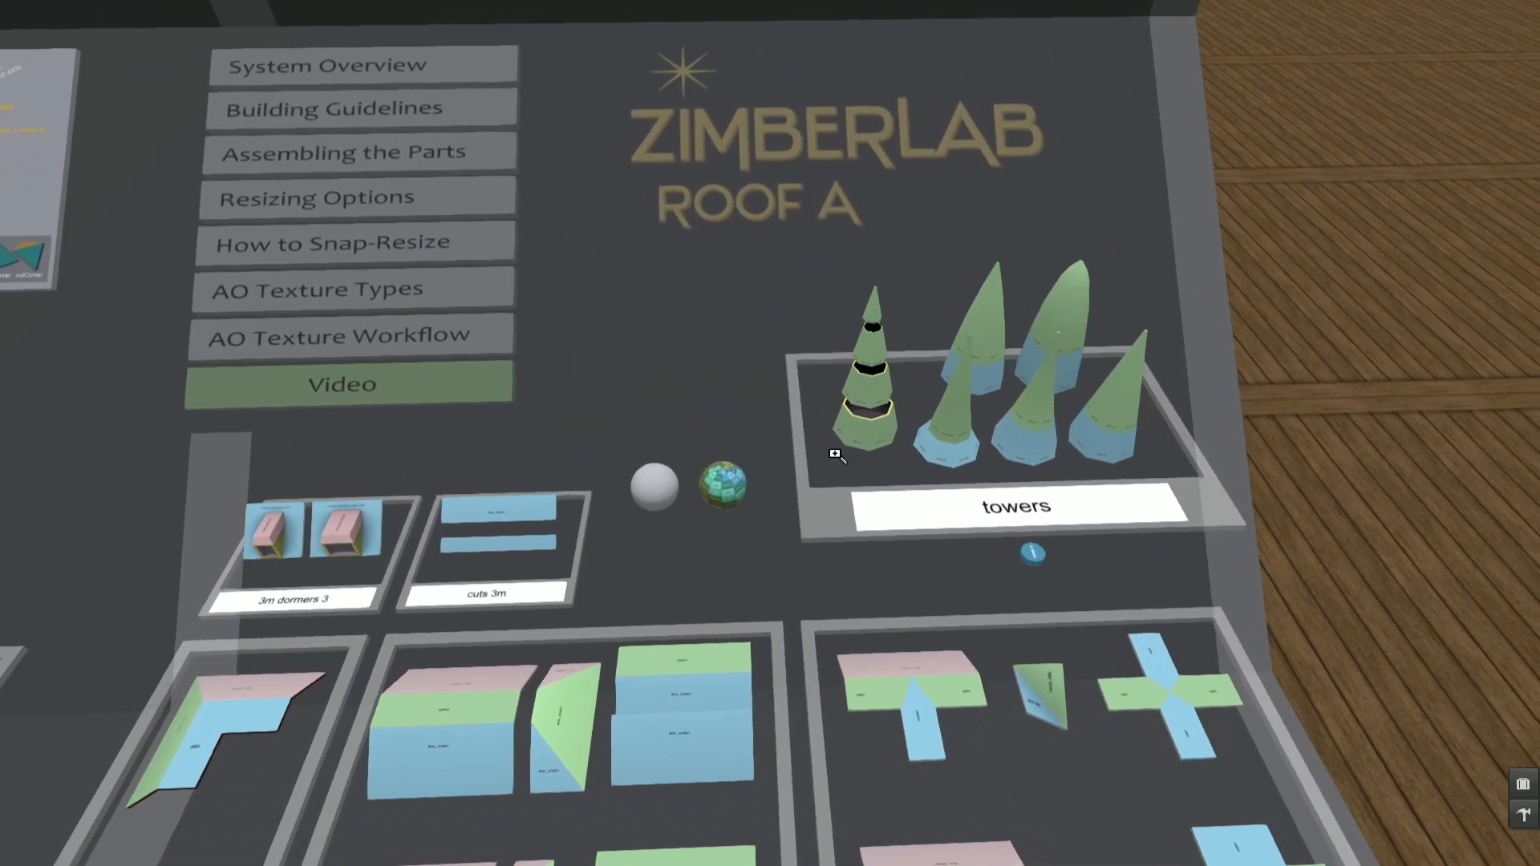
# Step: Rez the complete tower from the board's towers section with the parts all option
pyautogui.keyDown('alt'); pyautogui.moveTo(1024, 449); pyautogui.dragTo(975, 405); pyautogui.keyUp('alt')
pyautogui.keyDown('alt'); pyautogui.moveTo(694, 441); pyautogui.dragTo(688, 445); pyautogui.keyUp('alt')
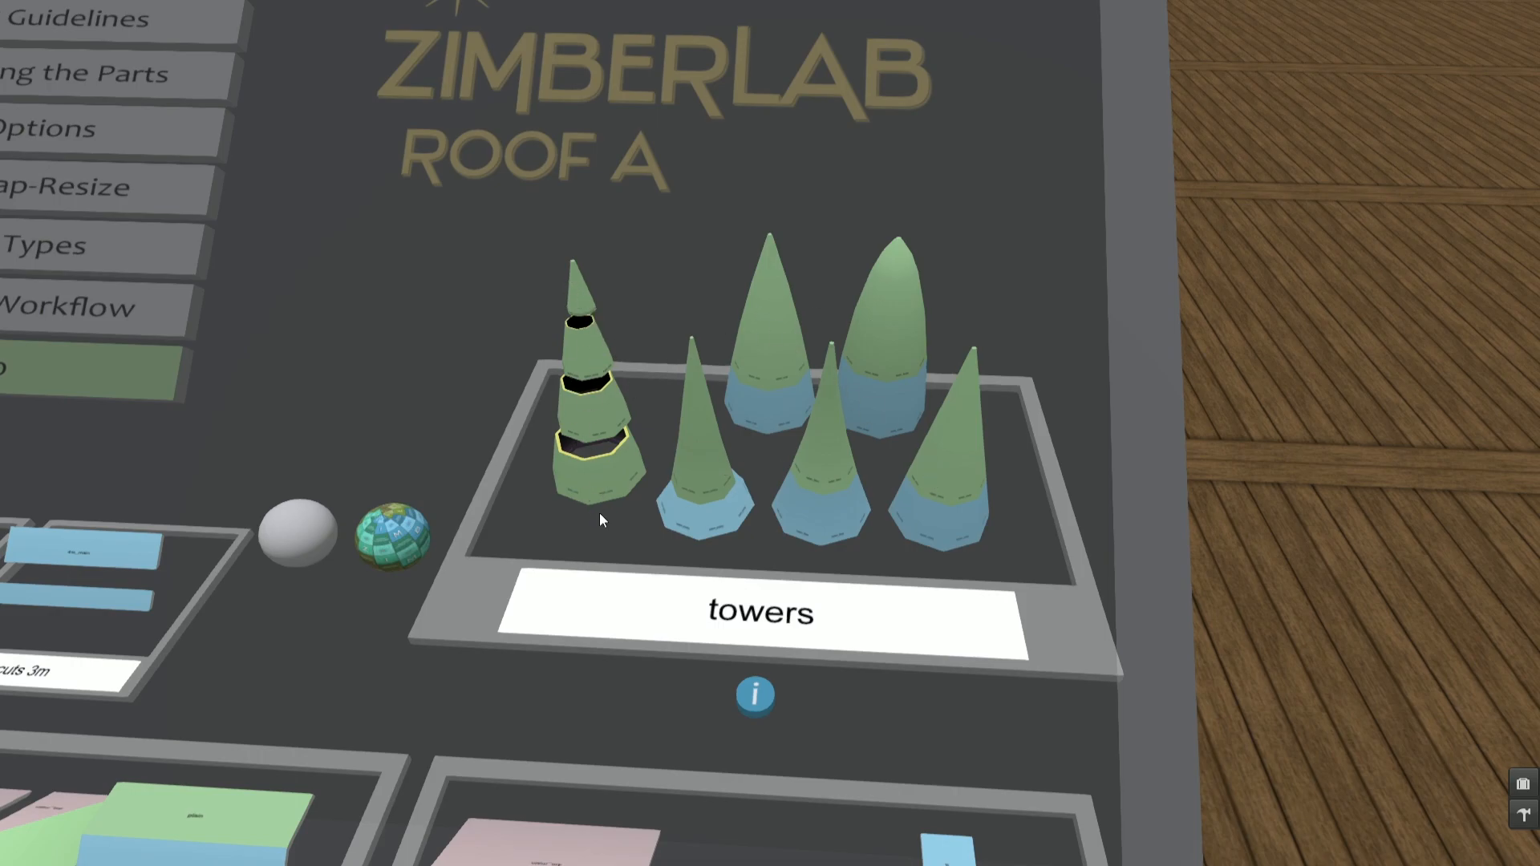
pyautogui.click(681, 585)
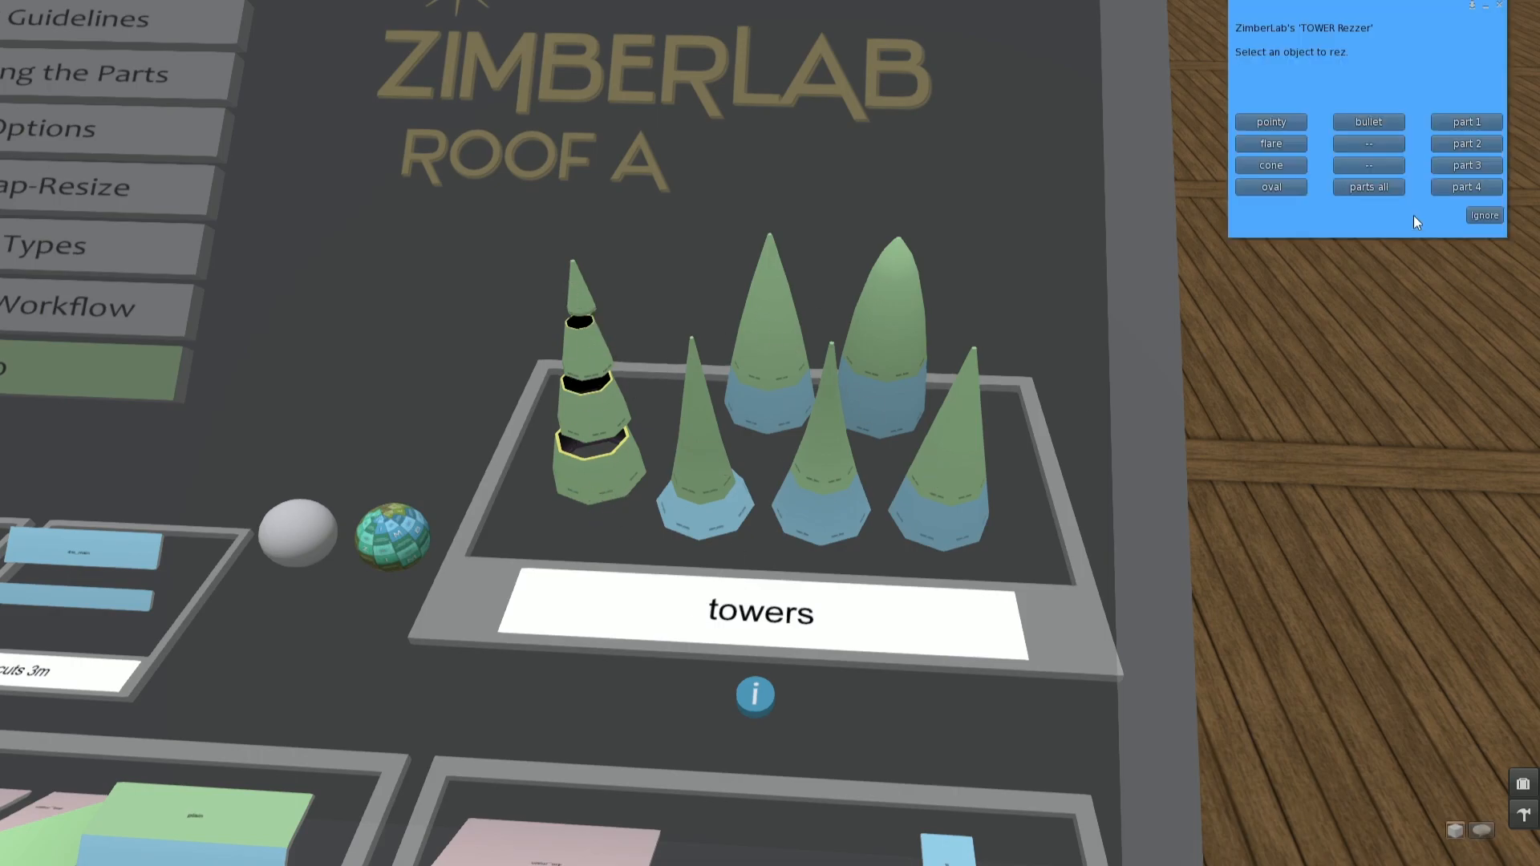
pyautogui.click(1368, 187)
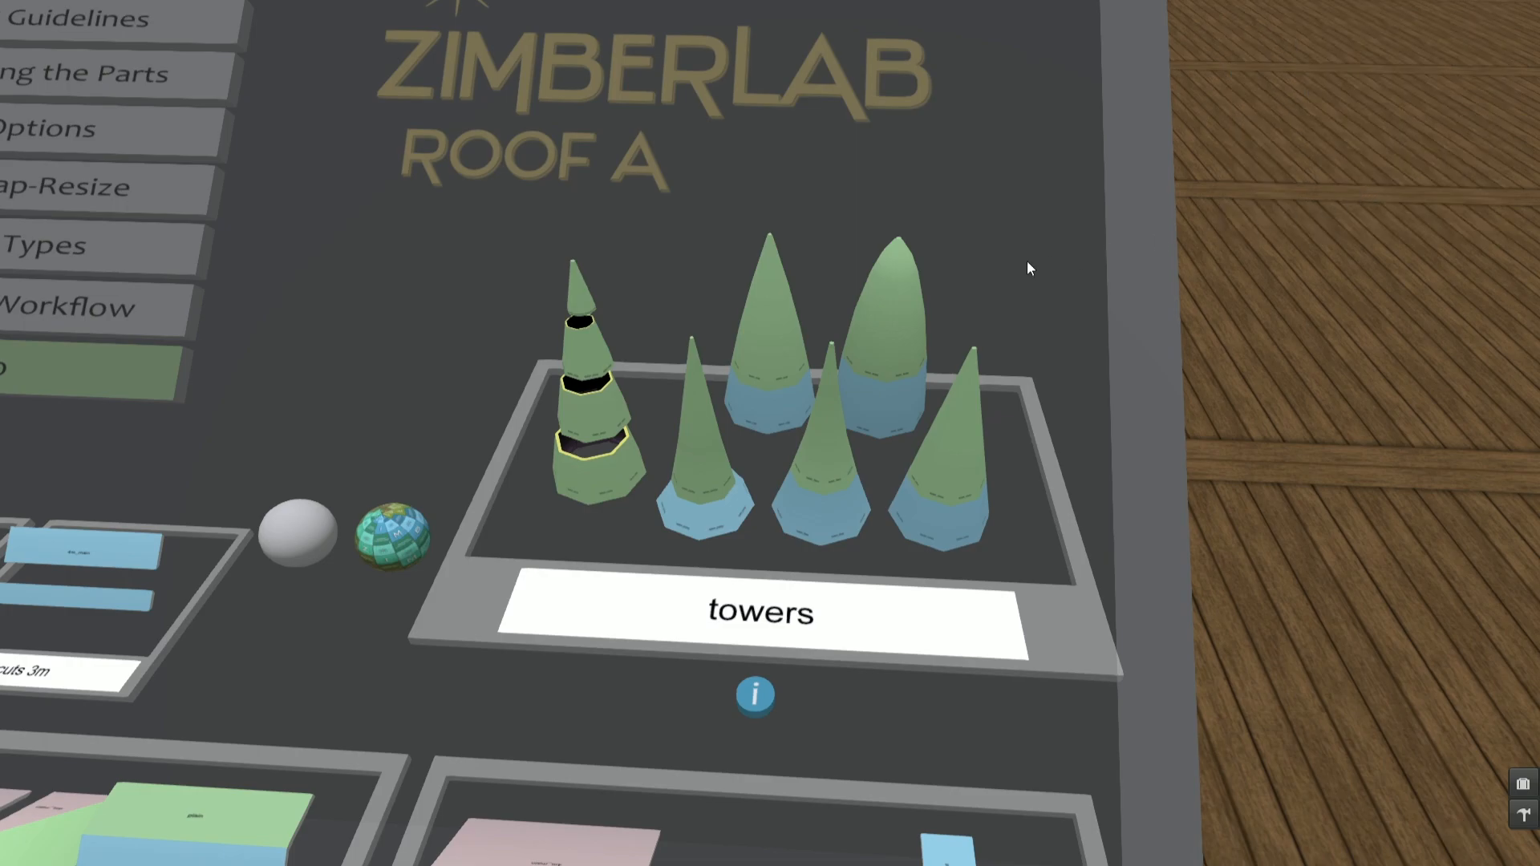
pyautogui.press('Escape')
# Step: Unlink the rezzed tower into its separate parts
pyautogui.rightClick(812, 391)
pyautogui.click(841, 420)
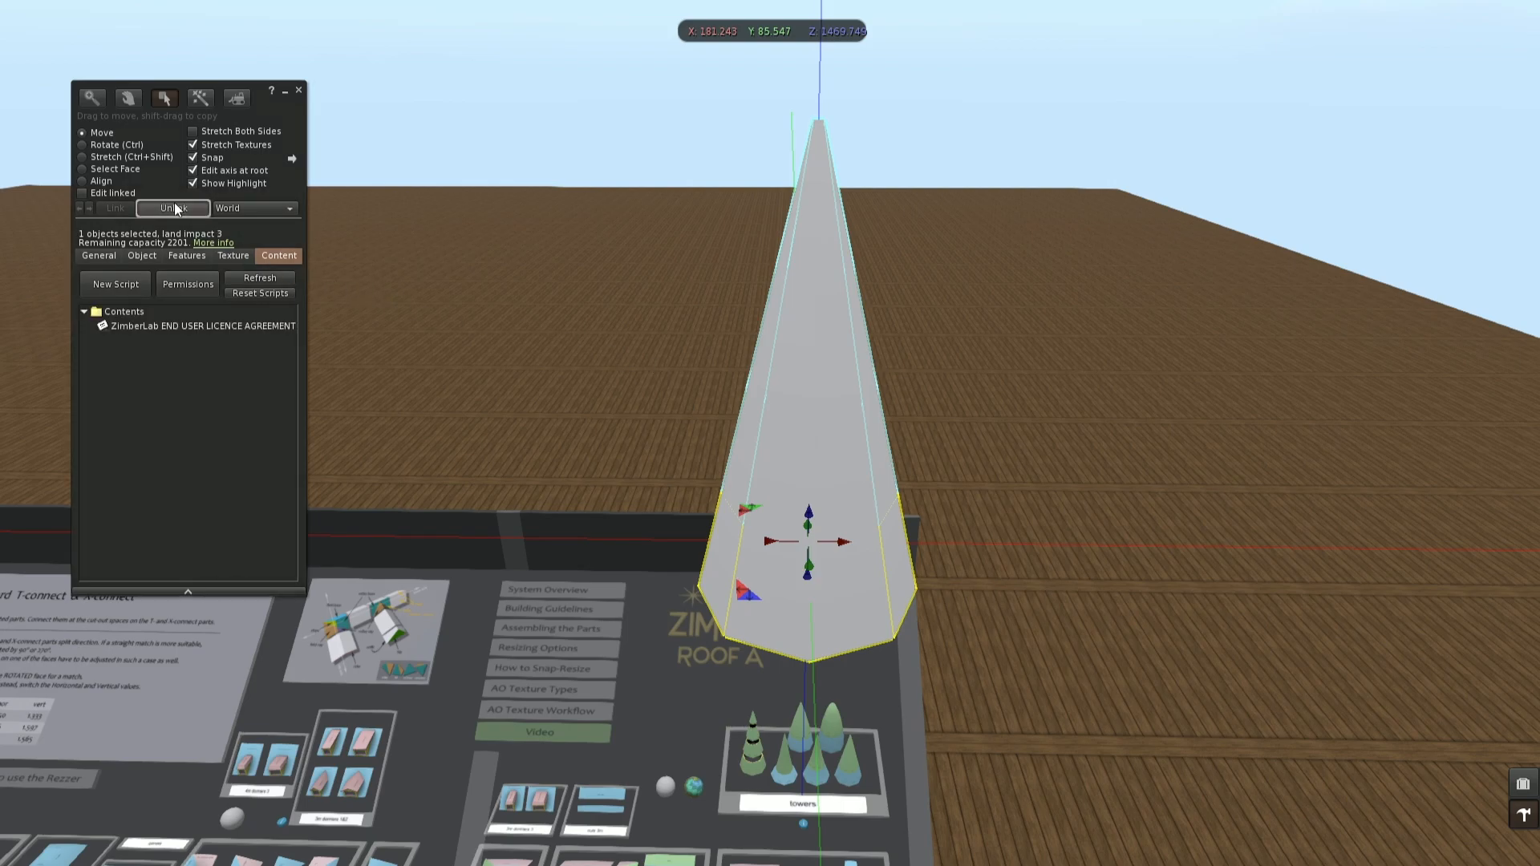
pyautogui.click(297, 90)
pyautogui.scroll(3, 778, 521)
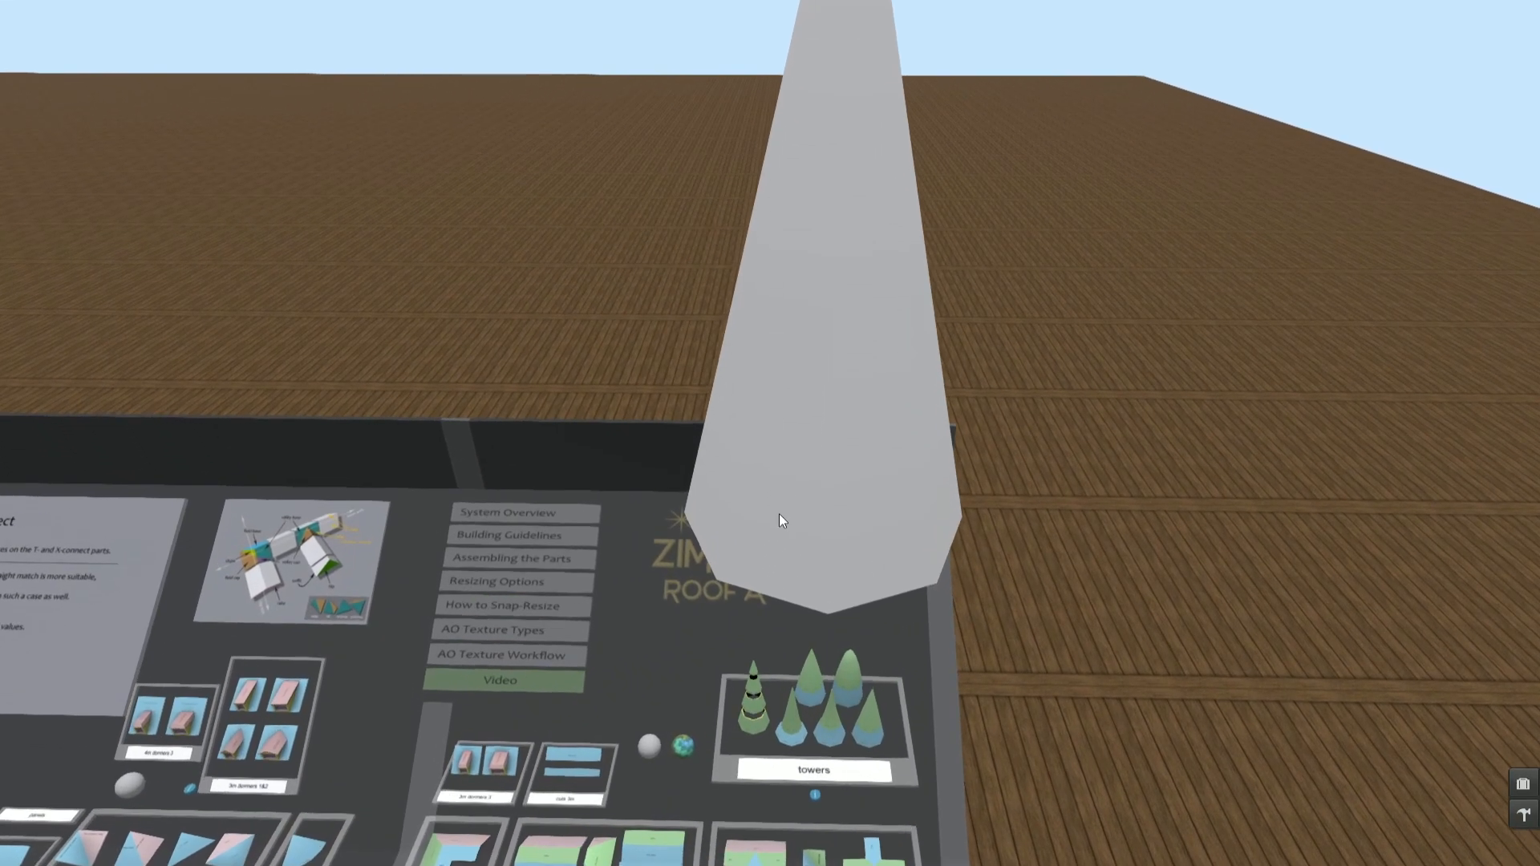
# Step: Shorten the tower's base and the section directly above it by stretching their upper ends down
pyautogui.rightClick(782, 520)
pyautogui.click(813, 549)
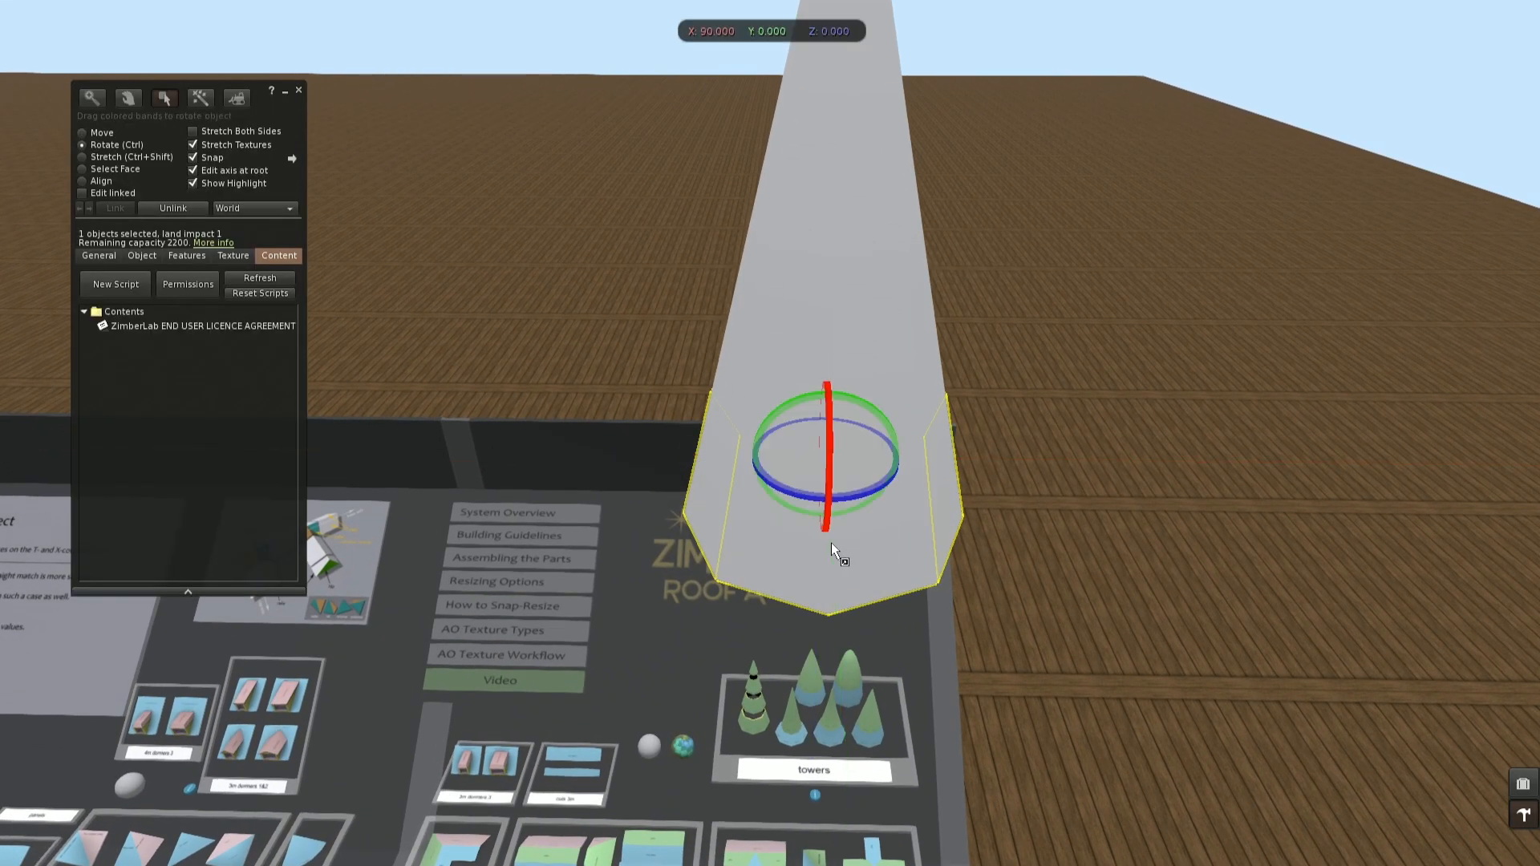
pyautogui.hotkey('ctrl', 'shift')
pyautogui.moveTo(824, 516); pyautogui.dragTo(825, 440)
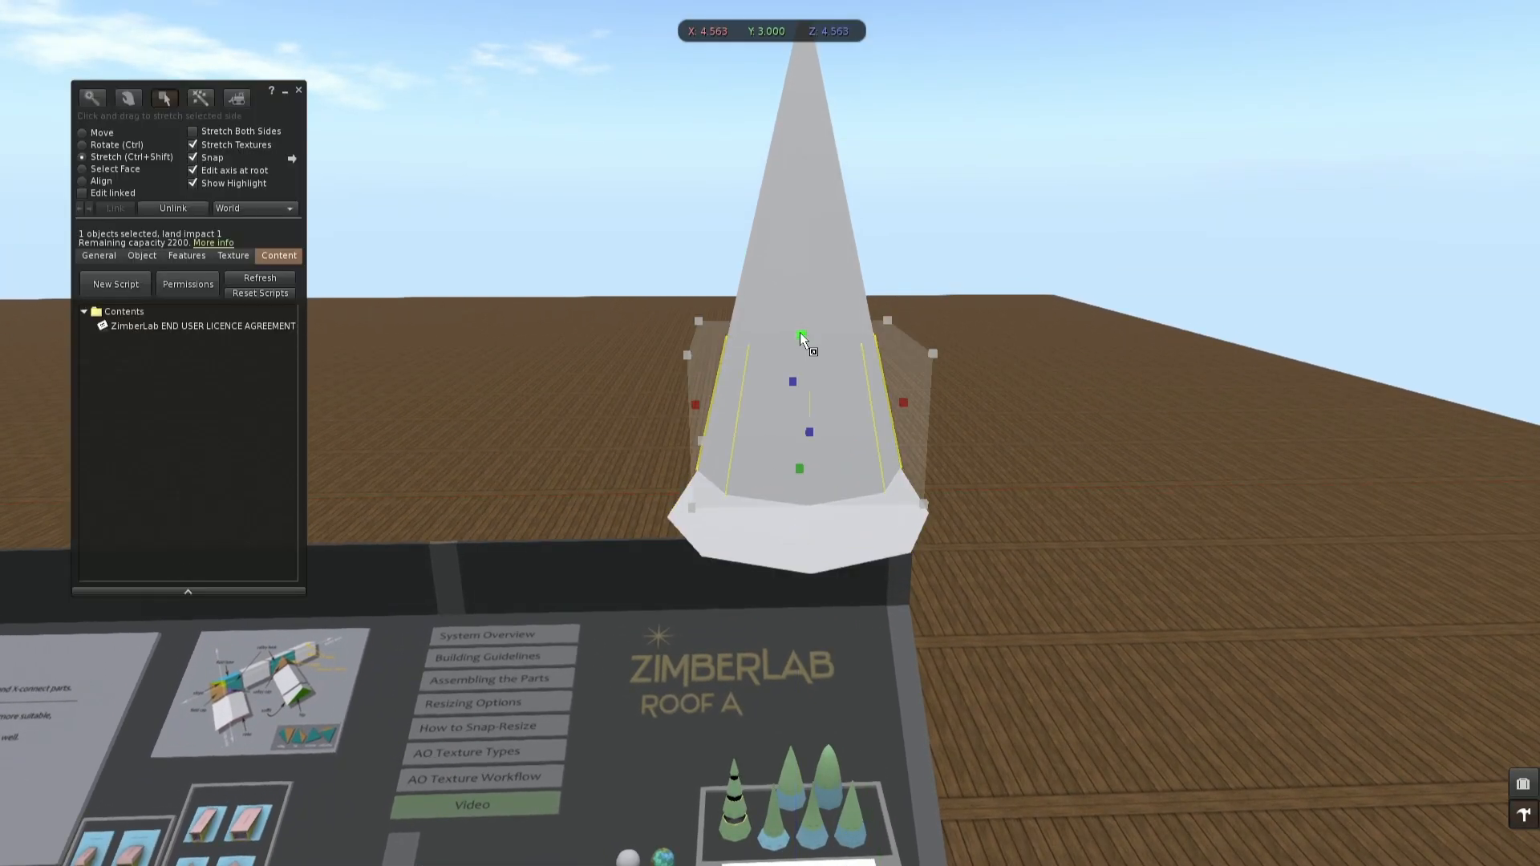
pyautogui.moveTo(804, 340); pyautogui.dragTo(800, 374)
# Step: Align the next tower section with the shortened one and snap it down onto its open end
pyautogui.click(819, 299)
pyautogui.keyDown('shift'); pyautogui.click(815, 446); pyautogui.keyUp('shift')
pyautogui.click(93, 182)
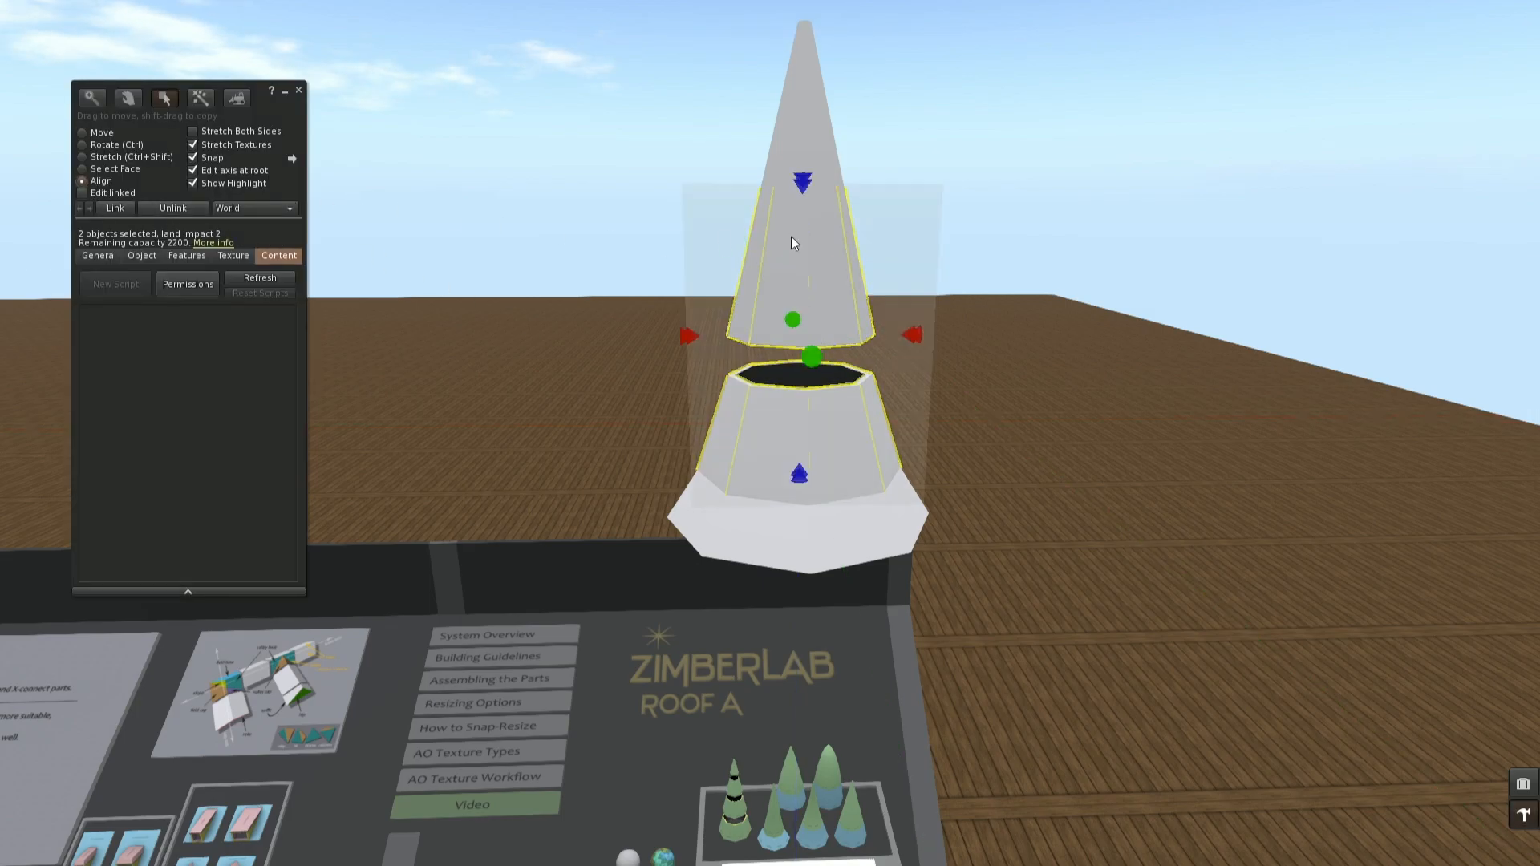
pyautogui.click(803, 189)
pyautogui.keyDown('alt'); pyautogui.moveTo(803, 191); pyautogui.dragTo(811, 61); pyautogui.keyUp('alt')
# Step: Edit the tower's tip clear of the section below and stretch that section much taller
pyautogui.rightClick(781, 319)
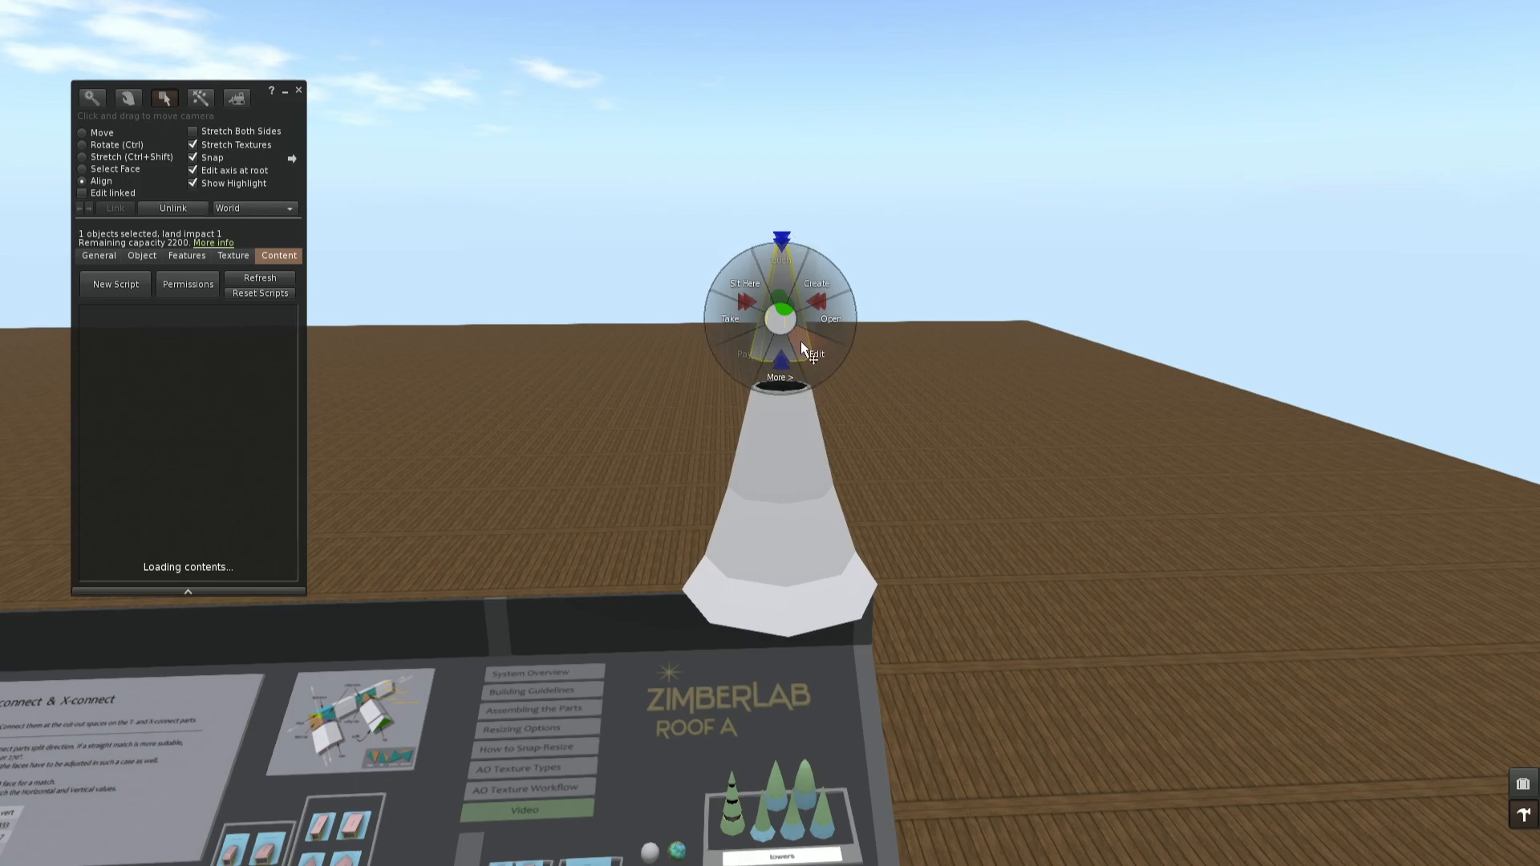
pyautogui.click(800, 340)
pyautogui.click(798, 401)
pyautogui.keyDown('ctrl'); pyautogui.keyDown('shift'); pyautogui.moveTo(784, 385); pyautogui.dragTo(793, 179); pyautogui.keyUp('shift'); pyautogui.keyUp('ctrl')
# Step: Align the tip with the lengthened section and snap it onto the section's upper end
pyautogui.keyDown('shift'); pyautogui.click(776, 110); pyautogui.keyUp('shift')
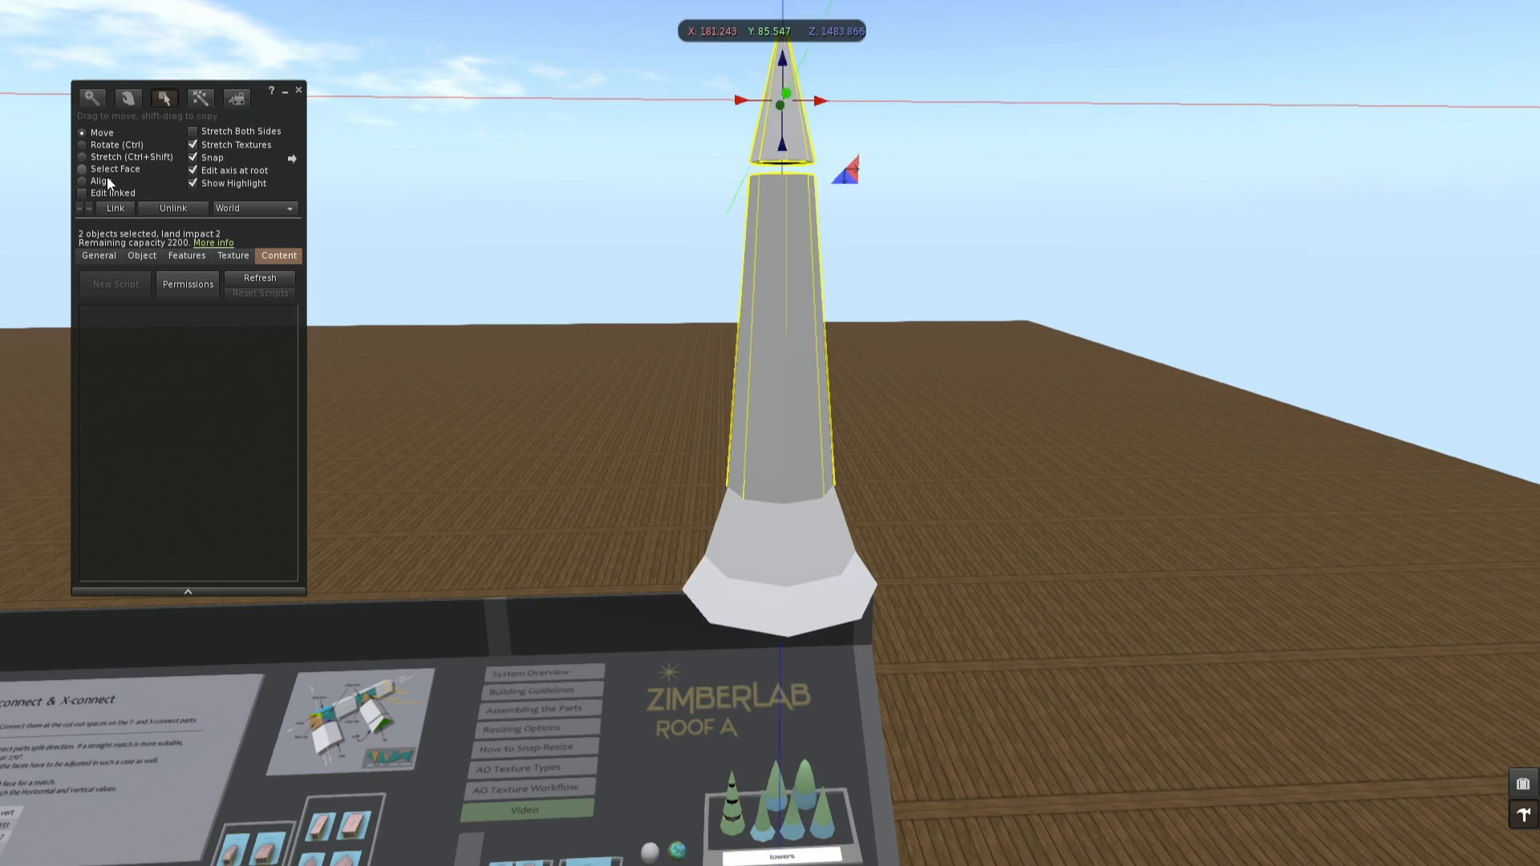
pyautogui.click(82, 181)
pyautogui.click(782, 30)
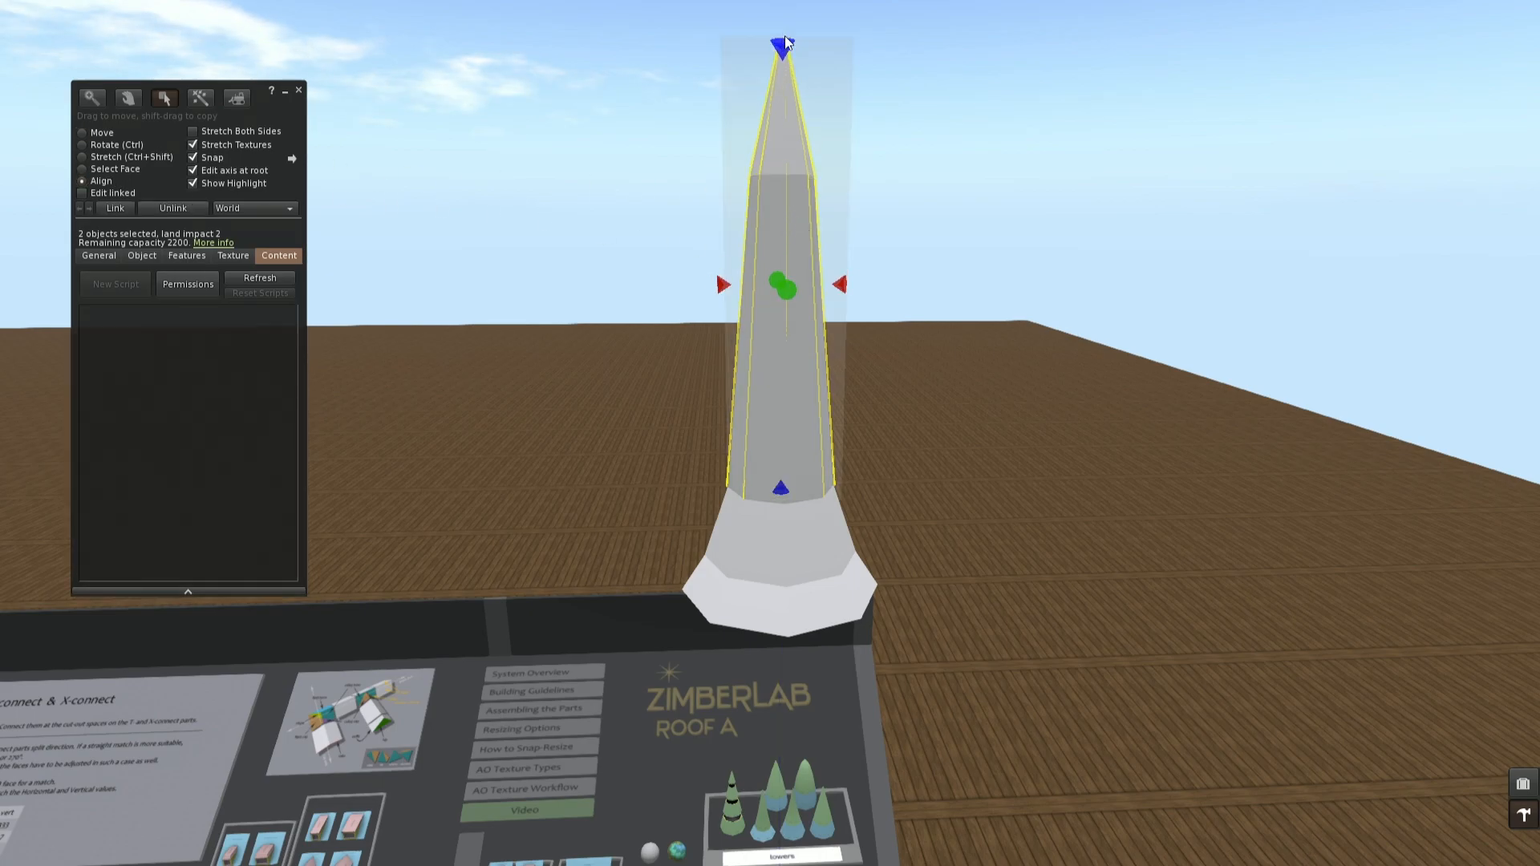
# Step: Shorten the tower's tip by stretching its peak downward, and finish editing the tower
pyautogui.rightClick(789, 154)
pyautogui.click(820, 179)
pyautogui.hotkey('ctrl', 'e')
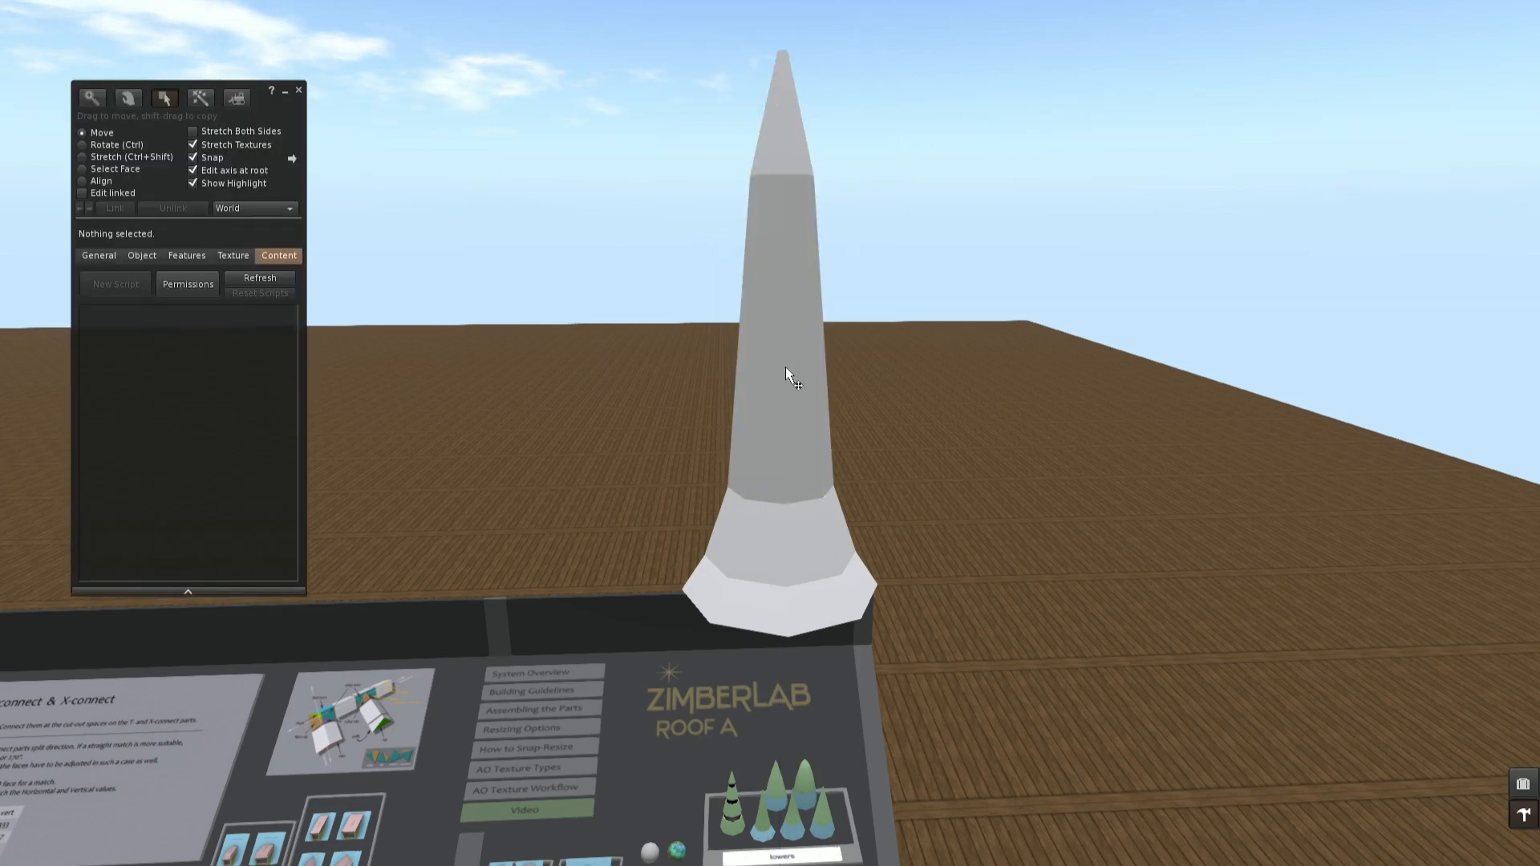
pyautogui.click(794, 131)
pyautogui.keyDown('ctrl'); pyautogui.keyDown('shift'); pyautogui.moveTo(783, 50); pyautogui.dragTo(784, 93); pyautogui.keyUp('shift'); pyautogui.keyUp('ctrl')
pyautogui.click(299, 90)
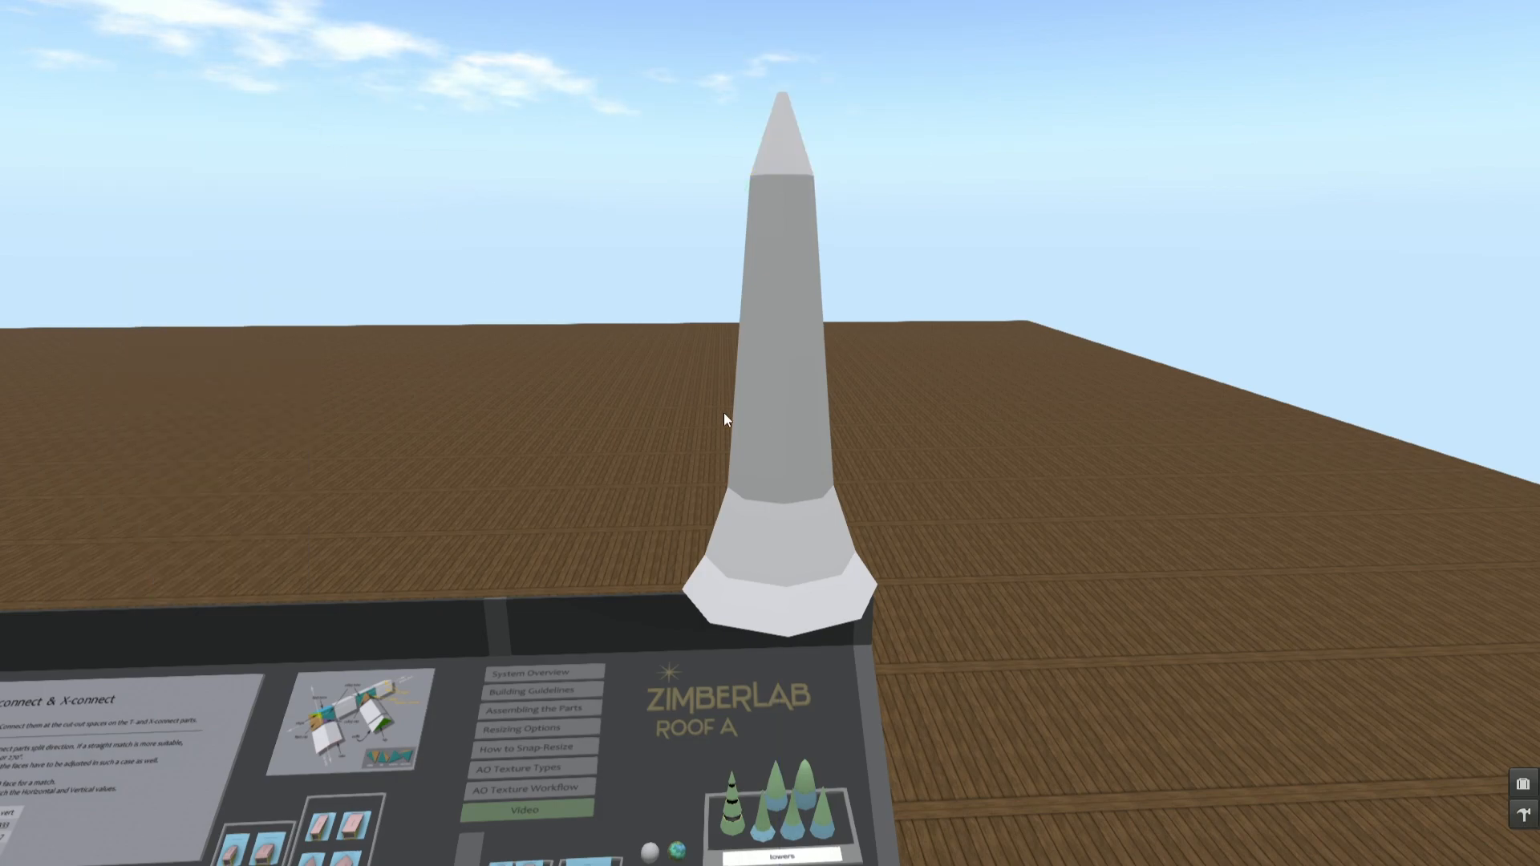
pyautogui.keyDown('alt'); pyautogui.moveTo(778, 377); pyautogui.dragTo(722, 473); pyautogui.keyUp('alt')
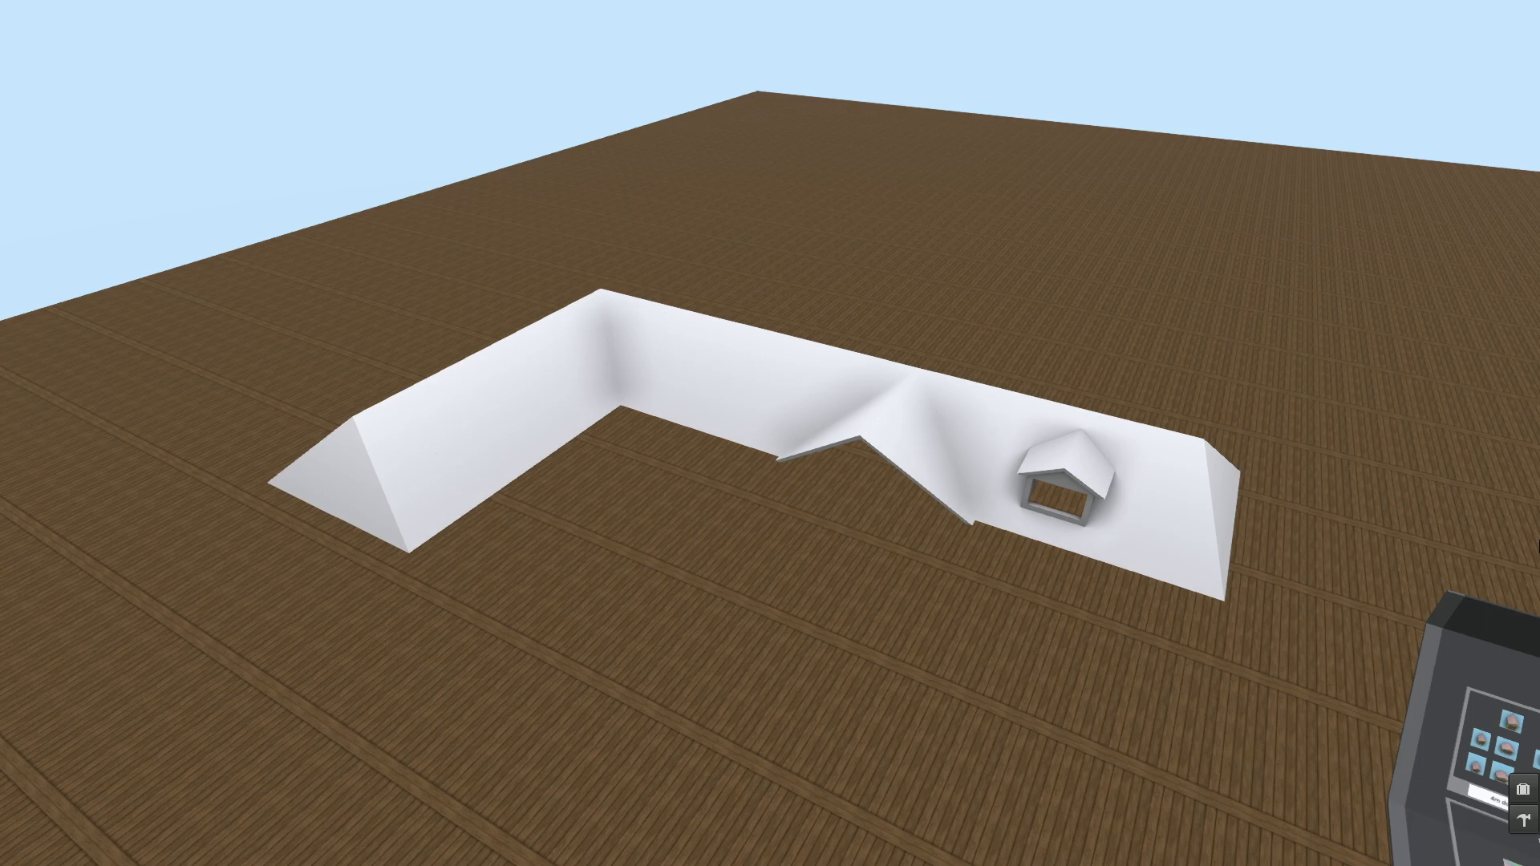
# Step: Place a 0.5 m box beside the assembled roof and raise it to roof height
pyautogui.hotkey('ctrl', '3')
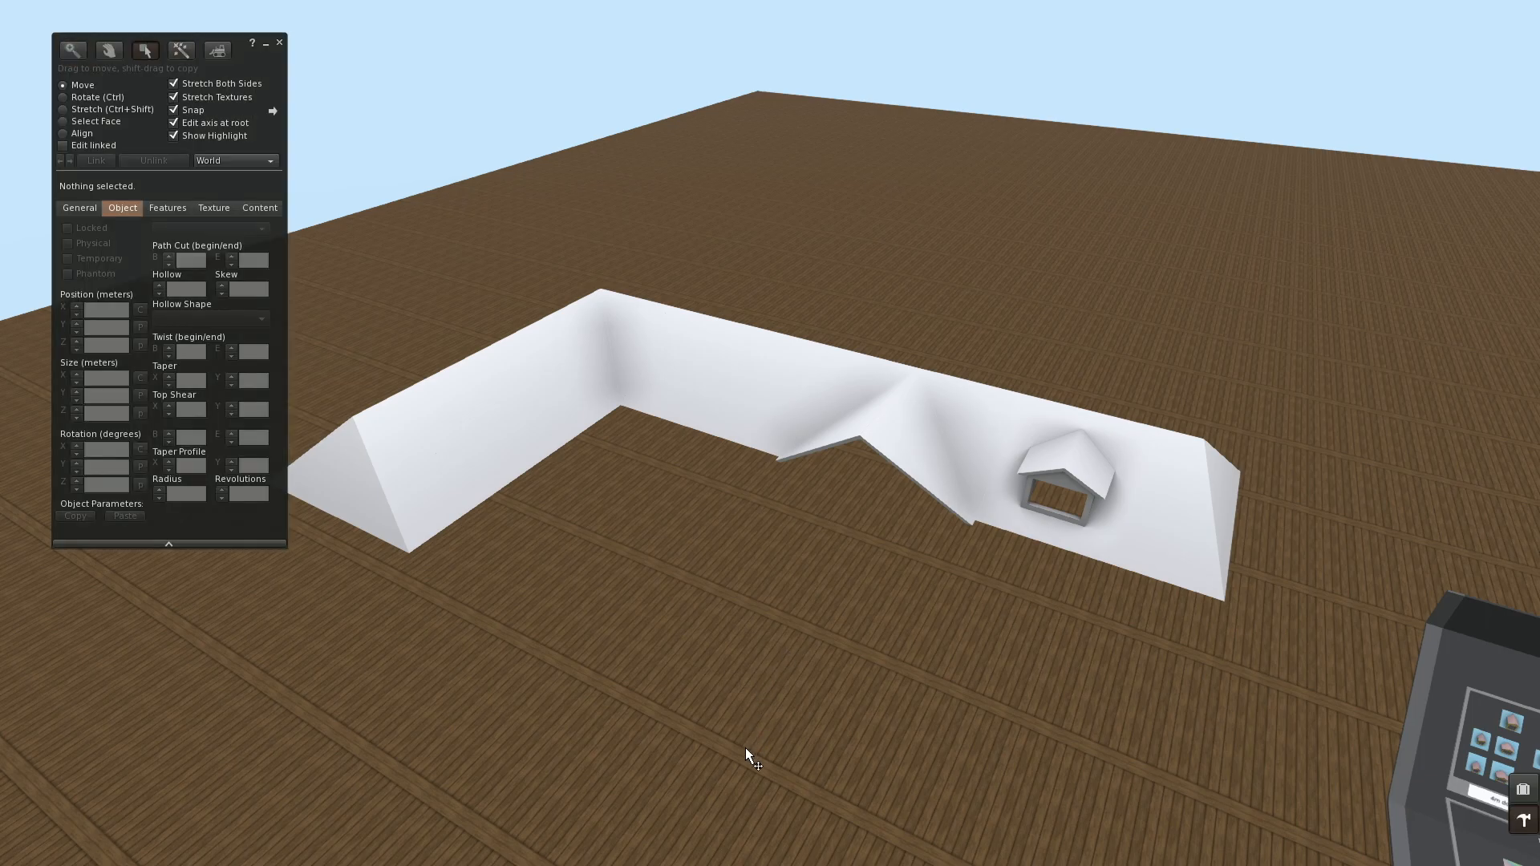
pyautogui.click(745, 735)
pyautogui.moveTo(744, 704); pyautogui.dragTo(566, 369)
# Step: Select all roof parts together with the box and link them with the box as root
pyautogui.moveTo(440, 281); pyautogui.dragTo(1293, 652)
pyautogui.keyDown('alt'); pyautogui.moveTo(775, 450); pyautogui.dragTo(775, 337); pyautogui.keyUp('alt')
pyautogui.keyDown('shift'); pyautogui.click(779, 452); pyautogui.keyUp('shift')
pyautogui.keyDown('shift'); pyautogui.click(772, 449); pyautogui.keyUp('shift')
pyautogui.click(99, 160)
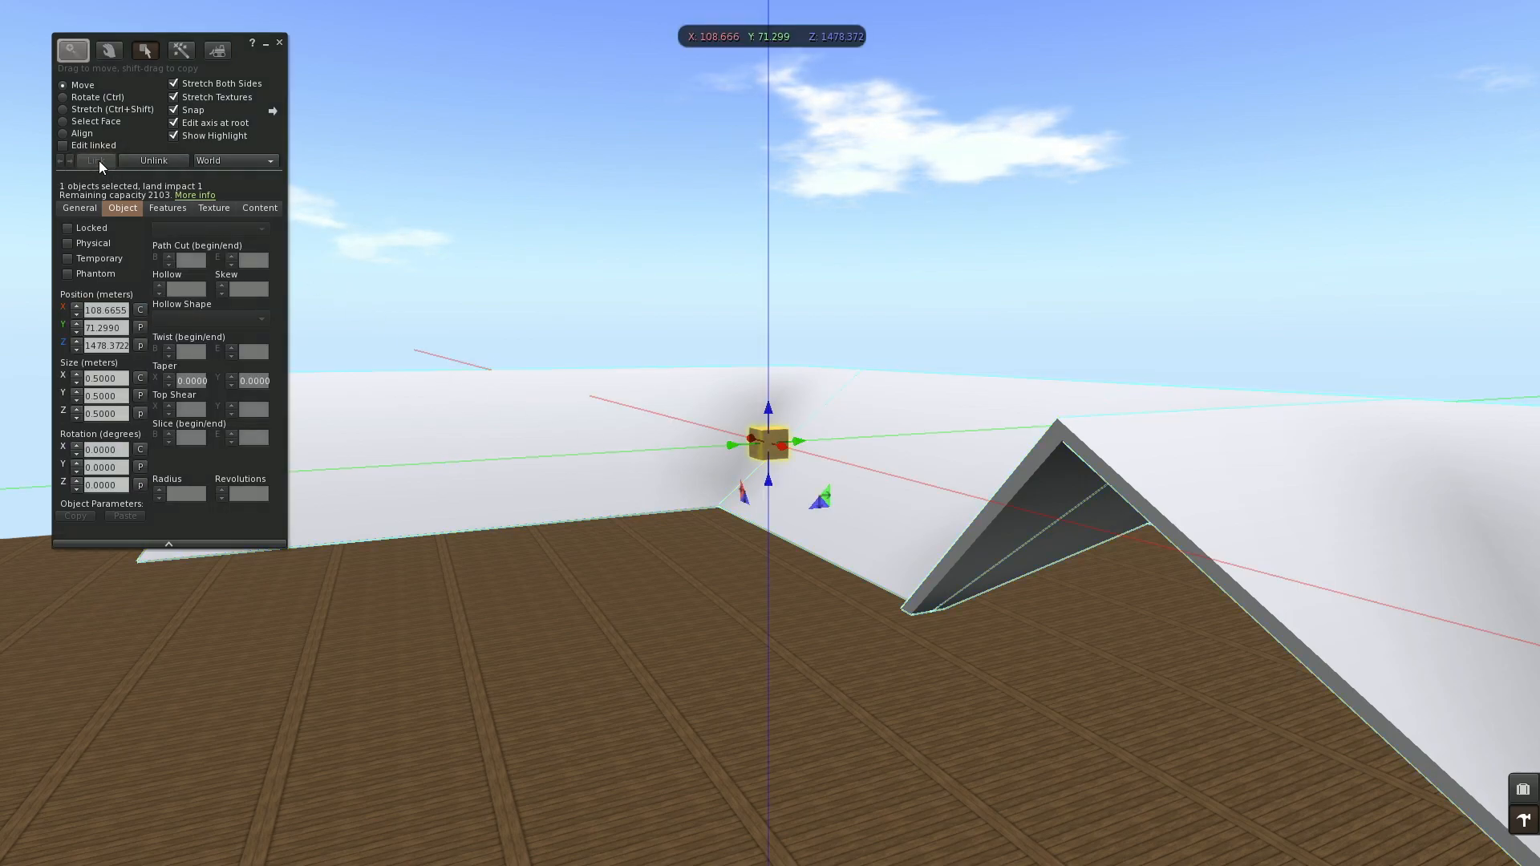
# Step: Make the root box invisible by applying the default transparent texture to that linked part alone
pyautogui.click(94, 145)
pyautogui.click(772, 454)
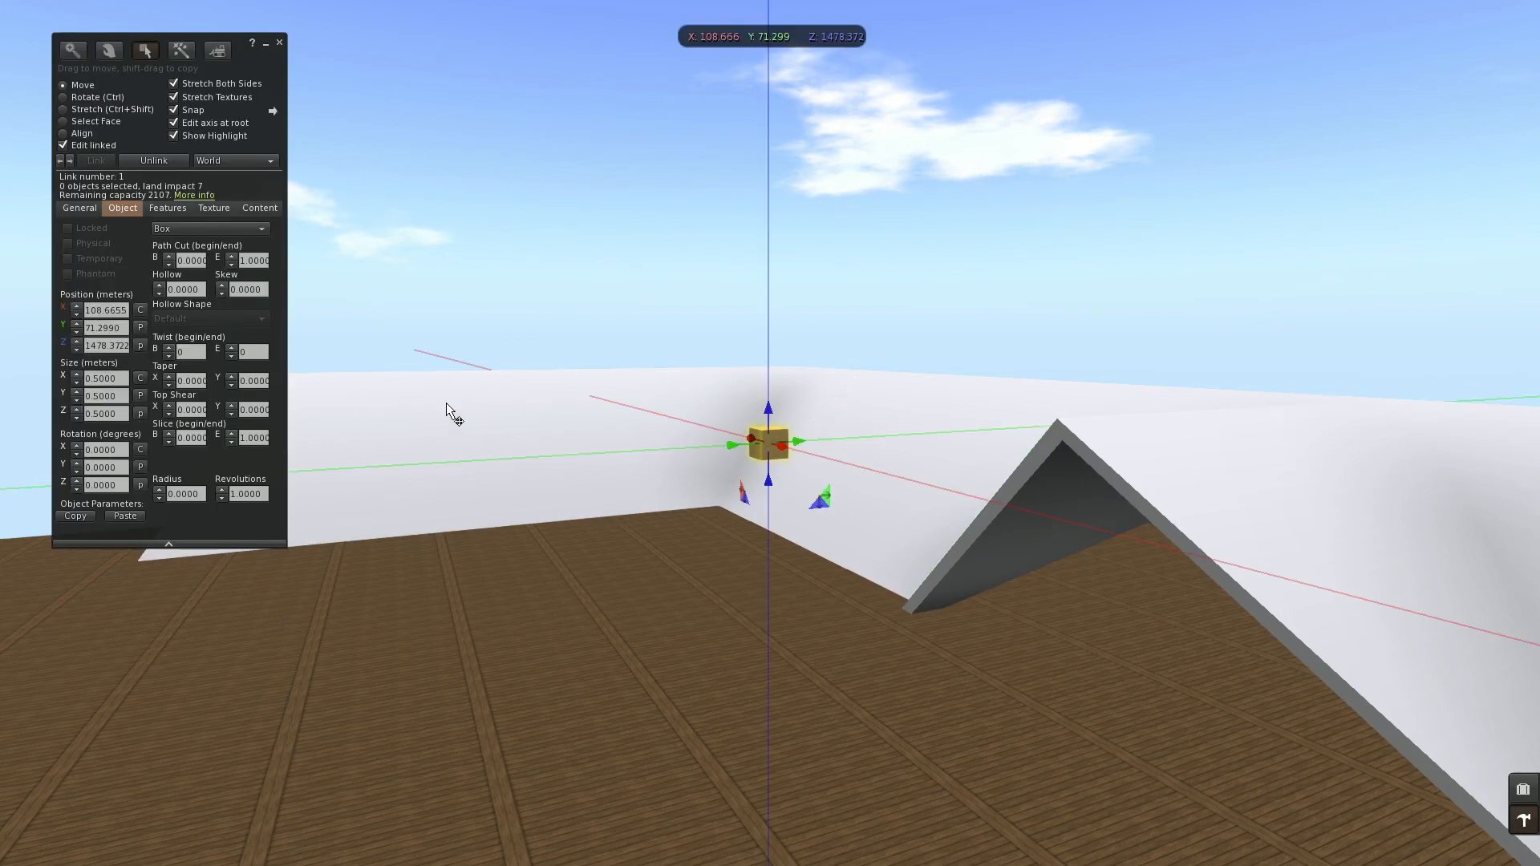
pyautogui.click(205, 208)
pyautogui.click(88, 332)
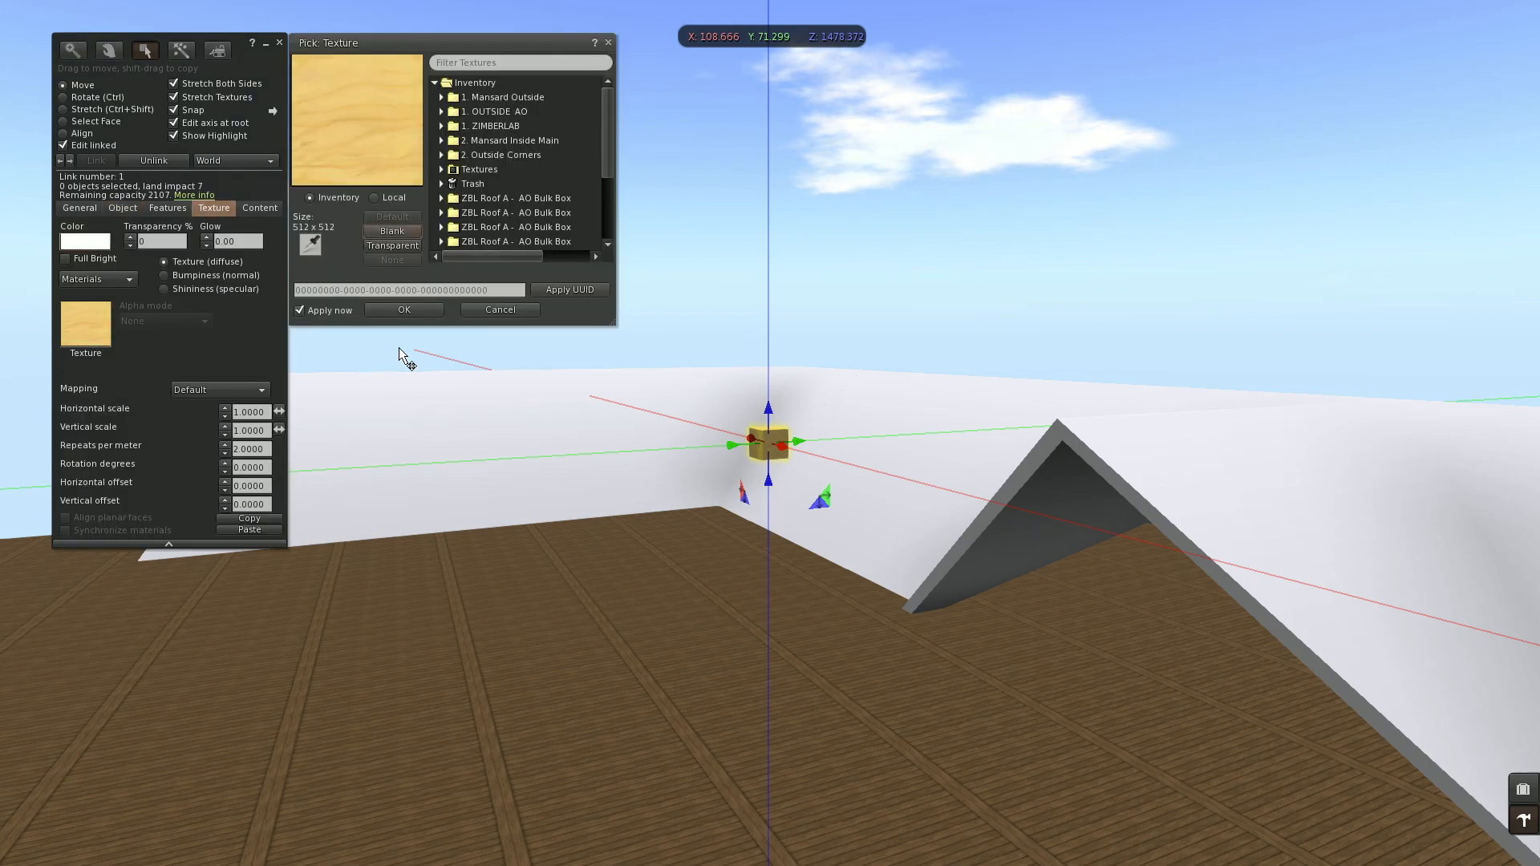
pyautogui.click(406, 245)
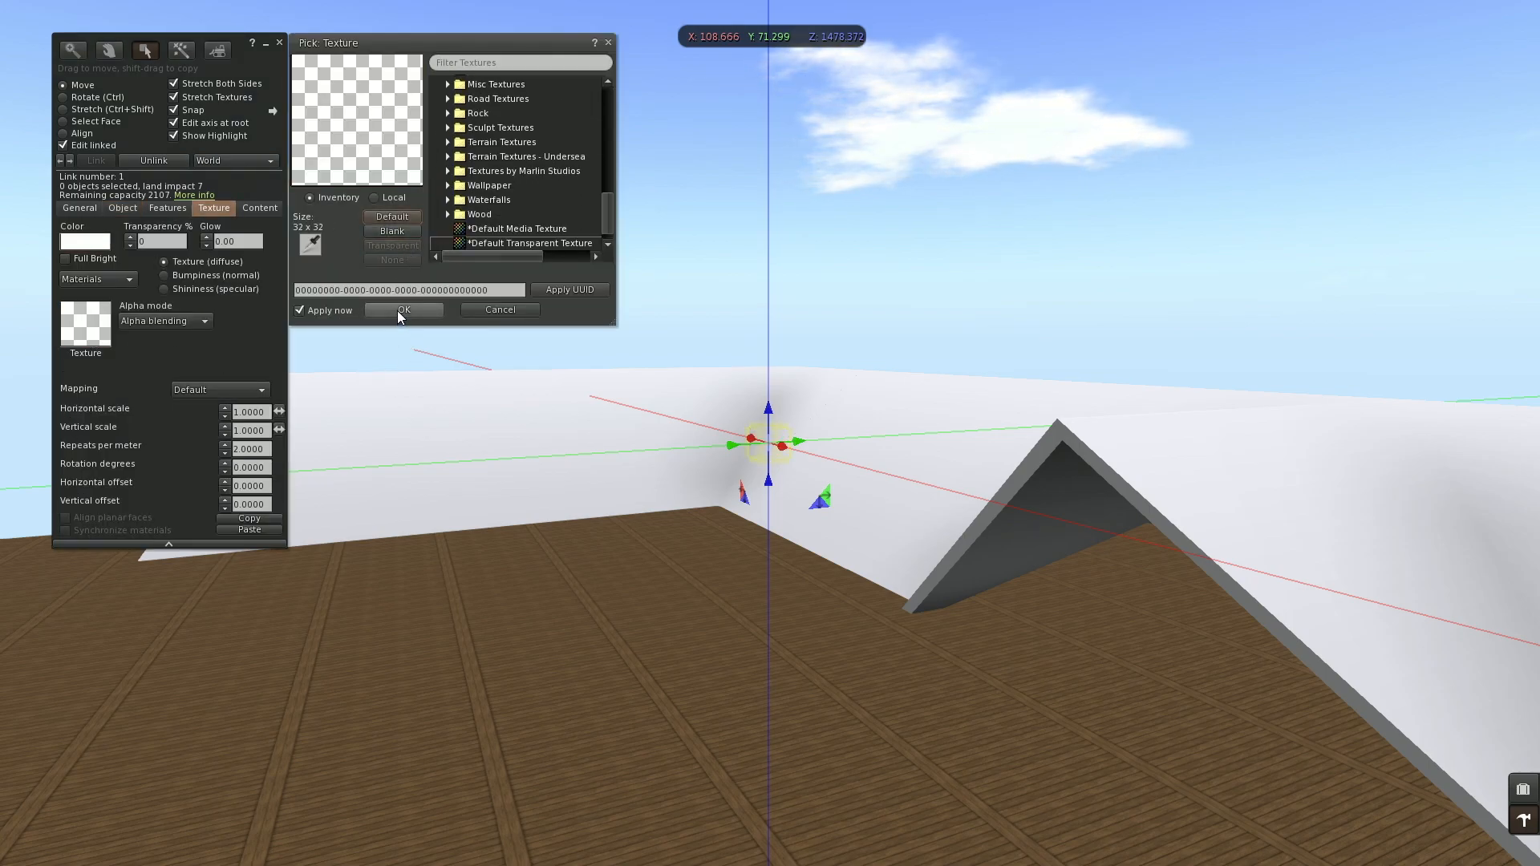
pyautogui.click(397, 309)
pyautogui.click(85, 144)
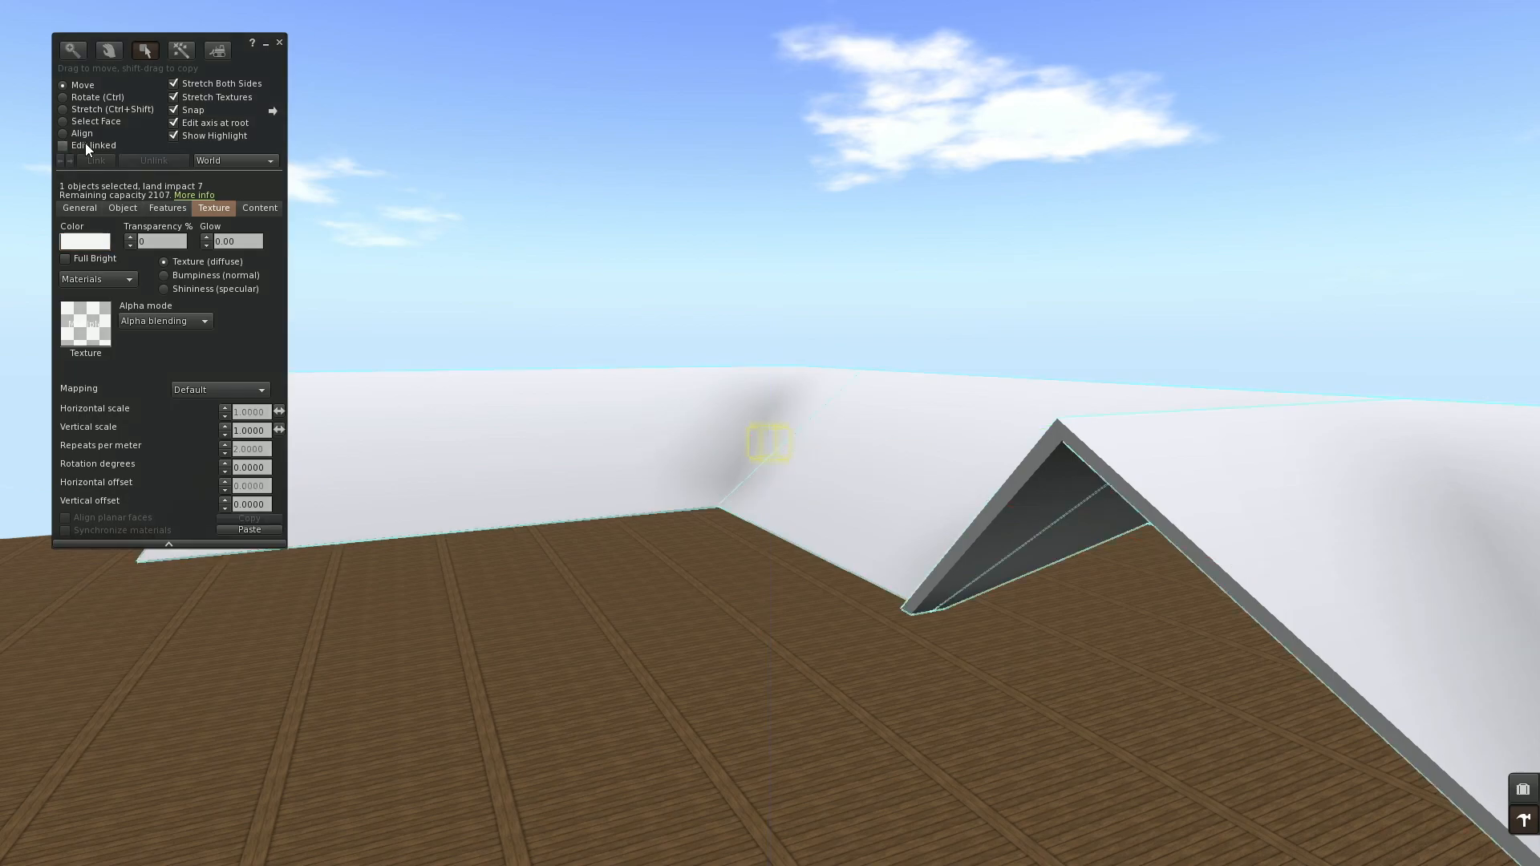
# Step: Select the linked roof and resize it as a single object
pyautogui.keyDown('alt'); pyautogui.moveTo(831, 492); pyautogui.dragTo(794, 411); pyautogui.keyUp('alt')
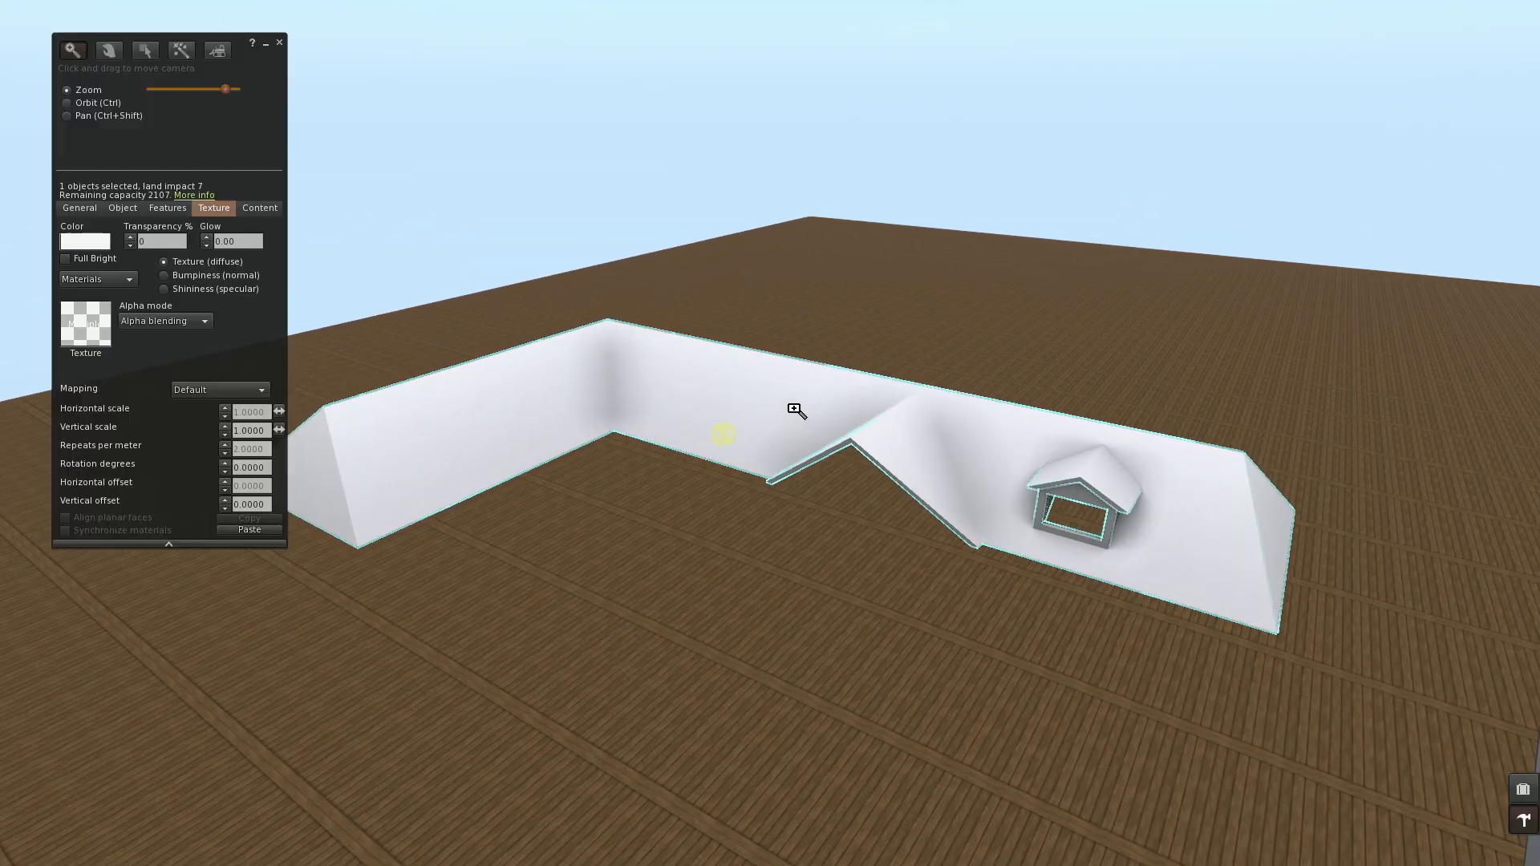
pyautogui.rightClick(647, 377)
pyautogui.click(642, 423)
pyautogui.click(647, 316)
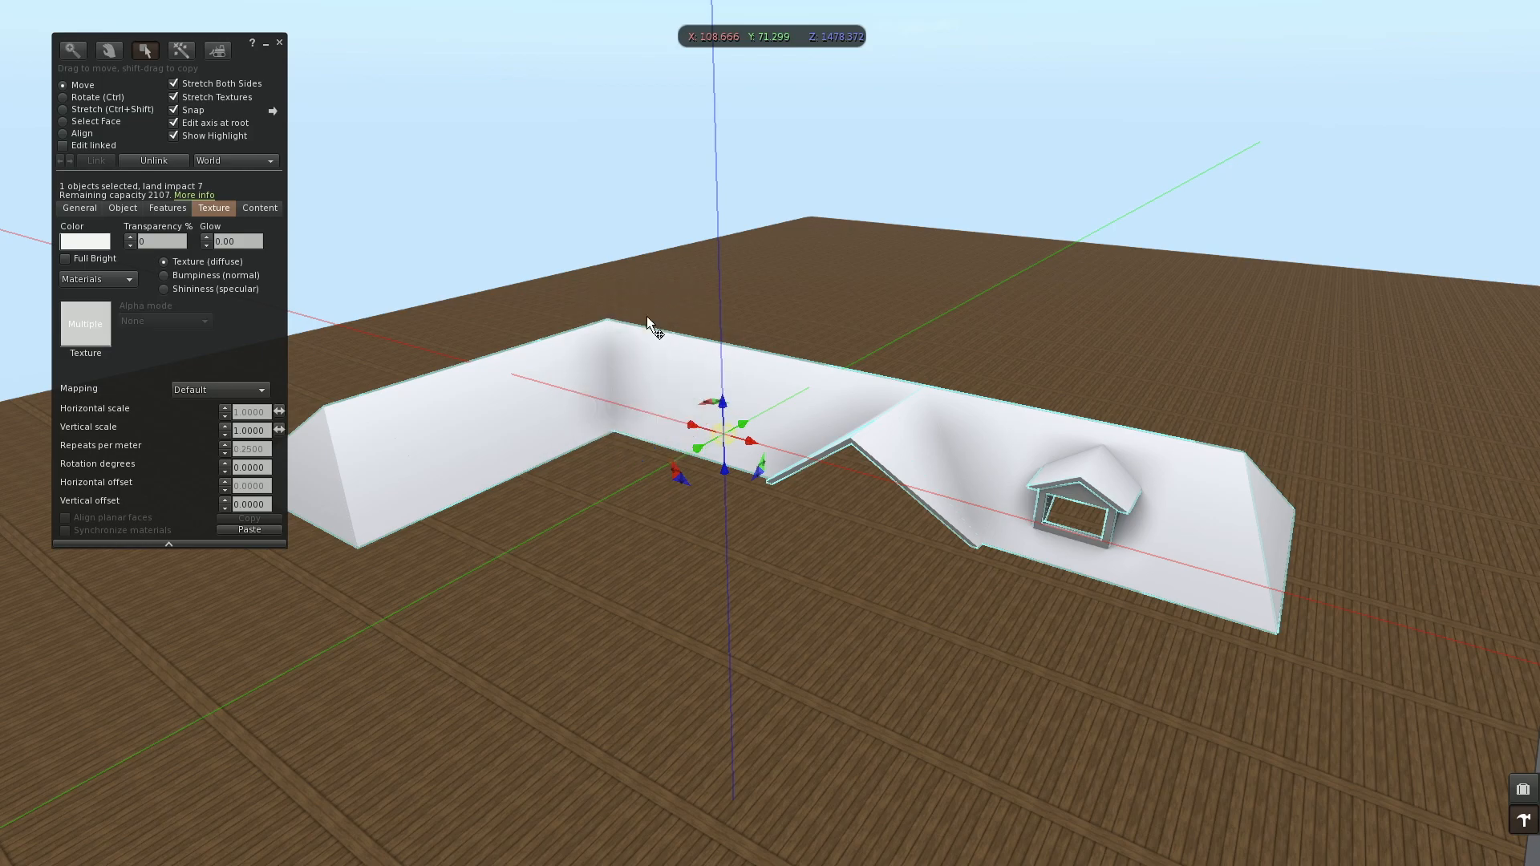
pyautogui.keyDown('alt'); pyautogui.moveTo(774, 387); pyautogui.dragTo(726, 407); pyautogui.keyUp('alt')
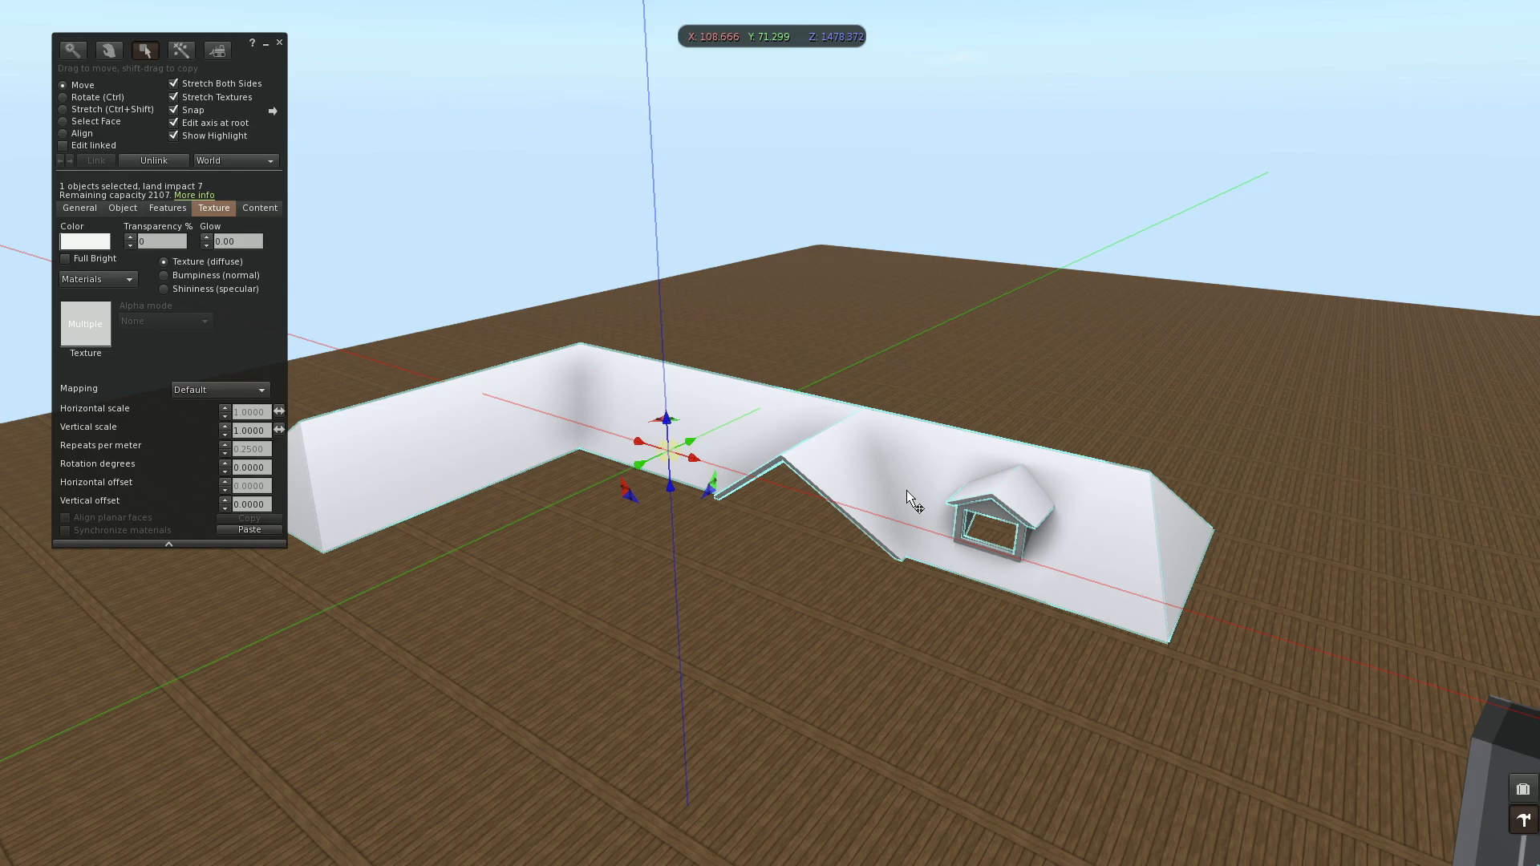
pyautogui.hotkey('ctrl', 'shift')
pyautogui.moveTo(1231, 449); pyautogui.dragTo(1167, 455)
pyautogui.keyDown('ctrl'); pyautogui.keyDown('alt'); pyautogui.moveTo(812, 461); pyautogui.dragTo(790, 491); pyautogui.keyUp('alt'); pyautogui.keyUp('ctrl')
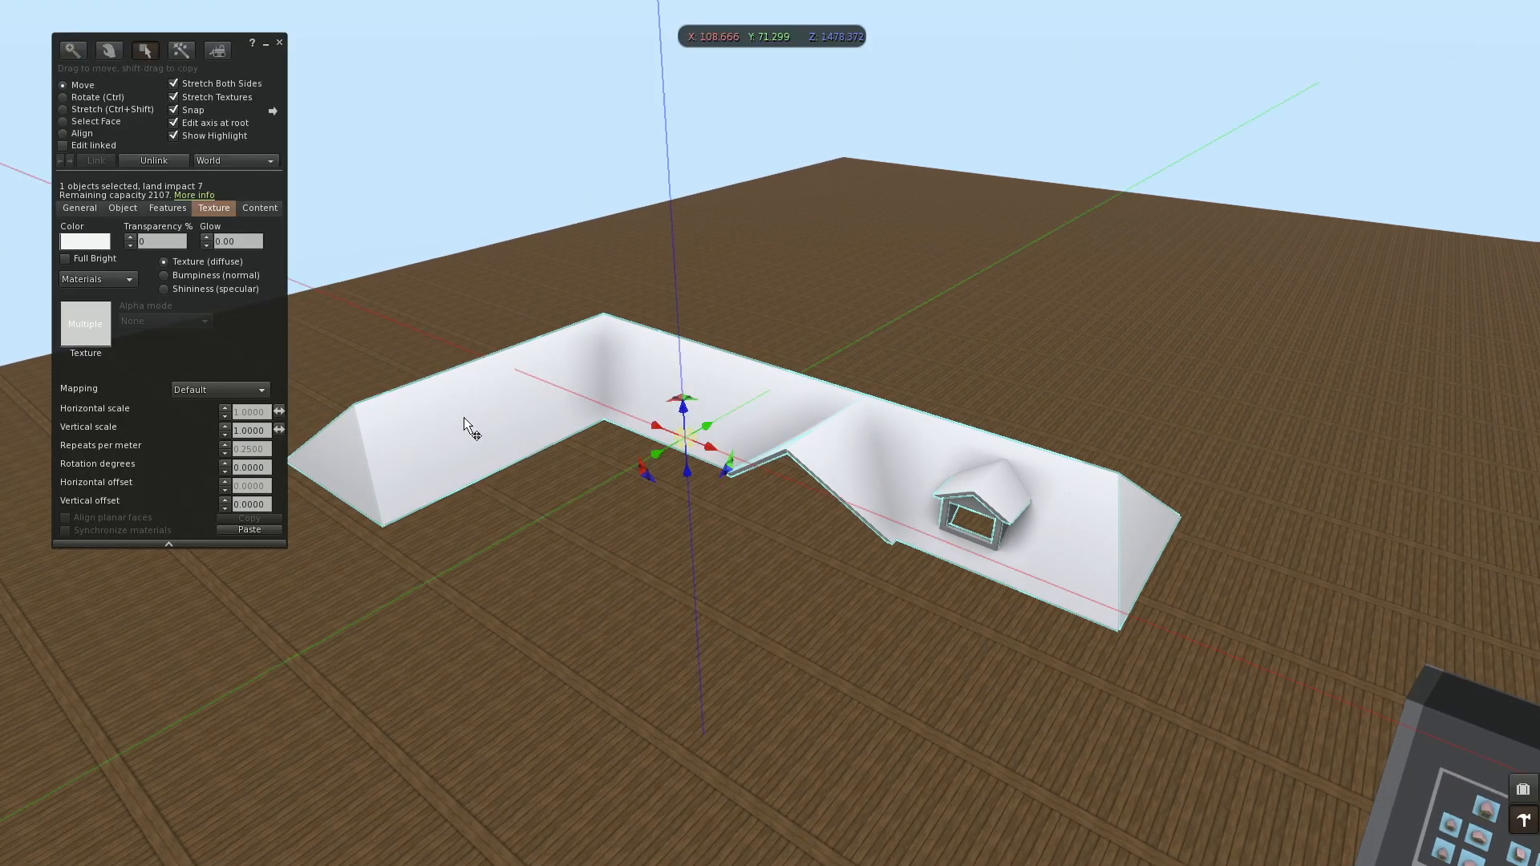
# Step: Create a new cylinder on the floor in front of the roof
pyautogui.click(181, 50)
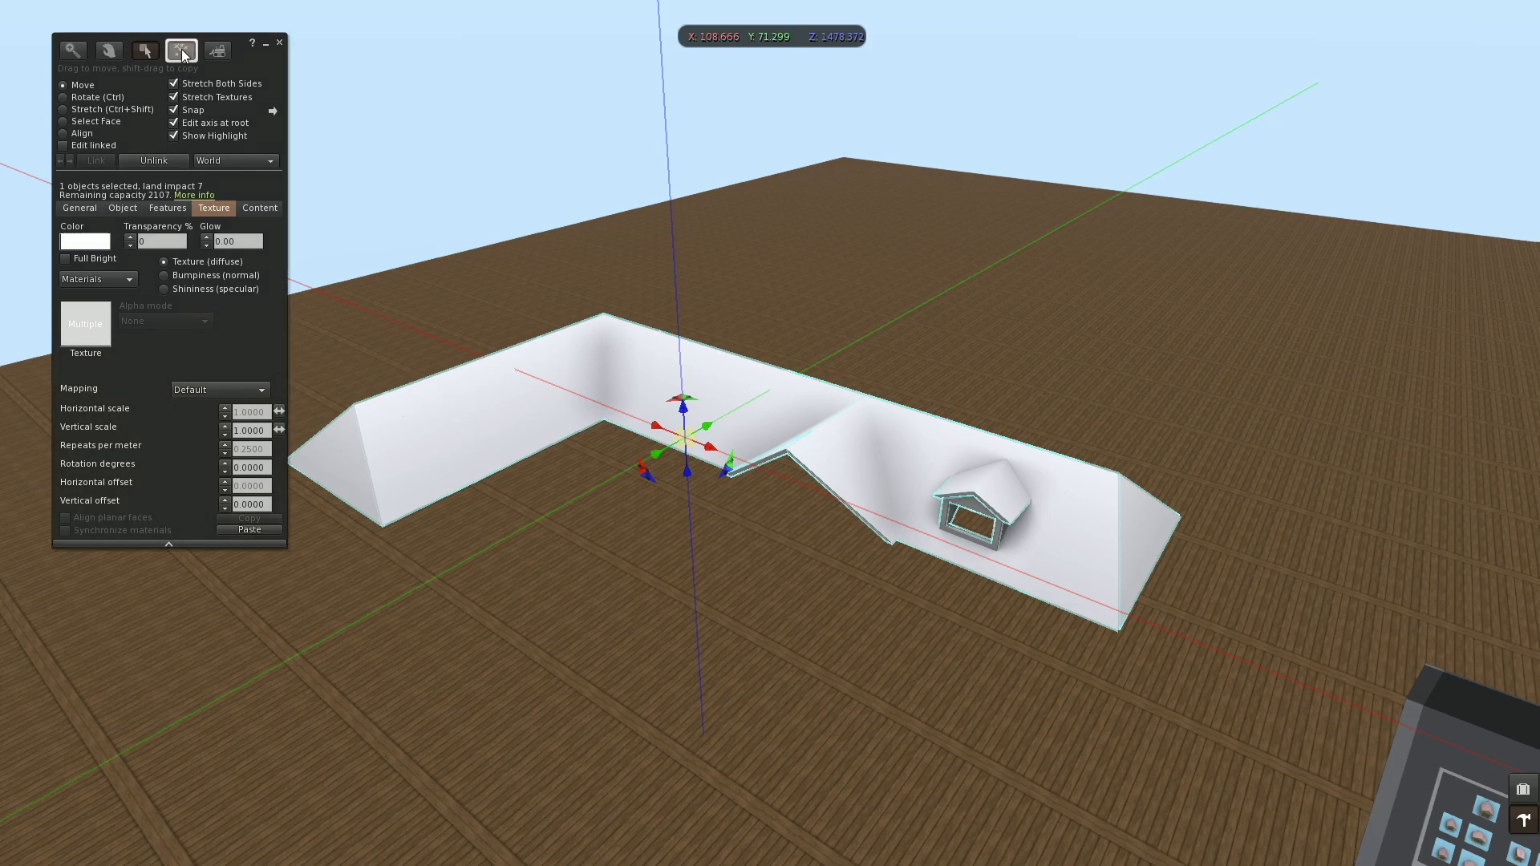
pyautogui.click(160, 94)
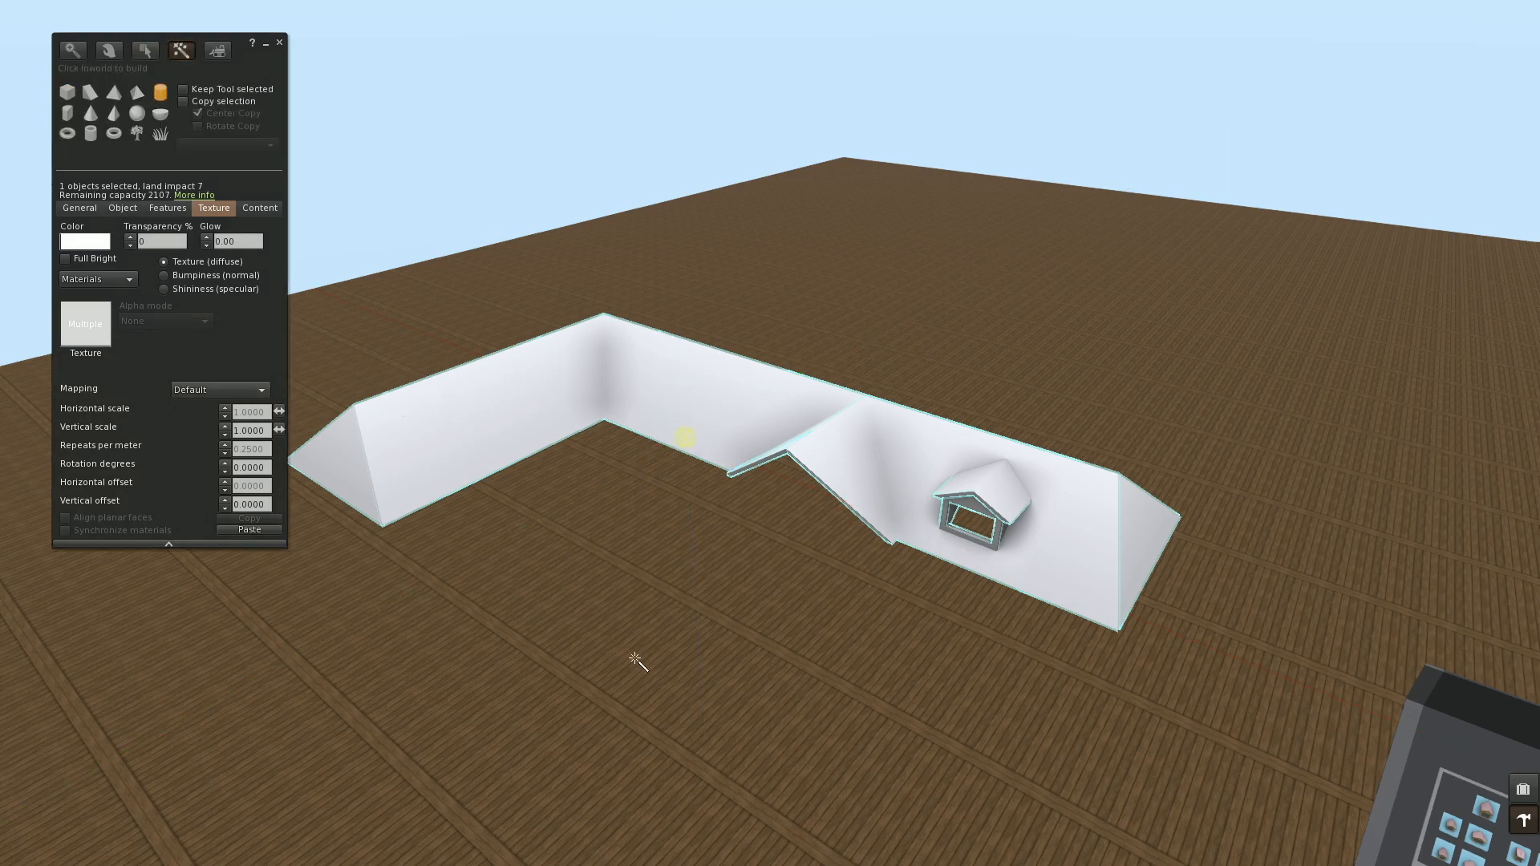
pyautogui.click(696, 665)
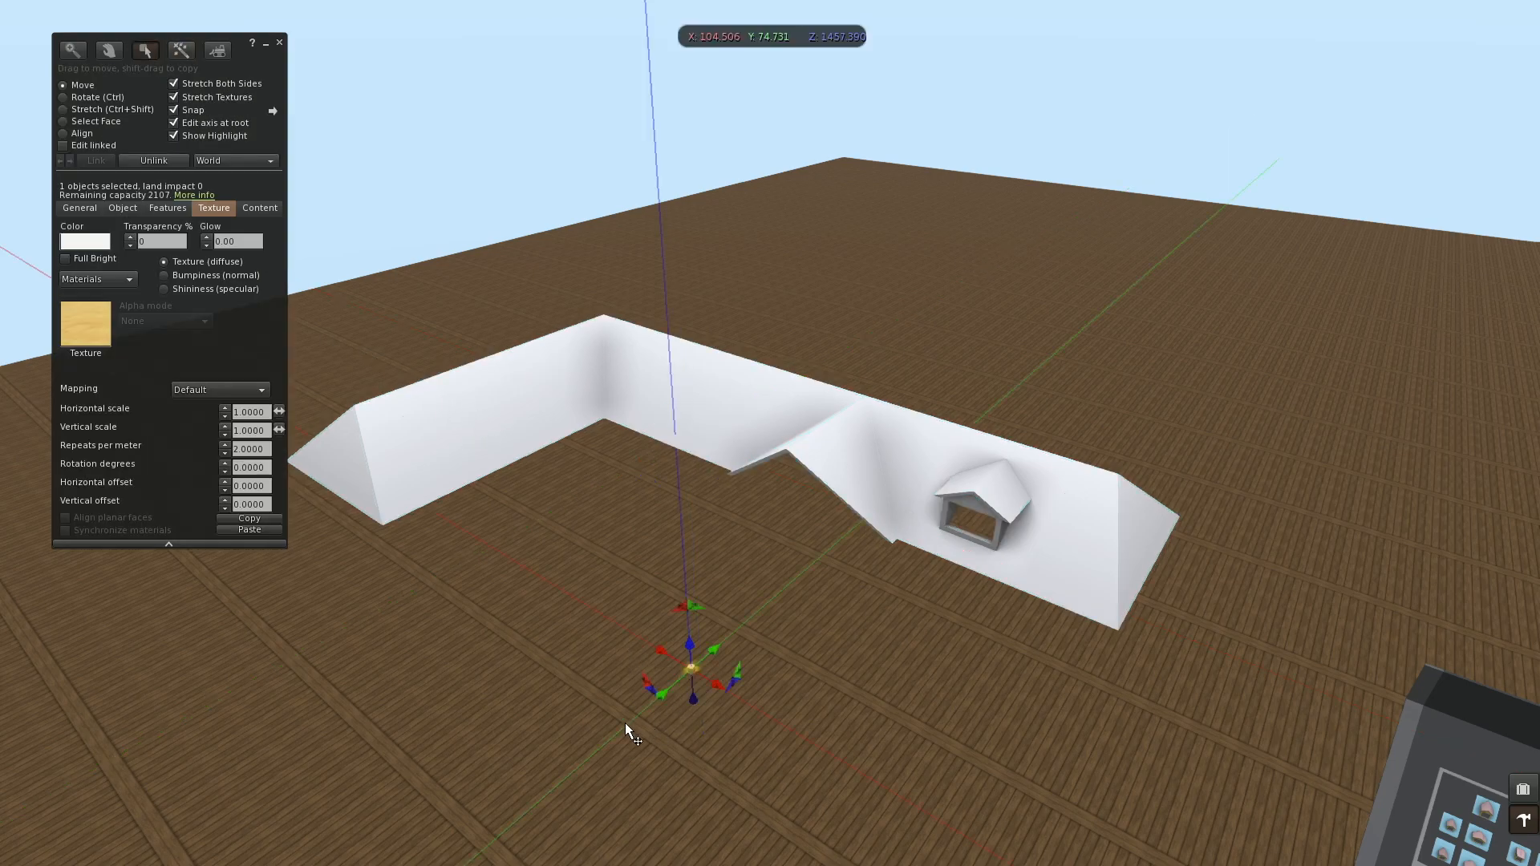
# Step: Turn the cylinder into a ring, 64 m in X and Y with 95 hollow, placed around the roof
pyautogui.click(123, 208)
pyautogui.click(120, 379)
pyautogui.write('64')
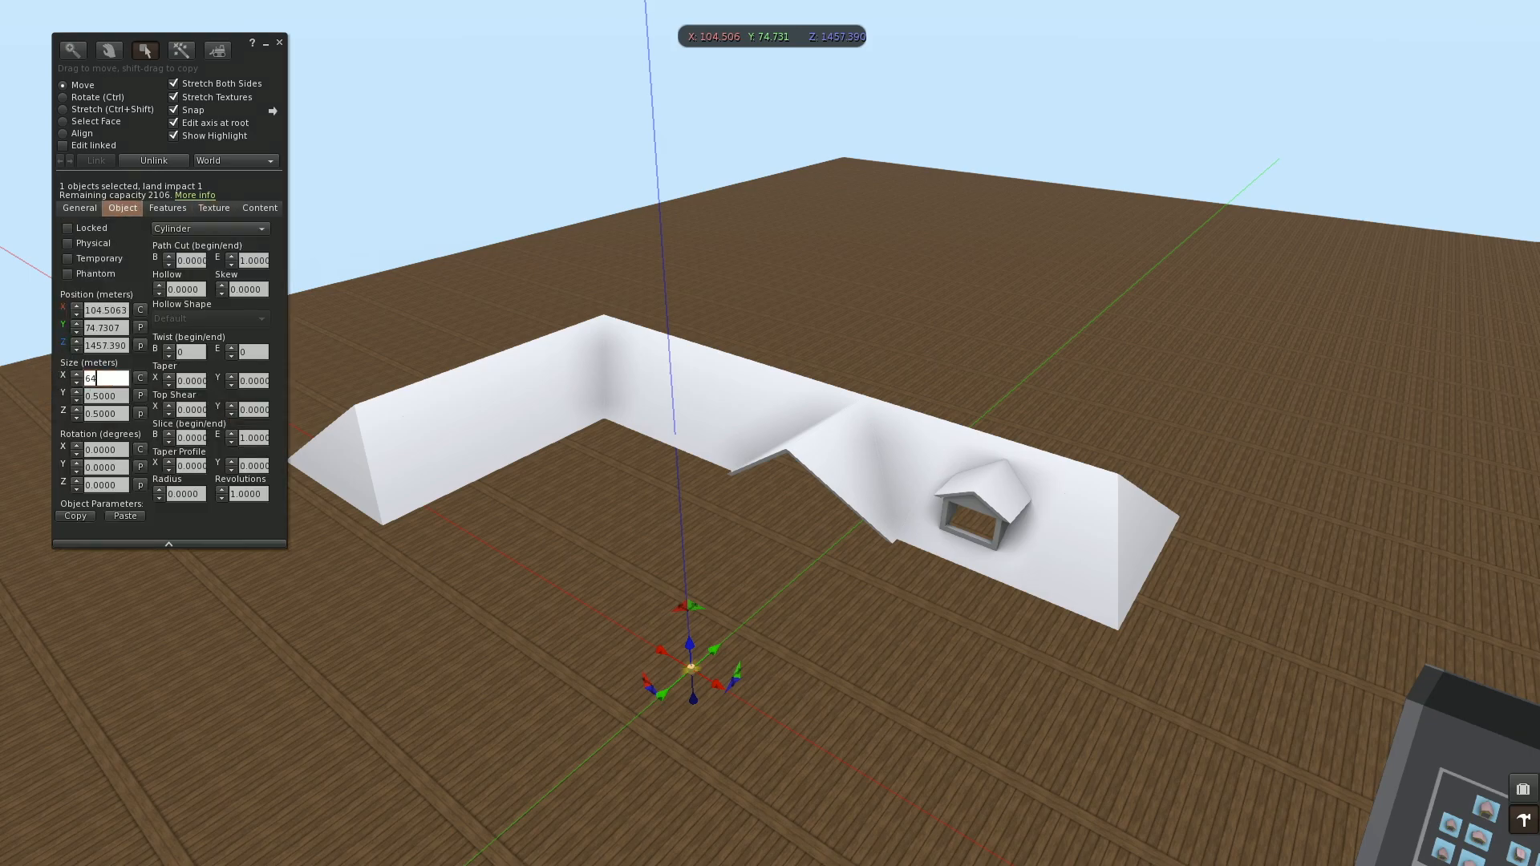
pyautogui.press('Tab')
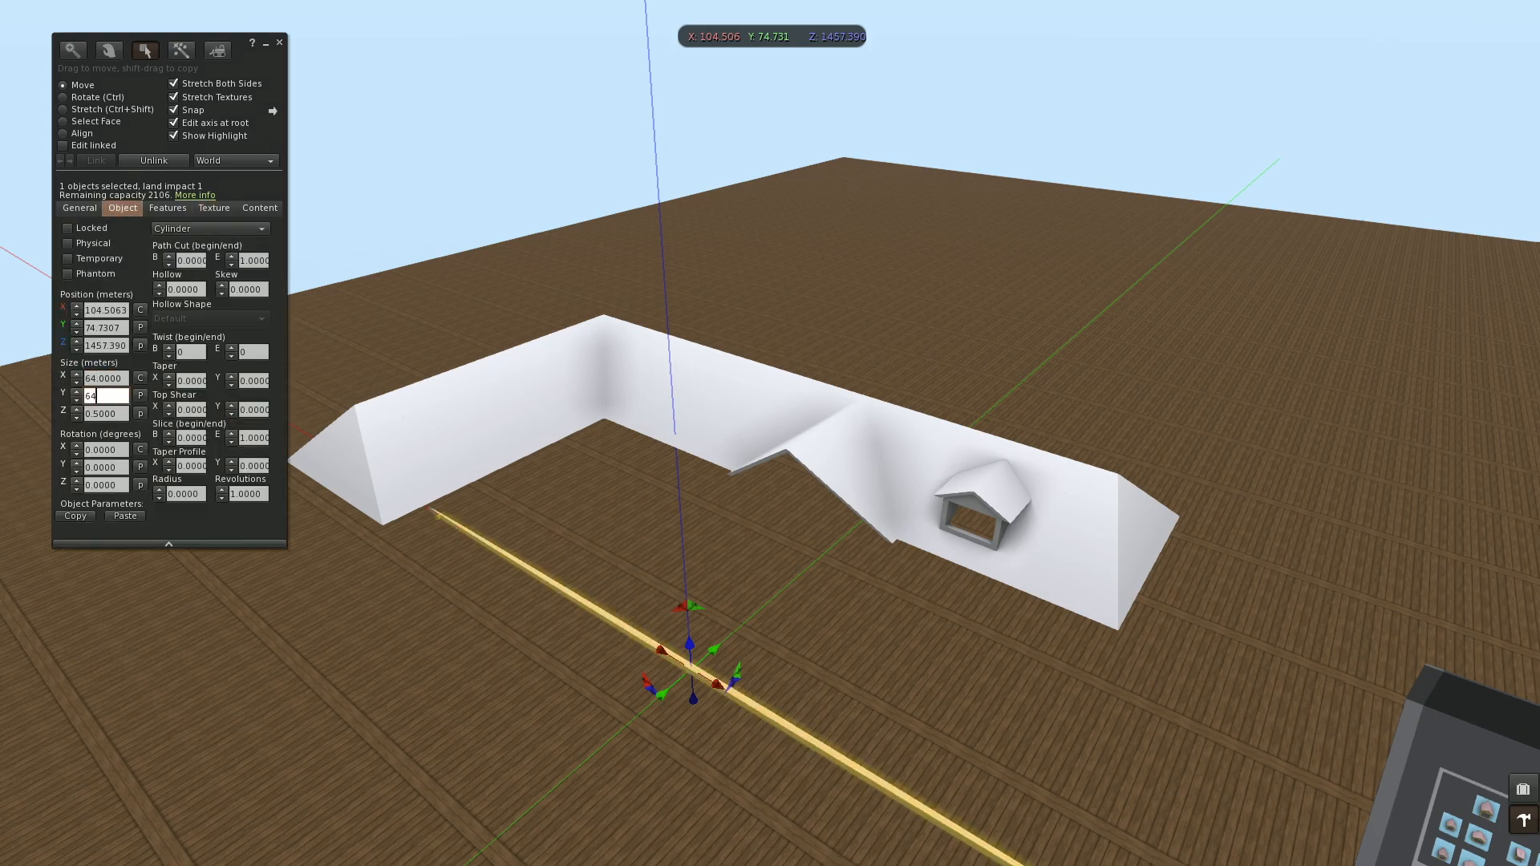
pyautogui.press('Return')
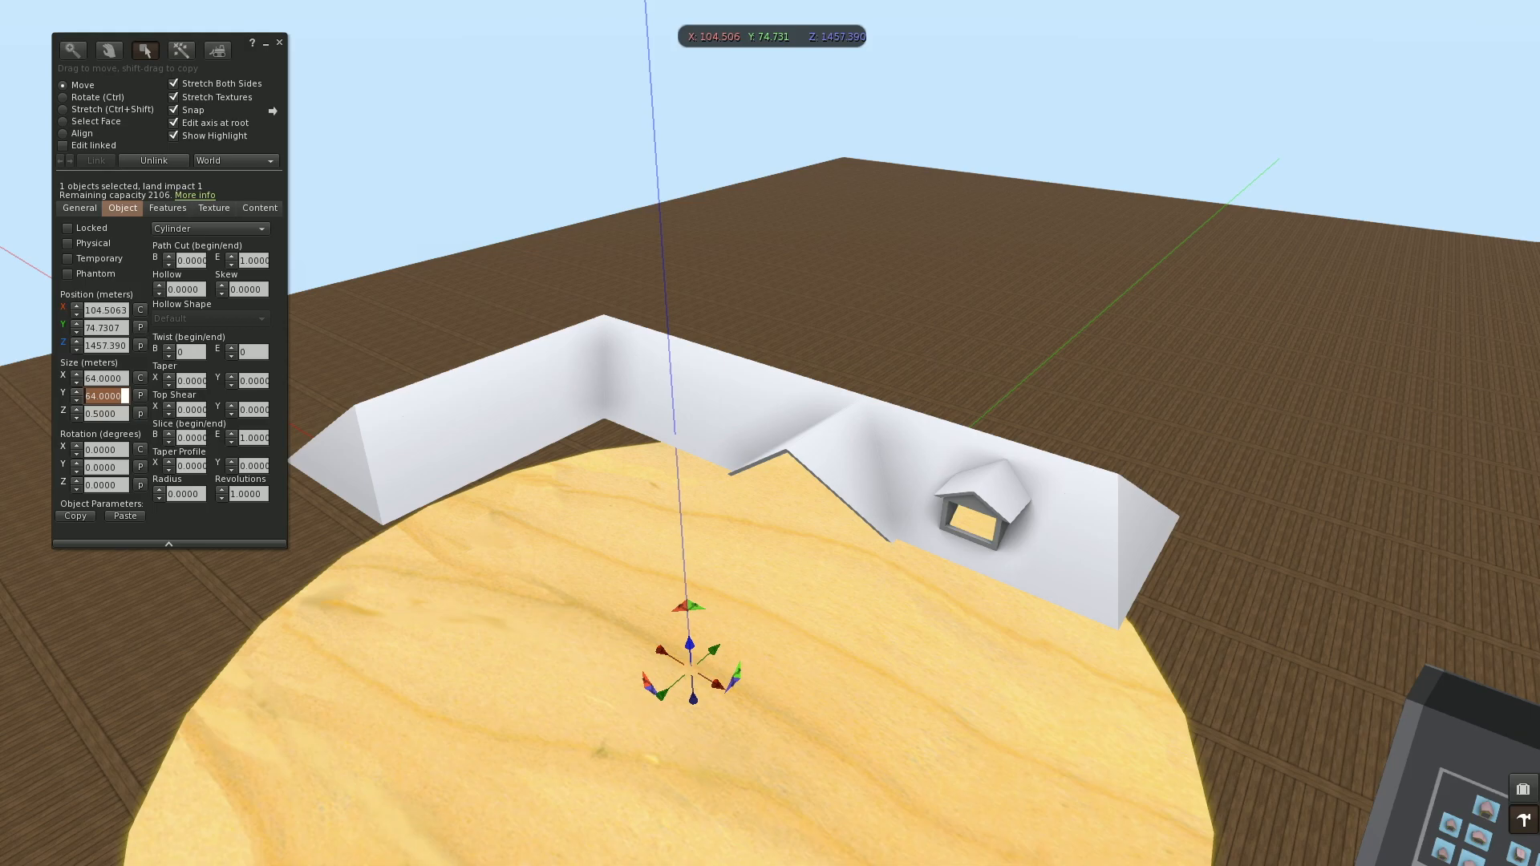
pyautogui.click(158, 286)
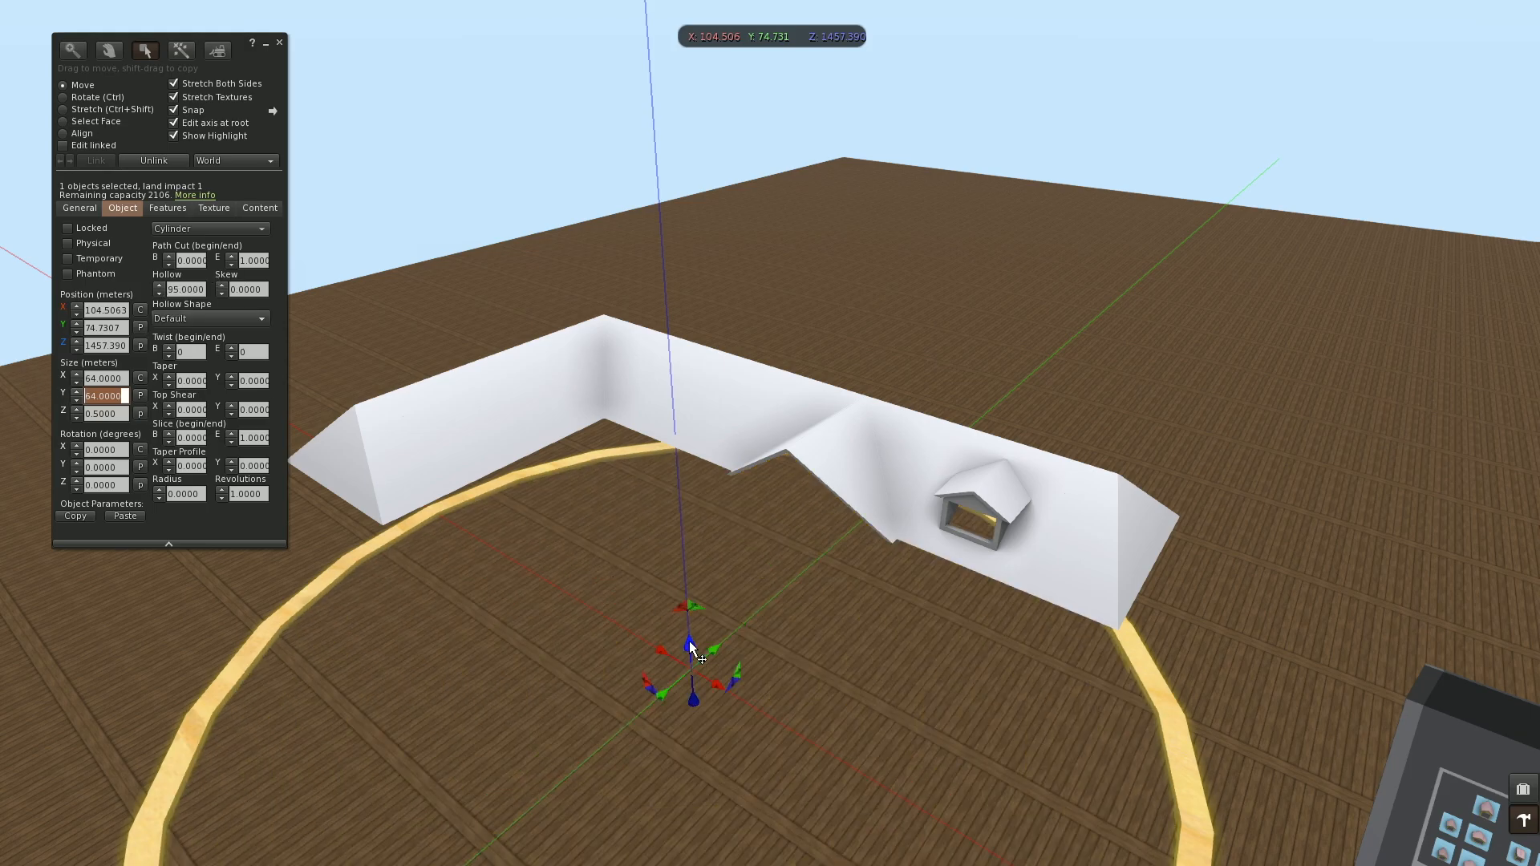
pyautogui.press('Escape')
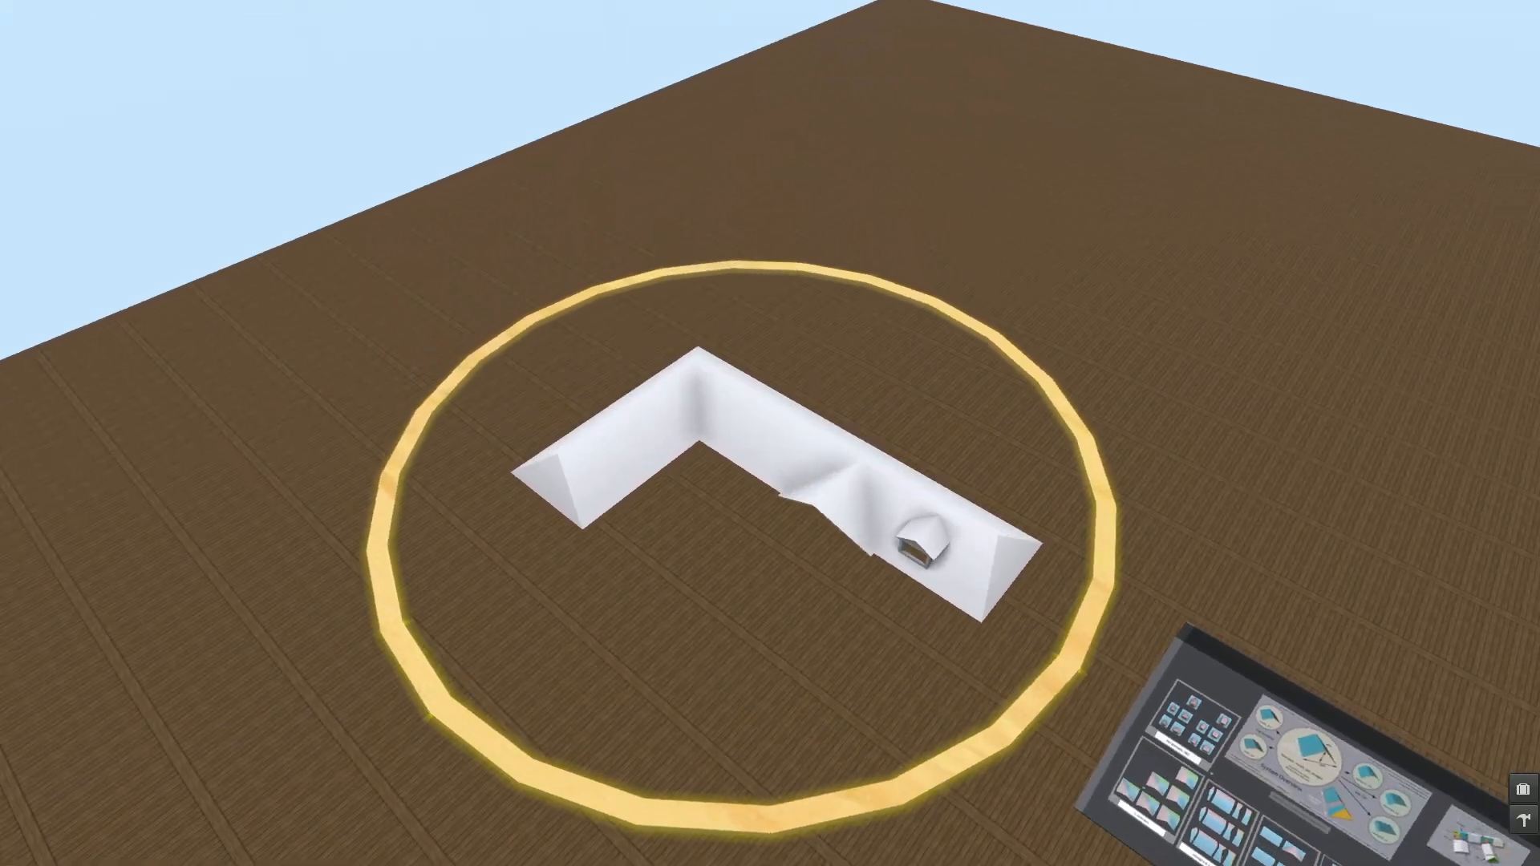
# Step: Select the linked roof and enlarge it as a whole until it nearly fills the 64 m ring
pyautogui.hotkey('ctrl', '3')
pyautogui.click(850, 474)
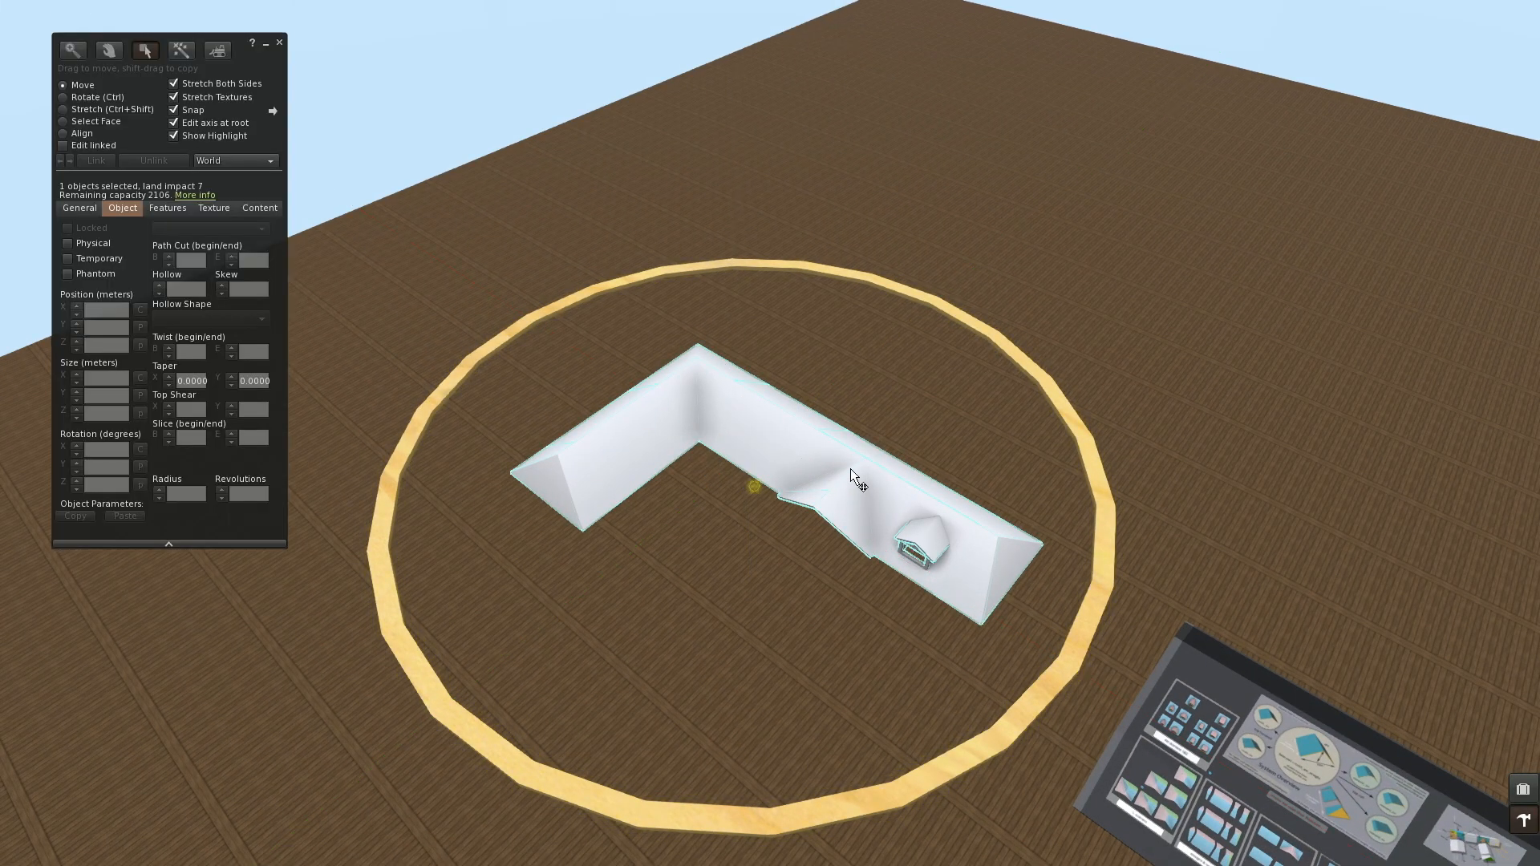
pyautogui.moveTo(752, 425); pyautogui.dragTo(748, 427)
pyautogui.press('Escape')
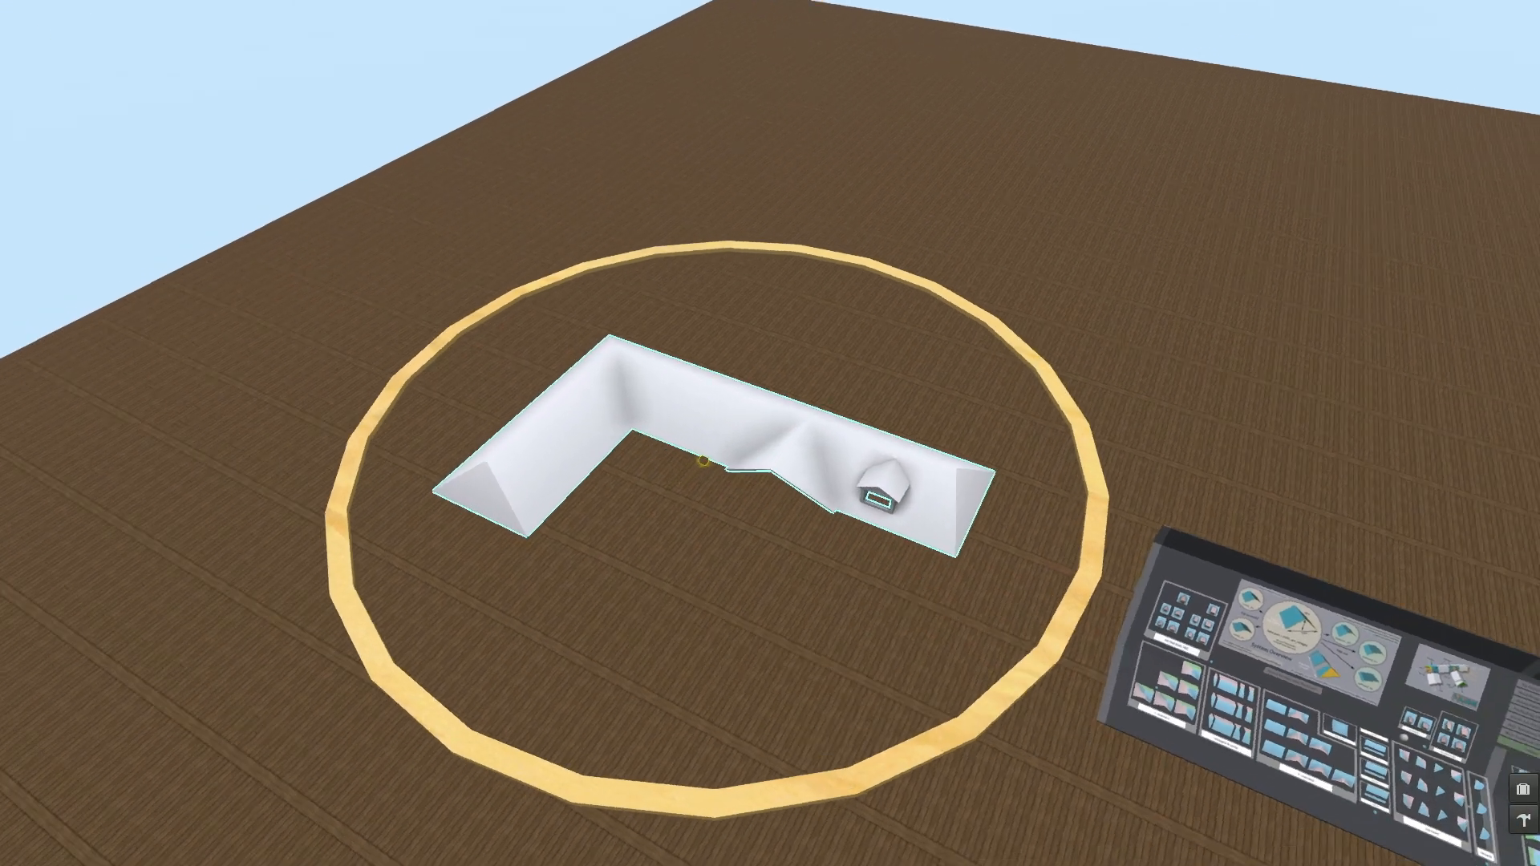
pyautogui.hotkey('ctrl', 'shift')
pyautogui.moveTo(1002, 457); pyautogui.dragTo(1128, 460)
pyautogui.press('Escape')
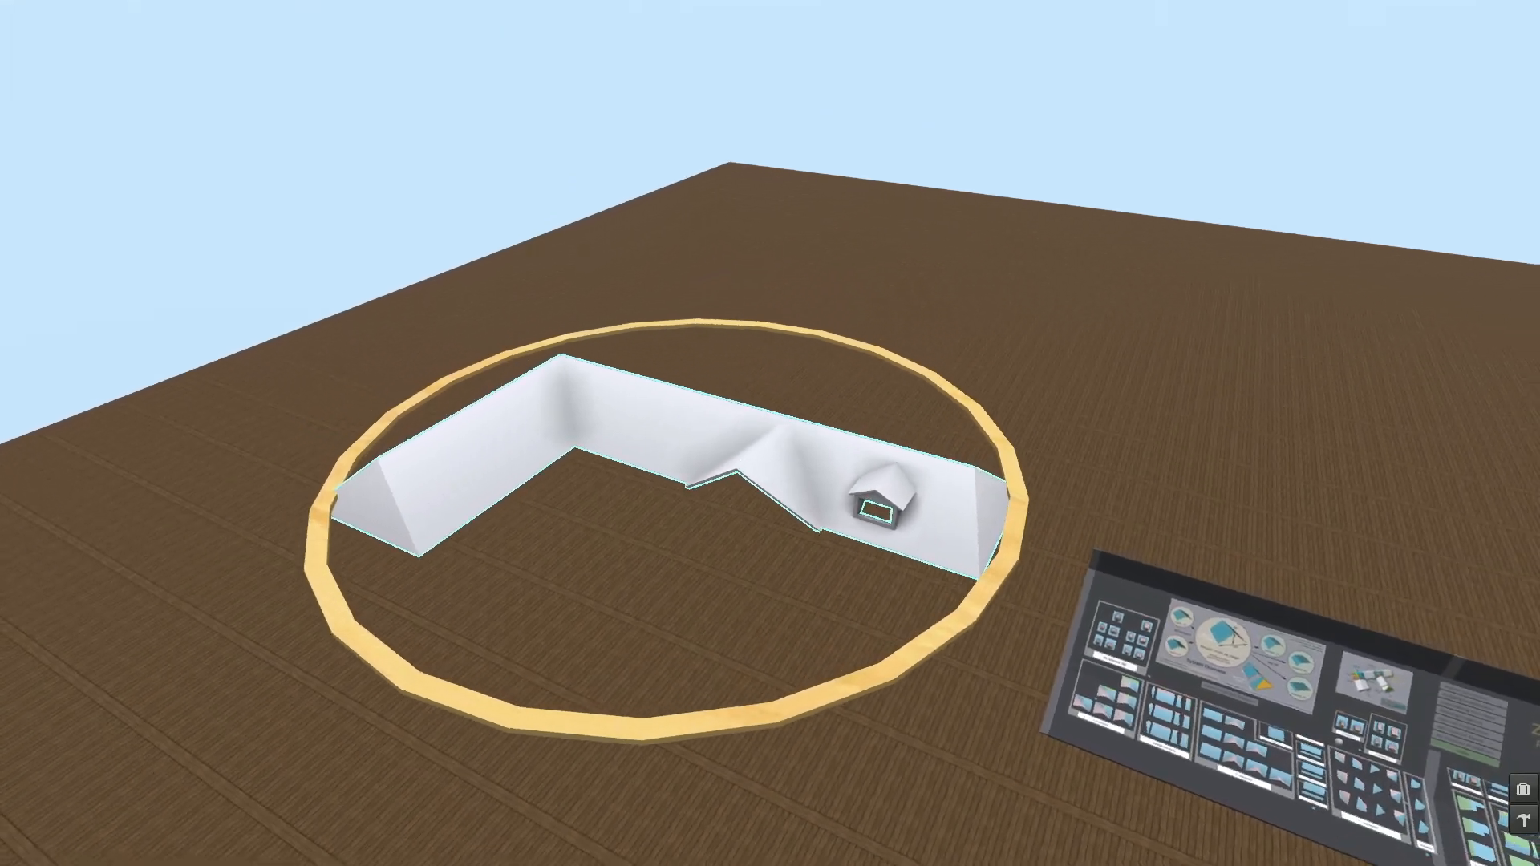
# Step: Try to enlarge the linked roof as a whole beyond the 64 m ring, and undo the resize
pyautogui.moveTo(656, 436); pyautogui.dragTo(653, 414)
pyautogui.keyDown('alt'); pyautogui.moveTo(762, 425); pyautogui.dragTo(791, 466); pyautogui.keyUp('alt')
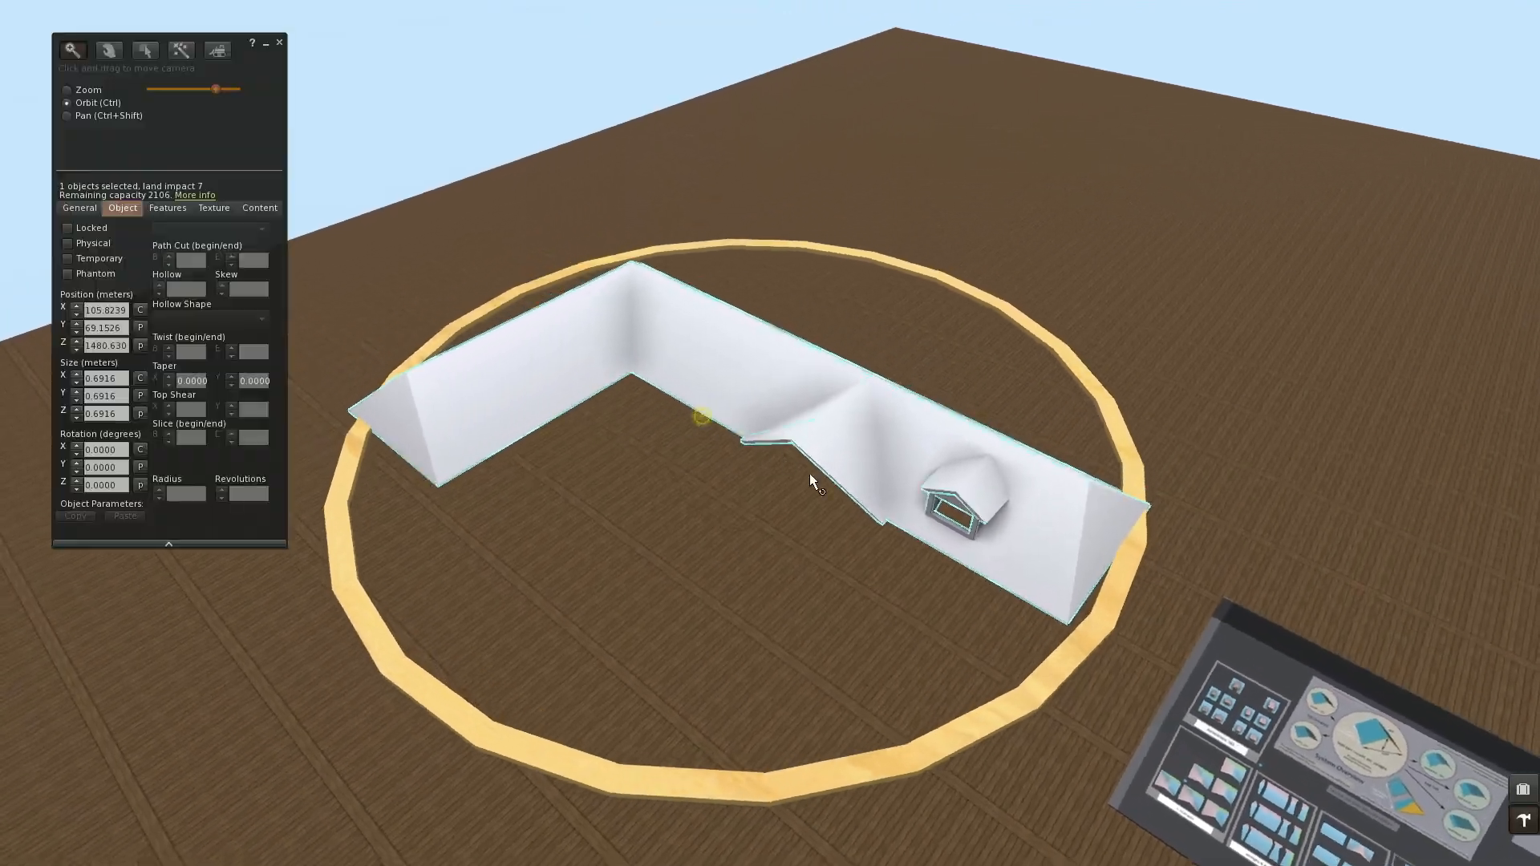
pyautogui.keyDown('ctrl'); pyautogui.keyDown('shift'); pyautogui.moveTo(1175, 447); pyautogui.dragTo(1243, 446); pyautogui.keyUp('shift'); pyautogui.keyUp('ctrl')
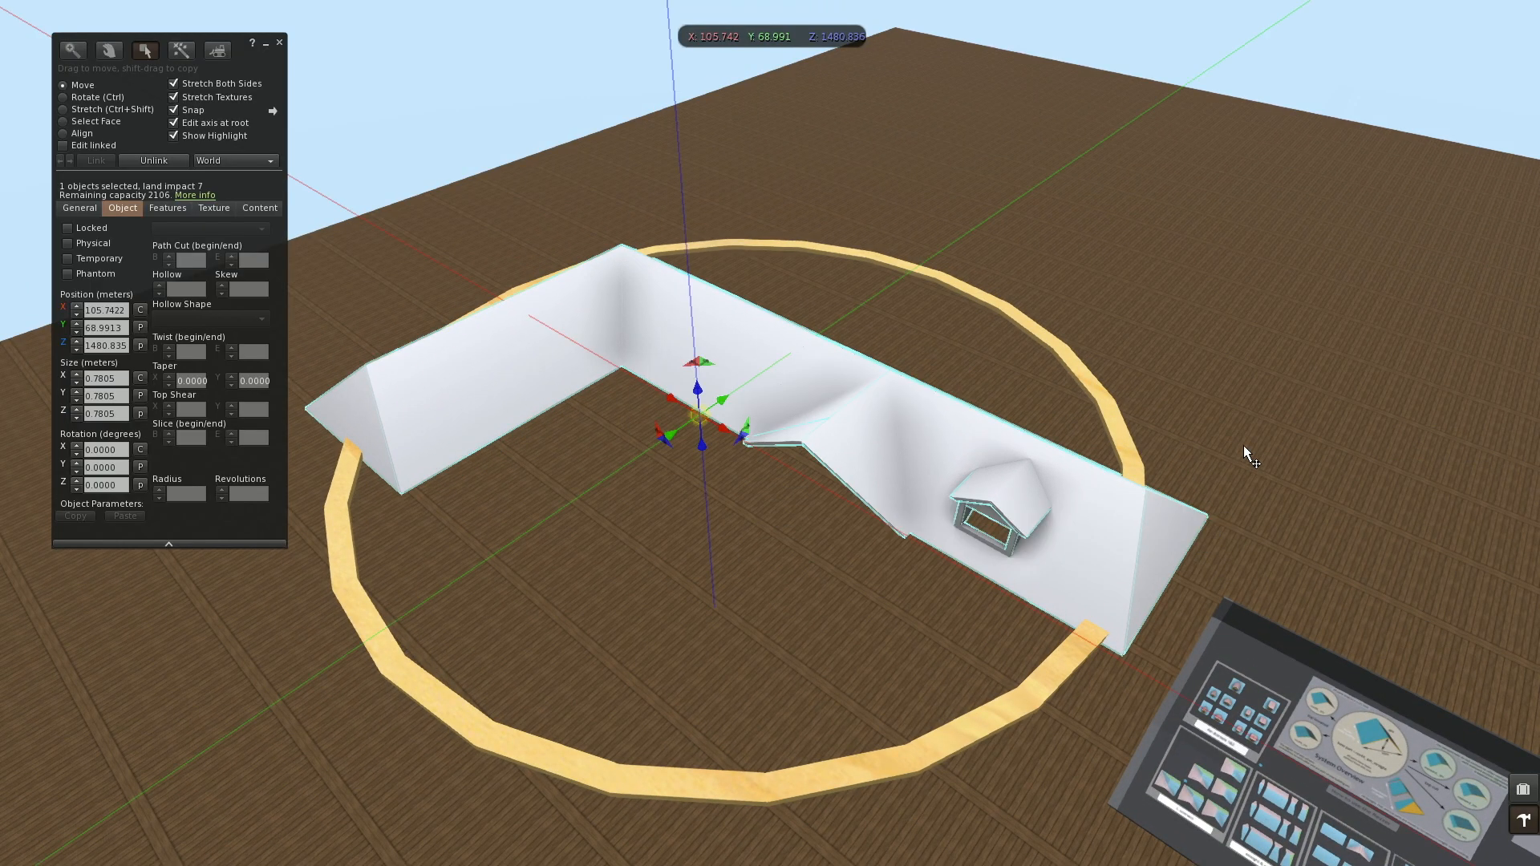
pyautogui.hotkey('ctrl', 'z')
pyautogui.keyDown('alt'); pyautogui.moveTo(880, 454); pyautogui.dragTo(770, 450); pyautogui.keyUp('alt')
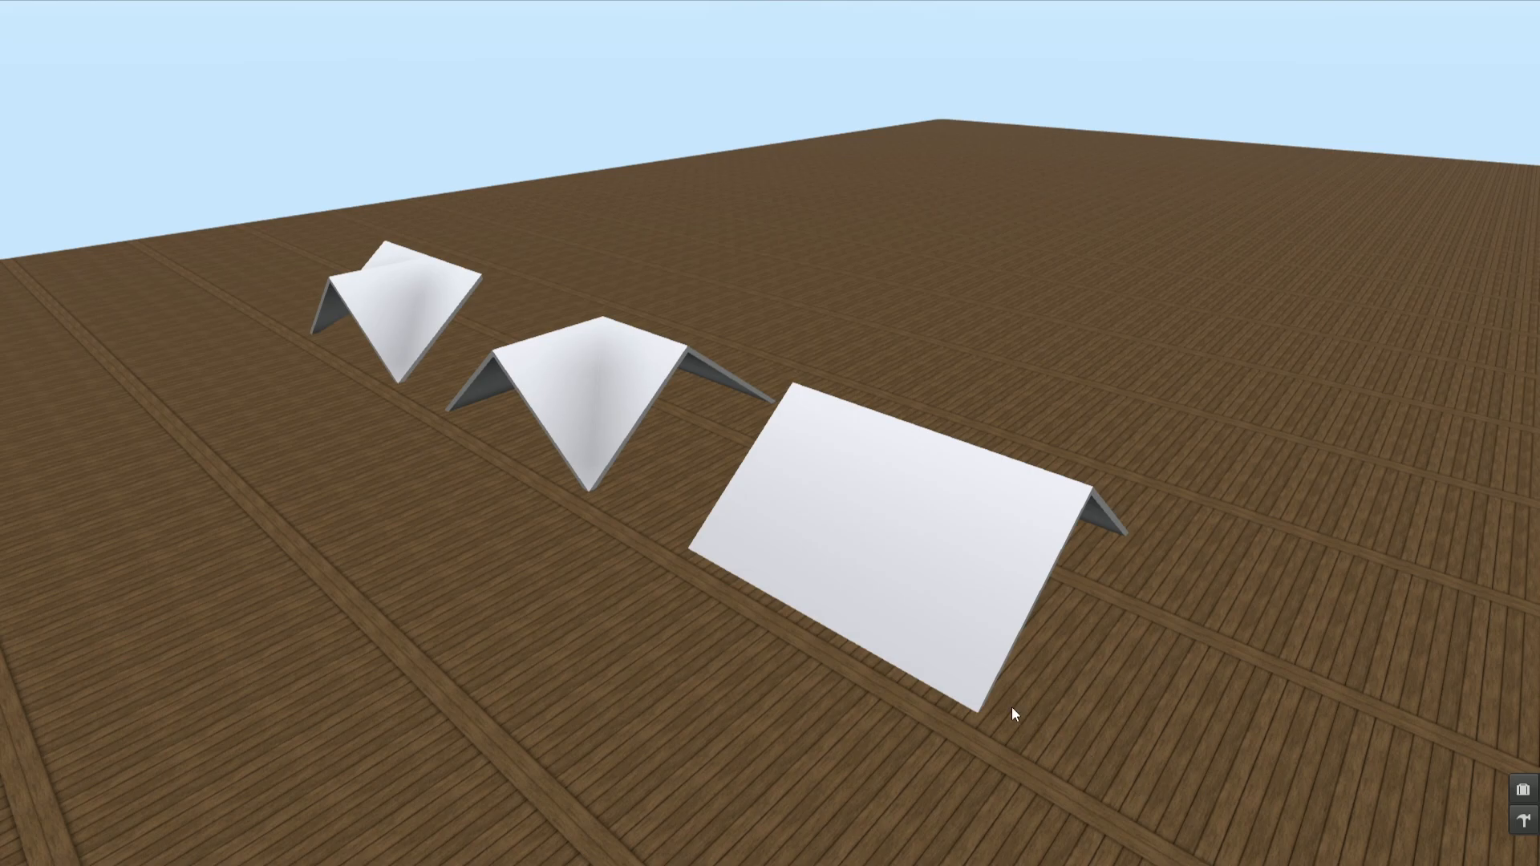
# Step: Open the straight roof section for editing, check the snapping grid options, and close them
pyautogui.rightClick(866, 529)
pyautogui.click(899, 555)
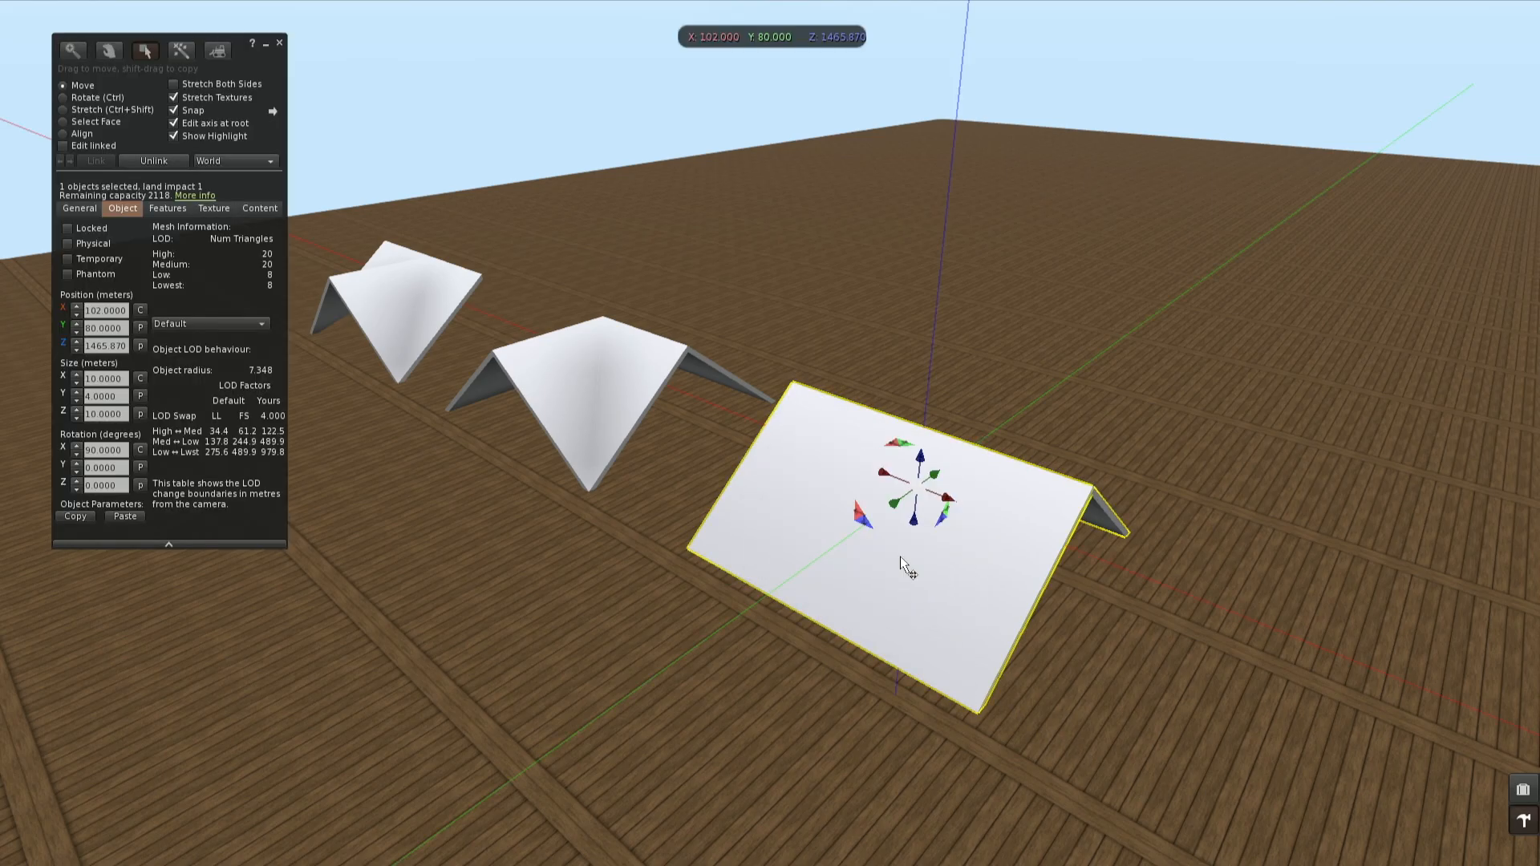
pyautogui.click(274, 112)
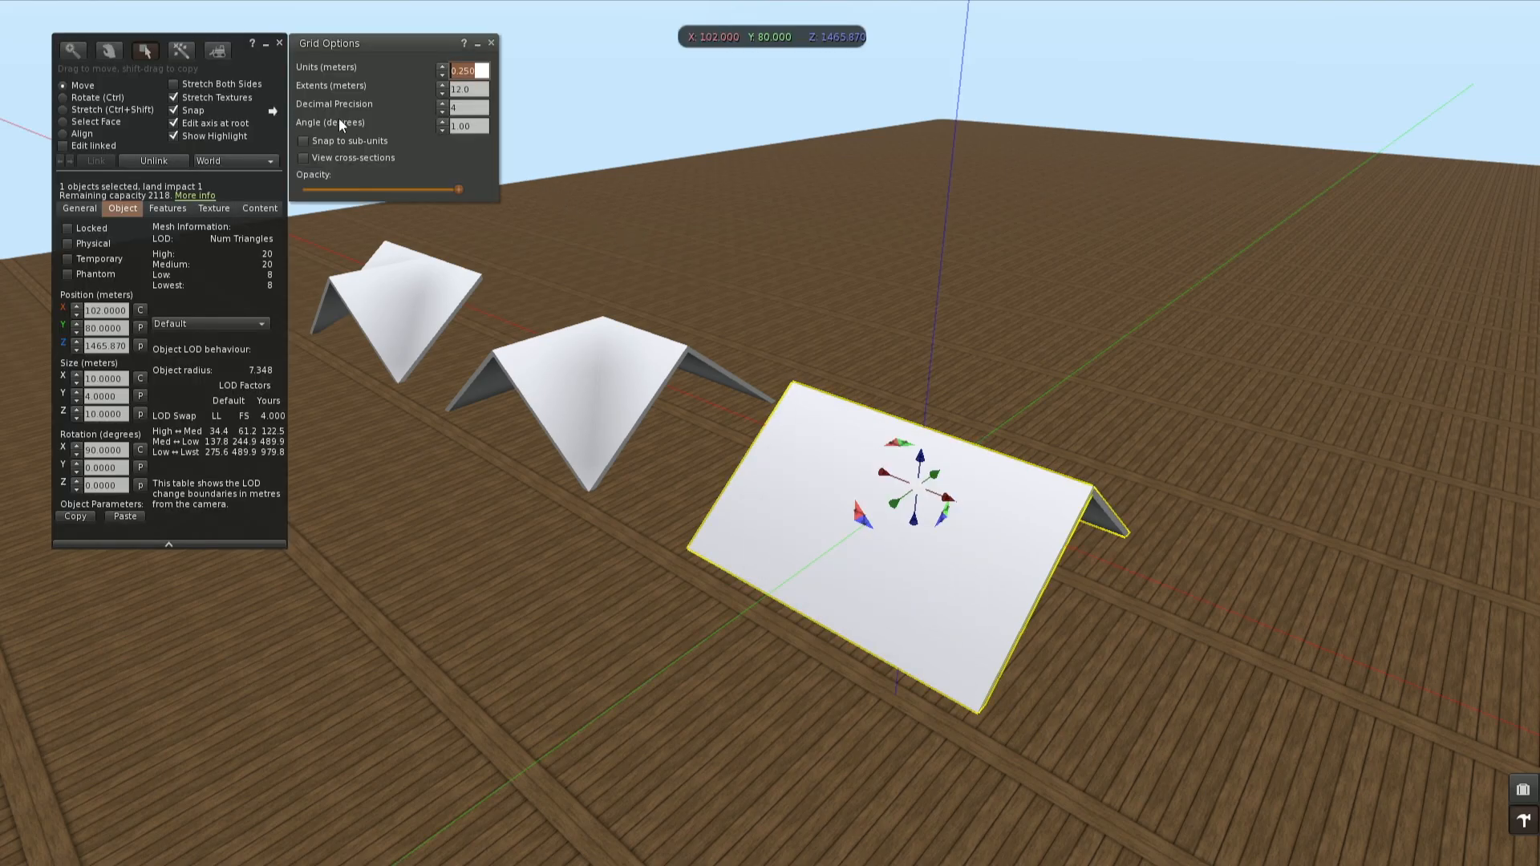
pyautogui.click(492, 43)
# Step: Snap-stretch the straight roof section to 15 m in Z
pyautogui.keyDown('alt'); pyautogui.click(420, 299); pyautogui.keyUp('alt')
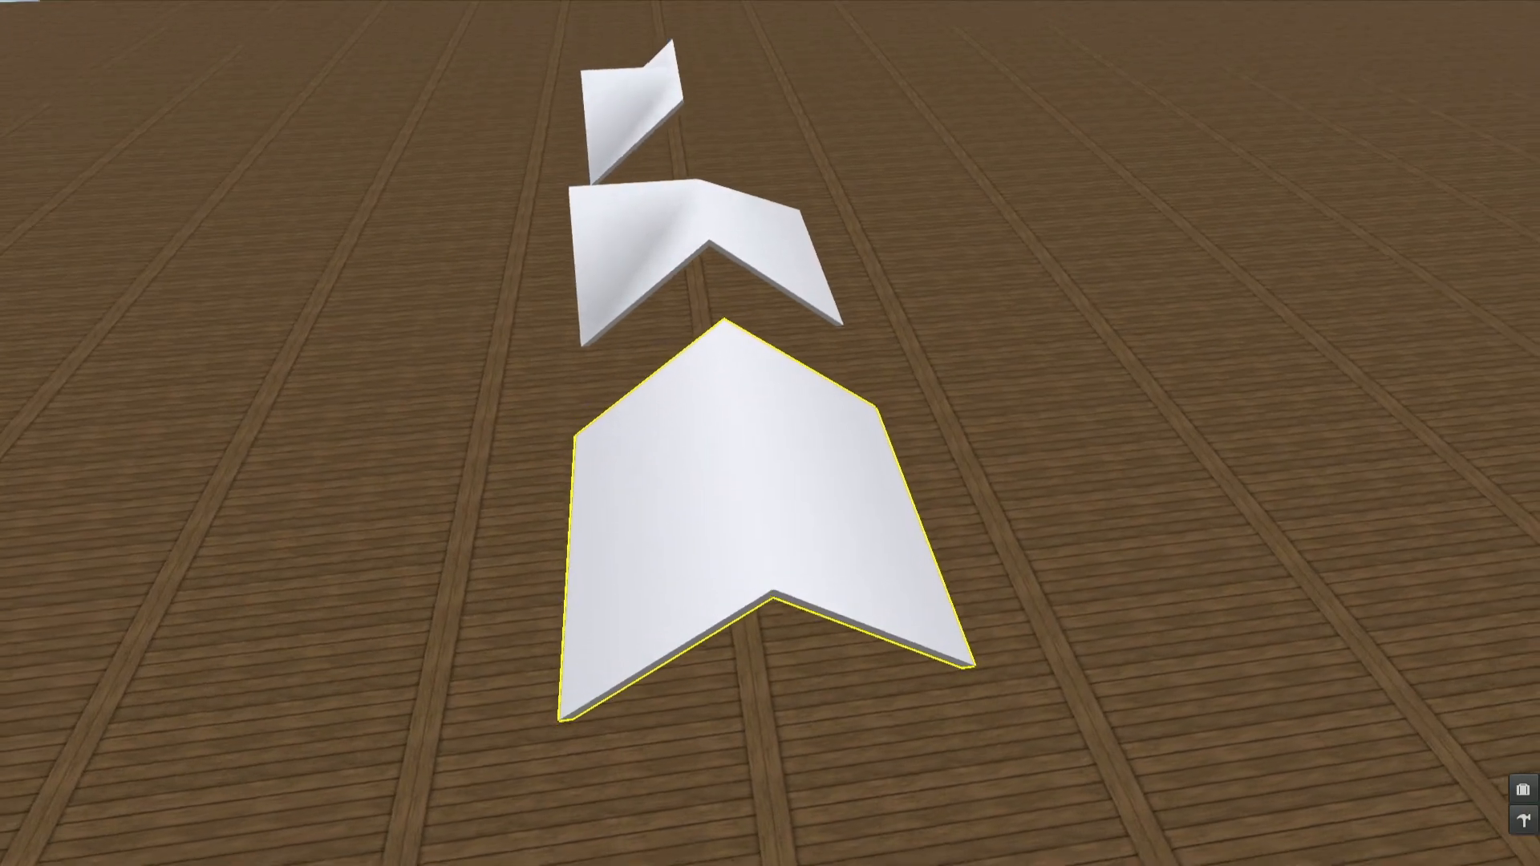
pyautogui.keyDown('alt'); pyautogui.moveTo(709, 445); pyautogui.dragTo(700, 445); pyautogui.keyUp('alt')
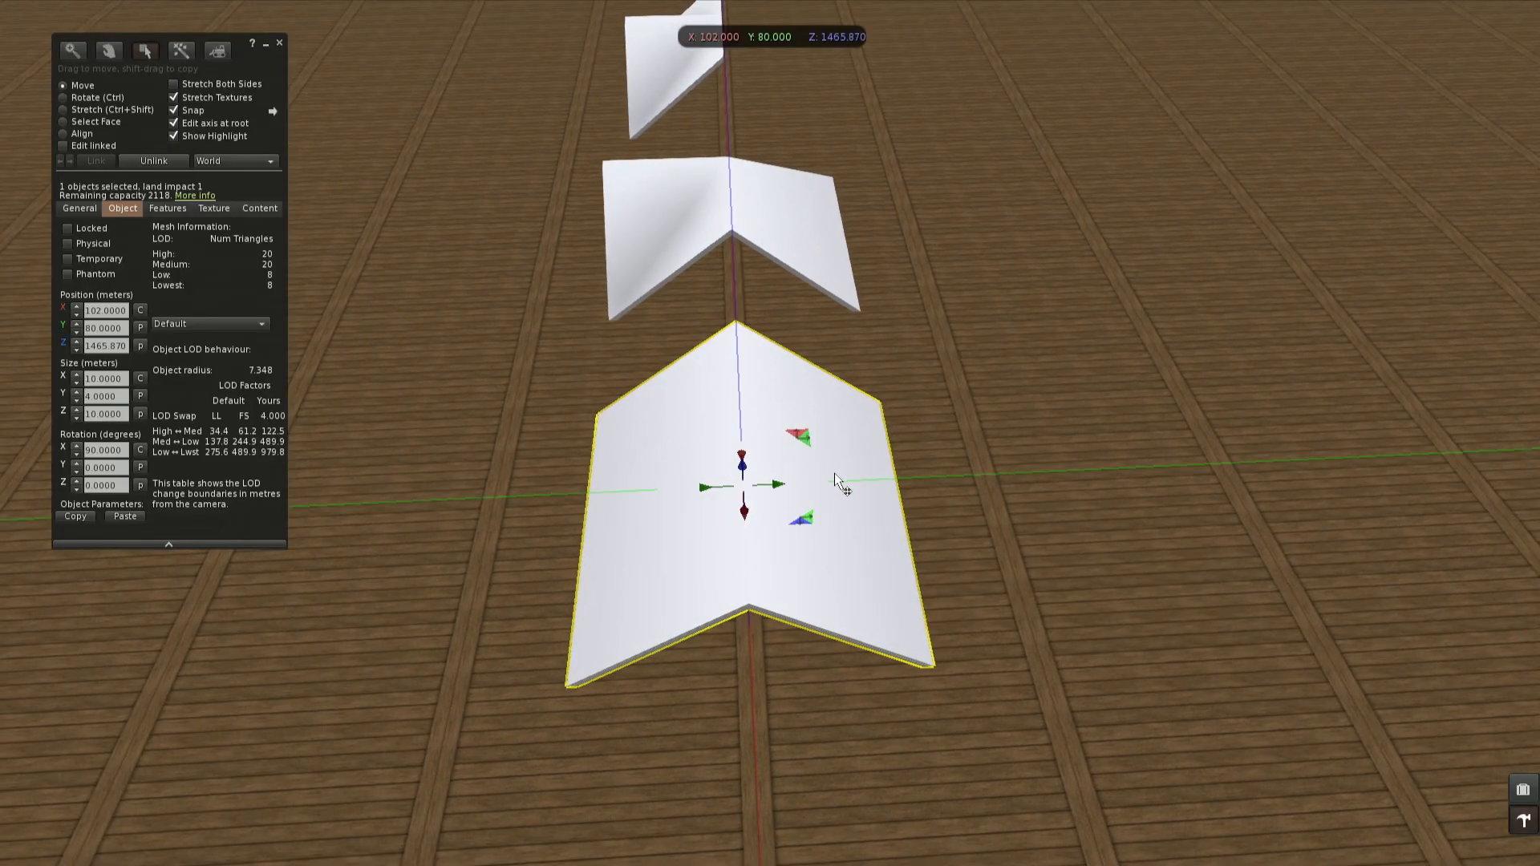
pyautogui.hotkey('ctrl', 'shift')
pyautogui.moveTo(911, 475); pyautogui.dragTo(1024, 339)
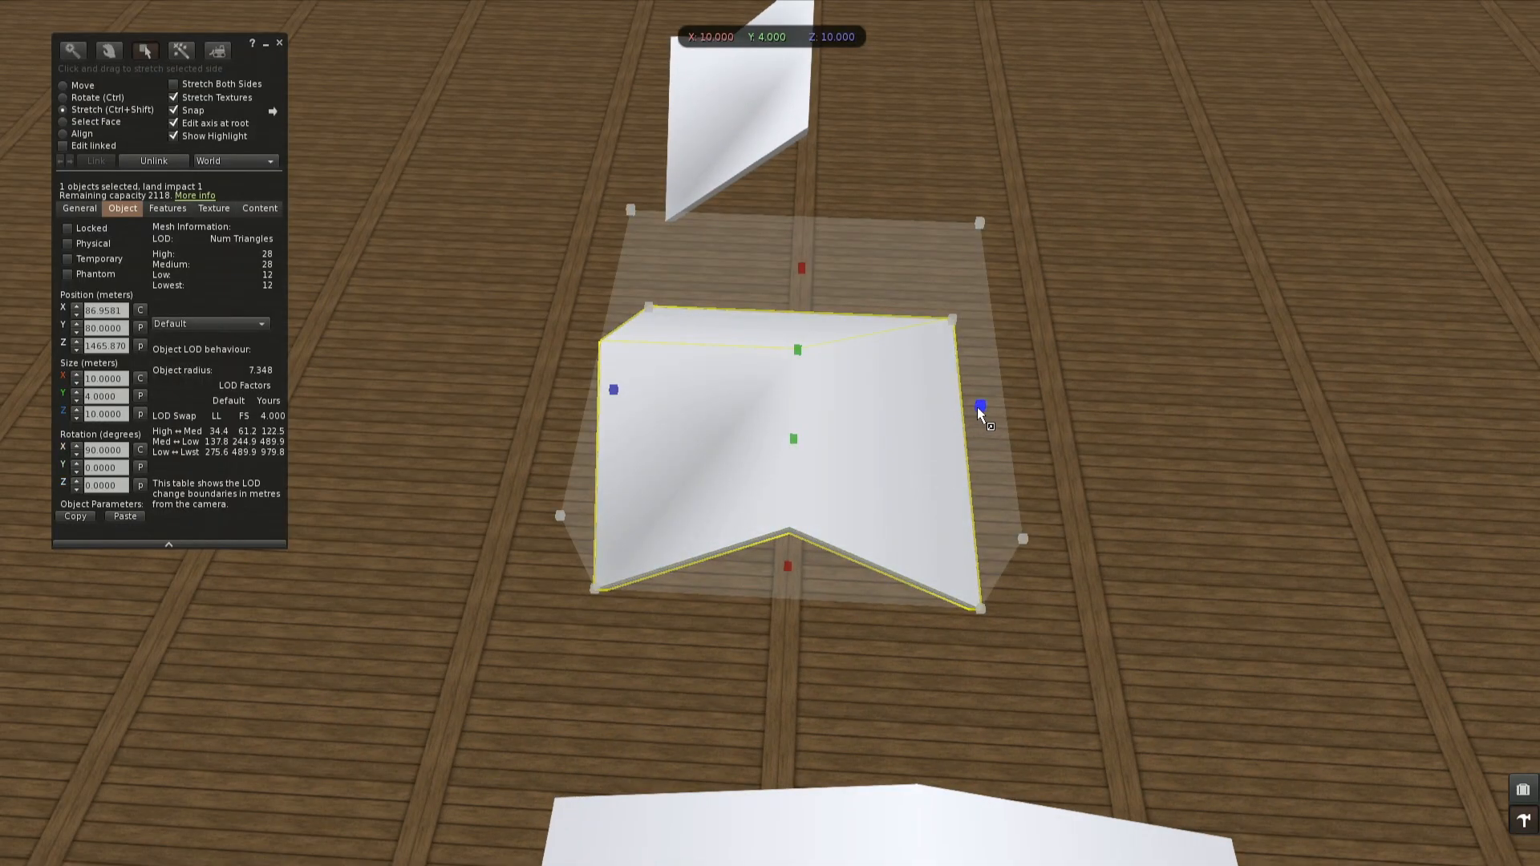
# Step: Snap-stretch the middle corner section to 15 m in Z and X, and shift it along X clear of the neighbouring section
pyautogui.moveTo(980, 410); pyautogui.dragTo(1130, 281)
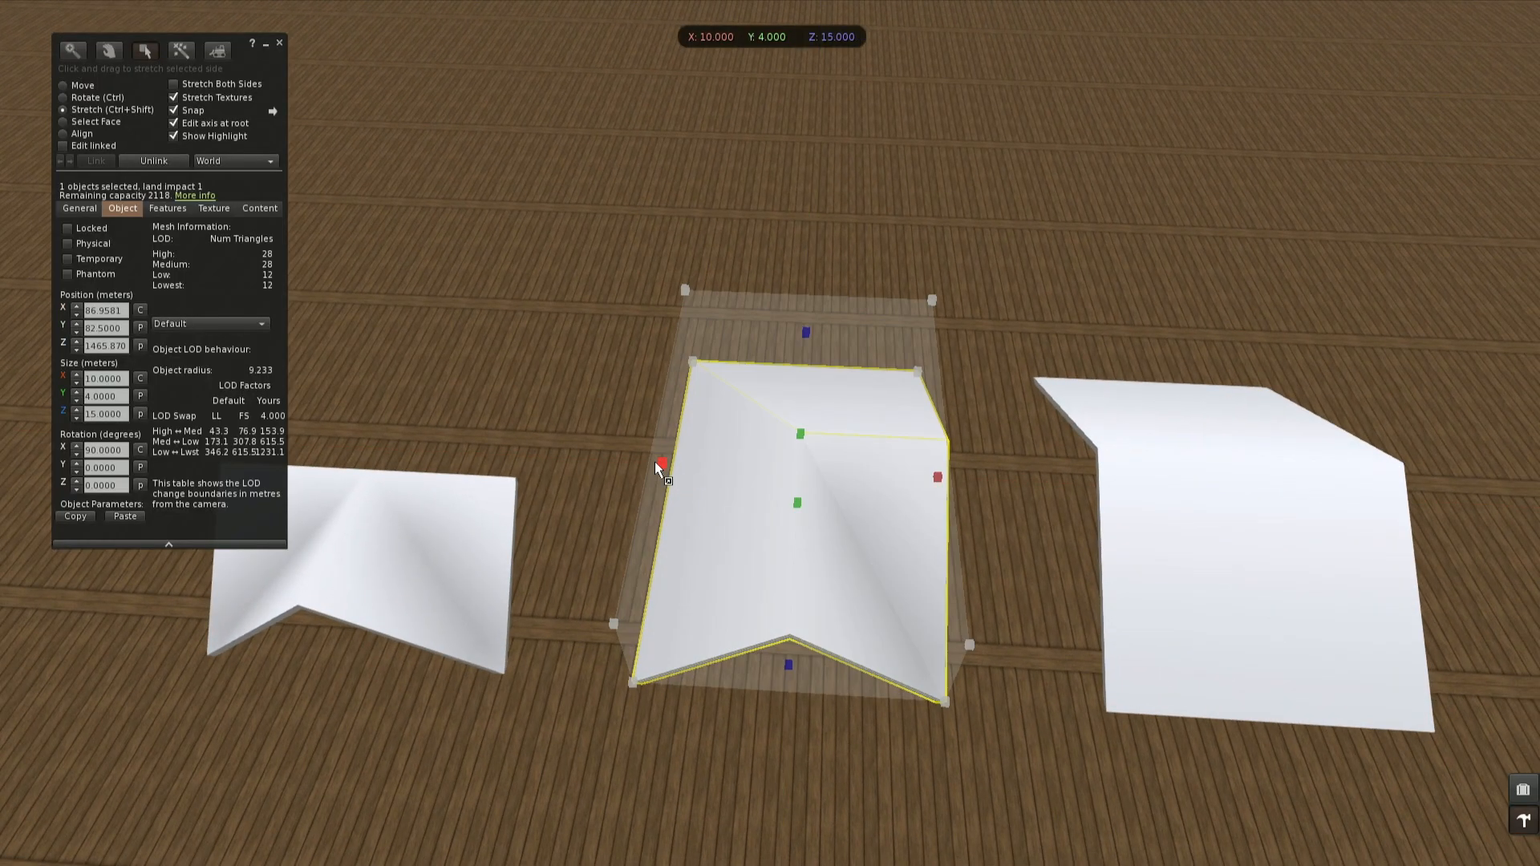
pyautogui.keyDown('ctrl'); pyautogui.keyDown('shift'); pyautogui.moveTo(656, 461); pyautogui.dragTo(571, 329); pyautogui.keyUp('shift'); pyautogui.keyUp('ctrl')
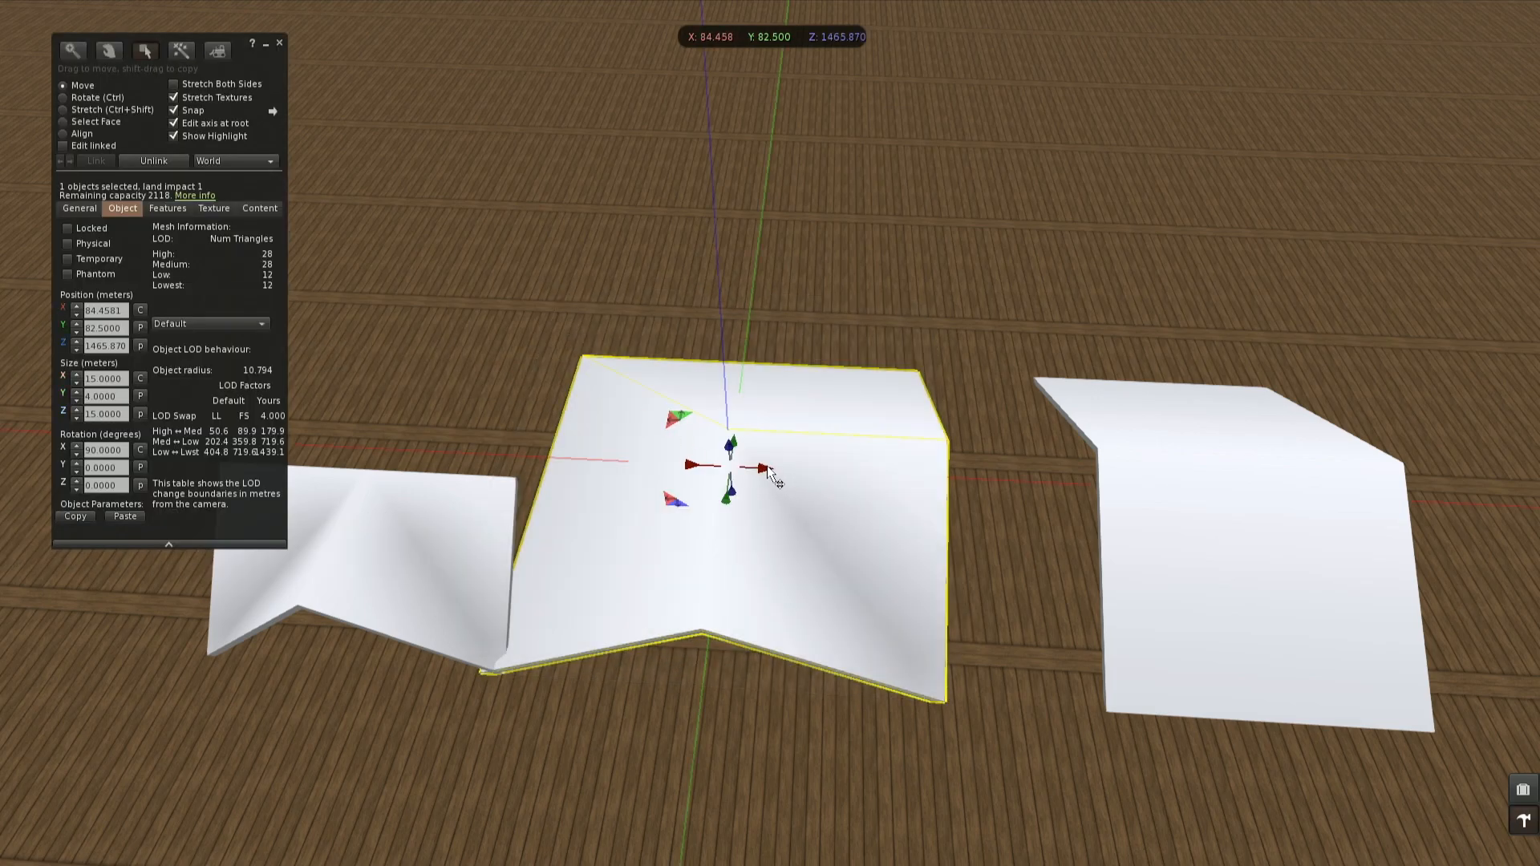
pyautogui.moveTo(766, 467); pyautogui.dragTo(814, 471)
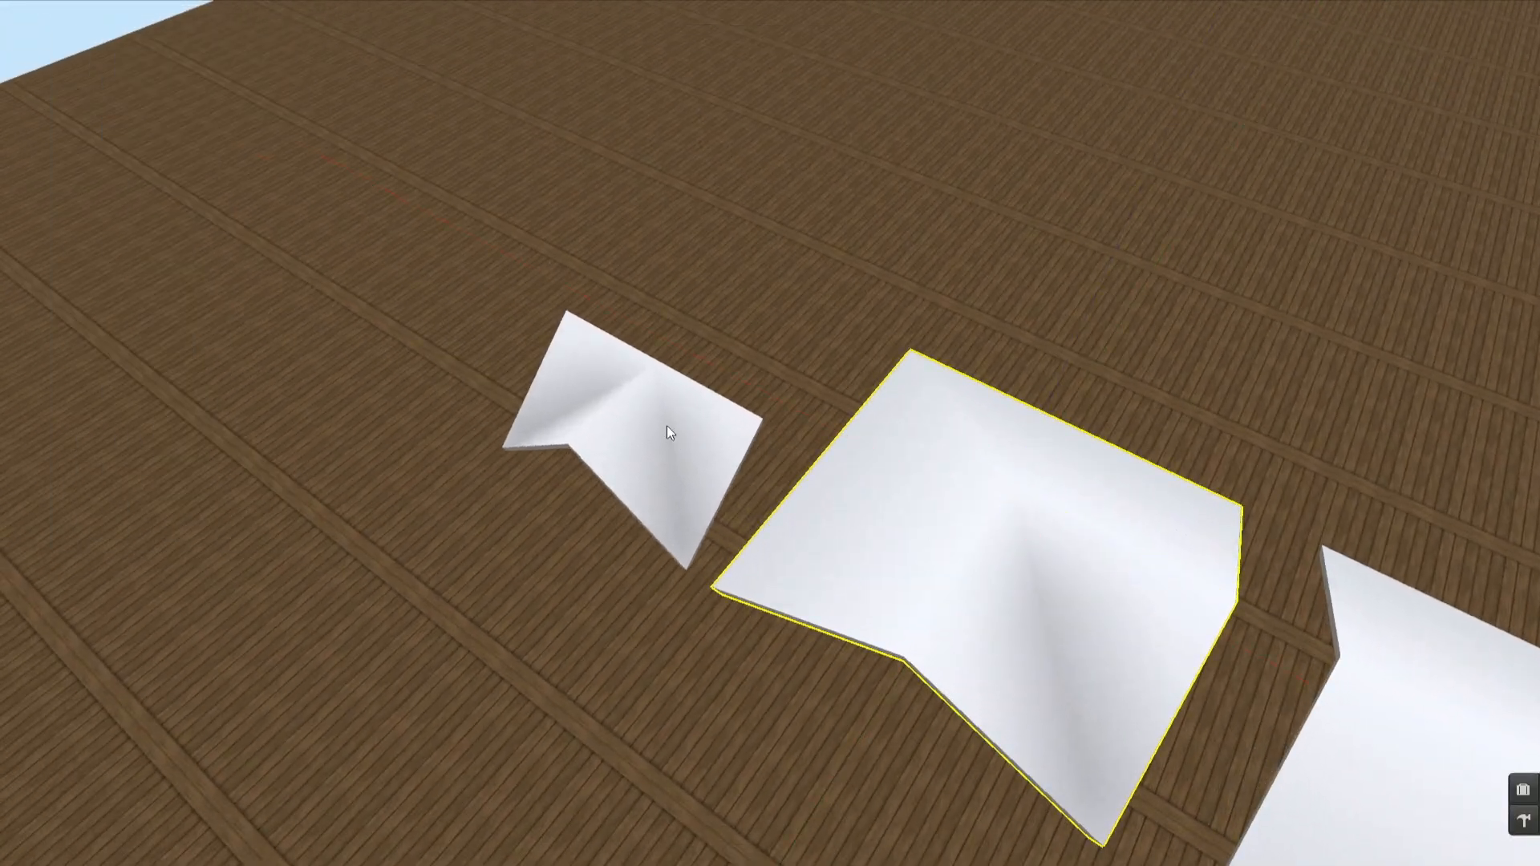
# Step: Select the smallest roof section at the end of the row and snap-stretch it to 7.5 m in Z and 15 m in X
pyautogui.click(666, 425)
pyautogui.keyDown('alt'); pyautogui.click(787, 448); pyautogui.keyUp('alt')
pyautogui.hotkey('ctrl', 'shift')
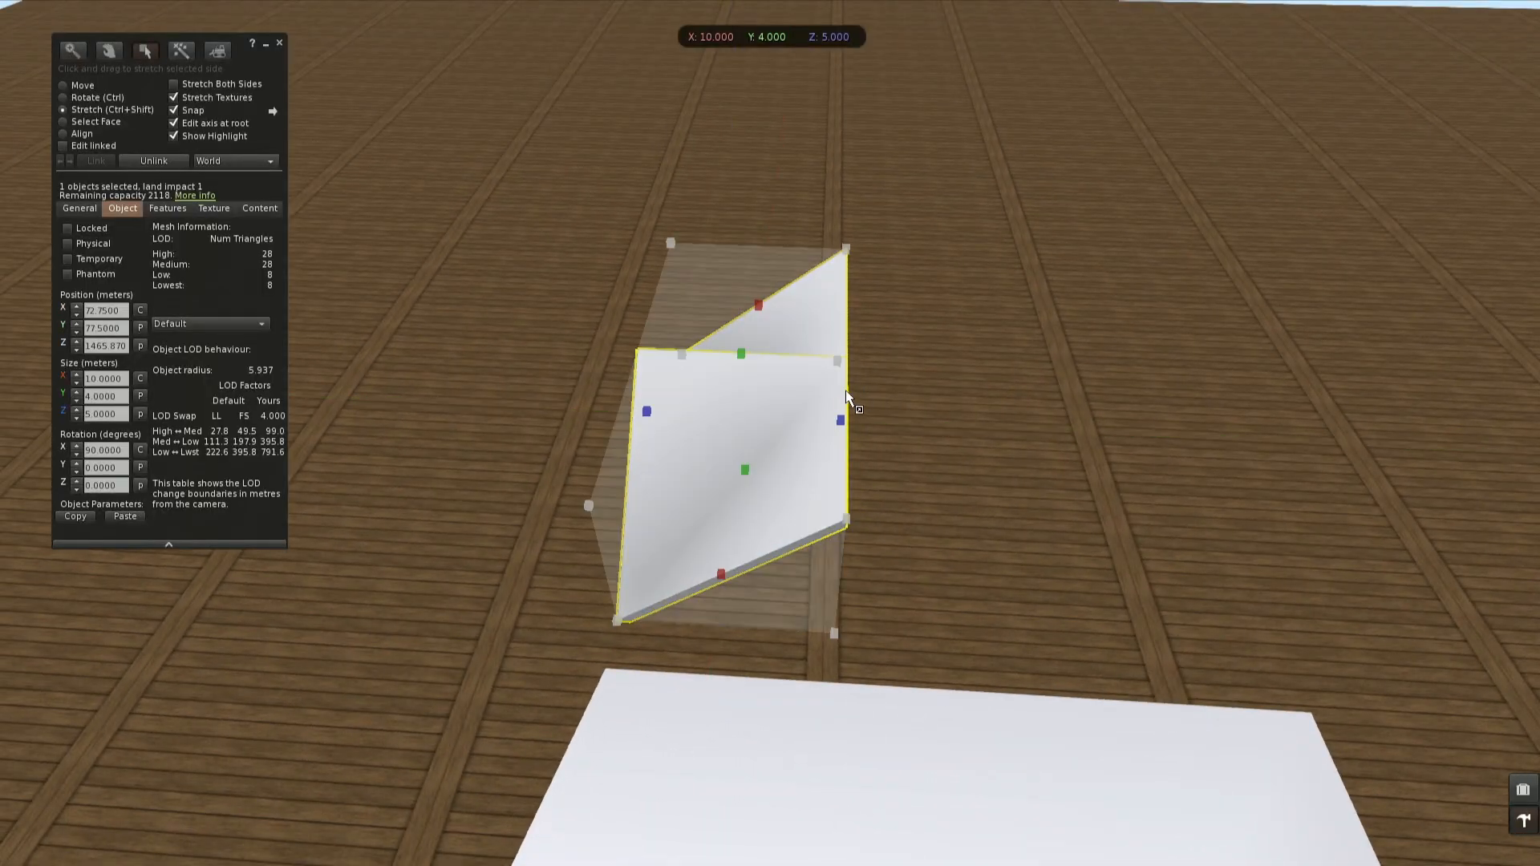
pyautogui.moveTo(841, 425); pyautogui.dragTo(970, 272)
pyautogui.keyDown('alt'); pyautogui.moveTo(870, 378); pyautogui.dragTo(1227, 378); pyautogui.keyUp('alt')
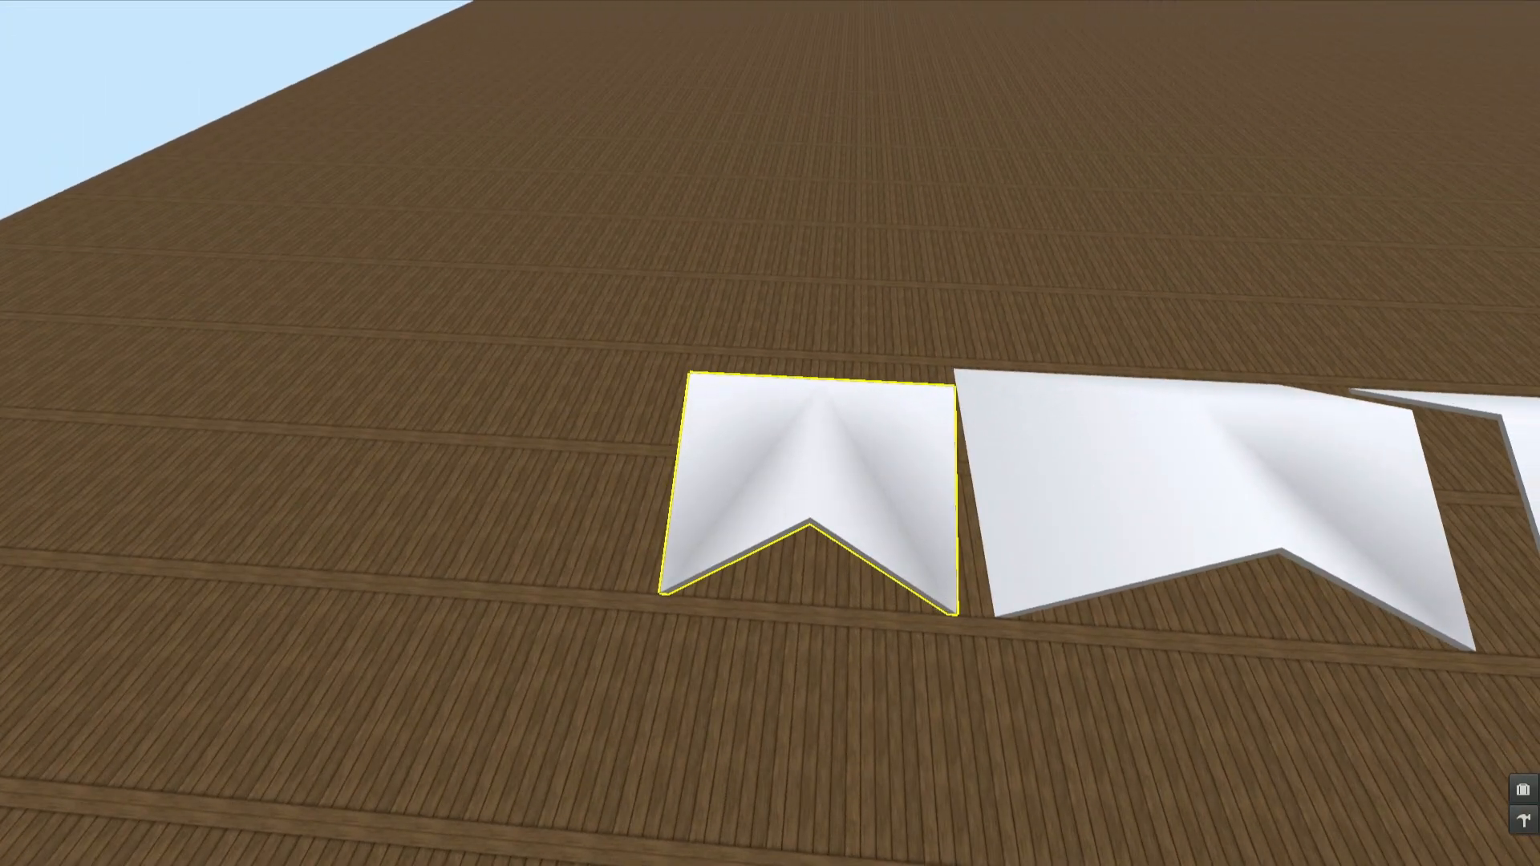
pyautogui.moveTo(678, 483); pyautogui.dragTo(510, 353)
pyautogui.keyDown('alt'); pyautogui.moveTo(771, 437); pyautogui.dragTo(640, 437); pyautogui.keyUp('alt')
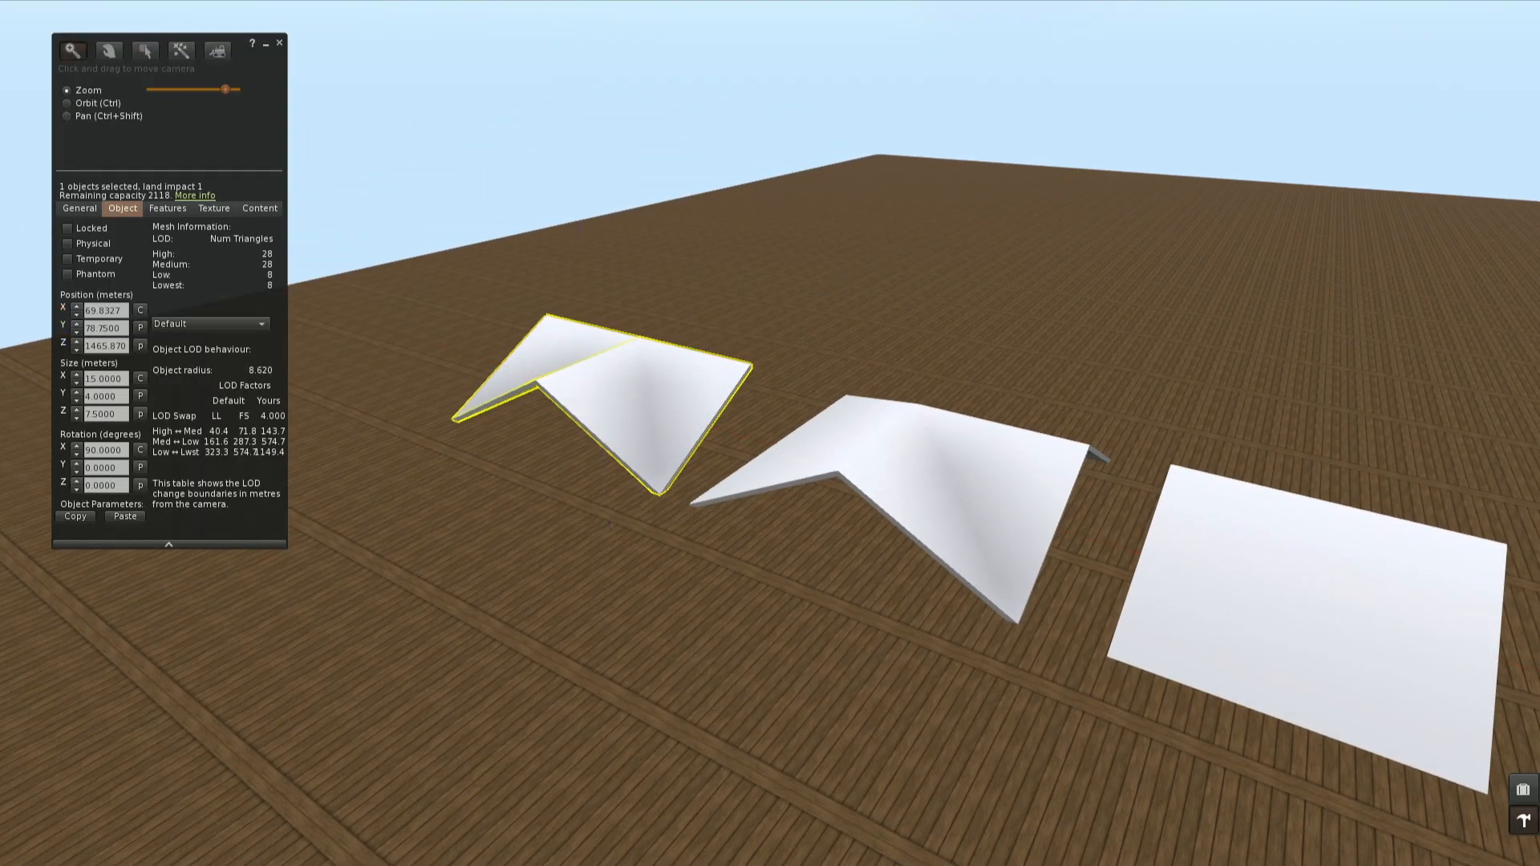
# Step: Stretch the straight roof section upward to 6.25 m in Y, and raise it further with a second stretch
pyautogui.click(871, 531)
pyautogui.keyDown('ctrl'); pyautogui.keyDown('alt'); pyautogui.moveTo(814, 419); pyautogui.dragTo(771, 449); pyautogui.keyUp('alt'); pyautogui.keyUp('ctrl')
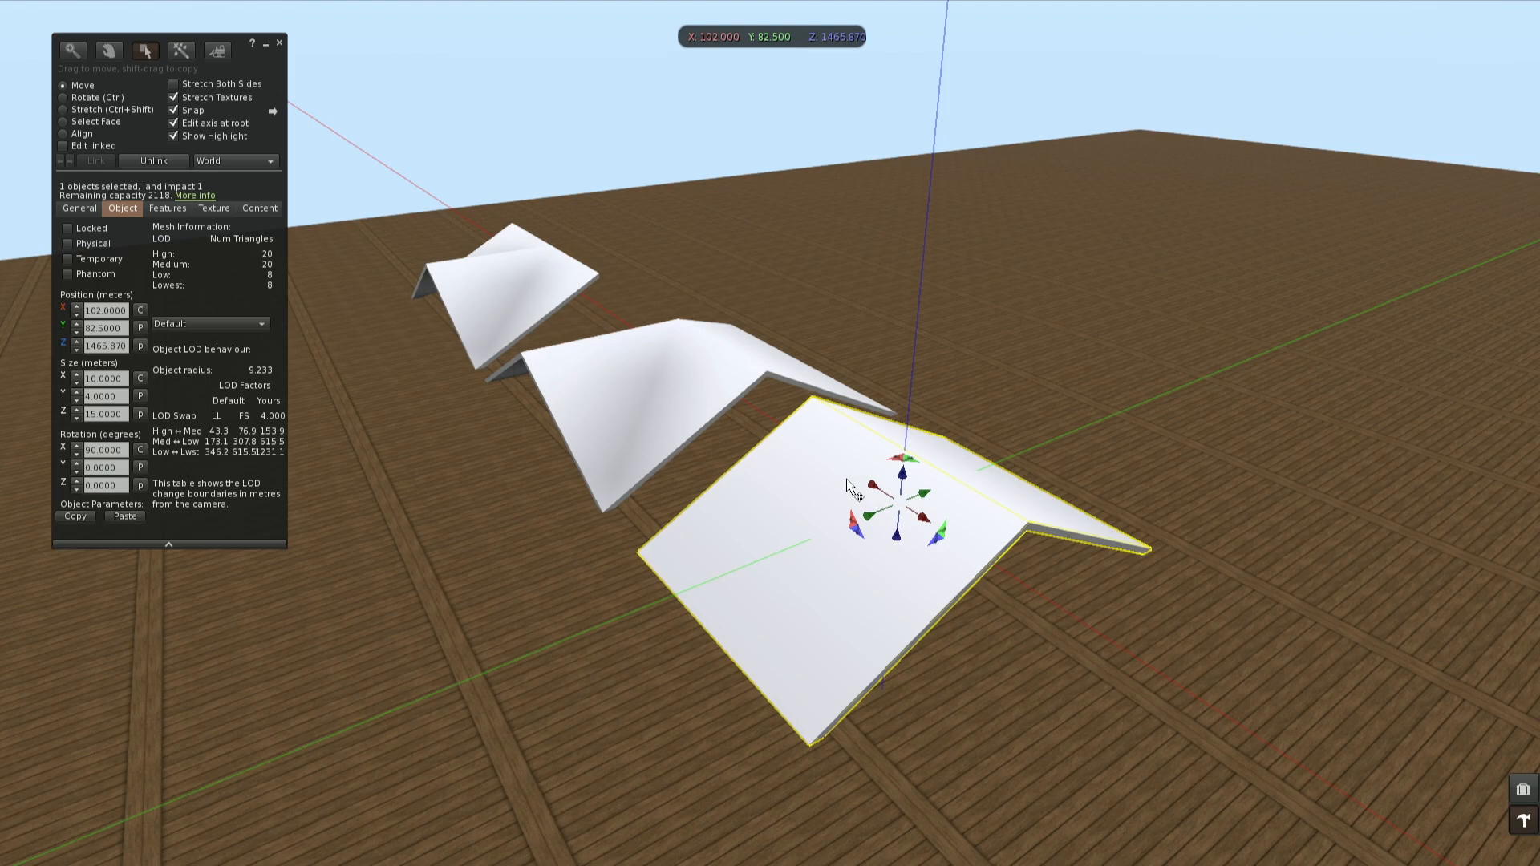
pyautogui.keyDown('ctrl'); pyautogui.keyDown('alt'); pyautogui.moveTo(828, 488); pyautogui.dragTo(743, 500); pyautogui.keyUp('alt'); pyautogui.keyUp('ctrl')
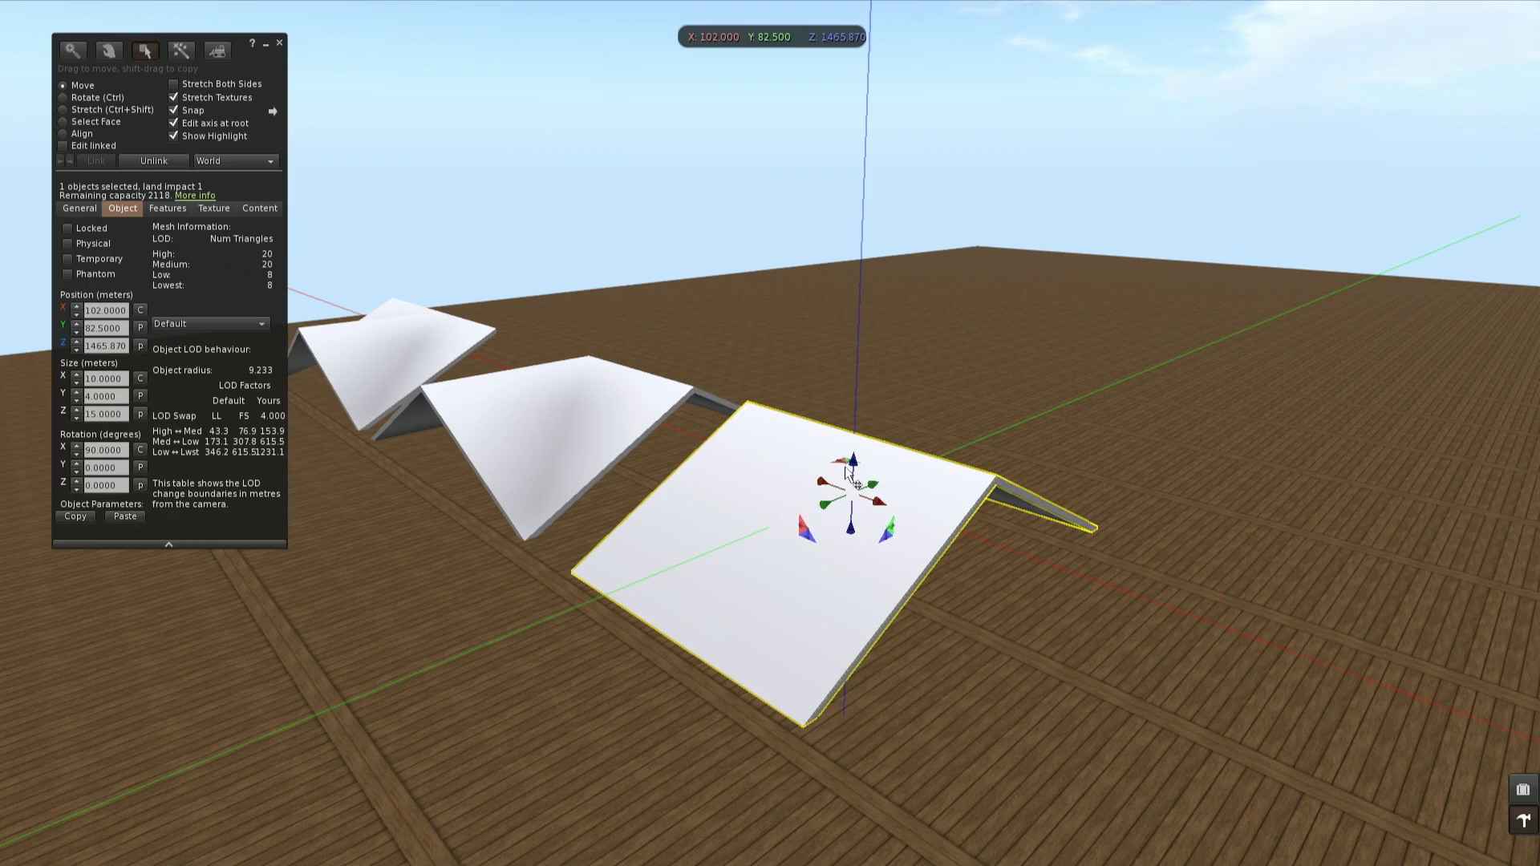
pyautogui.keyDown('alt'); pyautogui.moveTo(782, 479); pyautogui.dragTo(822, 453); pyautogui.keyUp('alt')
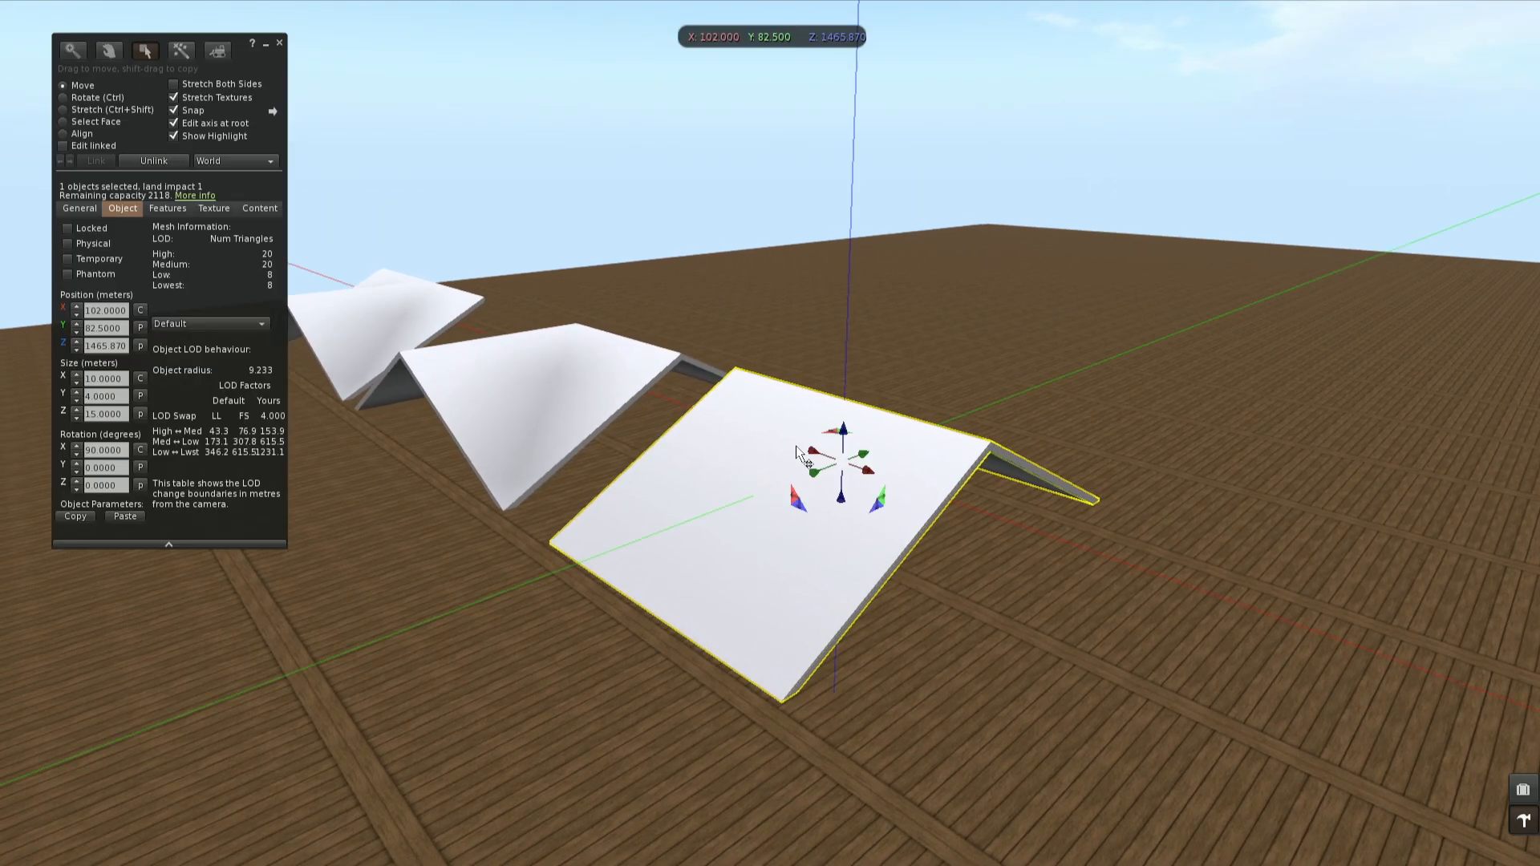
pyautogui.hotkey('ctrl', 'shift')
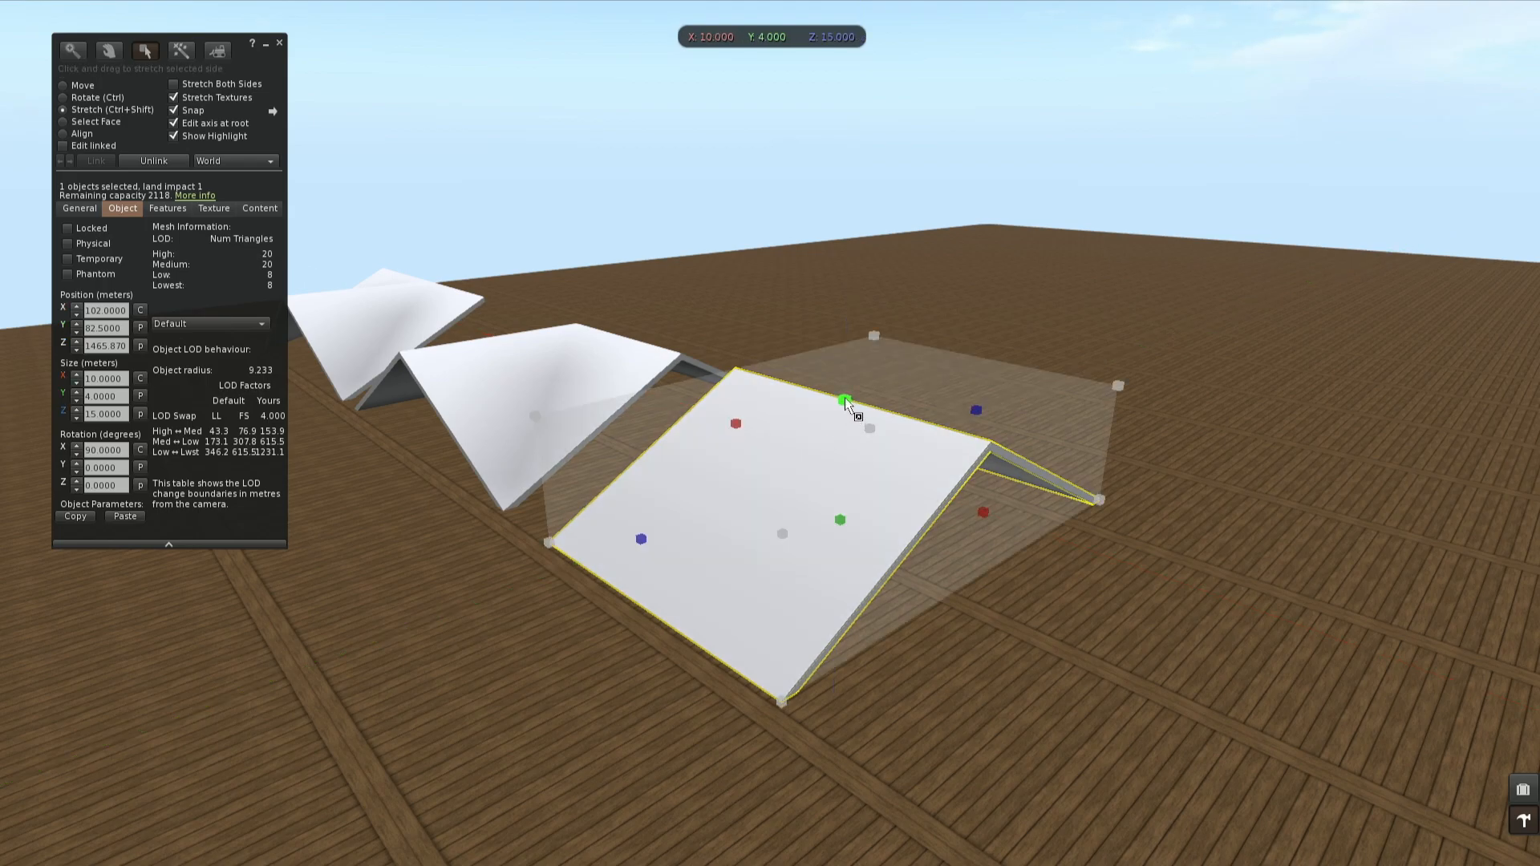
pyautogui.moveTo(846, 402); pyautogui.dragTo(942, 306)
pyautogui.keyDown('alt'); pyautogui.moveTo(906, 417); pyautogui.dragTo(766, 455); pyautogui.keyUp('alt')
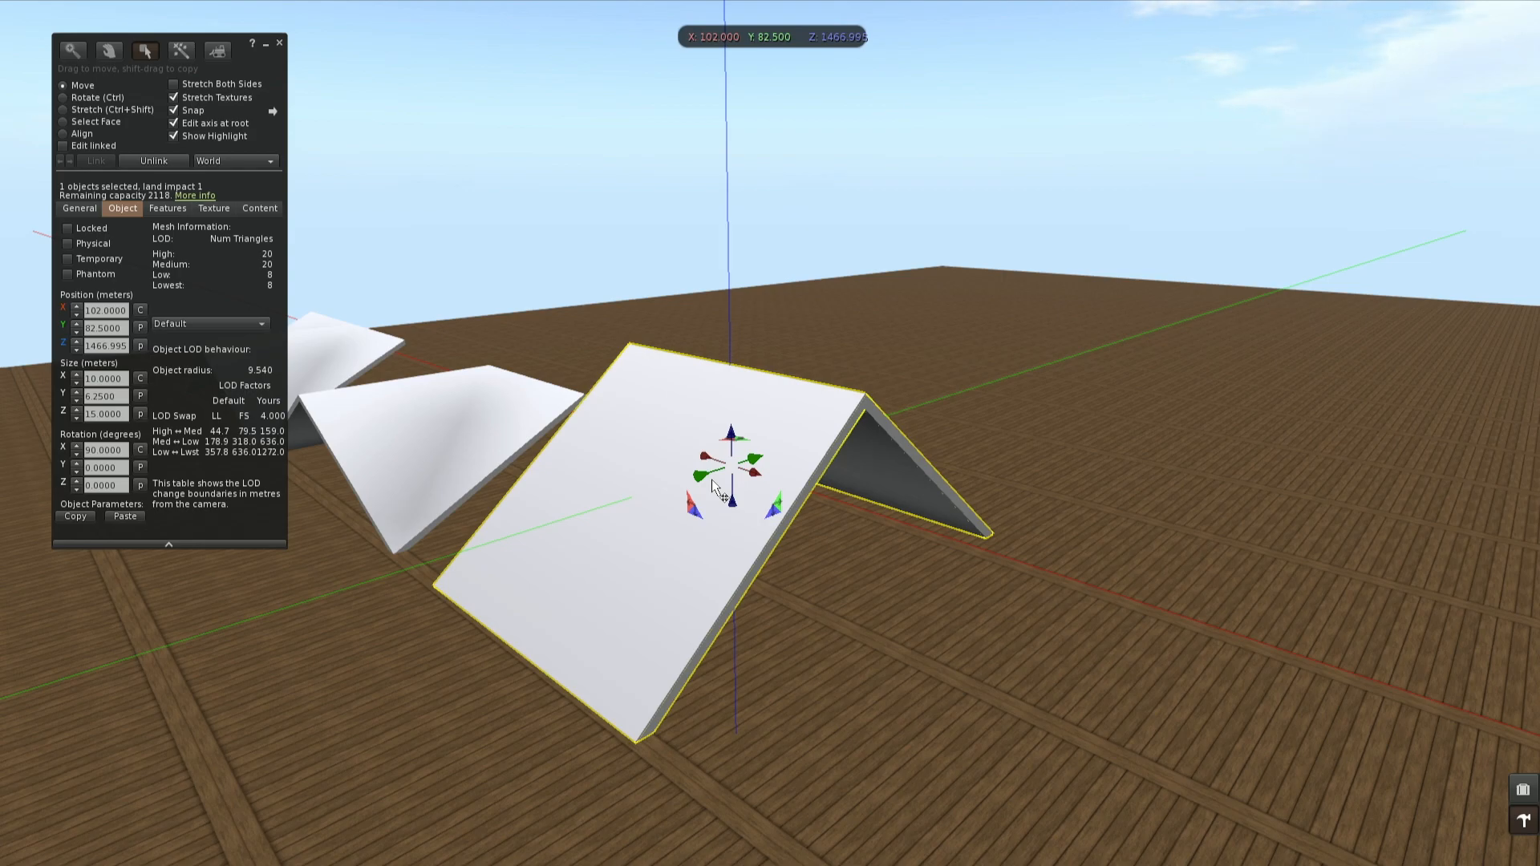
pyautogui.keyDown('alt'); pyautogui.moveTo(717, 486); pyautogui.dragTo(784, 447); pyautogui.keyUp('alt')
pyautogui.keyDown('ctrl'); pyautogui.keyDown('shift'); pyautogui.moveTo(789, 358); pyautogui.dragTo(889, 275); pyautogui.keyUp('shift'); pyautogui.keyUp('ctrl')
# Step: Select the middle corner section and stretch it upward to match the straight section's new height
pyautogui.keyDown('alt'); pyautogui.moveTo(782, 418); pyautogui.dragTo(766, 444); pyautogui.keyUp('alt')
pyautogui.keyDown('alt'); pyautogui.moveTo(628, 454); pyautogui.dragTo(628, 454); pyautogui.keyUp('alt')
pyautogui.click(791, 426)
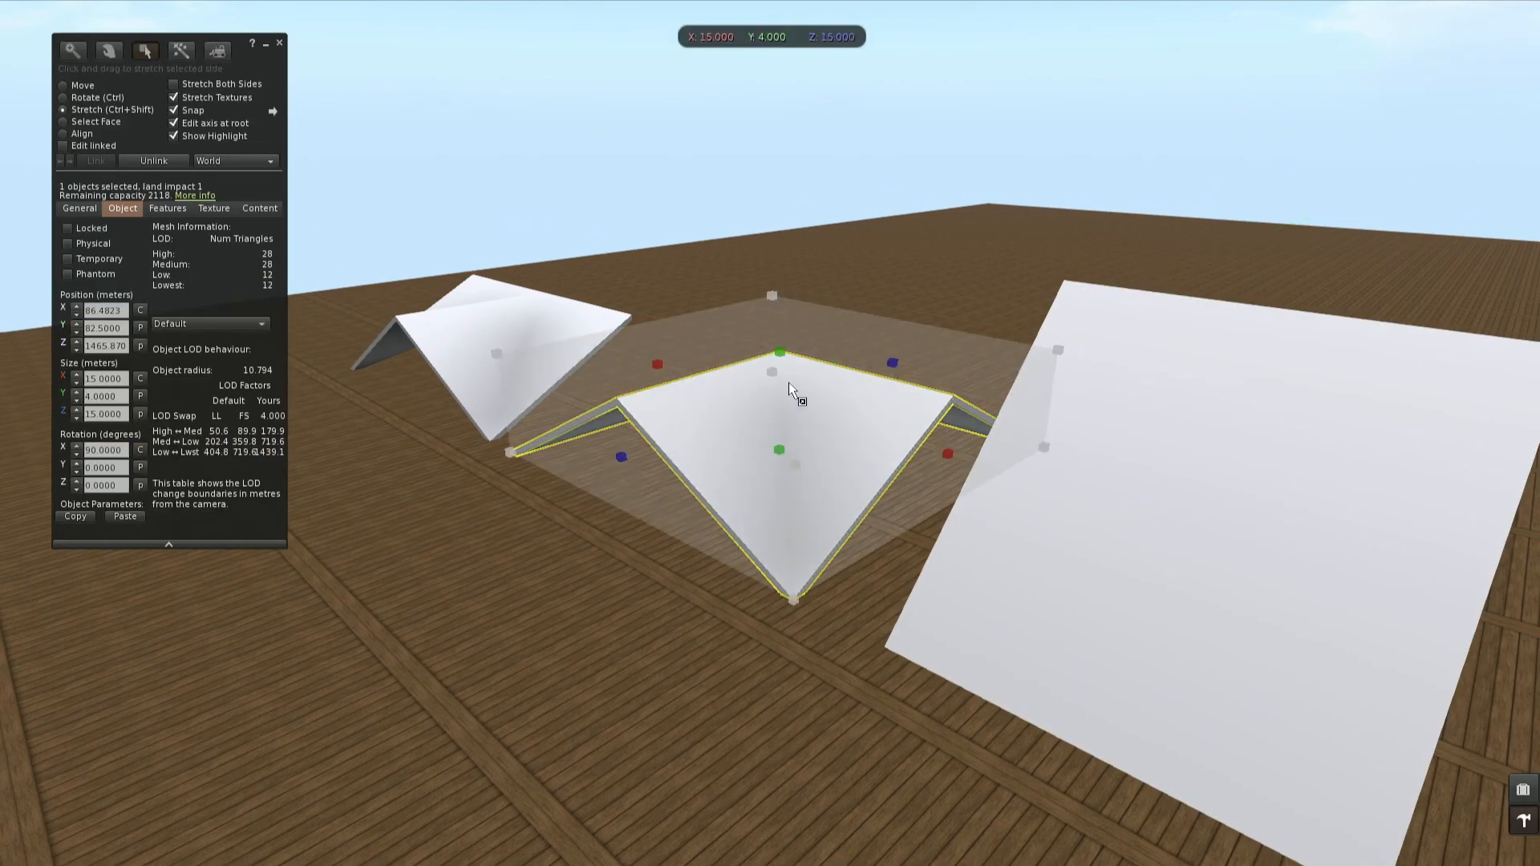
pyautogui.keyDown('ctrl'); pyautogui.keyDown('shift'); pyautogui.moveTo(783, 360); pyautogui.dragTo(870, 262); pyautogui.keyUp('shift'); pyautogui.keyUp('ctrl')
# Step: Stretch the small end section upward to 8 m in Y and close the build window
pyautogui.keyDown('alt'); pyautogui.moveTo(533, 343); pyautogui.dragTo(532, 296); pyautogui.keyUp('alt')
pyautogui.click(766, 445)
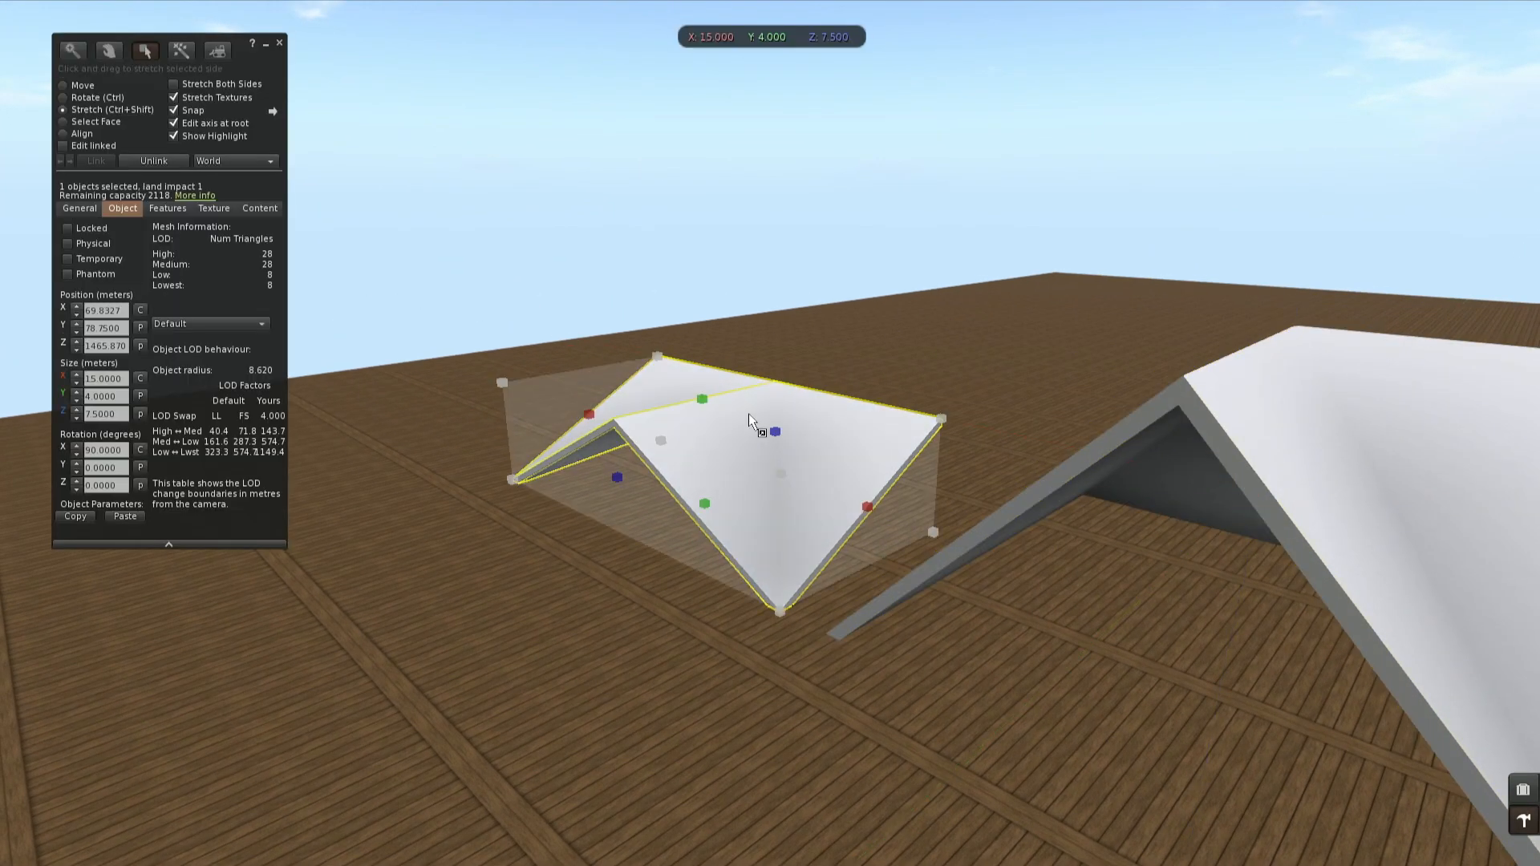
pyautogui.keyDown('ctrl'); pyautogui.keyDown('shift'); pyautogui.moveTo(702, 399); pyautogui.dragTo(818, 298); pyautogui.keyUp('shift'); pyautogui.keyUp('ctrl')
pyautogui.keyDown('alt'); pyautogui.moveTo(1363, 513); pyautogui.dragTo(760, 451); pyautogui.keyUp('alt')
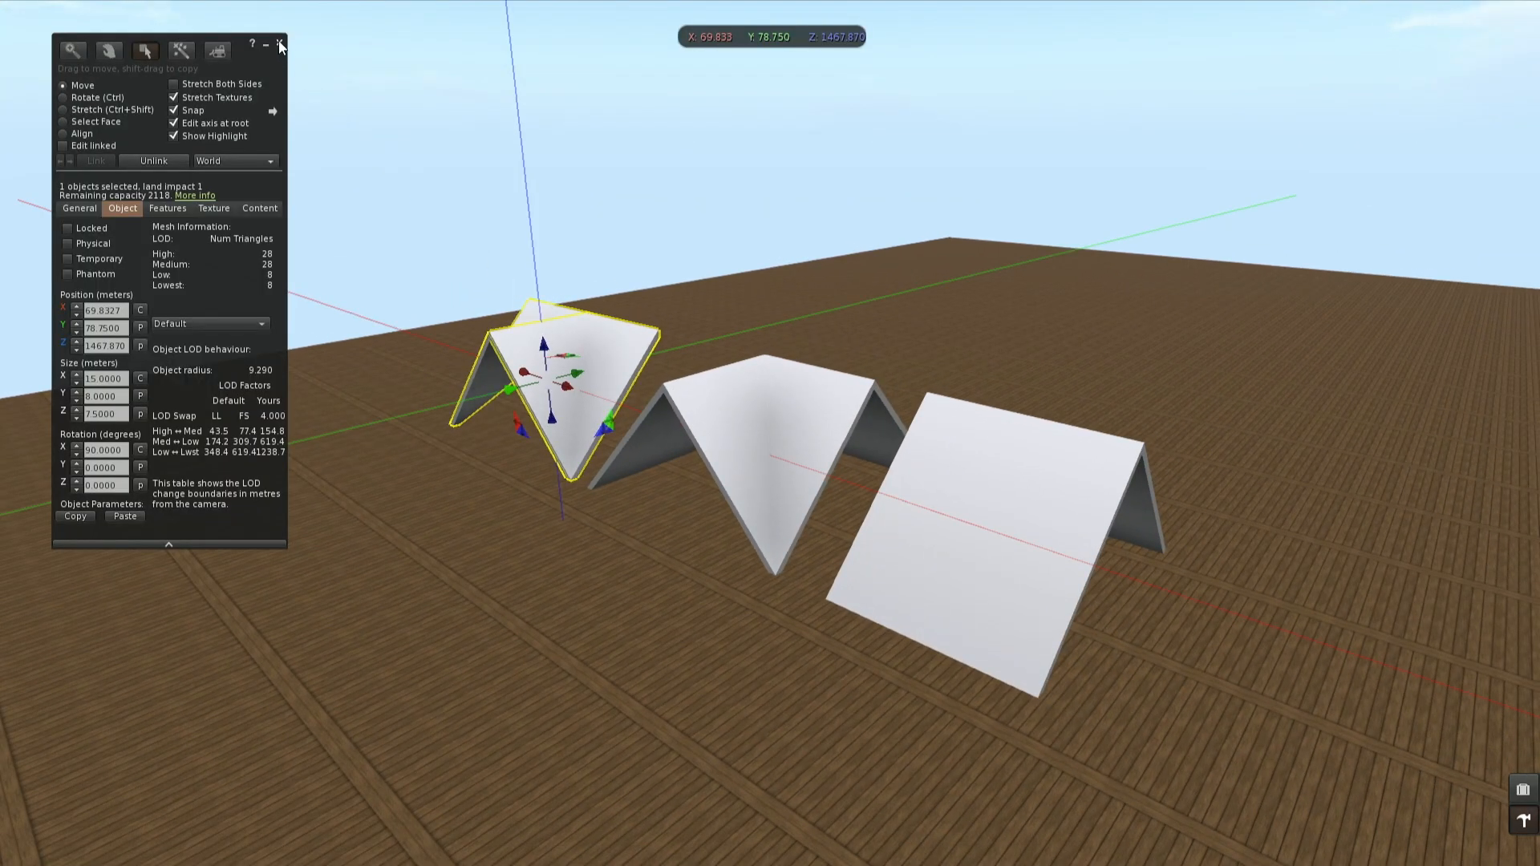
pyautogui.click(280, 44)
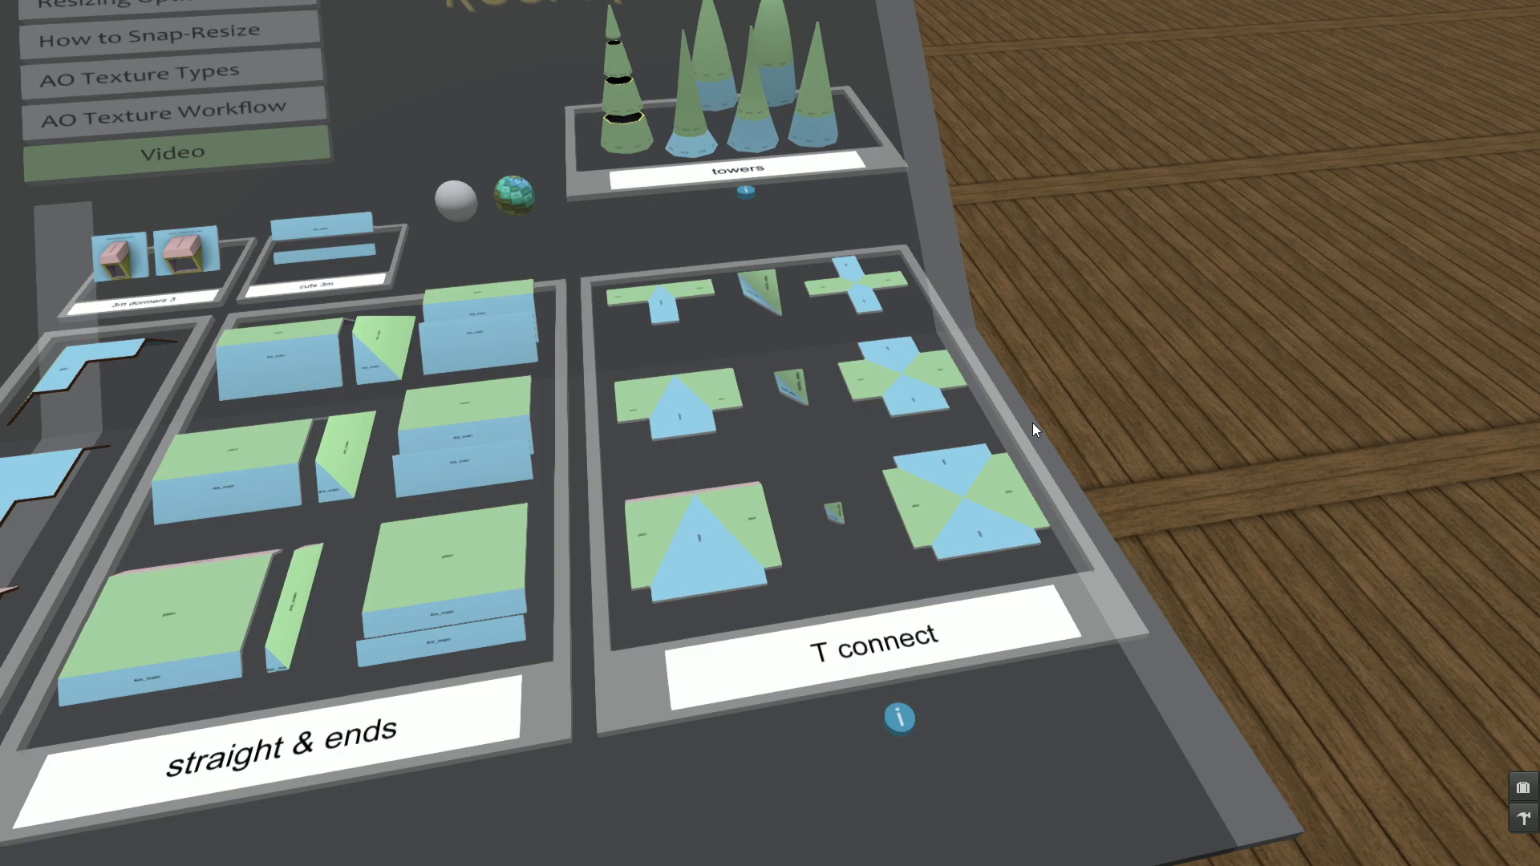
# Step: View the T connect parts on the rezzer, and request the UV Mapper texture from the texture-giving globe near the towers
pyautogui.keyDown('alt'); pyautogui.click(920, 530); pyautogui.keyUp('alt')
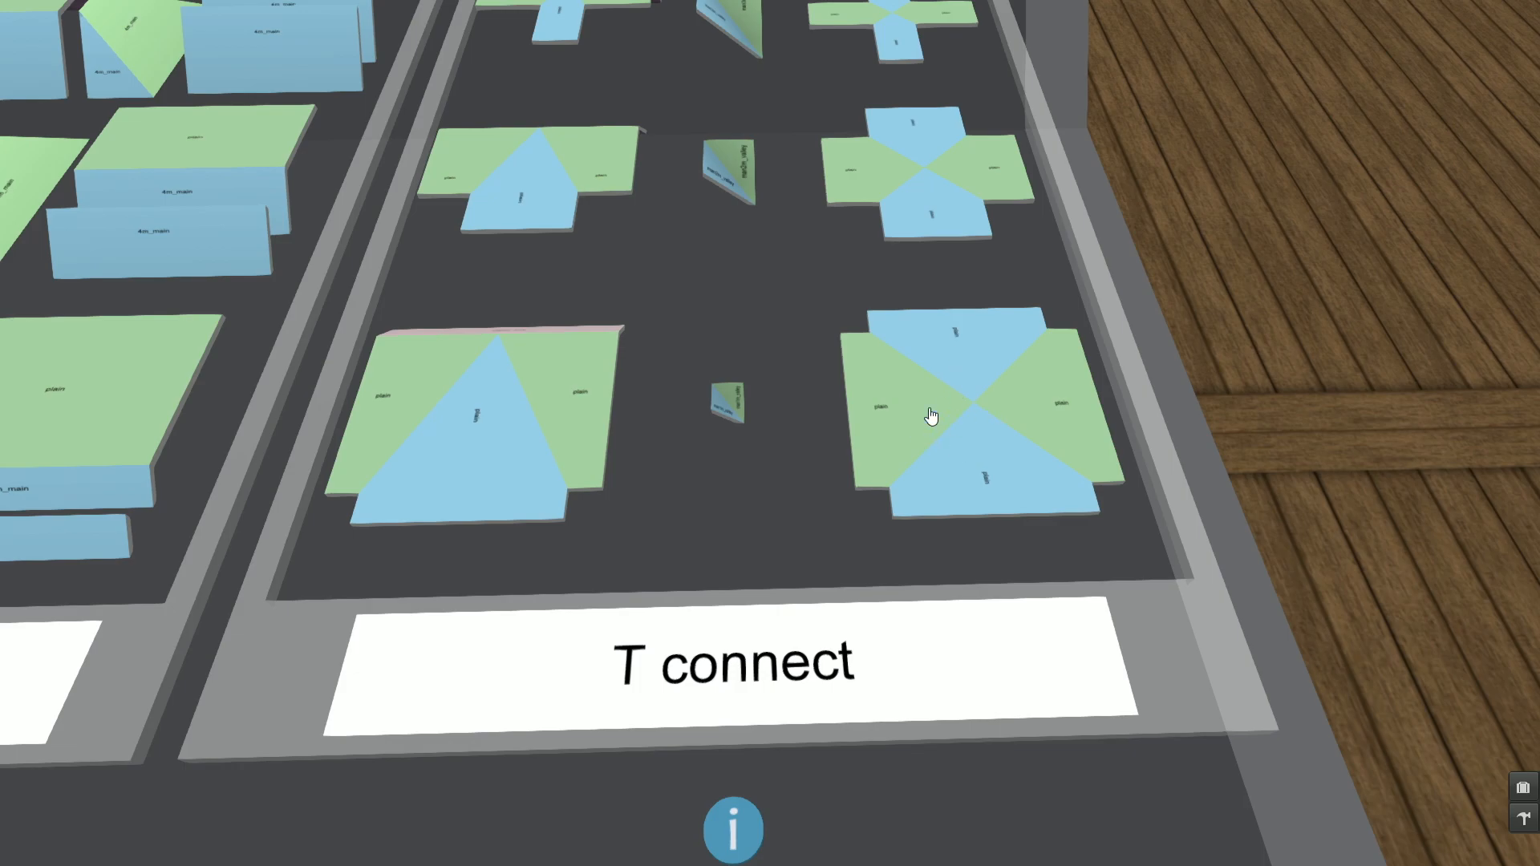
pyautogui.keyDown('alt'); pyautogui.moveTo(571, 379); pyautogui.dragTo(610, 562); pyautogui.keyUp('alt')
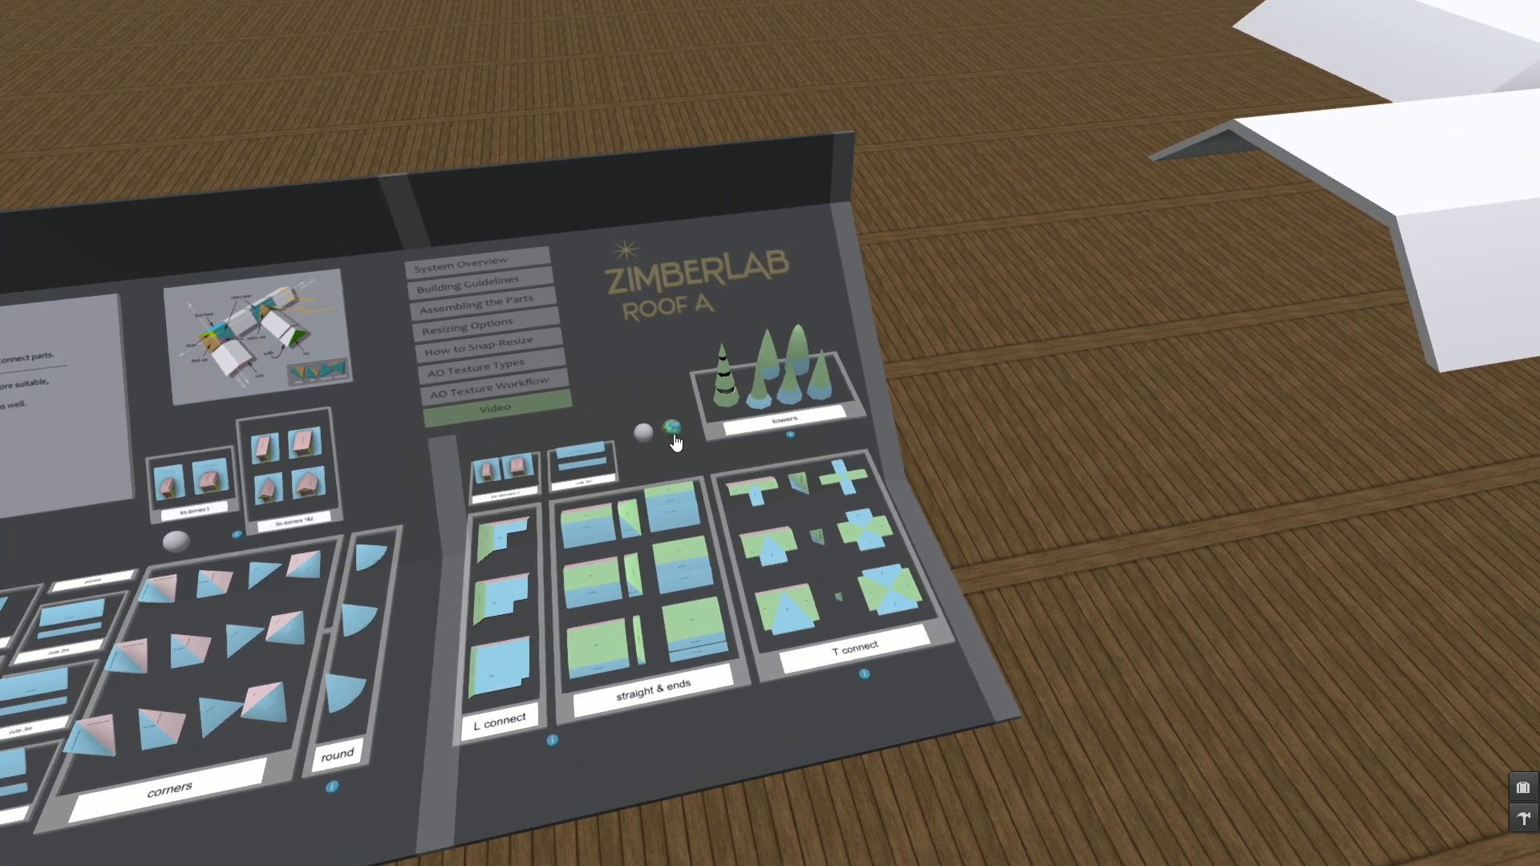
pyautogui.keyDown('alt'); pyautogui.click(676, 442); pyautogui.keyUp('alt')
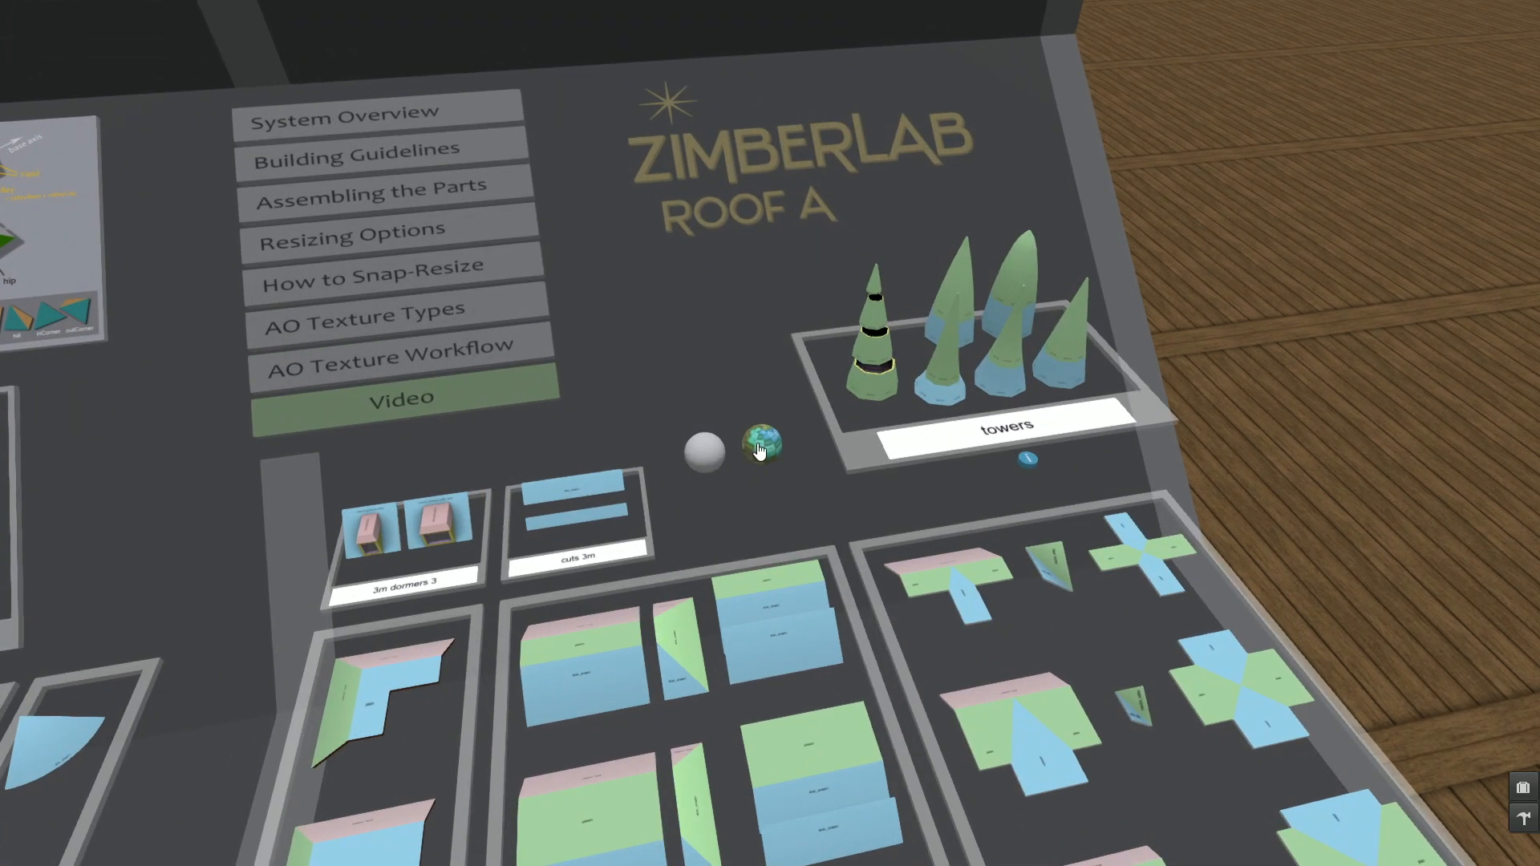
pyautogui.click(759, 447)
pyautogui.press('Escape')
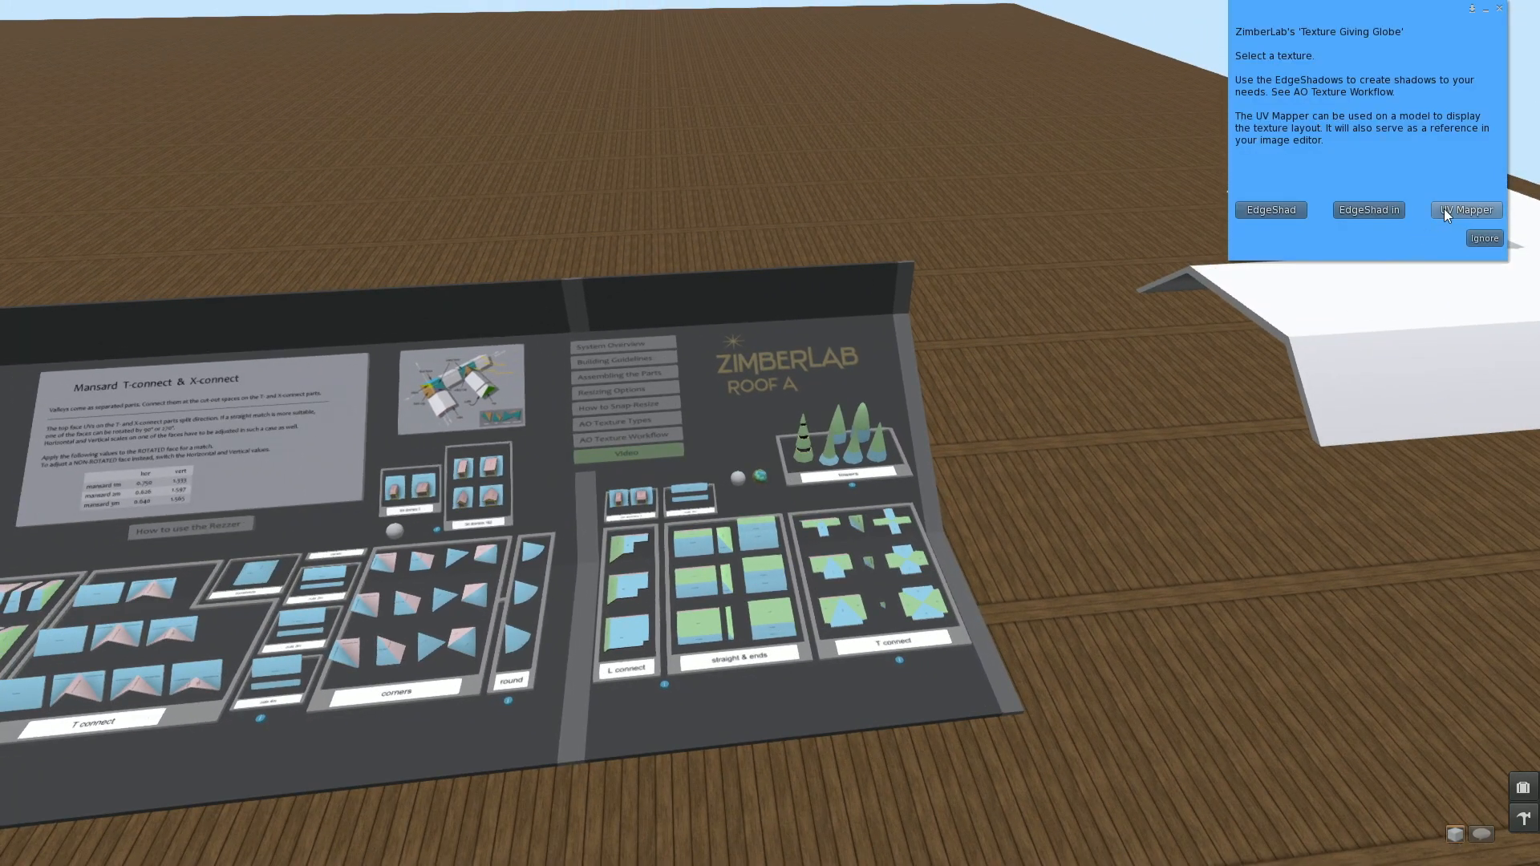
pyautogui.click(1447, 210)
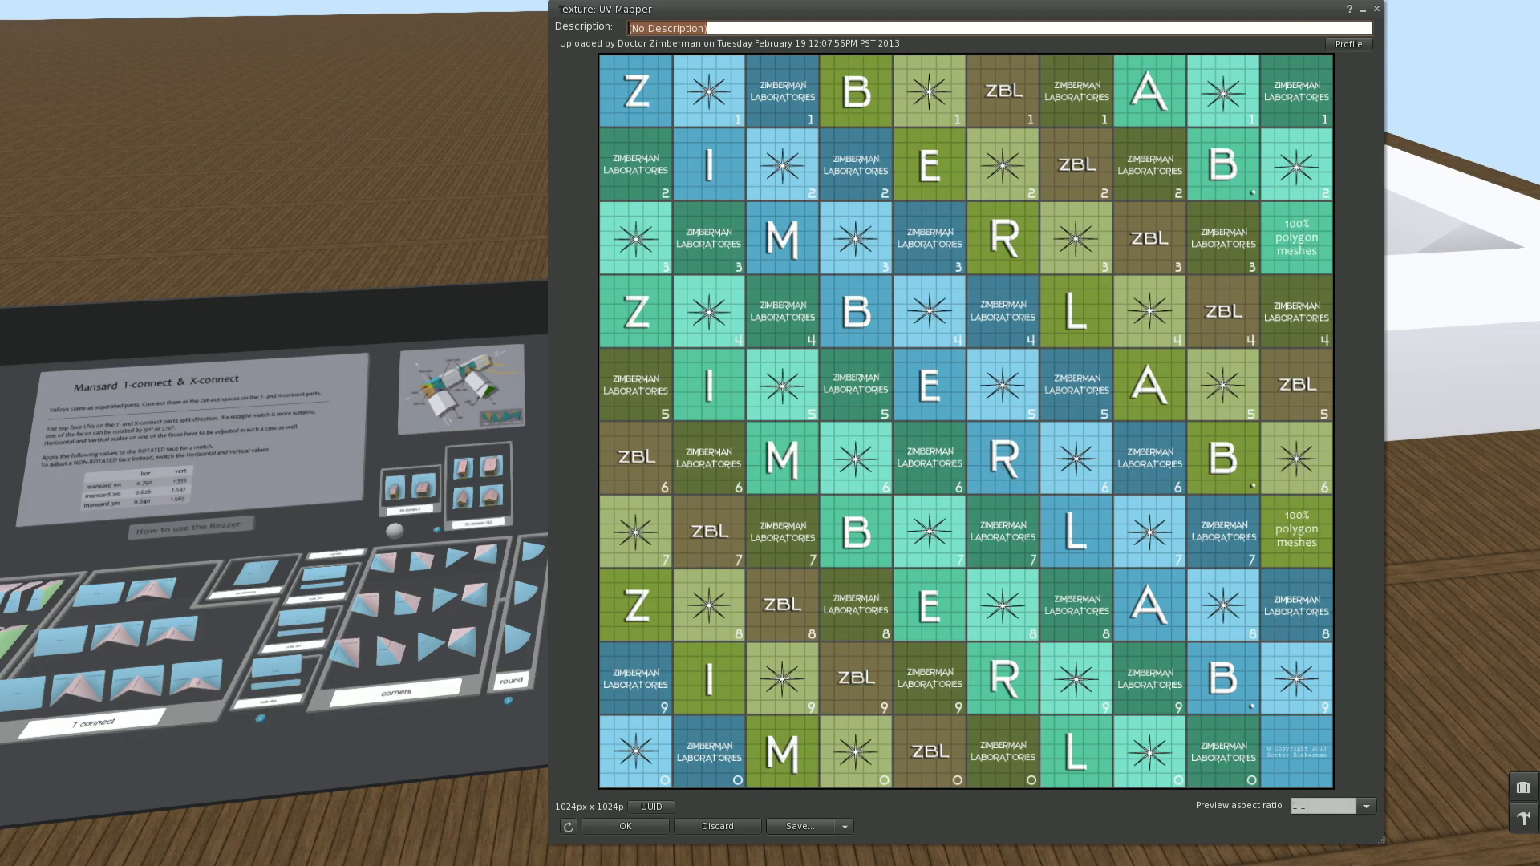
# Step: Shrink and reposition the UV Mapper texture preview, and apply the texture to the four top faces of the X-connect centre piece
pyautogui.moveTo(1379, 839); pyautogui.dragTo(943, 220)
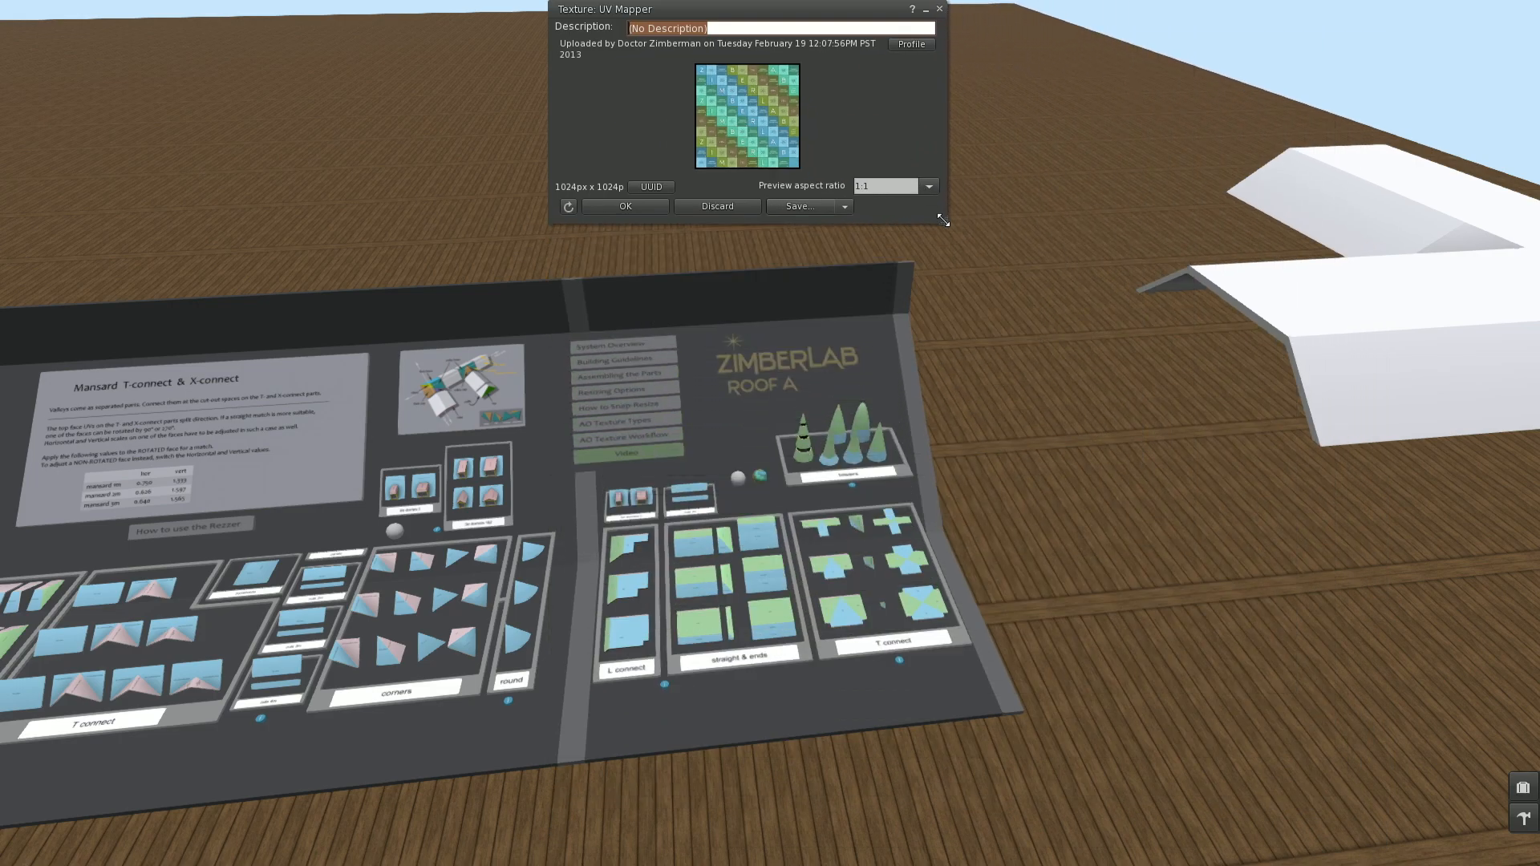
pyautogui.keyDown('alt'); pyautogui.moveTo(1316, 364); pyautogui.dragTo(1283, 513); pyautogui.keyUp('alt')
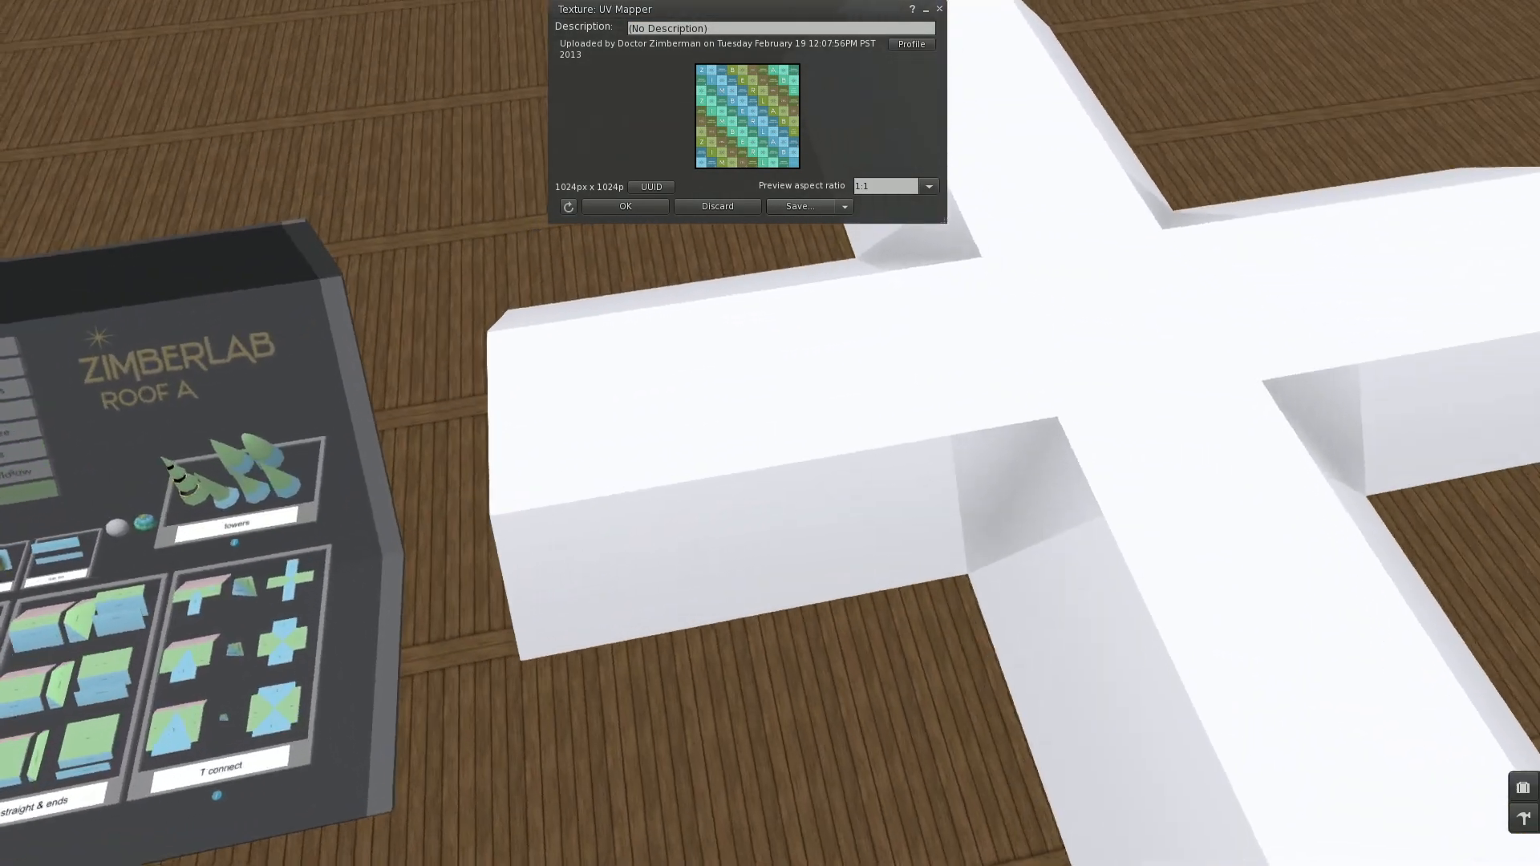
pyautogui.moveTo(800, 12); pyautogui.dragTo(672, 51)
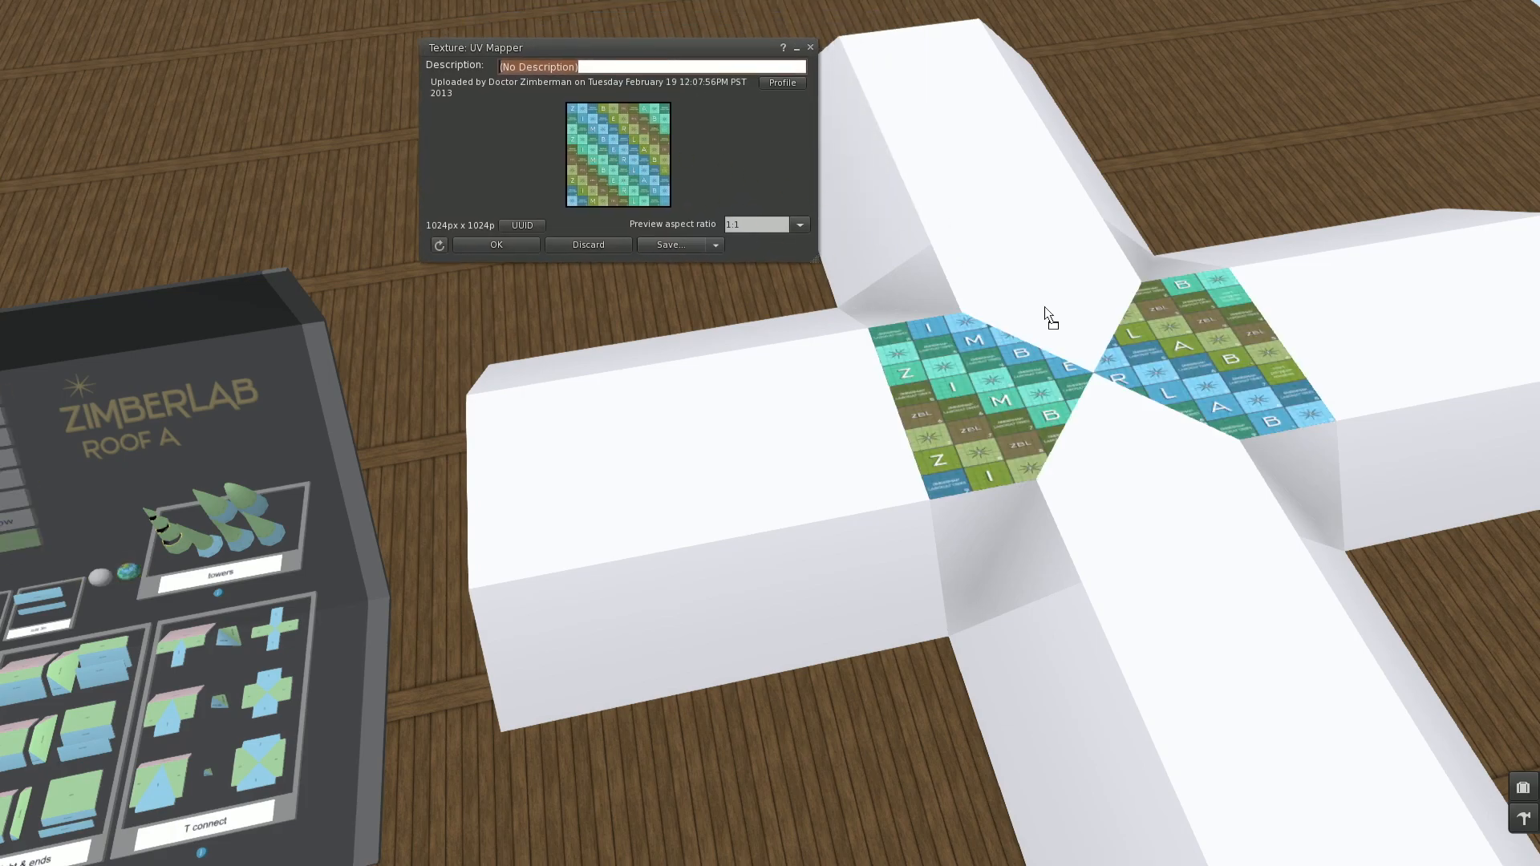
pyautogui.moveTo(1045, 308); pyautogui.dragTo(1042, 313)
pyautogui.keyDown('alt'); pyautogui.moveTo(968, 413); pyautogui.dragTo(906, 349); pyautogui.keyUp('alt')
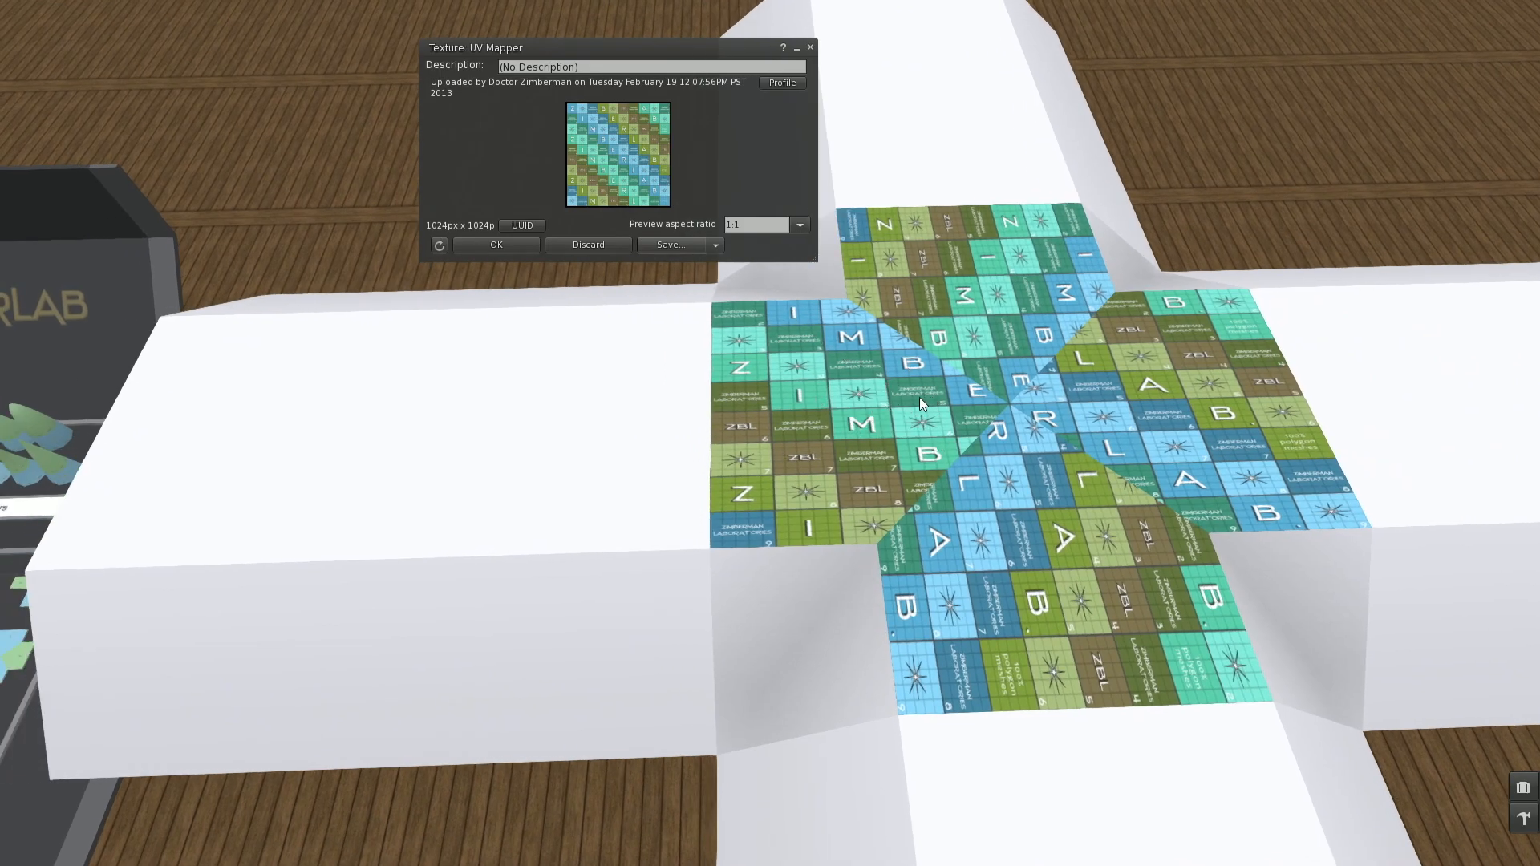
# Step: Apply the UV Mapper texture to the top faces of the straight sections around the X-connect piece
pyautogui.keyDown('alt'); pyautogui.moveTo(835, 388); pyautogui.dragTo(882, 461); pyautogui.keyUp('alt')
pyautogui.moveTo(623, 181); pyautogui.dragTo(690, 522)
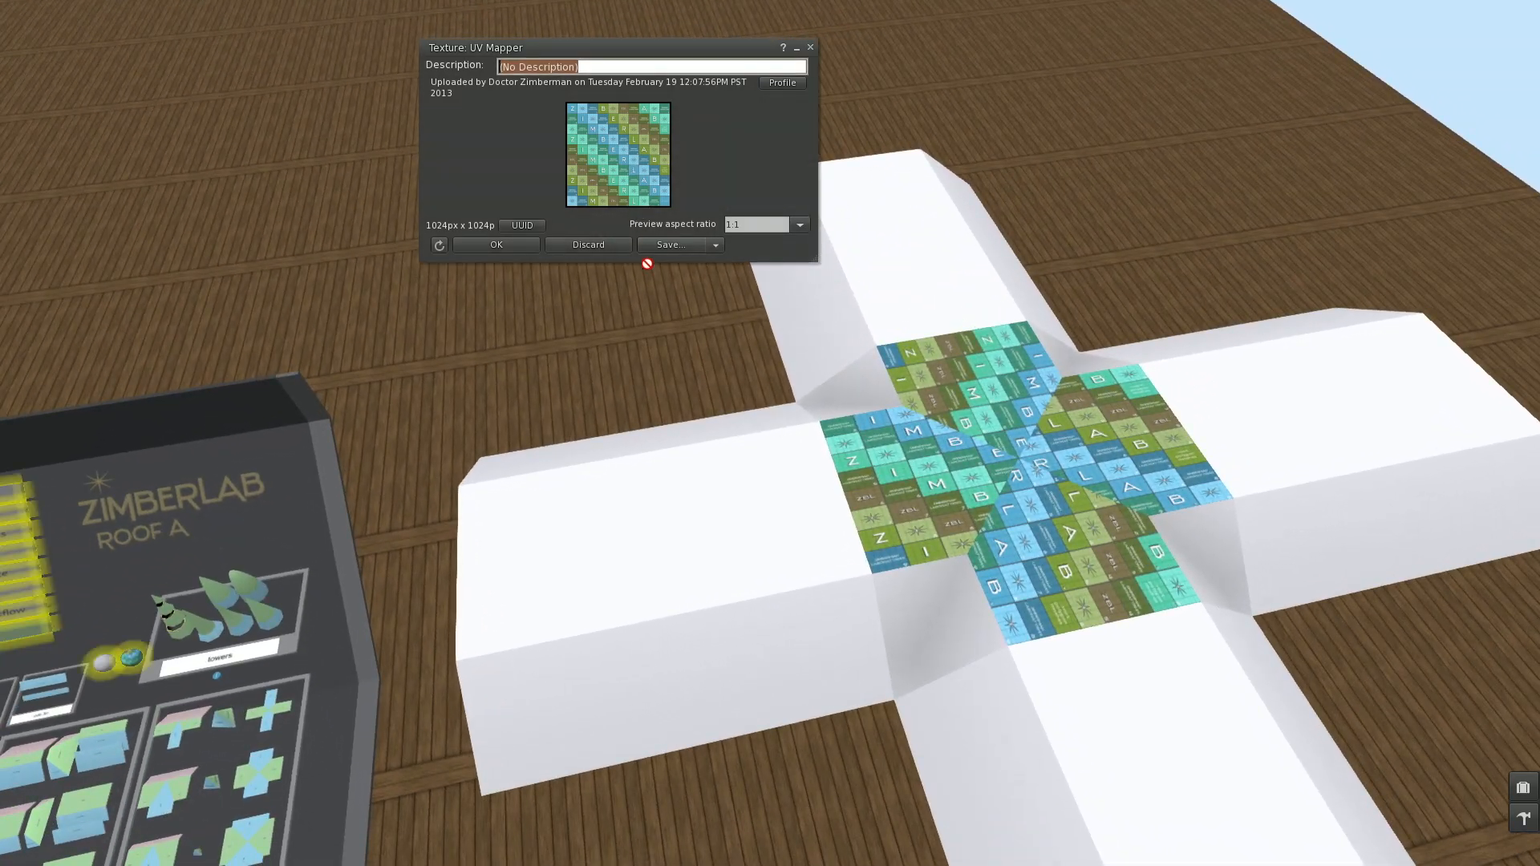
pyautogui.moveTo(611, 149); pyautogui.dragTo(1161, 383)
pyautogui.moveTo(630, 161); pyautogui.dragTo(1113, 689)
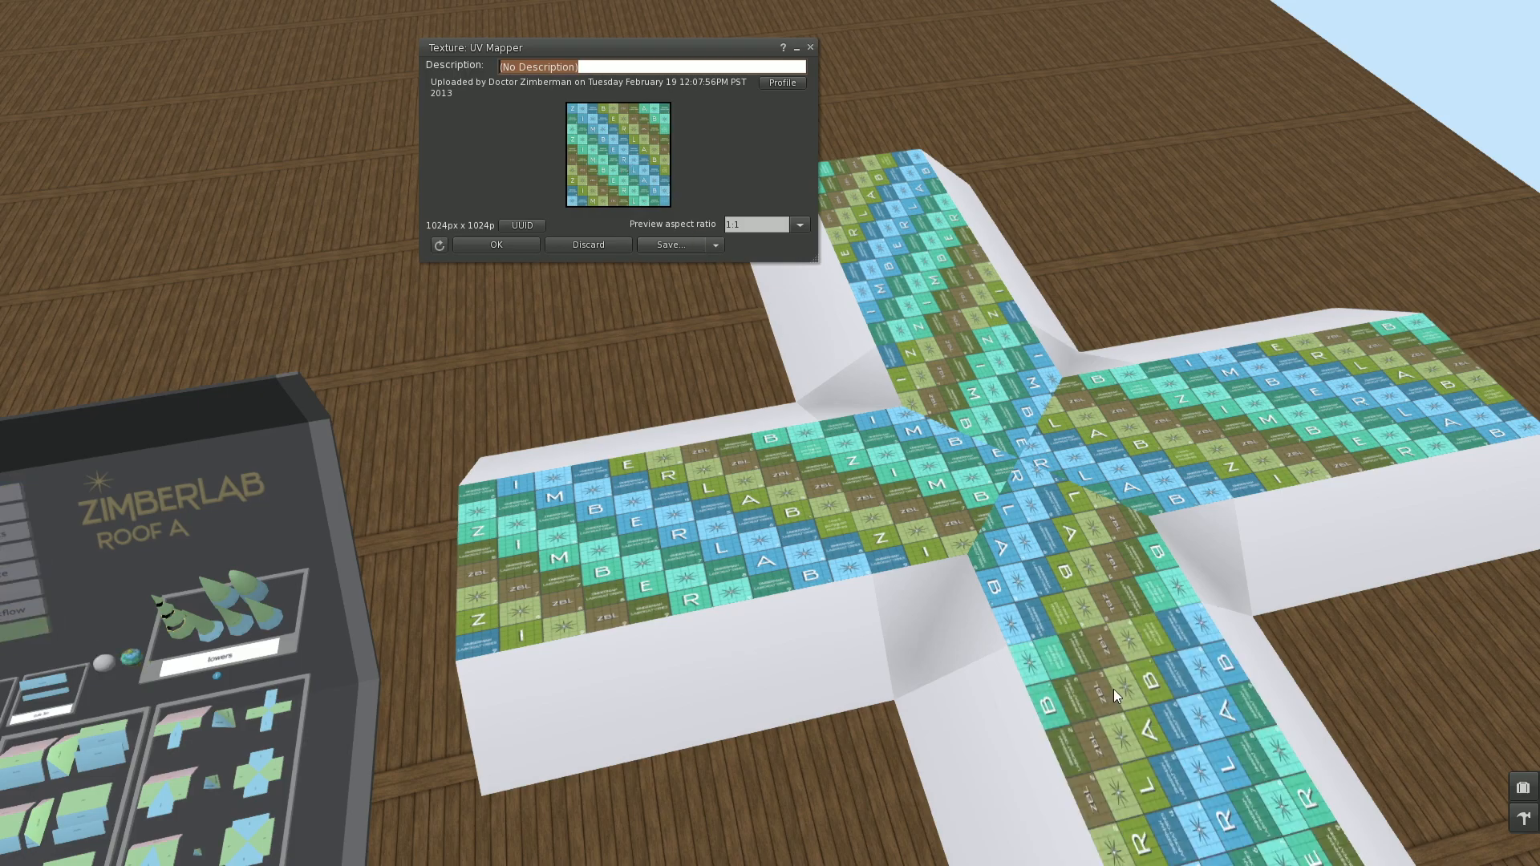
# Step: Minimise the UV Mapper preview and set the texture rotation of the X-connect centre's front-to-back top face to 90 degrees
pyautogui.click(796, 49)
pyautogui.keyDown('alt'); pyautogui.moveTo(974, 458); pyautogui.dragTo(810, 442); pyautogui.keyUp('alt')
pyautogui.rightClick(825, 493)
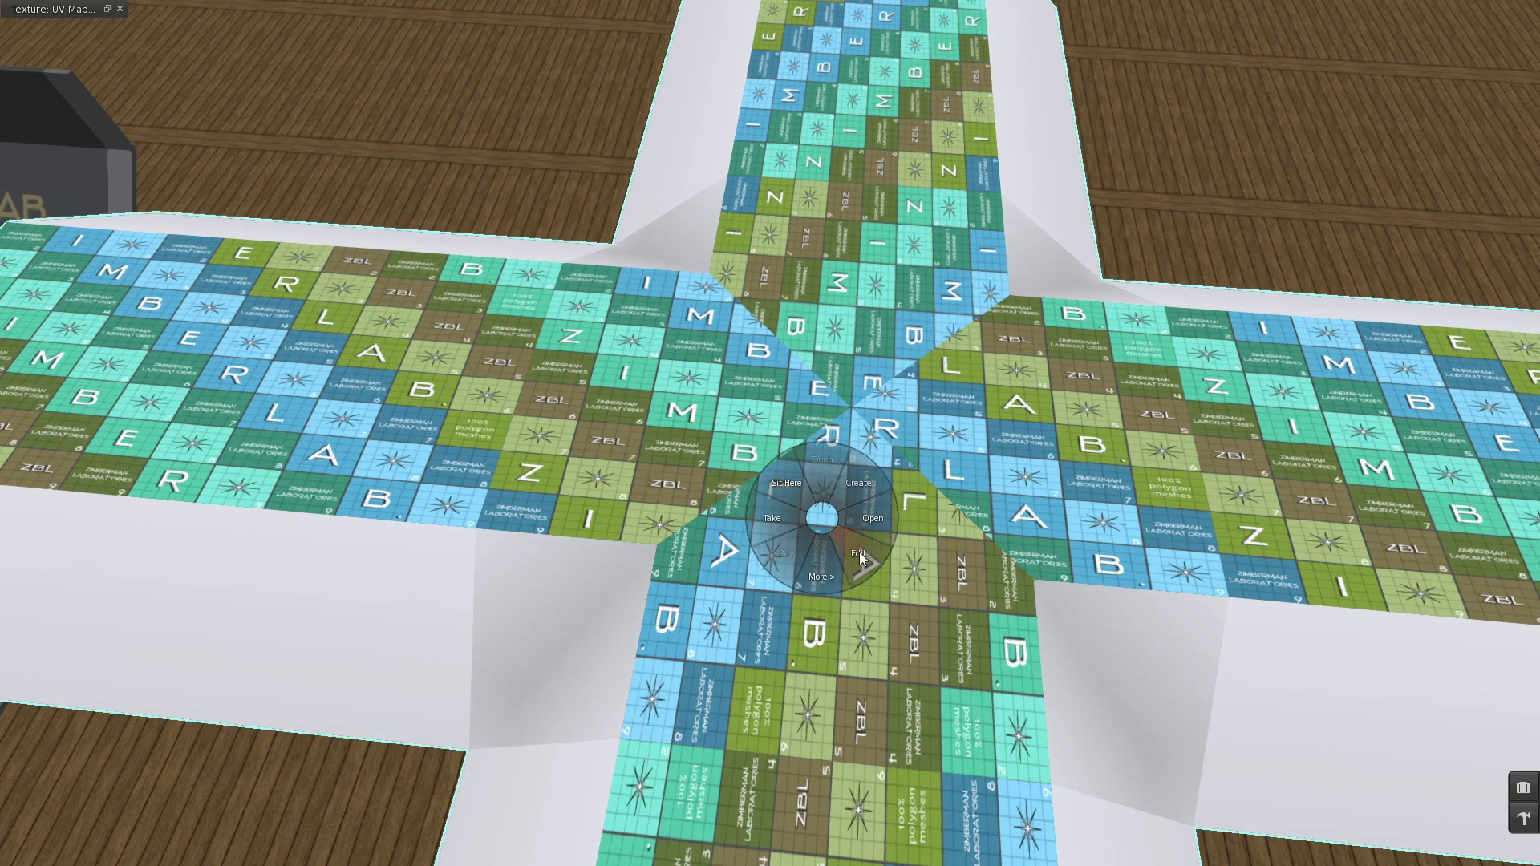
pyautogui.click(790, 465)
pyautogui.click(362, 117)
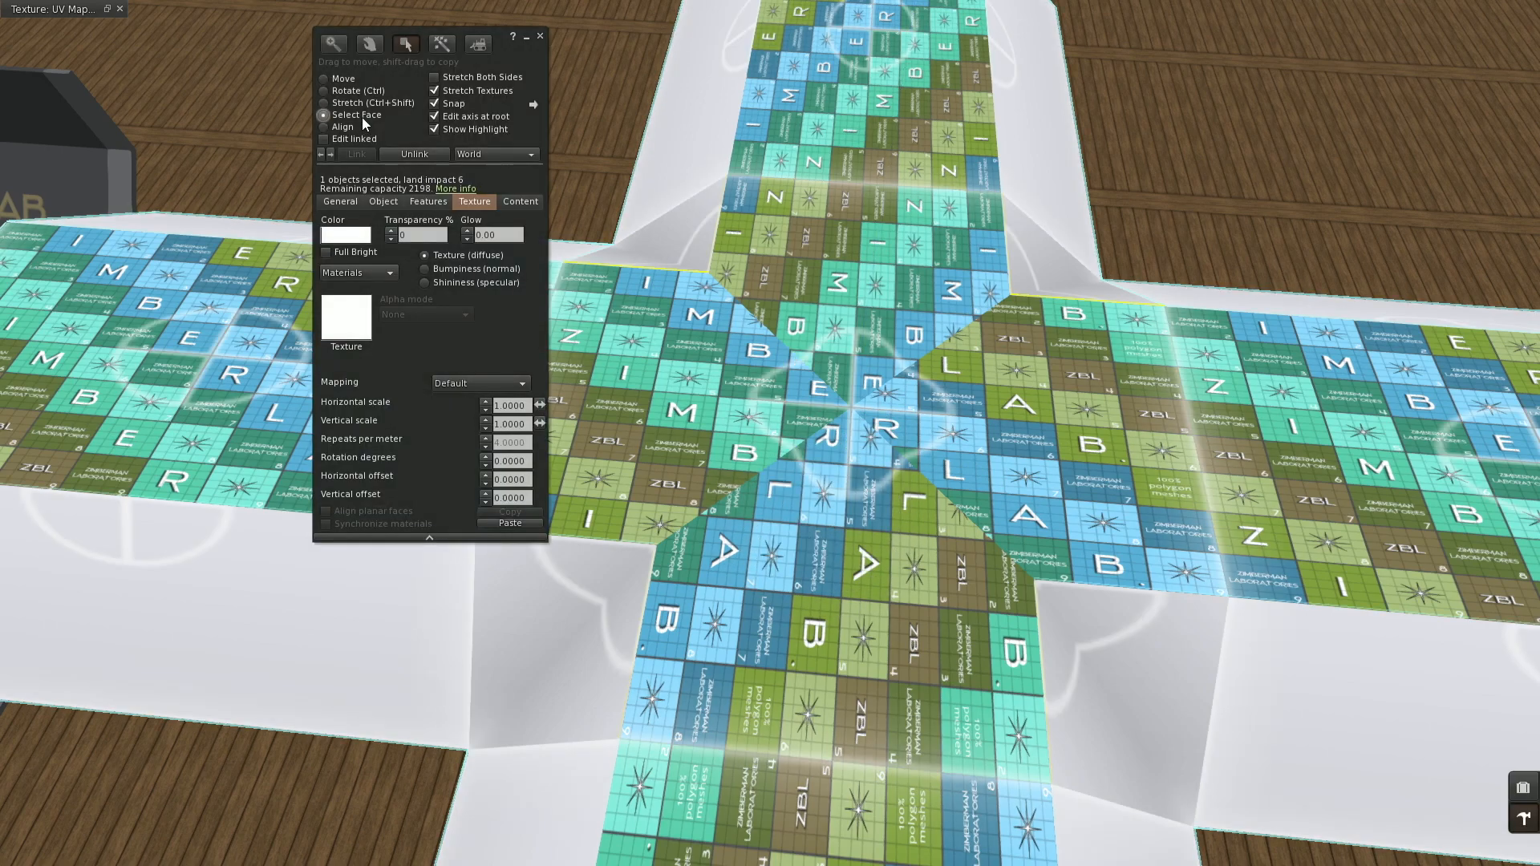
pyautogui.click(835, 519)
pyautogui.click(524, 461)
pyautogui.write('0')
pyautogui.press('Return')
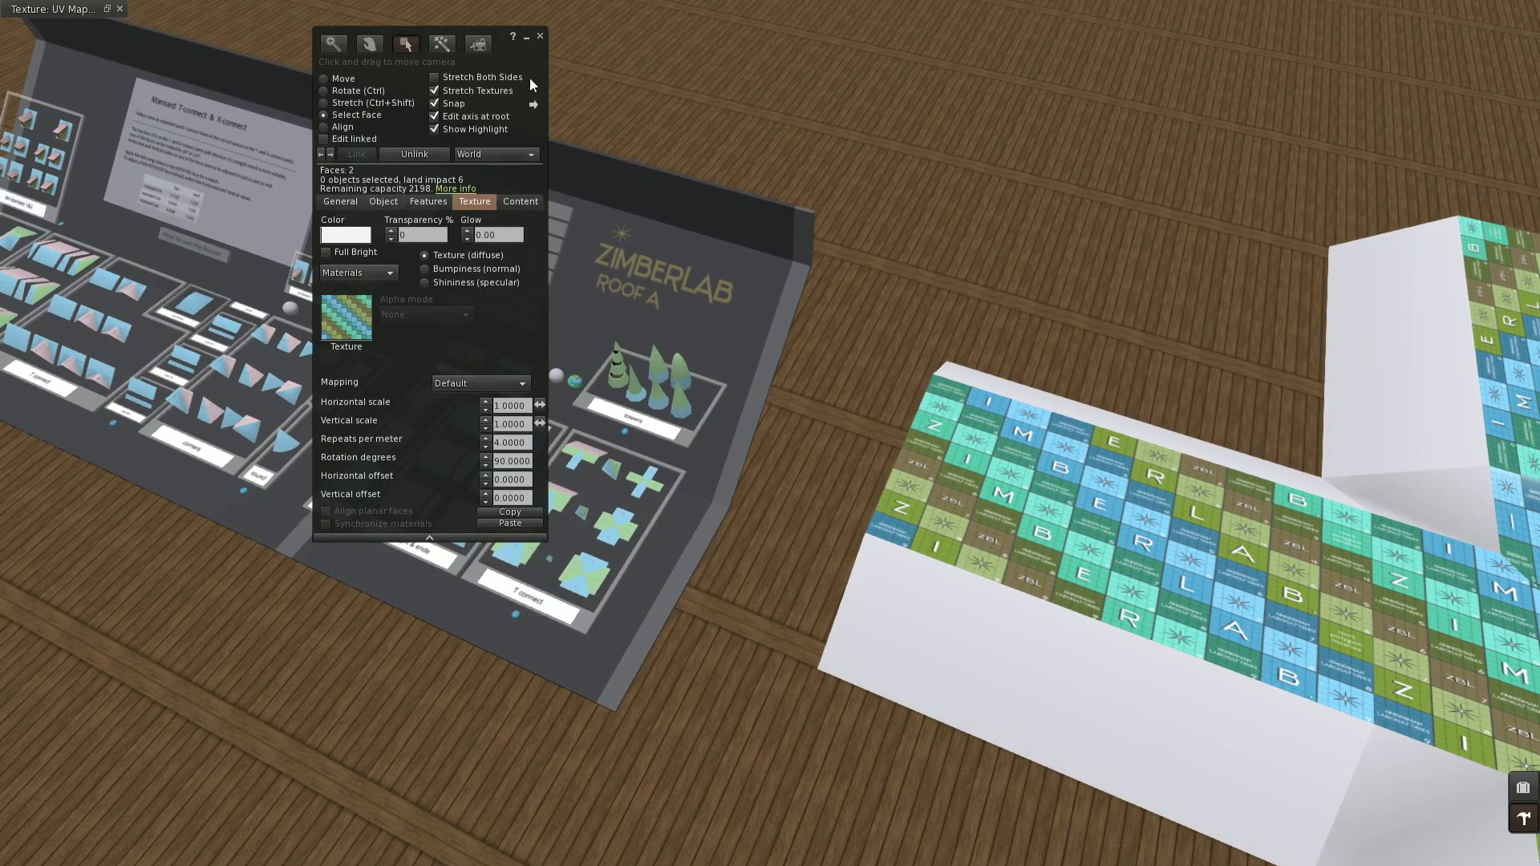
pyautogui.click(540, 36)
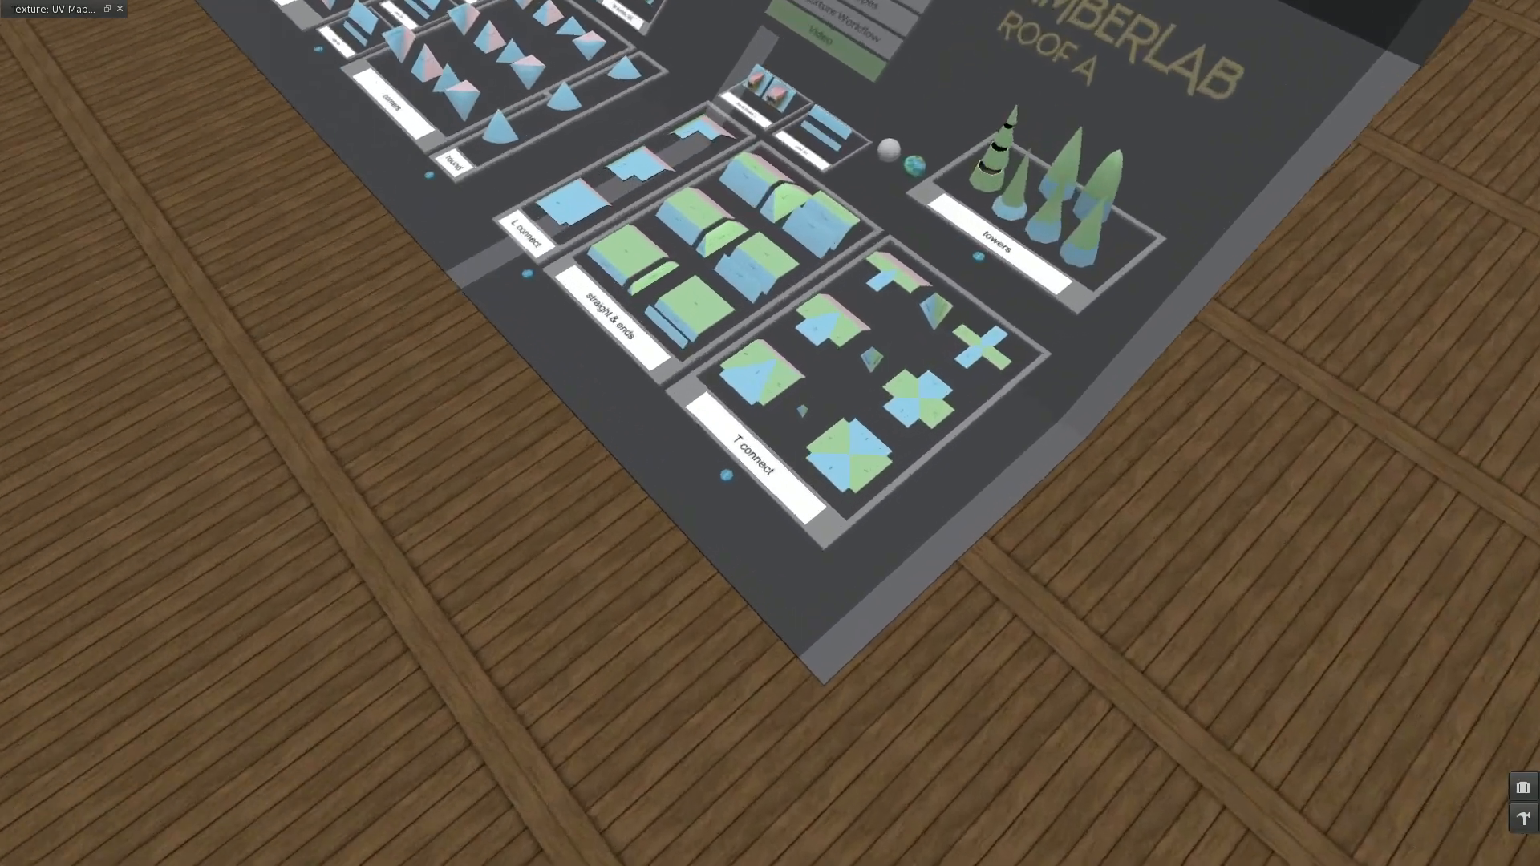
# Step: Display the Mansard T-connect & X-connect notes on the rezzer and examine the horizontal and vertical scale table
pyautogui.keyDown('alt'); pyautogui.moveTo(726, 475); pyautogui.dragTo(768, 510); pyautogui.keyUp('alt')
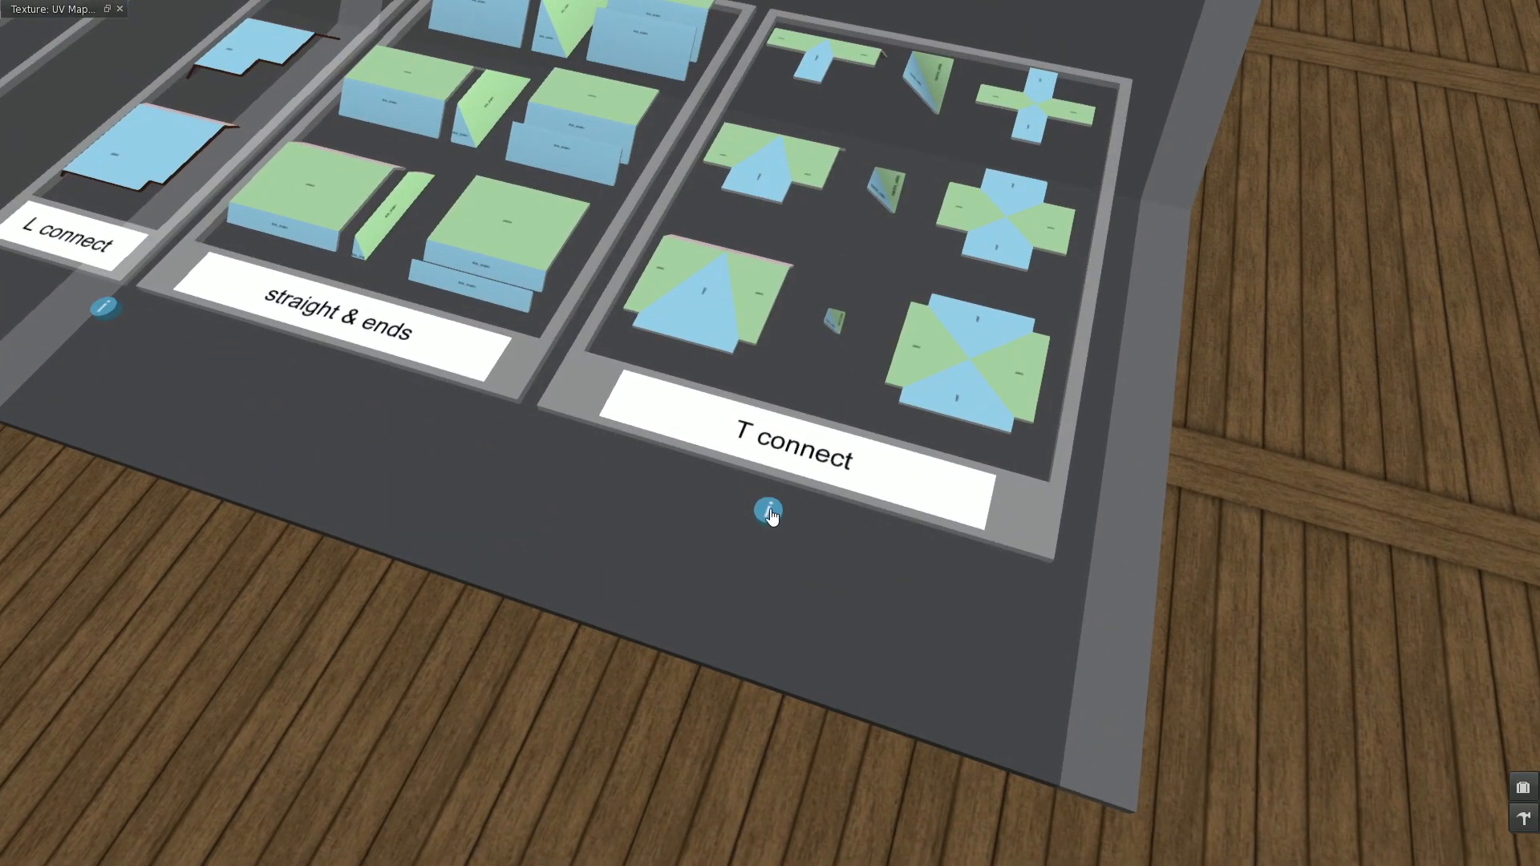
pyautogui.keyDown('alt'); pyautogui.moveTo(618, 240); pyautogui.dragTo(618, 351); pyautogui.keyUp('alt')
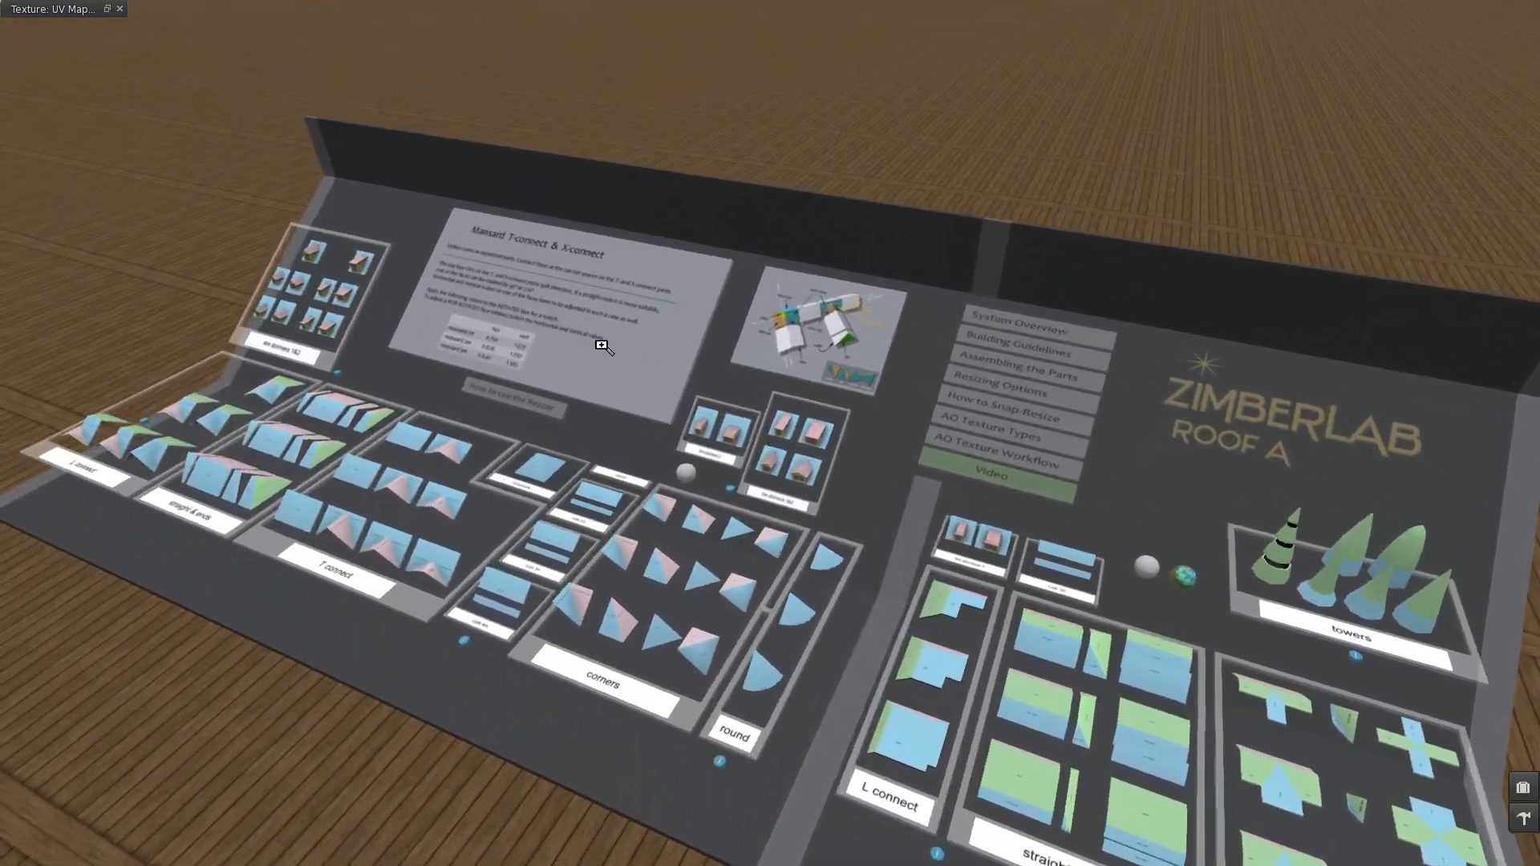
pyautogui.keyDown('alt'); pyautogui.moveTo(506, 337); pyautogui.dragTo(506, 241); pyautogui.keyUp('alt')
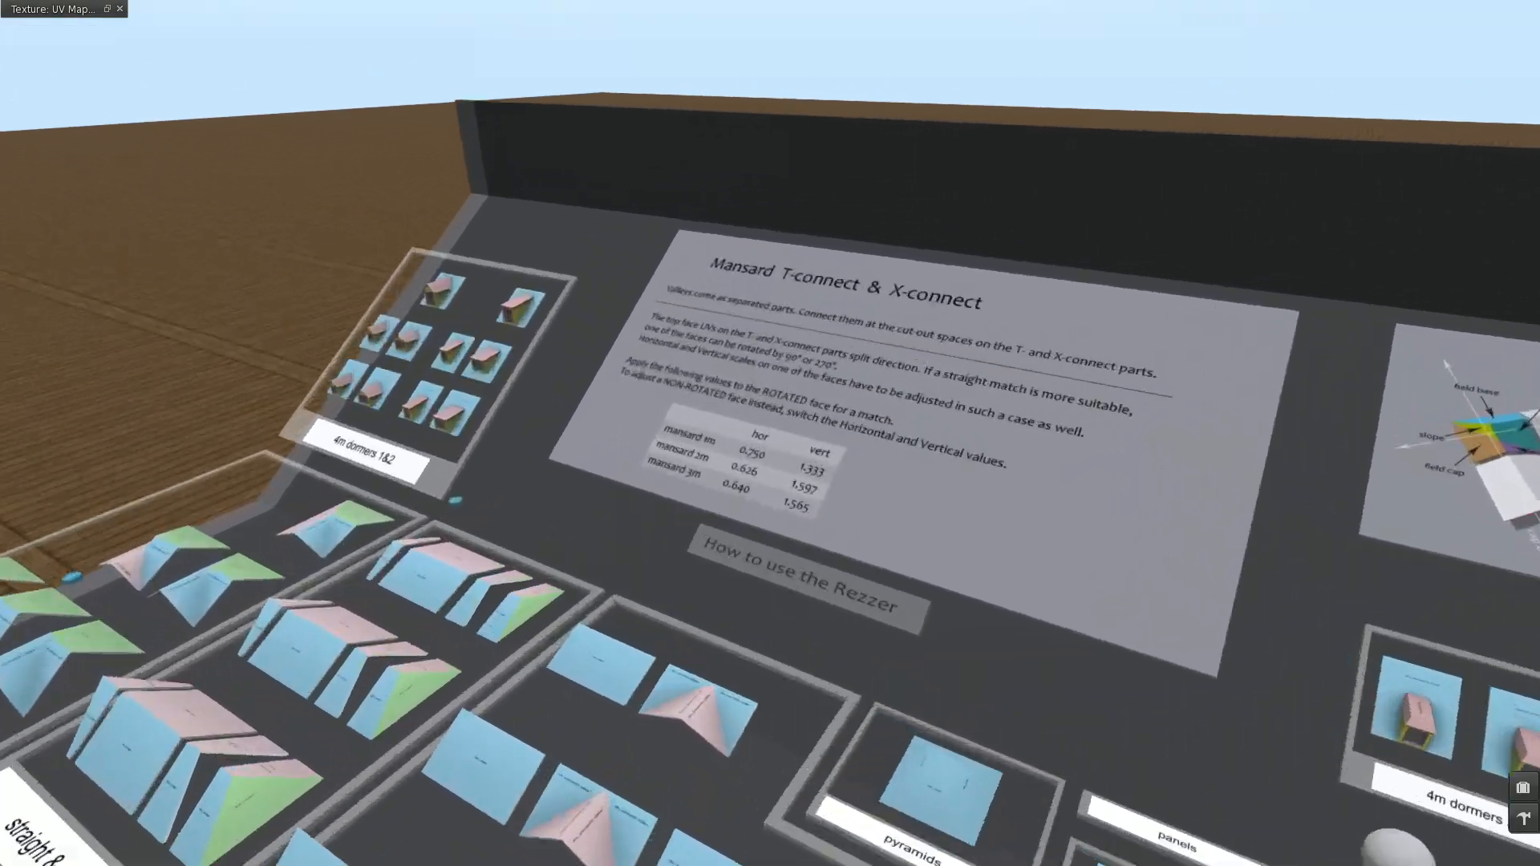
pyautogui.keyDown('alt'); pyautogui.moveTo(758, 459); pyautogui.dragTo(772, 353); pyautogui.keyUp('alt')
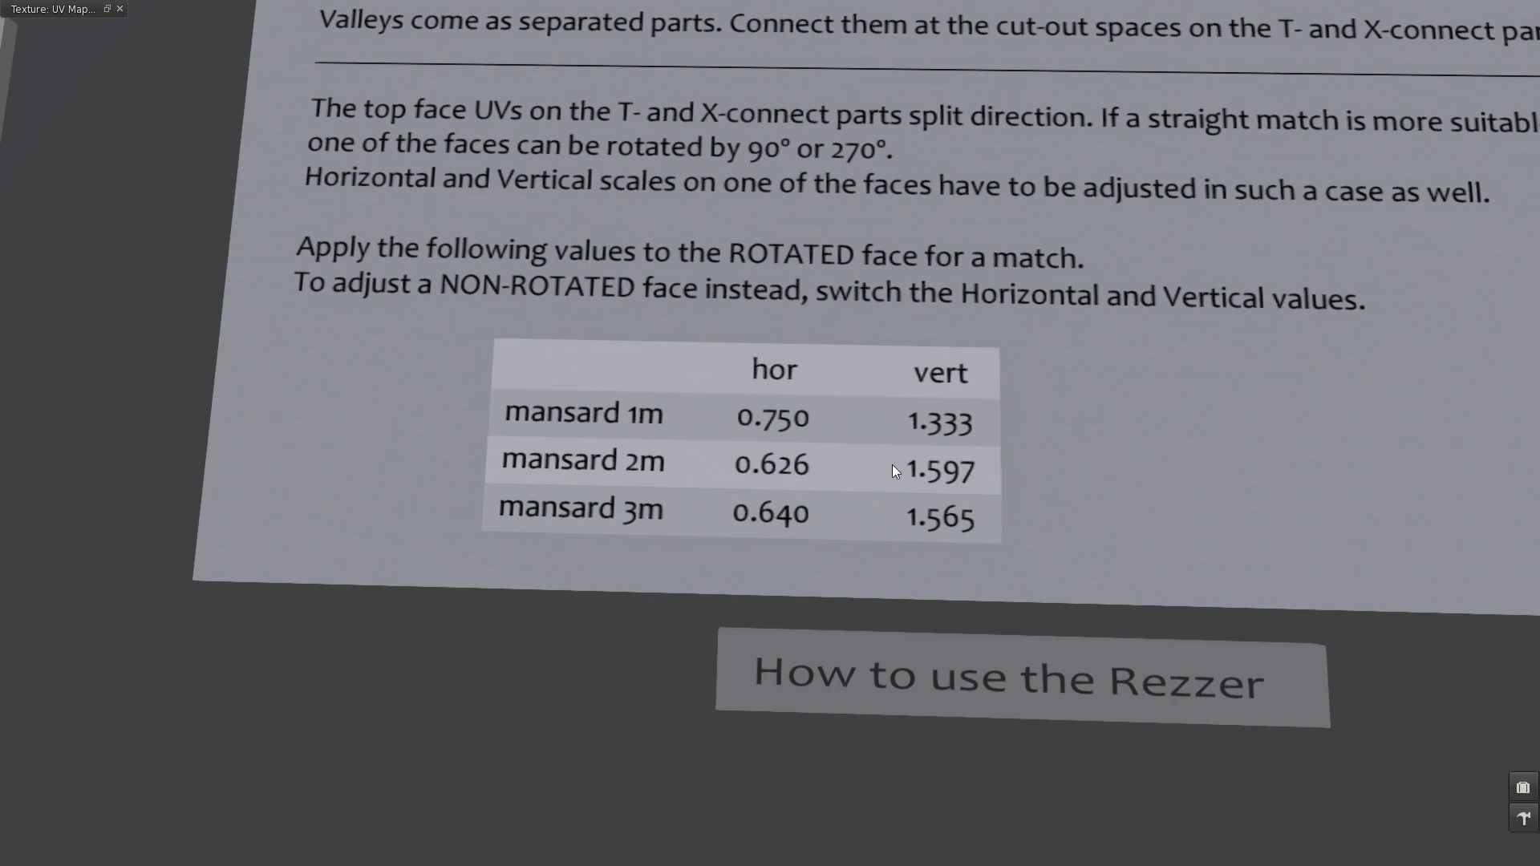
# Step: Set the X-connect centre's rotated top face to horizontal scale 0.626 and vertical scale 1.597, and close the build window
pyautogui.keyDown('alt'); pyautogui.moveTo(974, 467); pyautogui.dragTo(856, 449); pyautogui.keyUp('alt')
pyautogui.rightClick(820, 431)
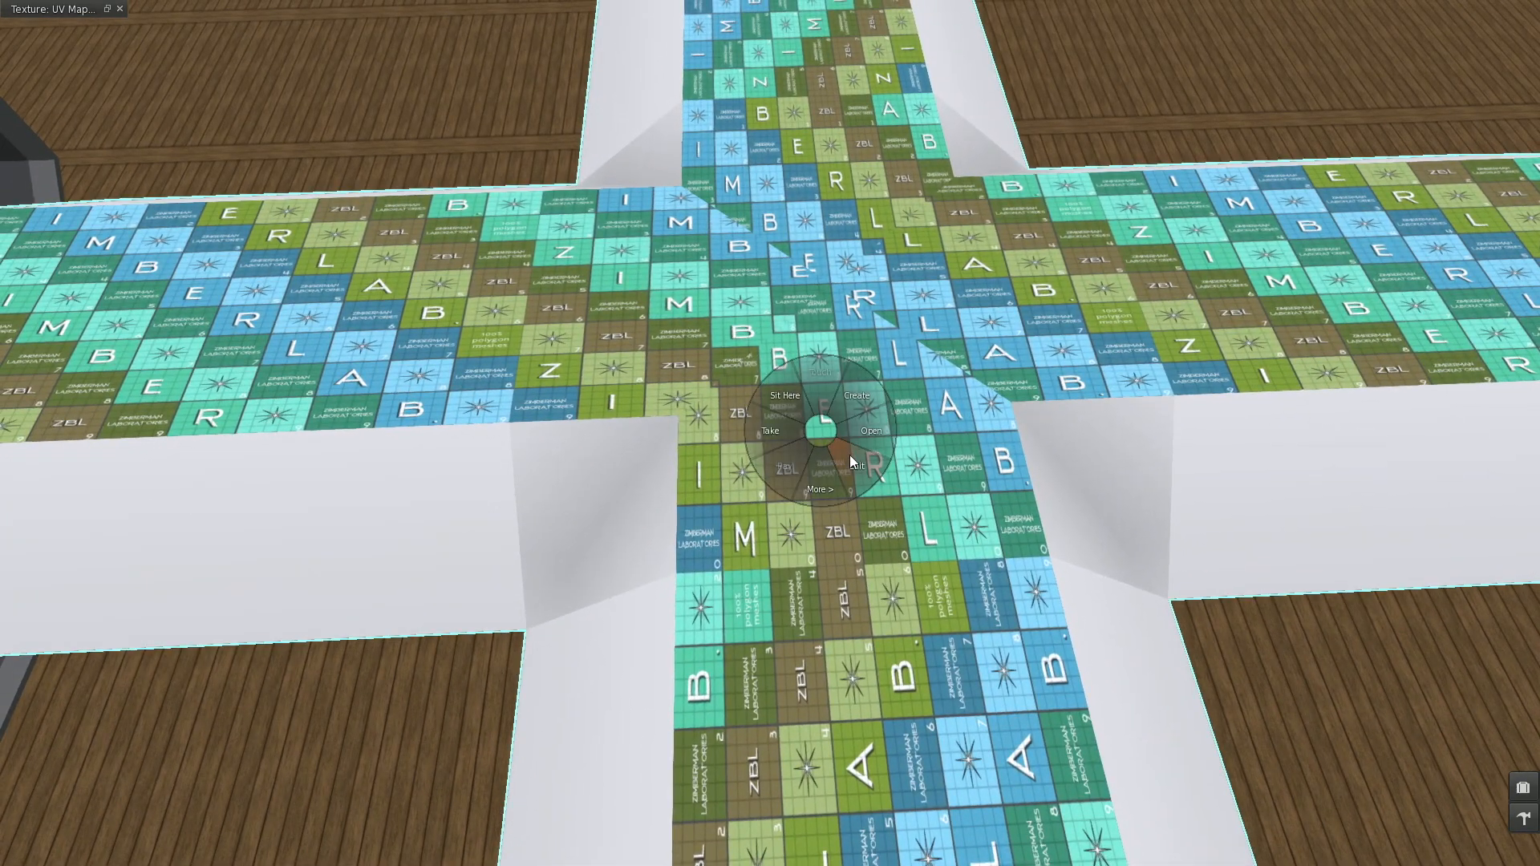
pyautogui.click(852, 462)
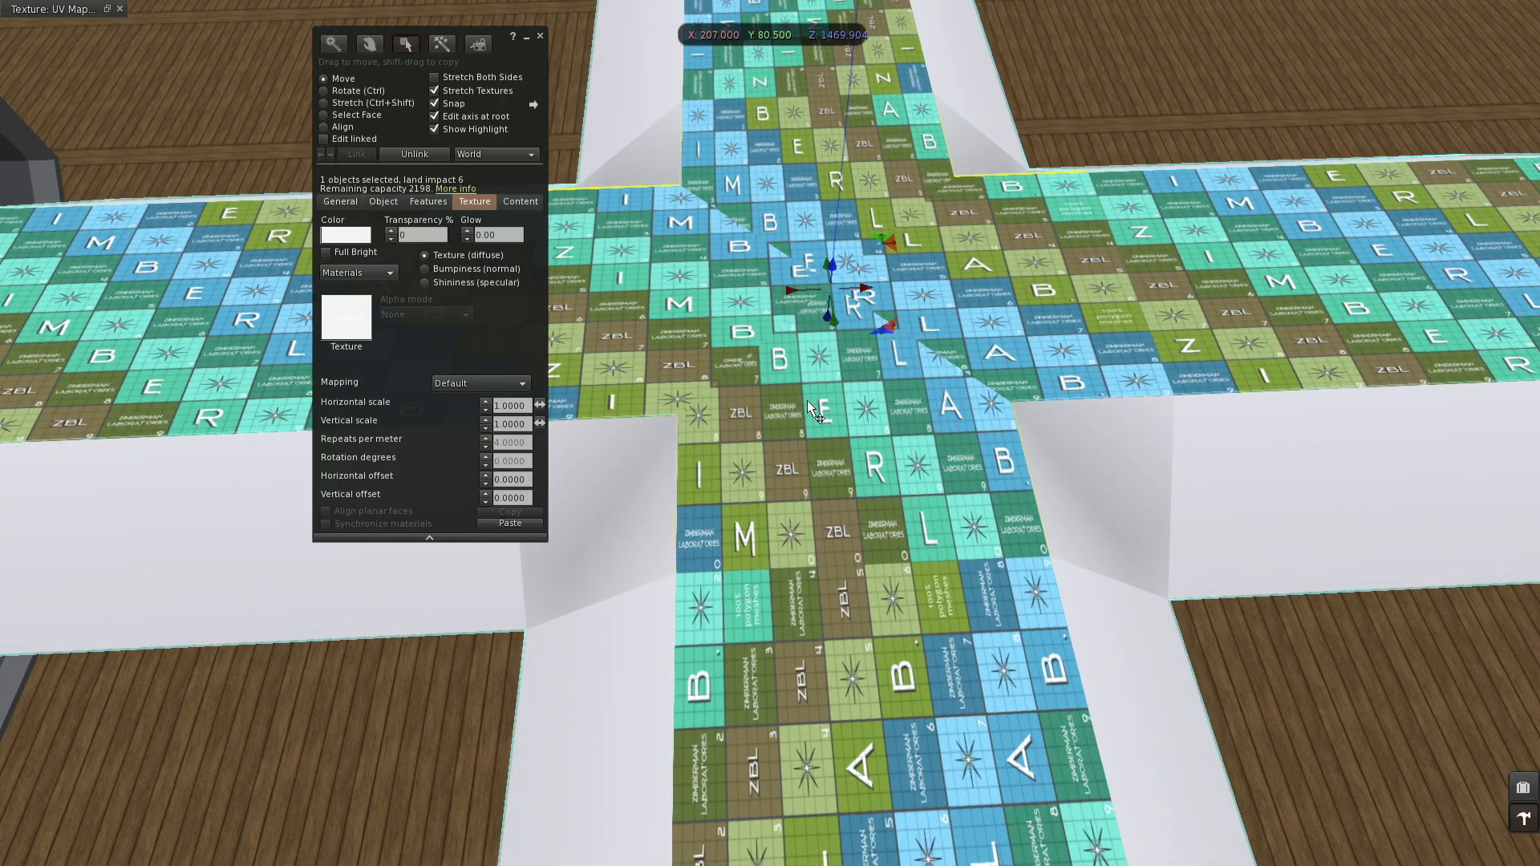
pyautogui.click(324, 115)
pyautogui.click(840, 416)
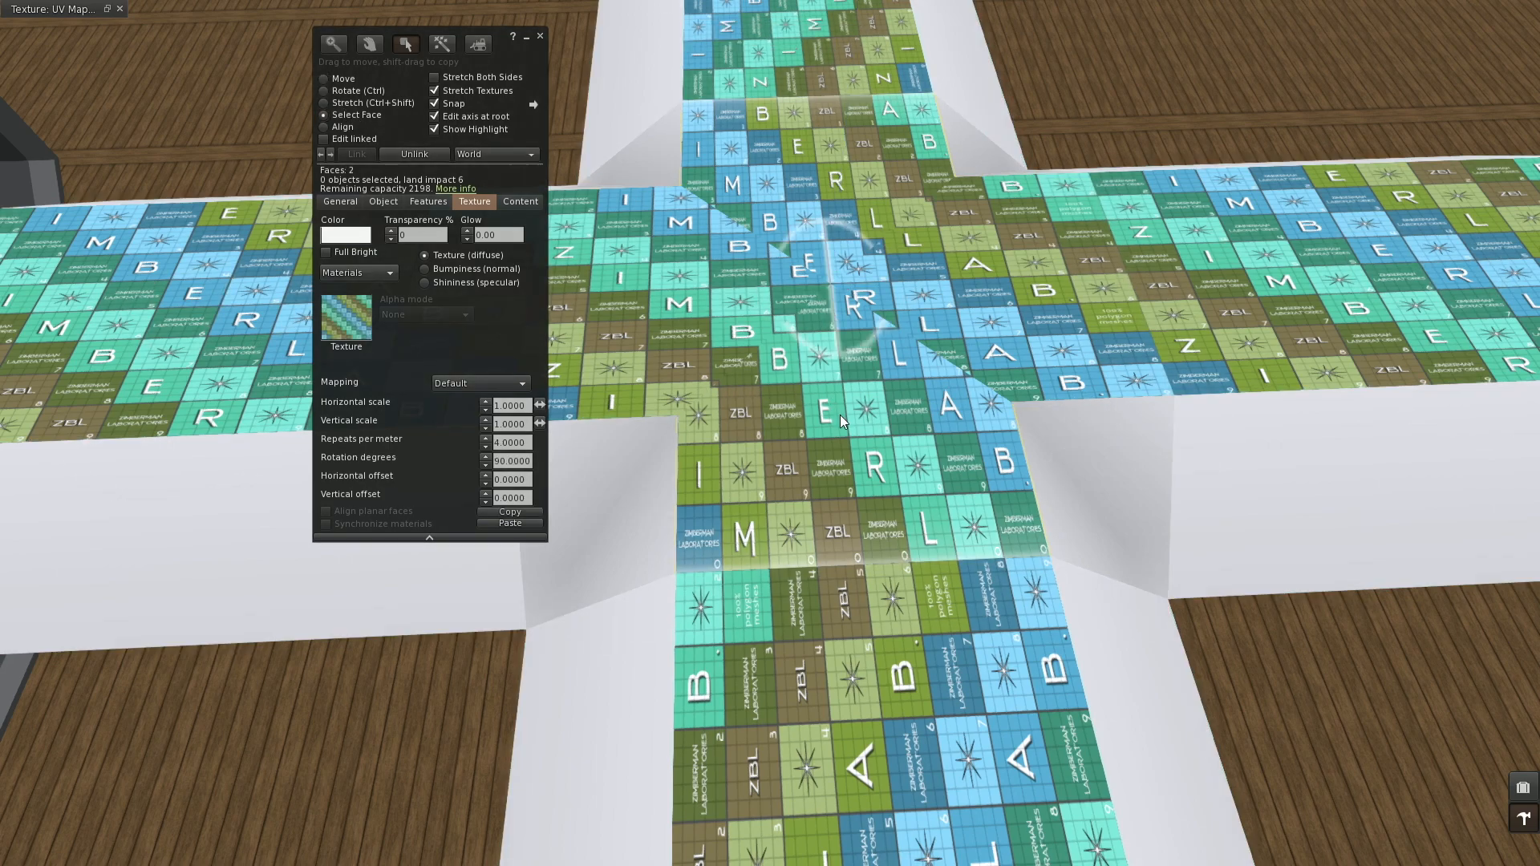
pyautogui.click(512, 405)
pyautogui.write('0.626')
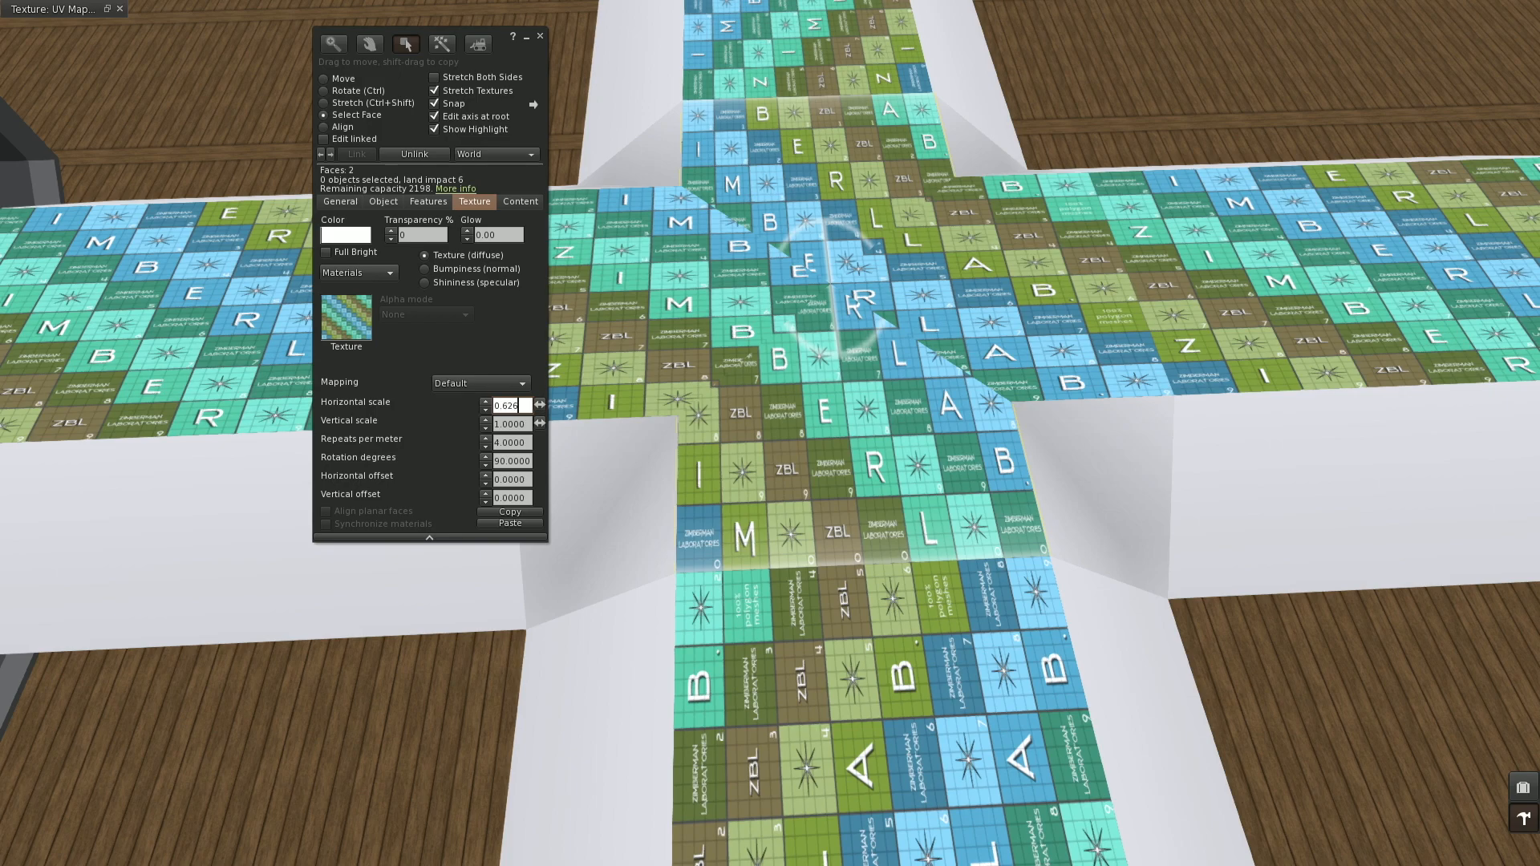
pyautogui.press('Tab')
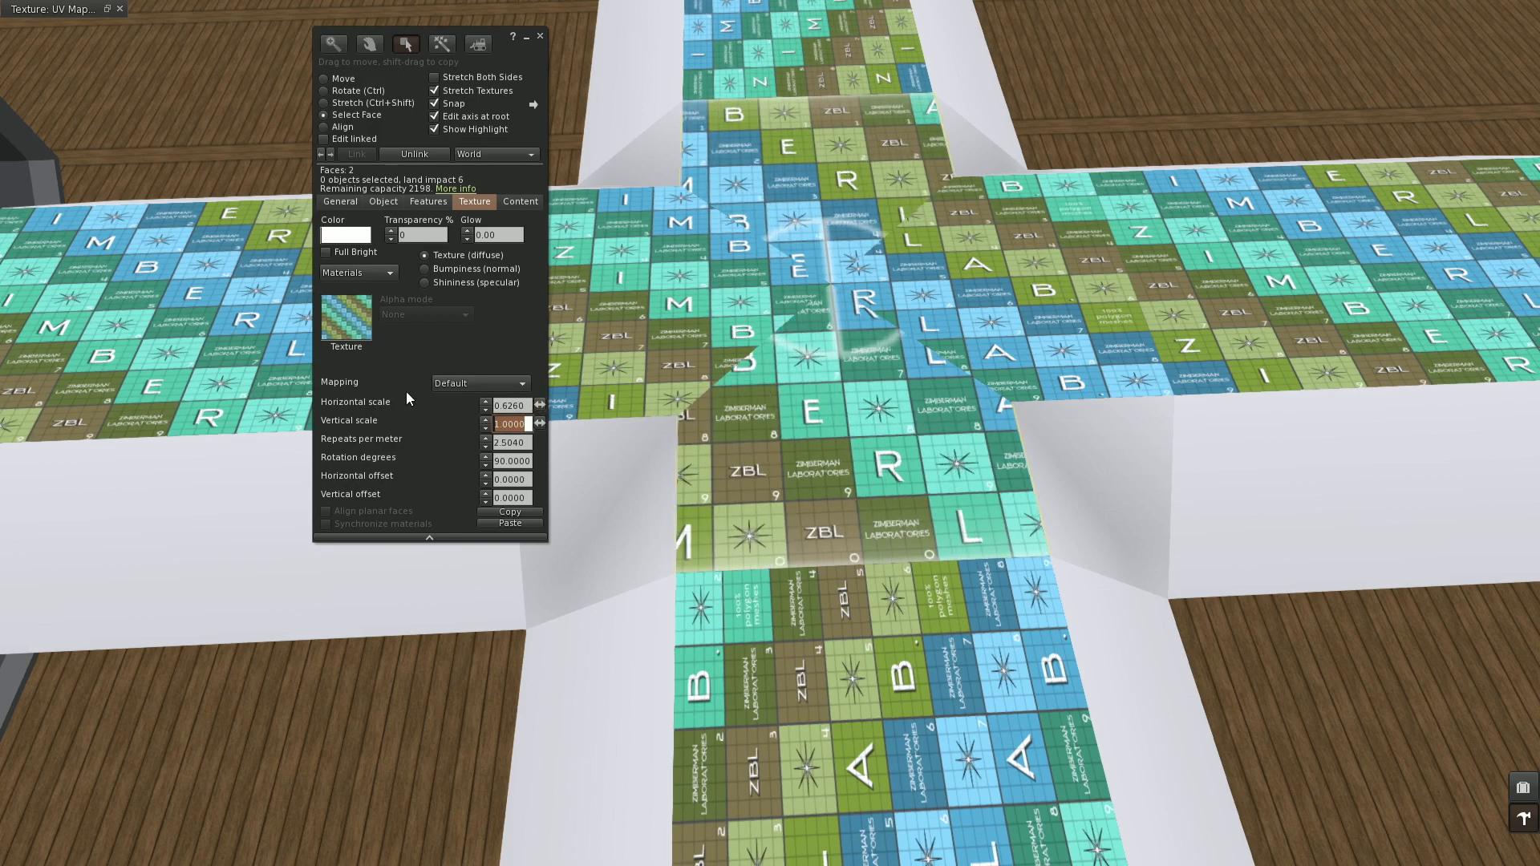
pyautogui.write('1.597')
pyautogui.press('Return')
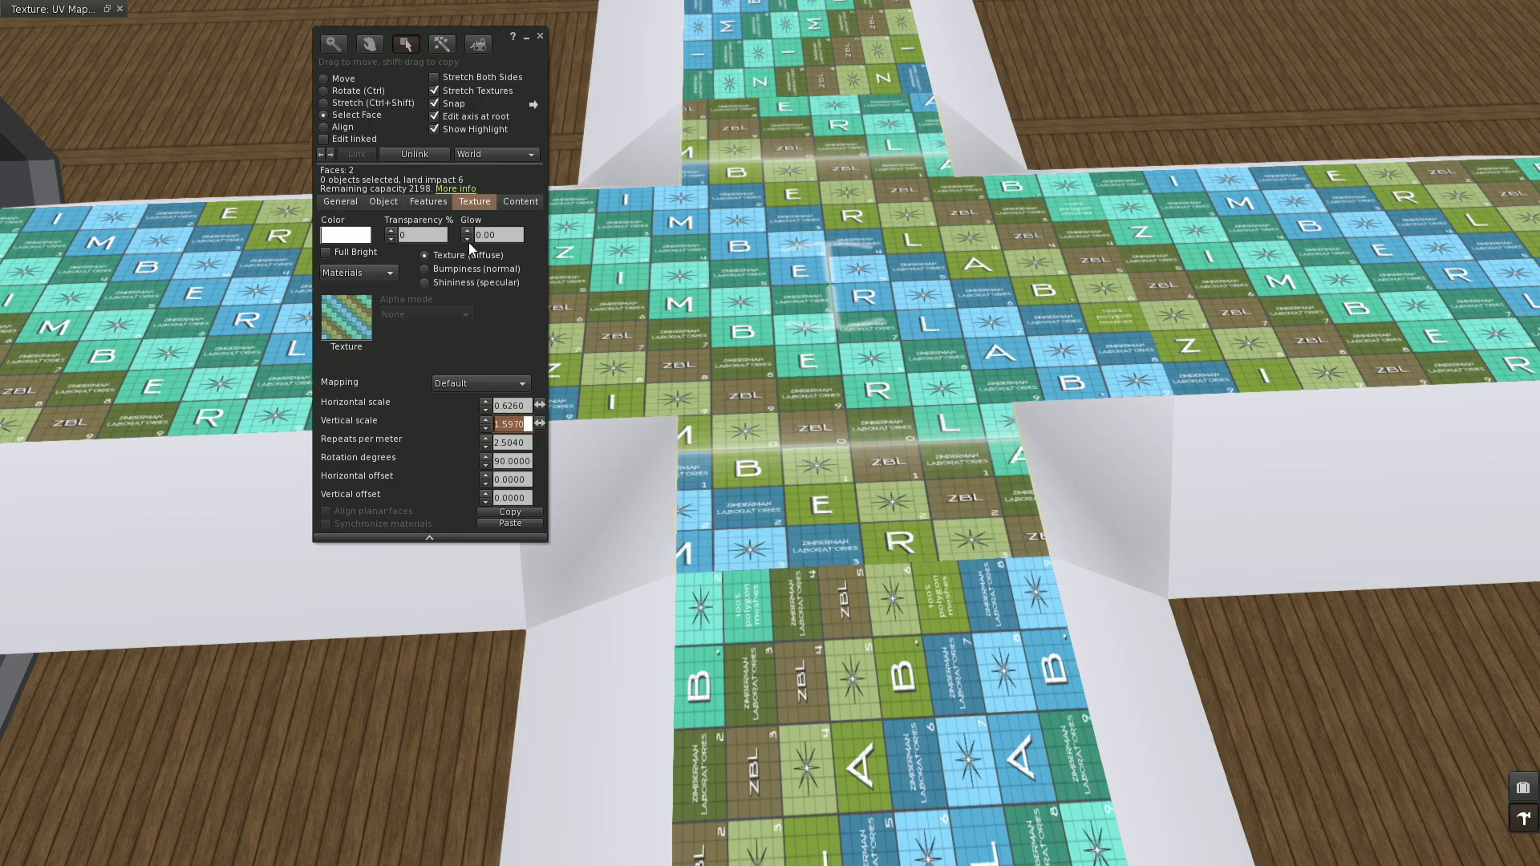
pyautogui.keyDown('alt'); pyautogui.moveTo(720, 344); pyautogui.dragTo(688, 307); pyautogui.keyUp('alt')
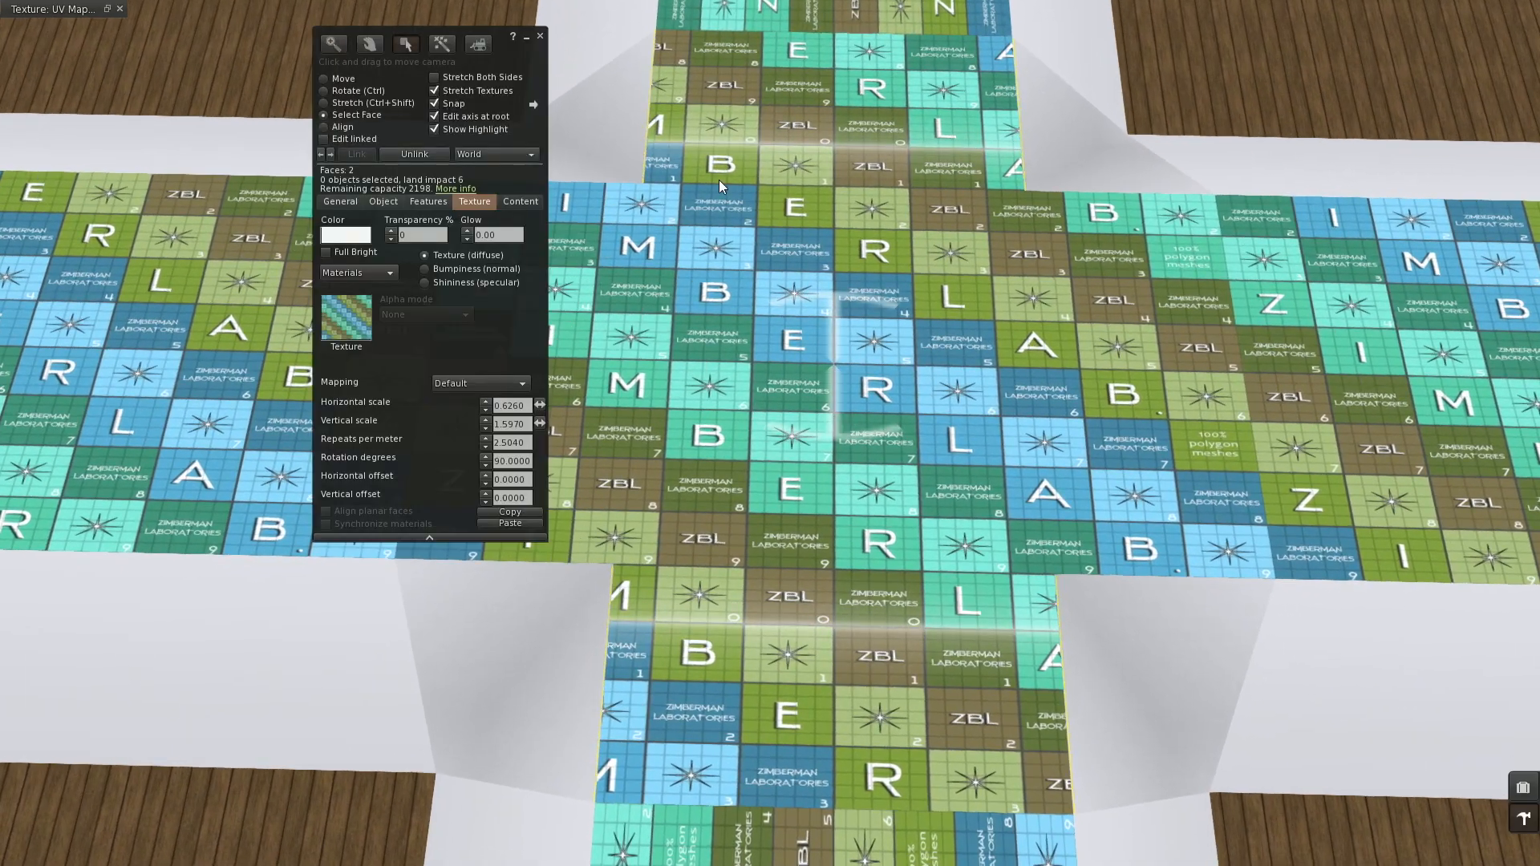
pyautogui.click(539, 36)
# Step: Rez a tower roof from the towers group on the rezzer
pyautogui.keyDown('alt'); pyautogui.moveTo(775, 465); pyautogui.dragTo(774, 533); pyautogui.keyUp('alt')
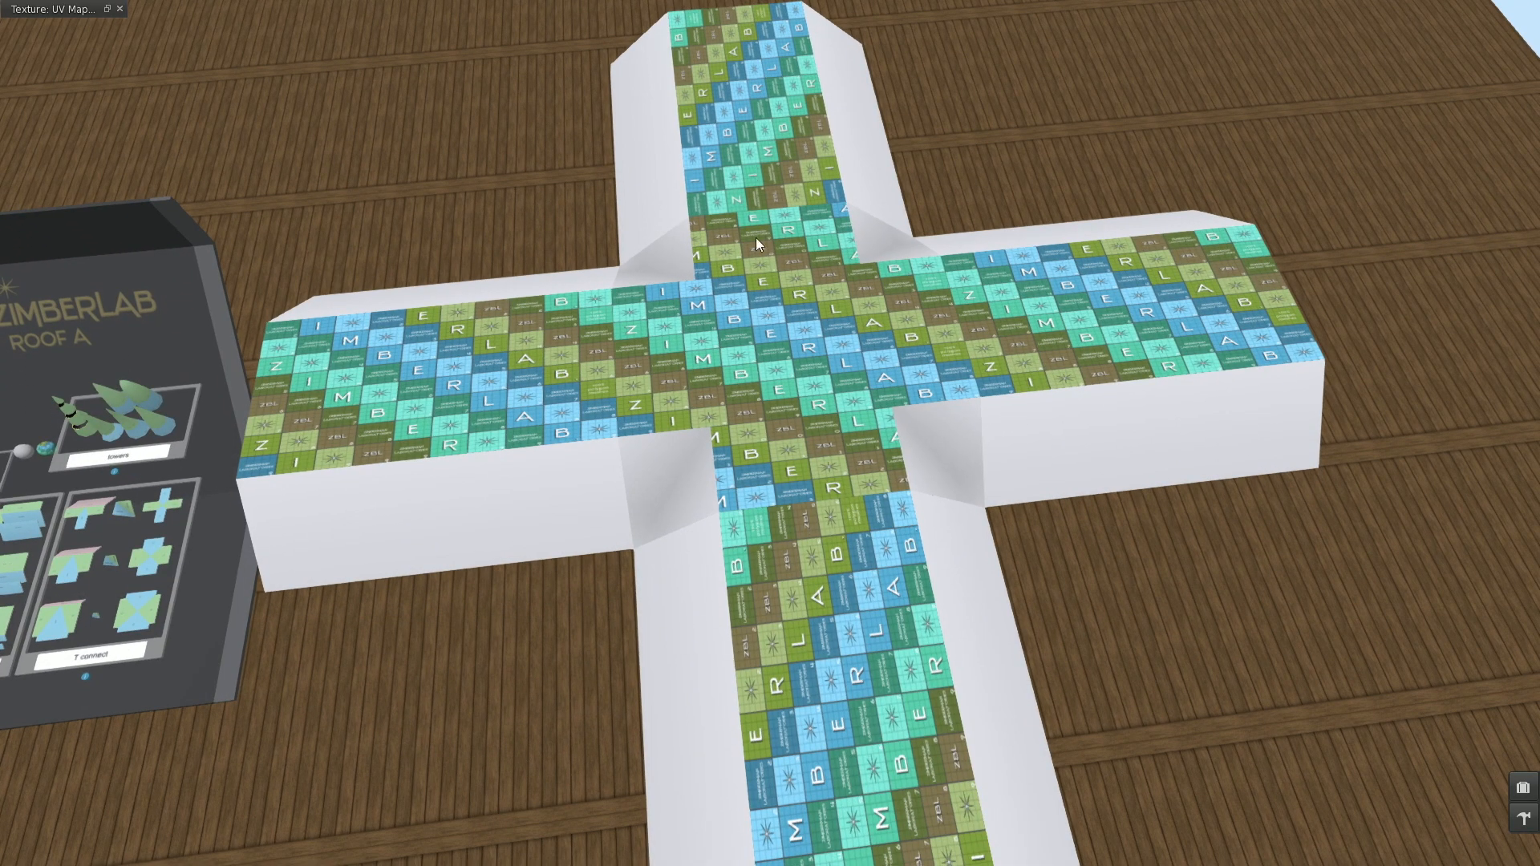
pyautogui.keyDown('alt'); pyautogui.moveTo(681, 360); pyautogui.dragTo(563, 540); pyautogui.keyUp('alt')
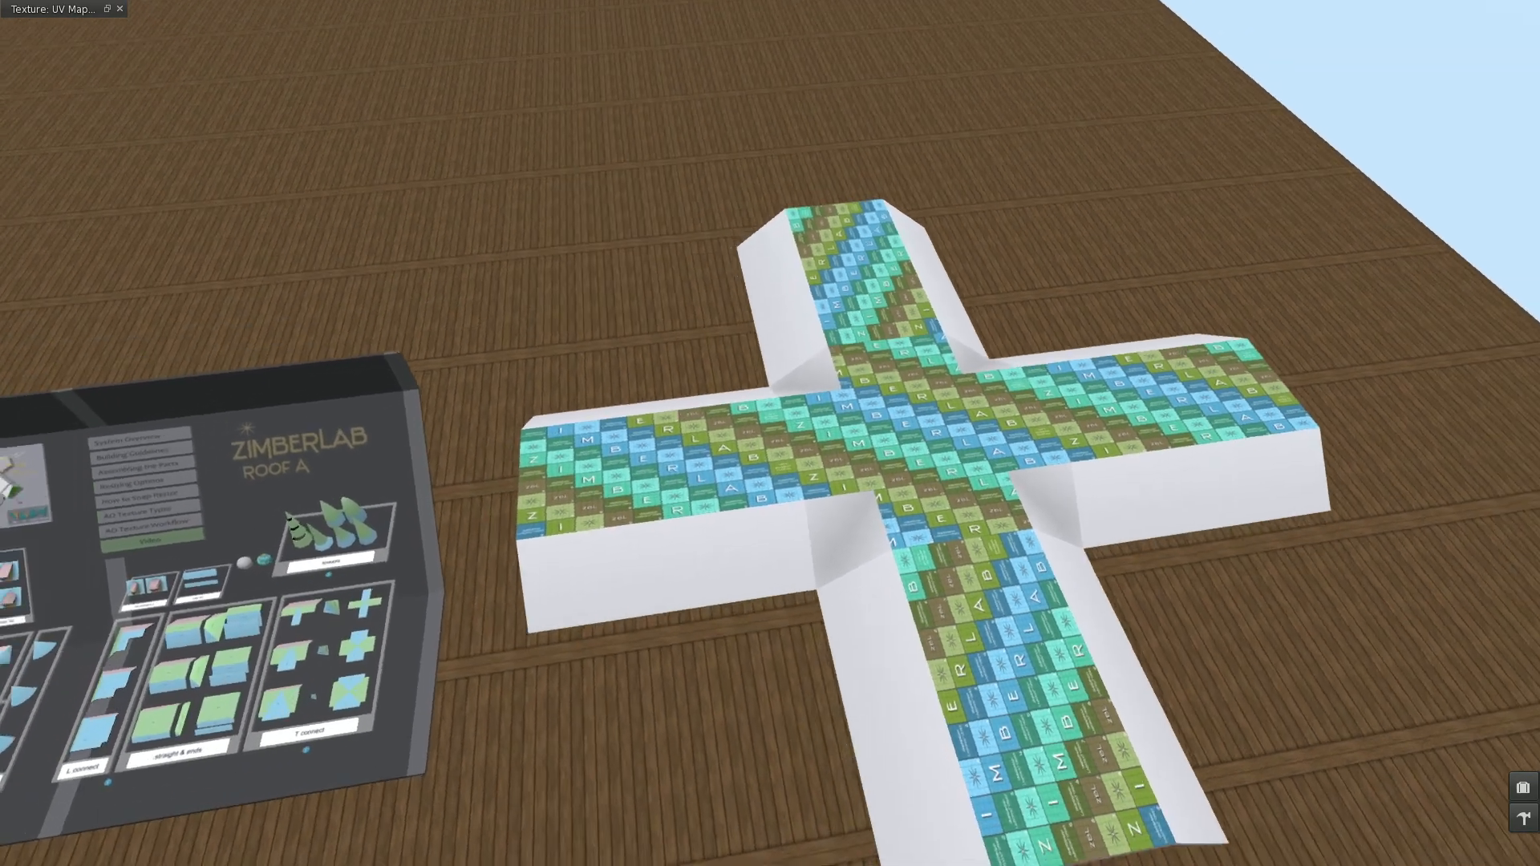
pyautogui.keyDown('alt'); pyautogui.click(563, 541); pyautogui.keyUp('alt')
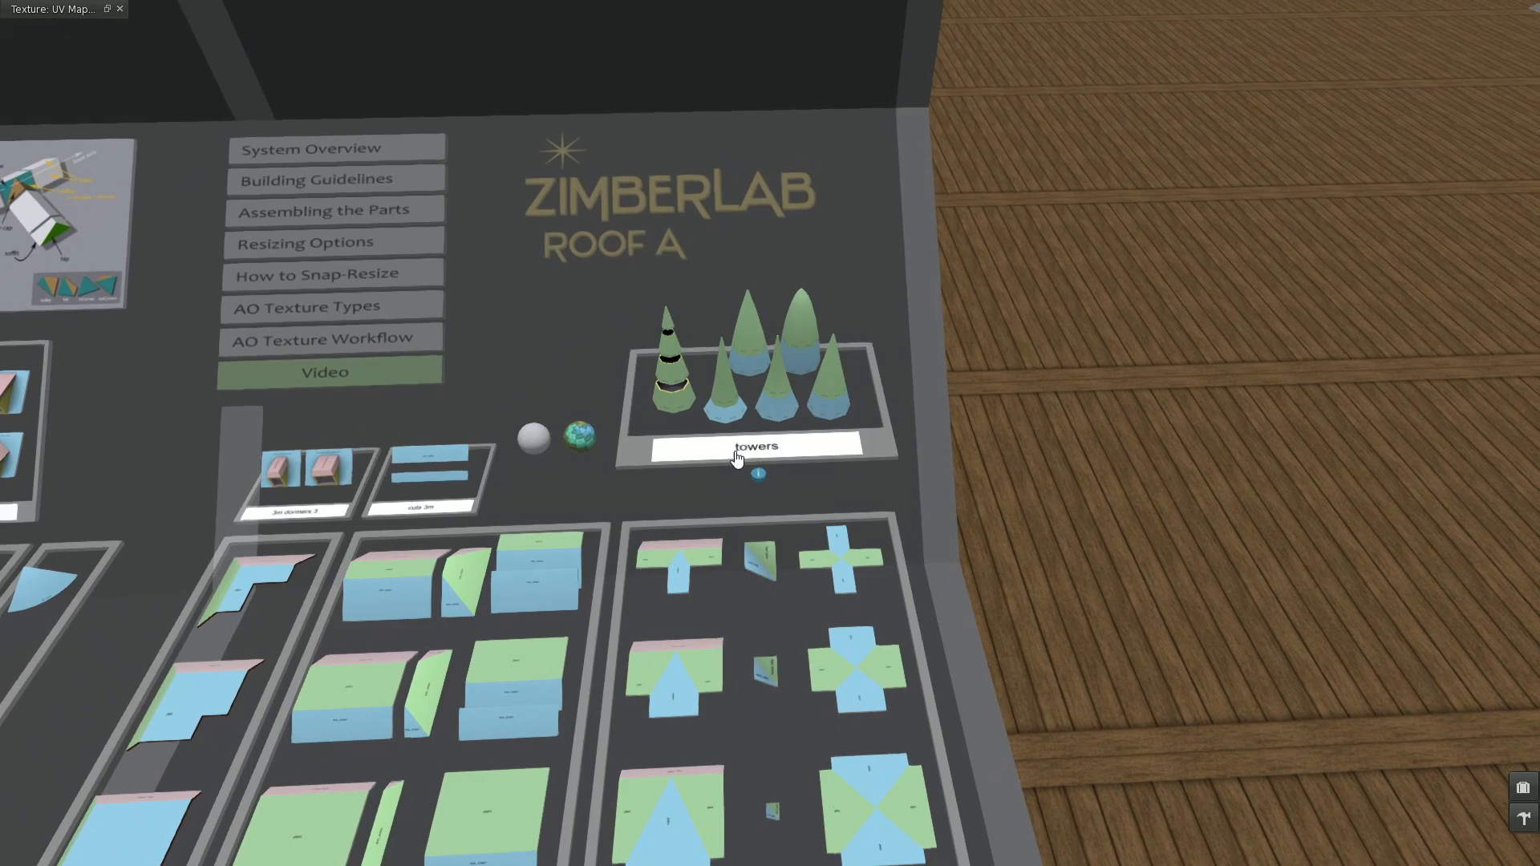
pyautogui.click(737, 455)
pyautogui.click(1286, 148)
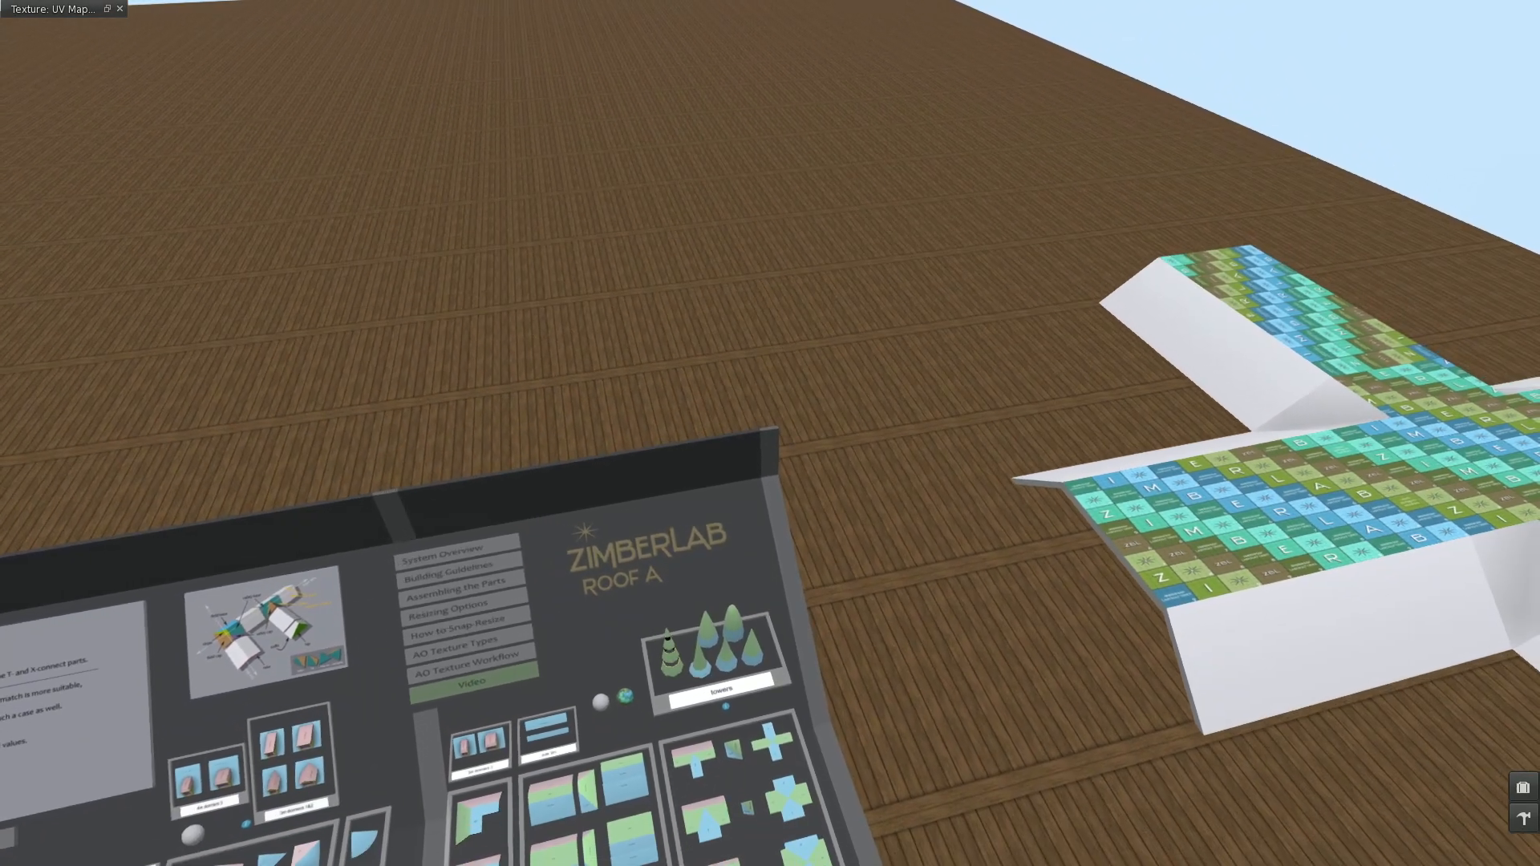
pyautogui.keyDown('alt'); pyautogui.click(687, 557); pyautogui.keyUp('alt')
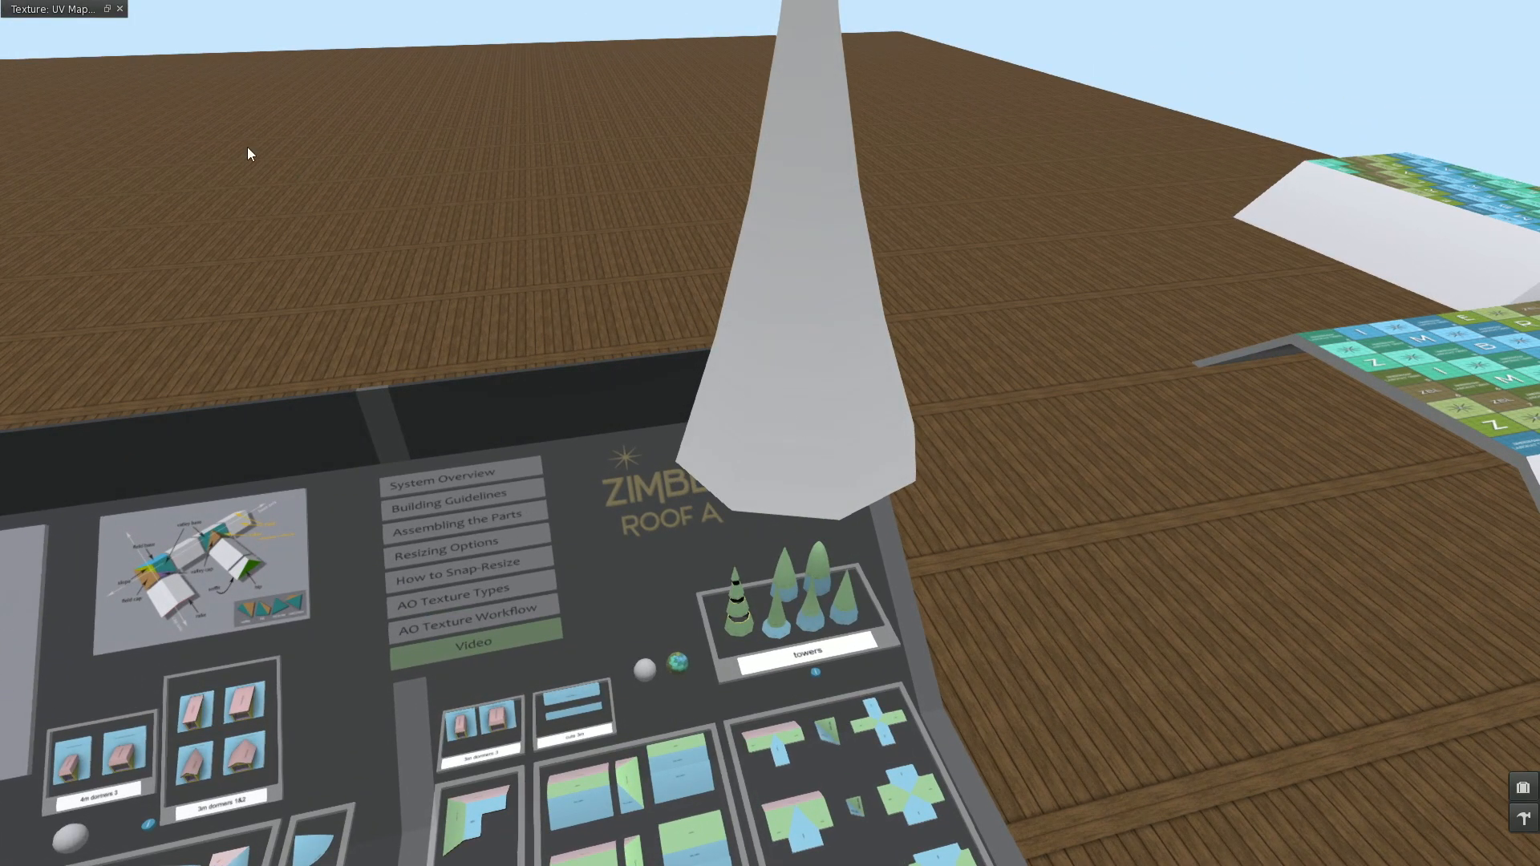
# Step: Restore the UV Mapper texture preview, place it beside the tower, and apply the texture to the tower's lower and upper faces
pyautogui.click(106, 8)
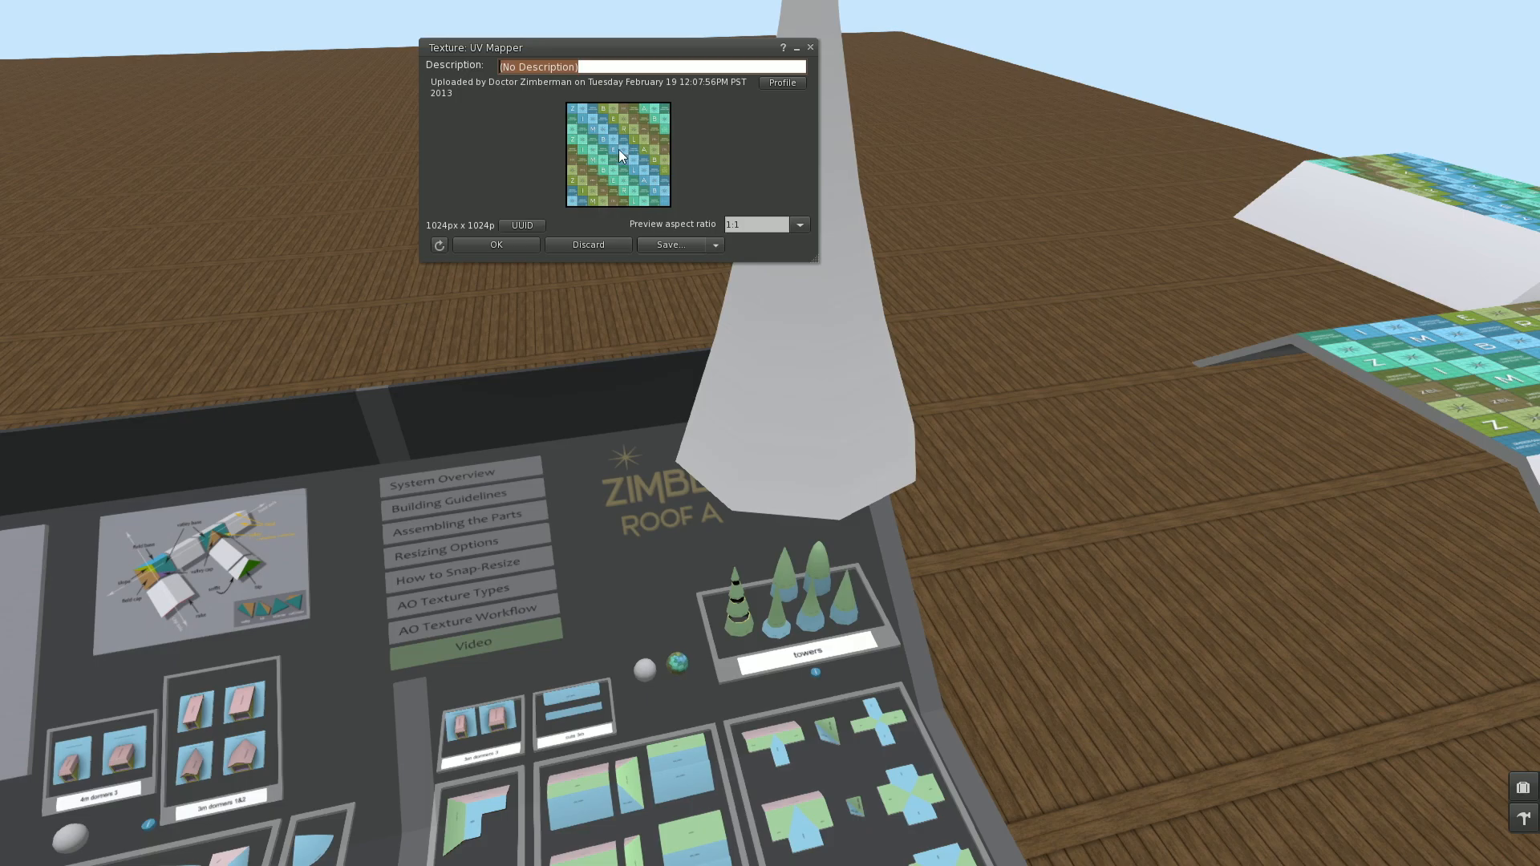
pyautogui.moveTo(660, 55); pyautogui.dragTo(365, 125)
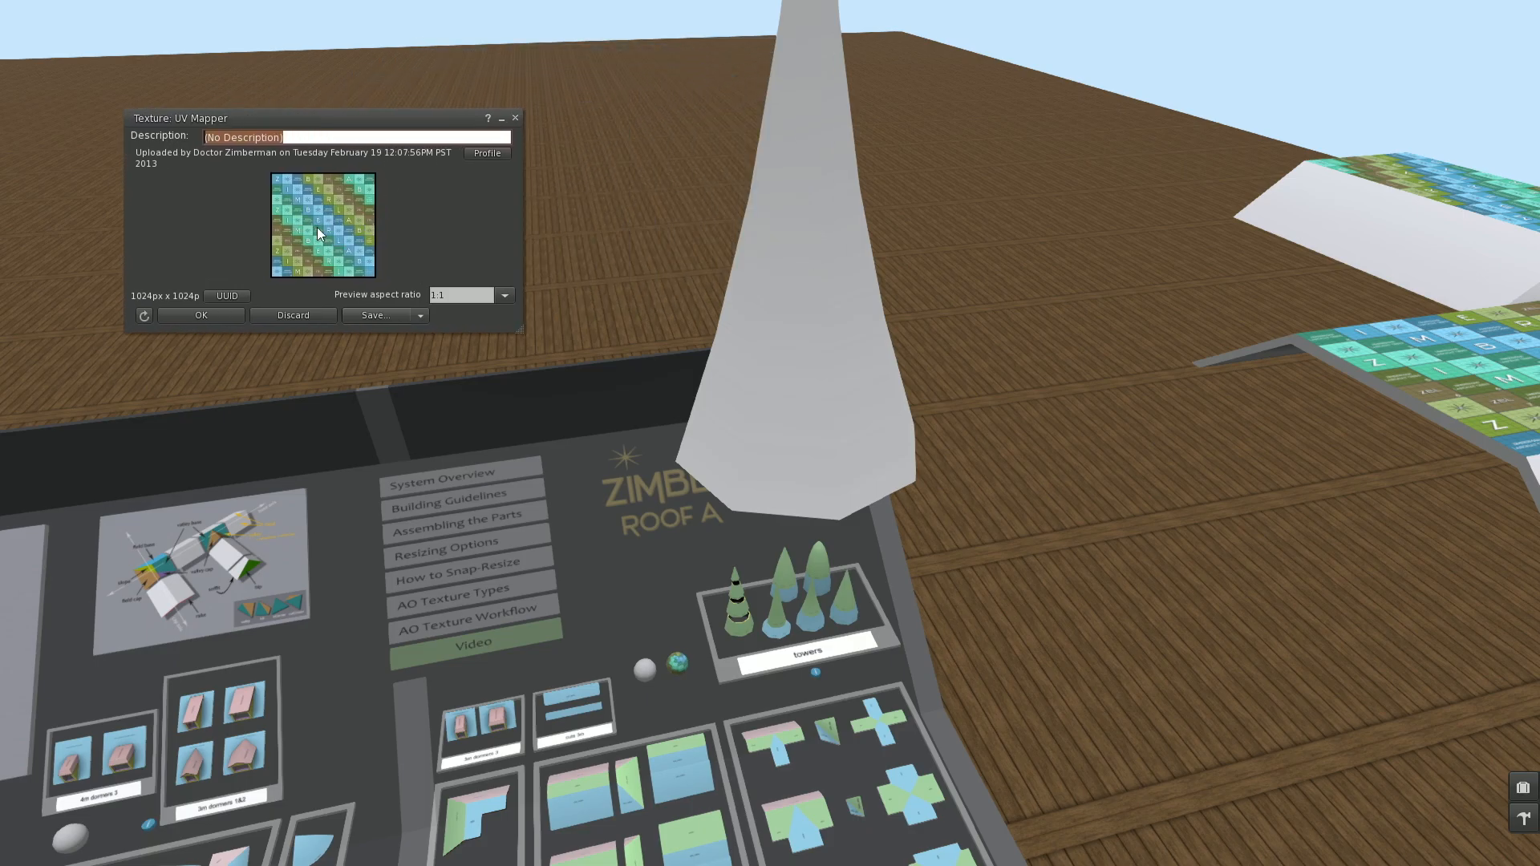
pyautogui.moveTo(806, 440); pyautogui.dragTo(657, 409)
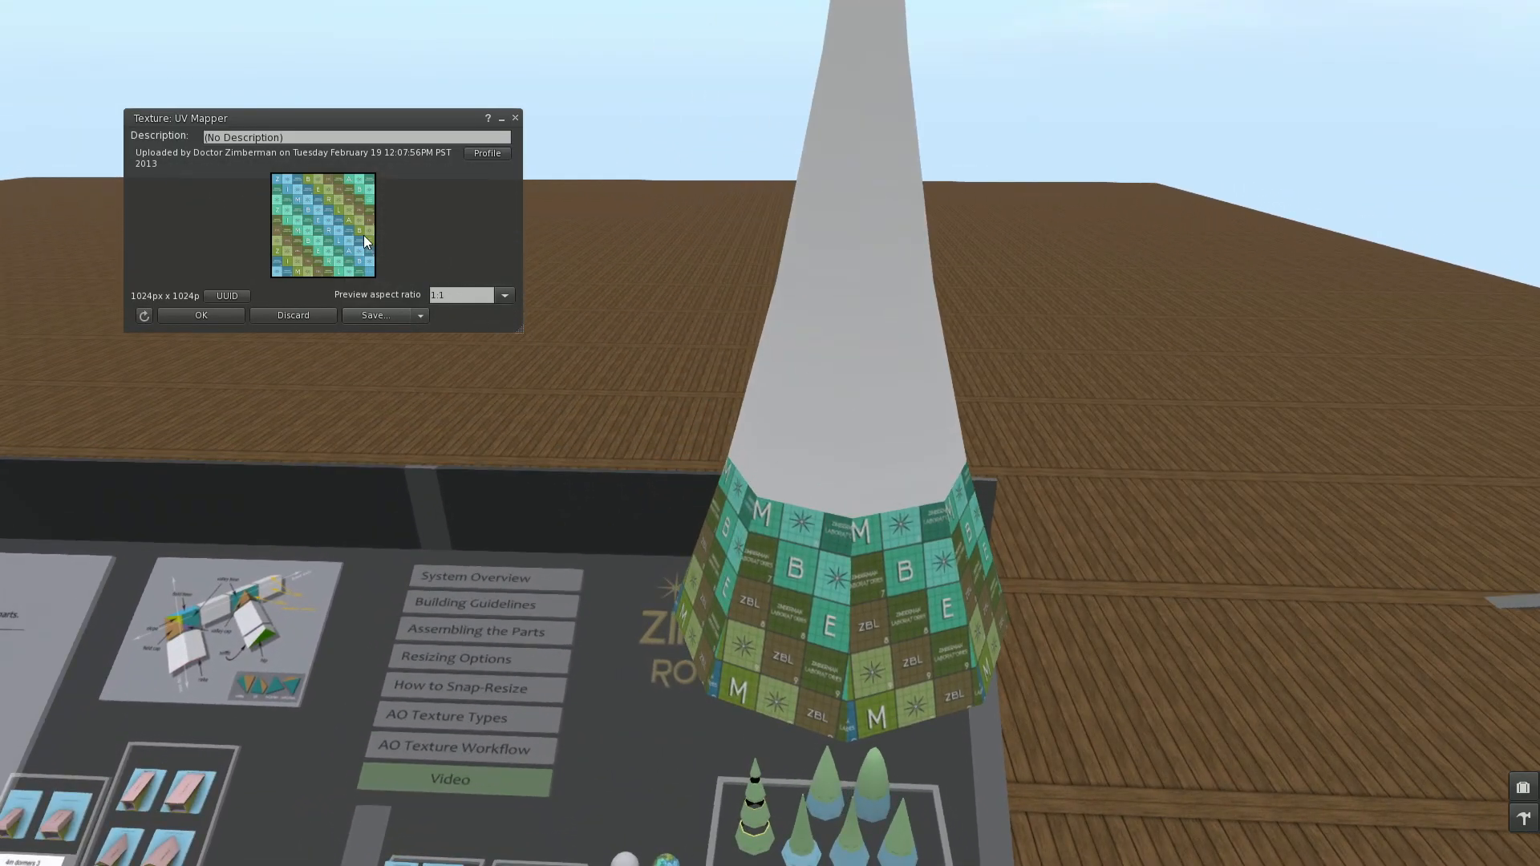
pyautogui.moveTo(363, 234); pyautogui.dragTo(930, 433)
# Step: View the texture lists of the 4m_Tconnect_3m part and the Main Texture Giver without requesting any texture
pyautogui.moveTo(758, 433)
pyautogui.keyDown('alt'); pyautogui.mouseDown()
pyautogui.moveTo(802, 433)
pyautogui.moveTo(758, 434)
pyautogui.moveTo(758, 454)
pyautogui.mouseUp(); pyautogui.keyUp('alt')
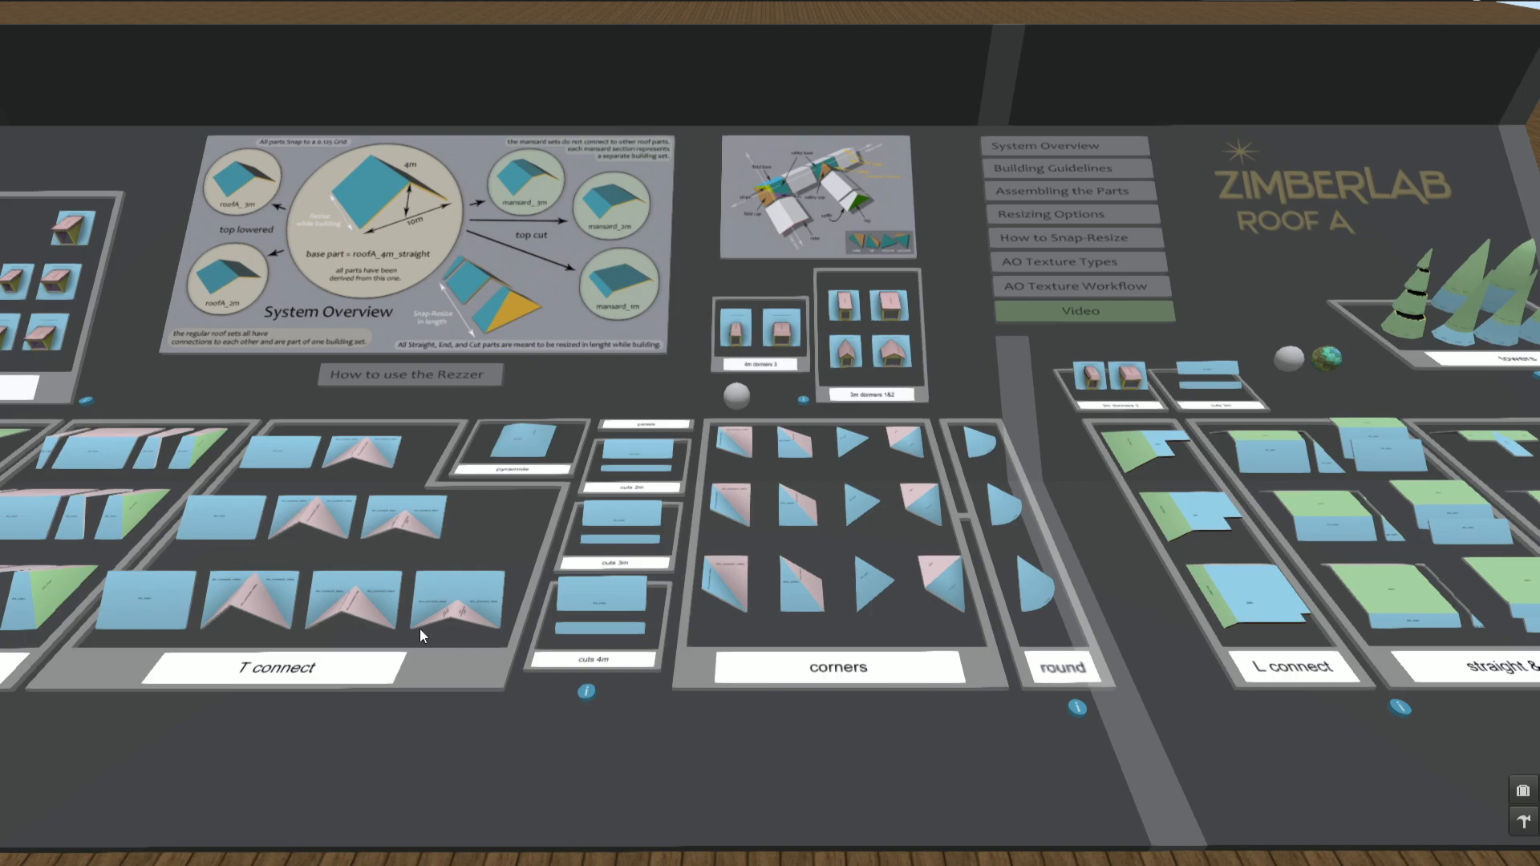
pyautogui.click(370, 601)
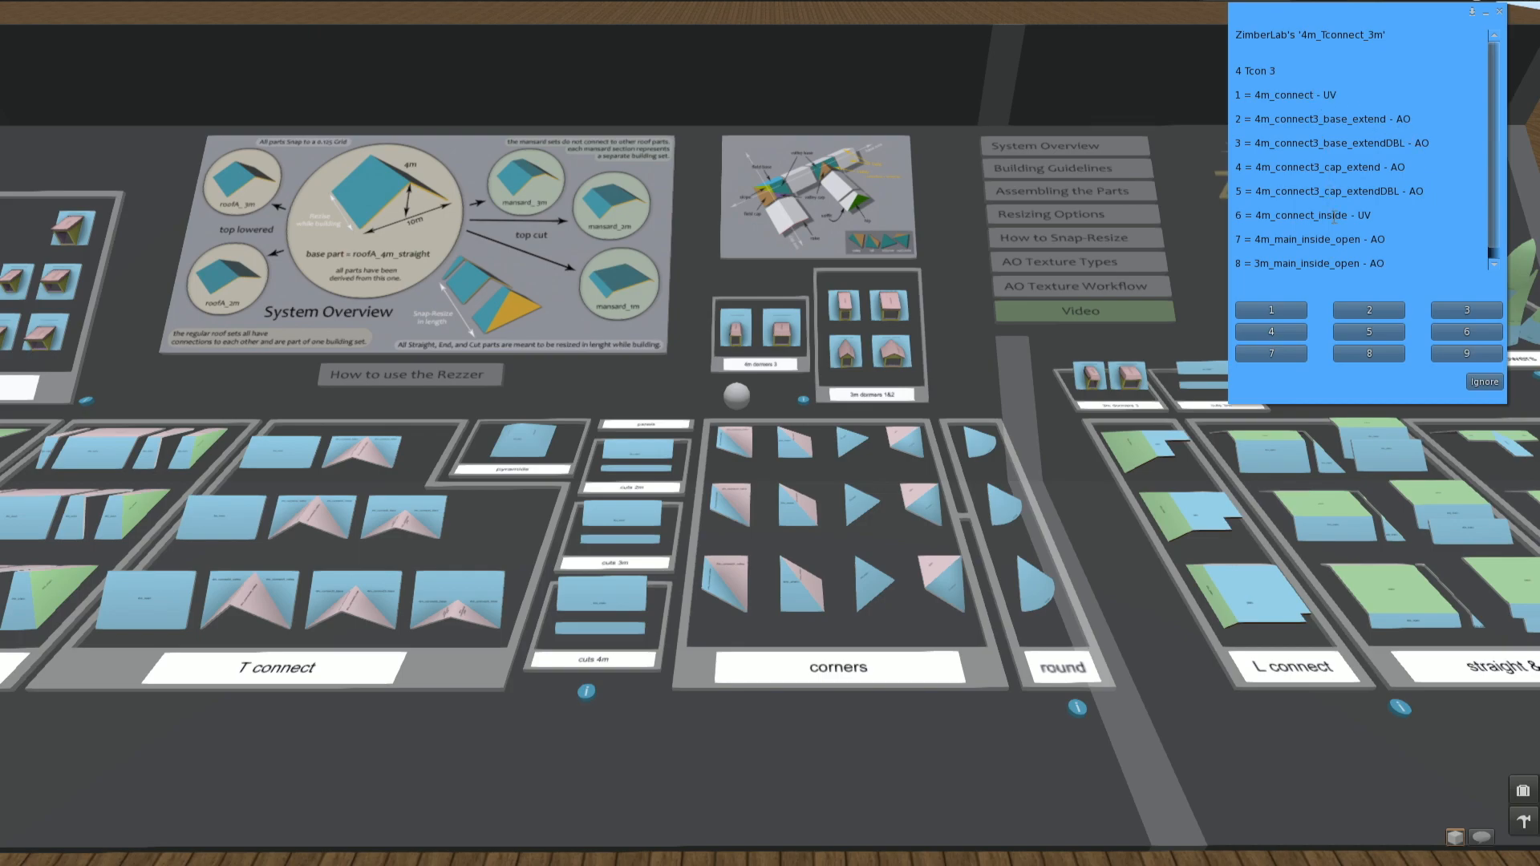
pyautogui.click(1484, 382)
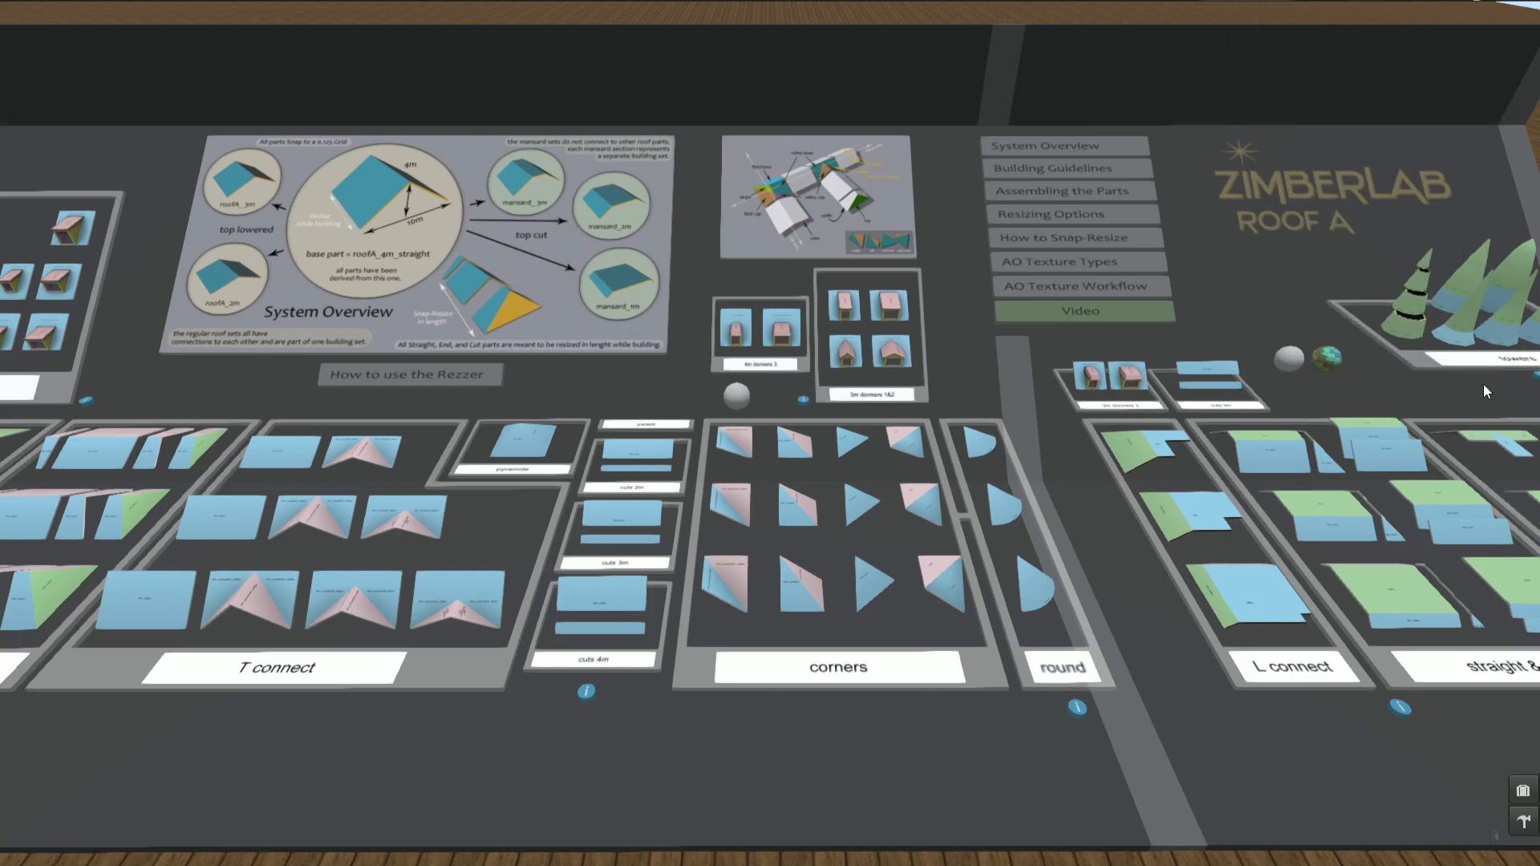
pyautogui.click(735, 397)
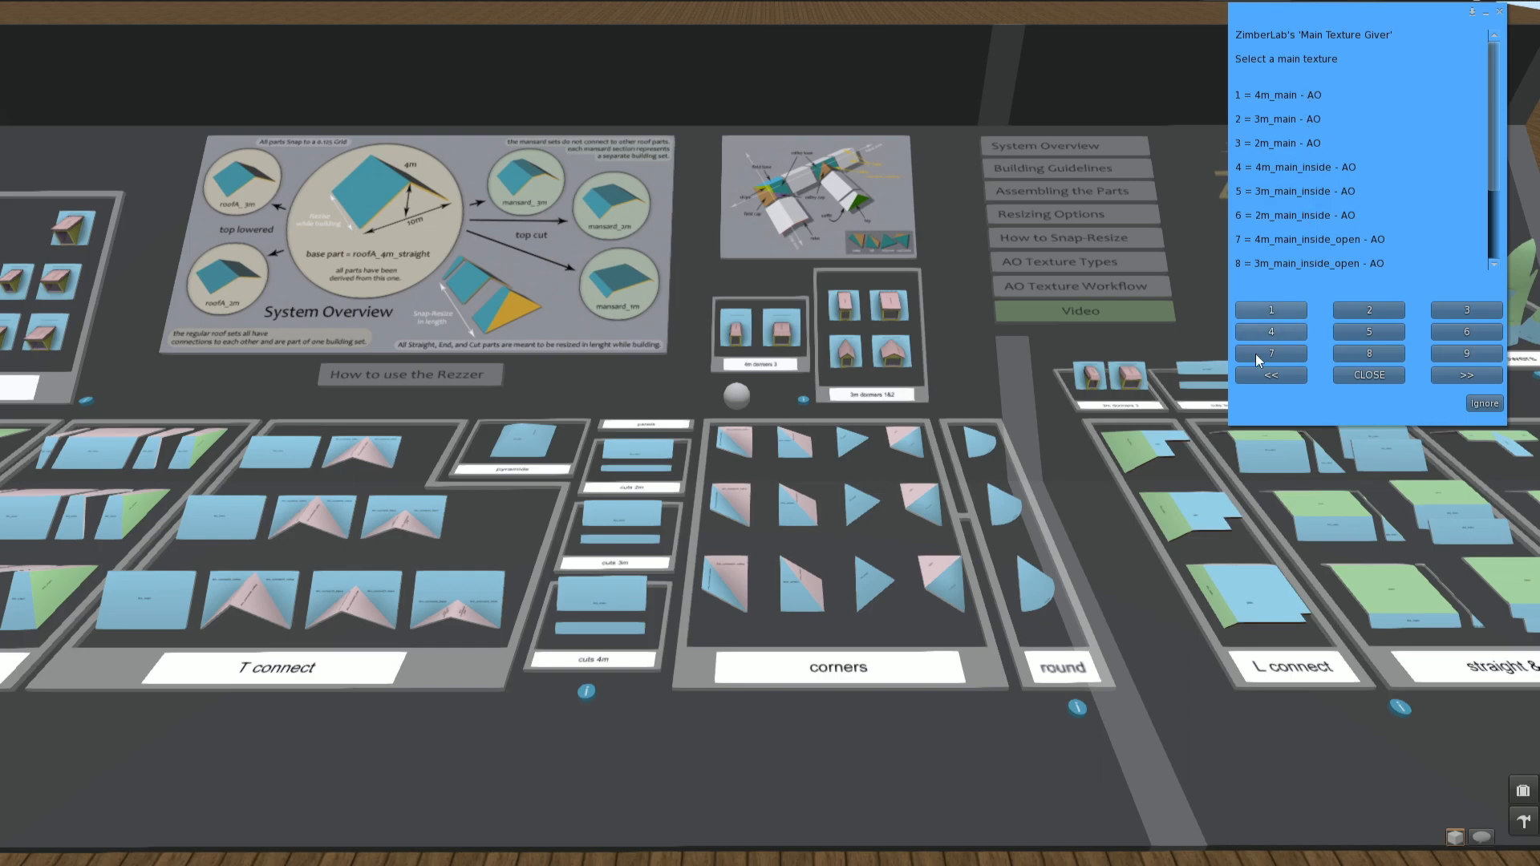
pyautogui.click(1470, 408)
# Step: Rez the ZBL Roof A - AO Bulk Box from the recent inventory items onto the floor and unpack its contents into the inventory
pyautogui.keyDown('alt'); pyautogui.moveTo(788, 592); pyautogui.dragTo(802, 449); pyautogui.keyUp('alt')
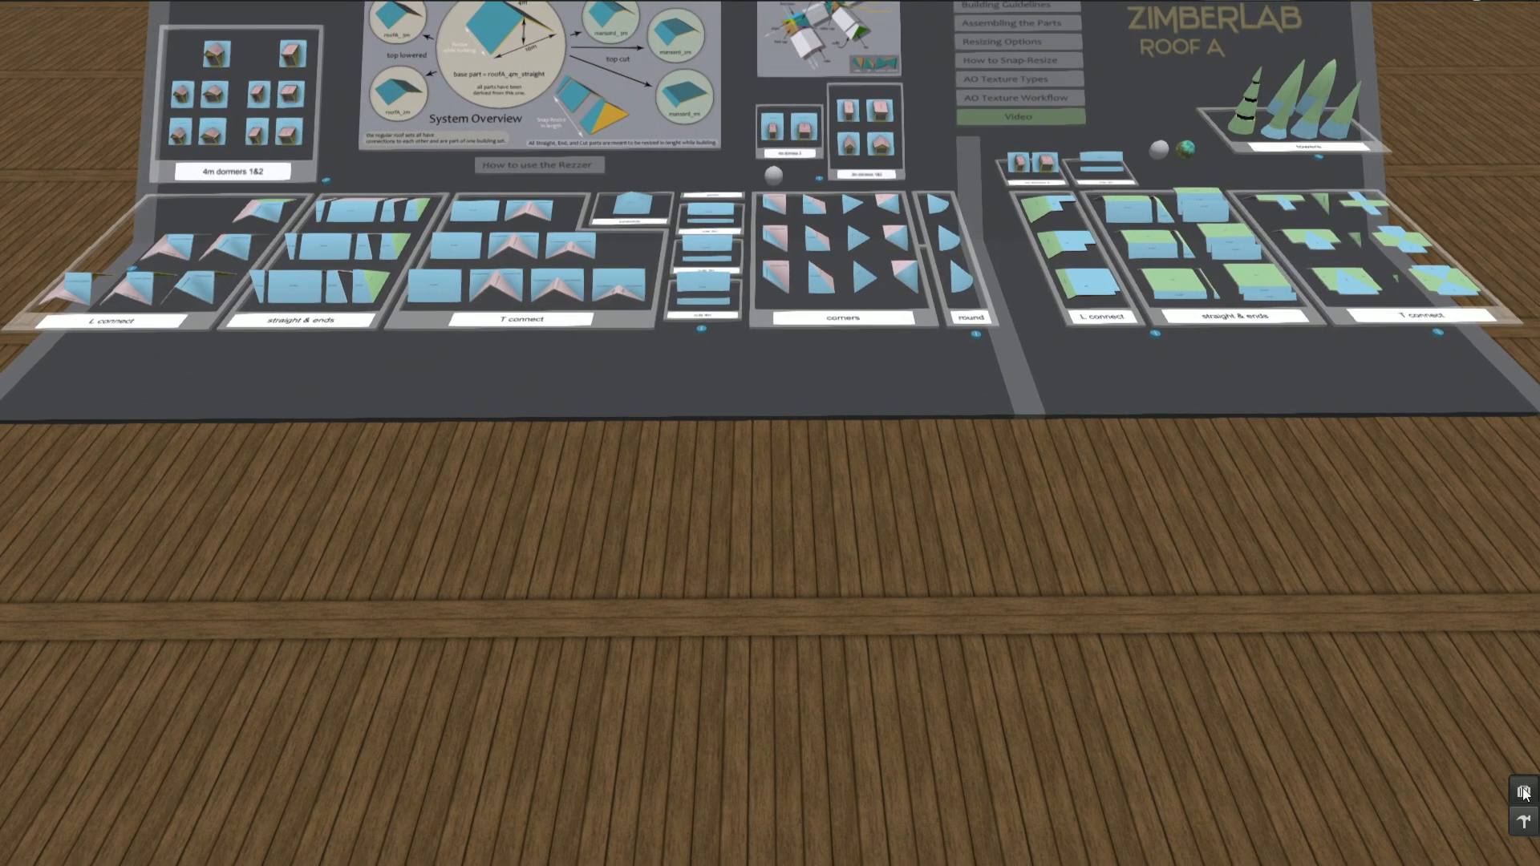
pyautogui.click(1523, 791)
pyautogui.click(1355, 112)
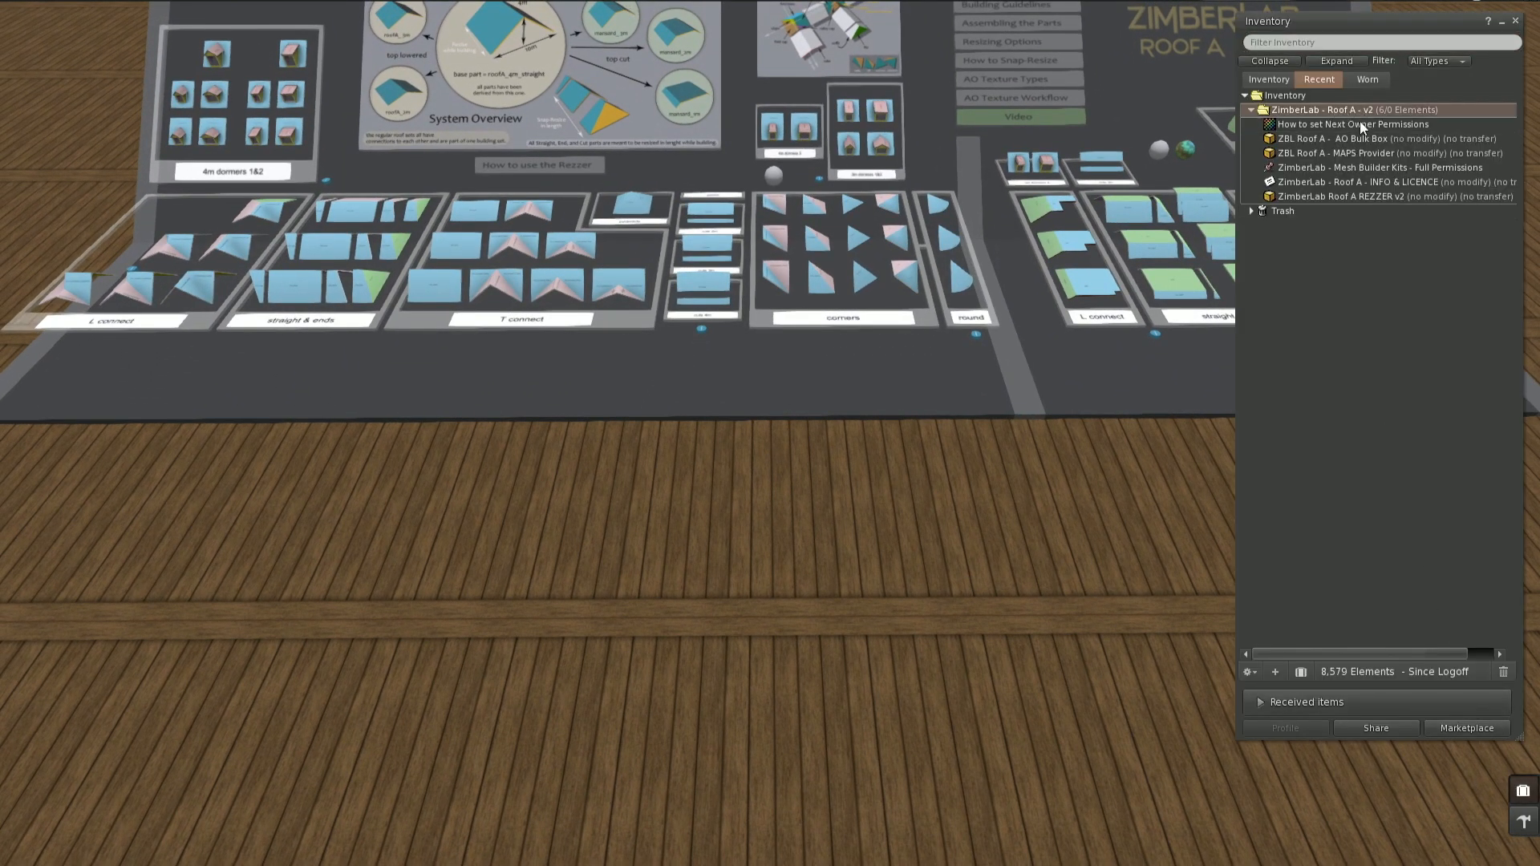
pyautogui.click(1344, 138)
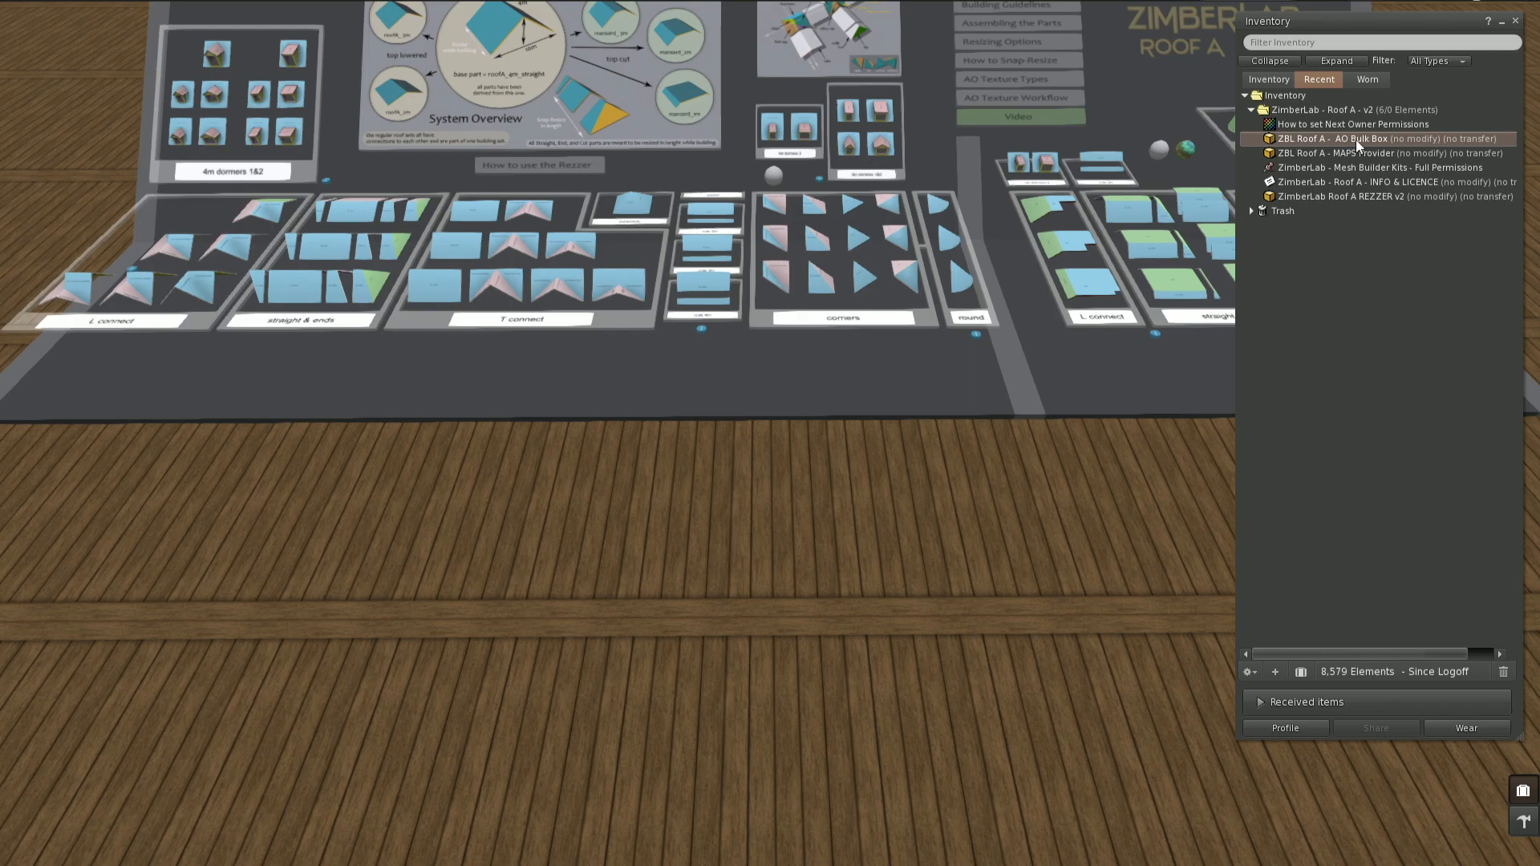
pyautogui.moveTo(1354, 139); pyautogui.dragTo(945, 440)
pyautogui.moveTo(715, 640); pyautogui.dragTo(716, 641)
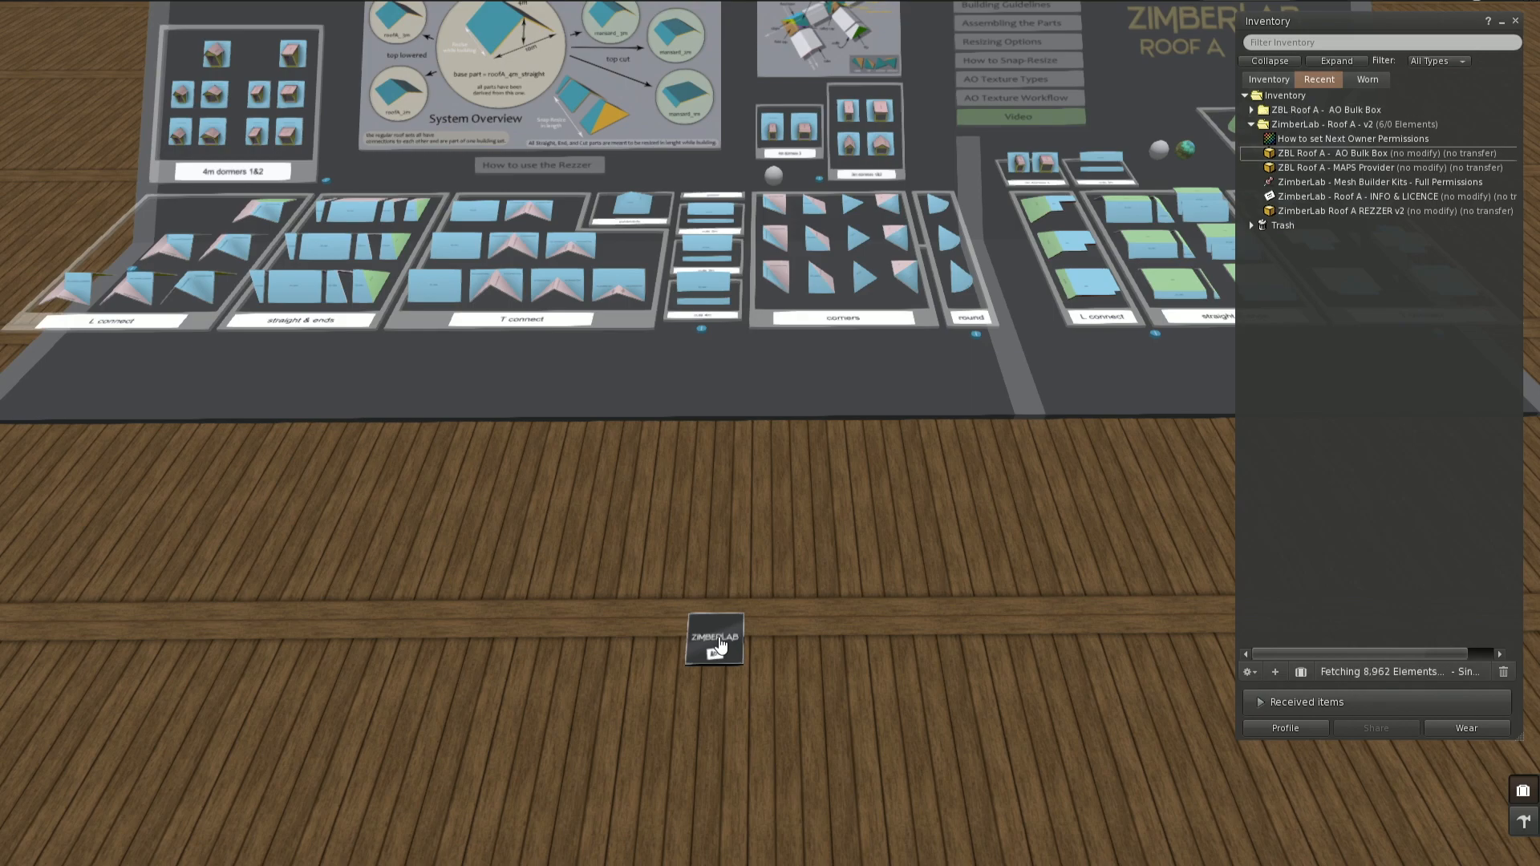
# Step: Expand the unpacked ZBL Roof A - AO Bulk Box folder to view its AO textures, and collapse it again
pyautogui.click(1320, 110)
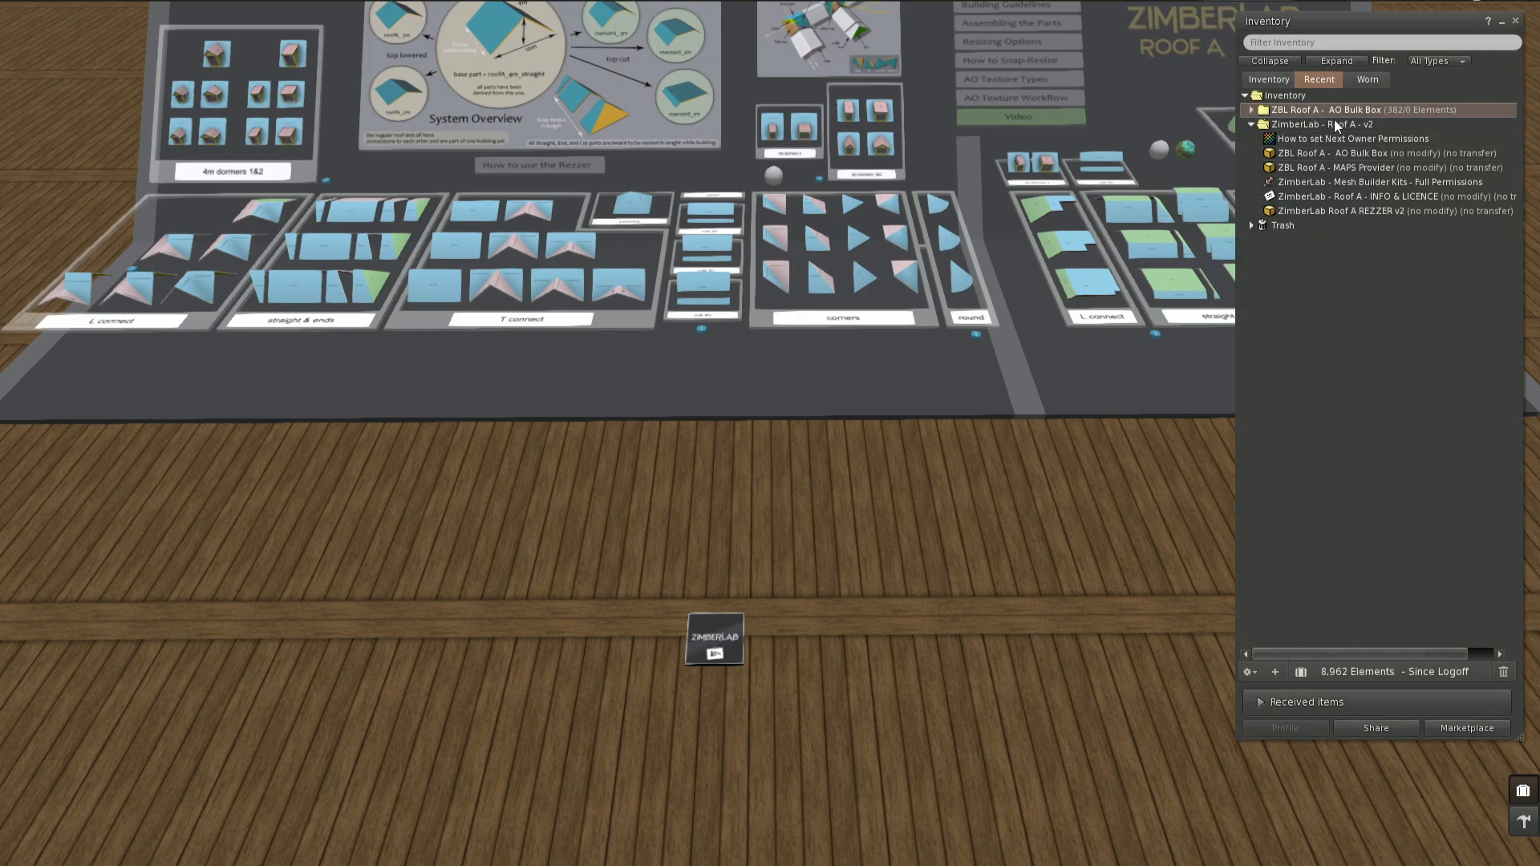
pyautogui.doubleClick(1401, 109)
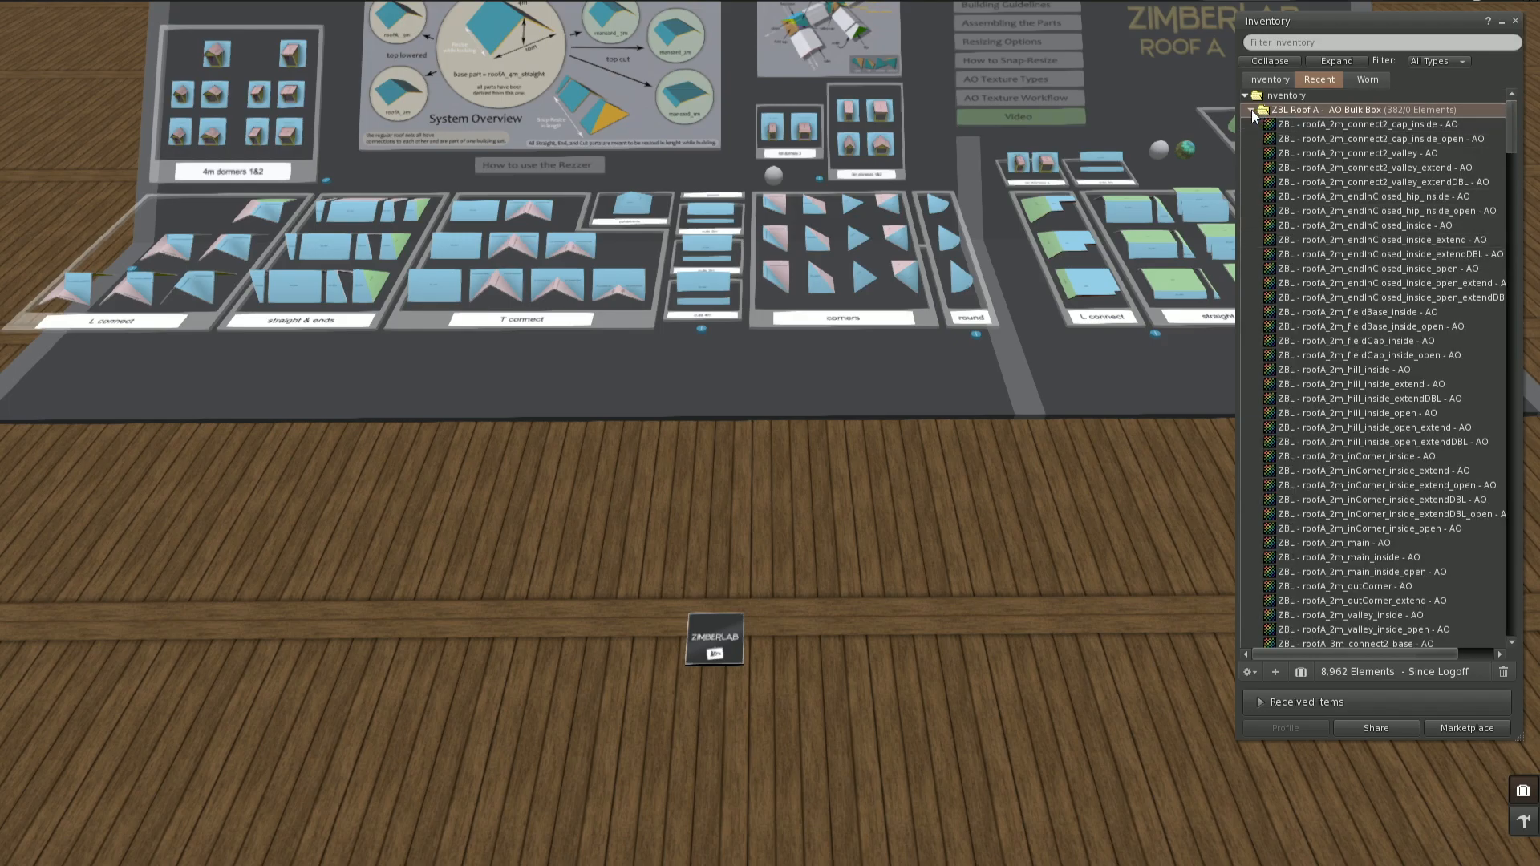
pyautogui.click(1252, 111)
# Step: Open the roof for editing, select the face of its straight section, and open a widened texture picker for that face
pyautogui.keyDown('alt'); pyautogui.moveTo(467, 377); pyautogui.dragTo(746, 450); pyautogui.keyUp('alt')
pyautogui.rightClick(690, 402)
pyautogui.click(722, 441)
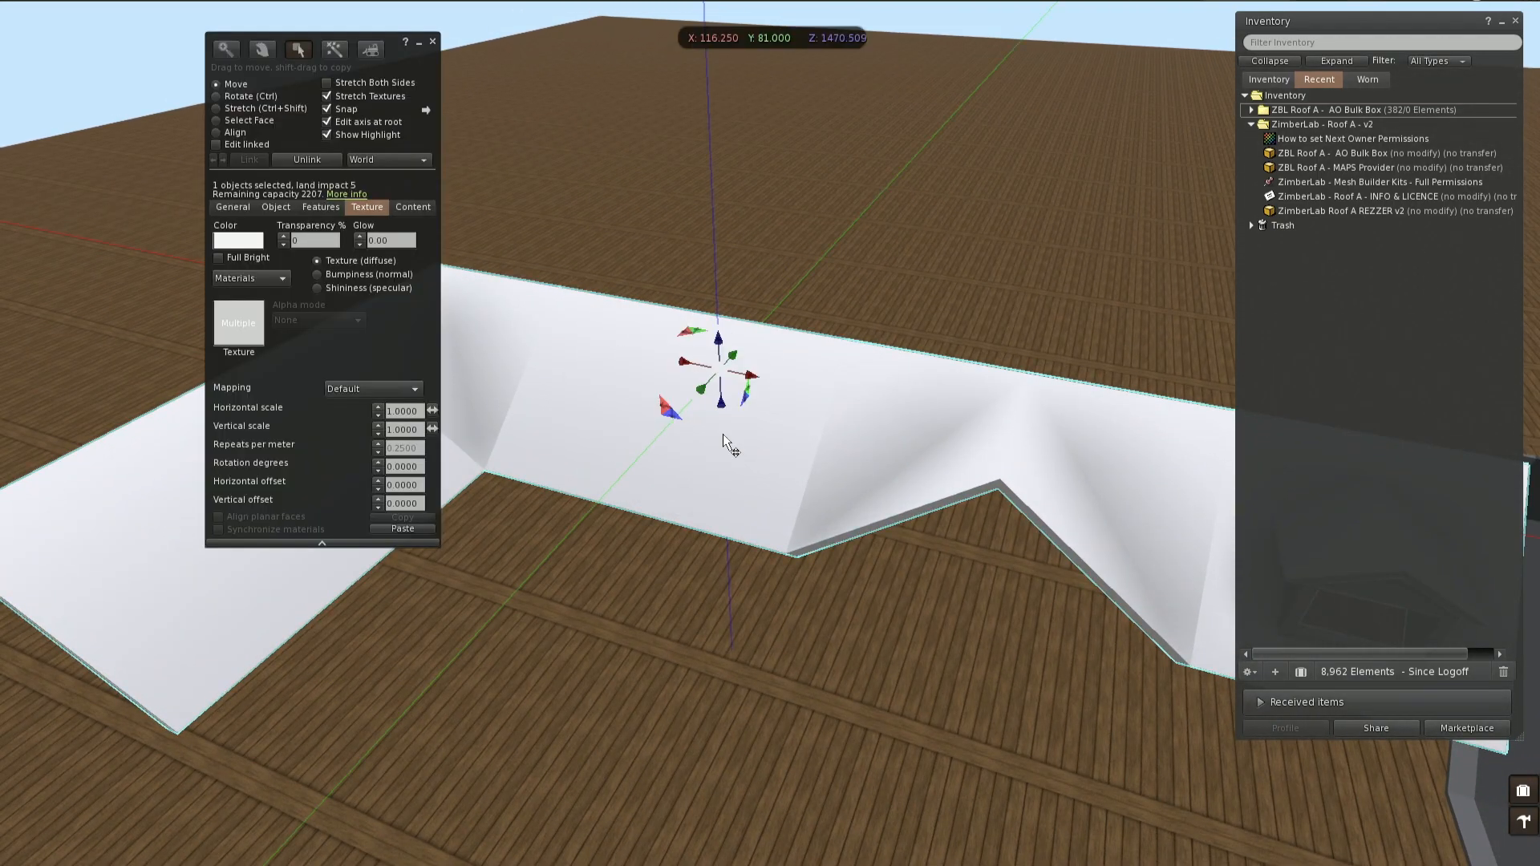
pyautogui.click(241, 120)
pyautogui.click(633, 404)
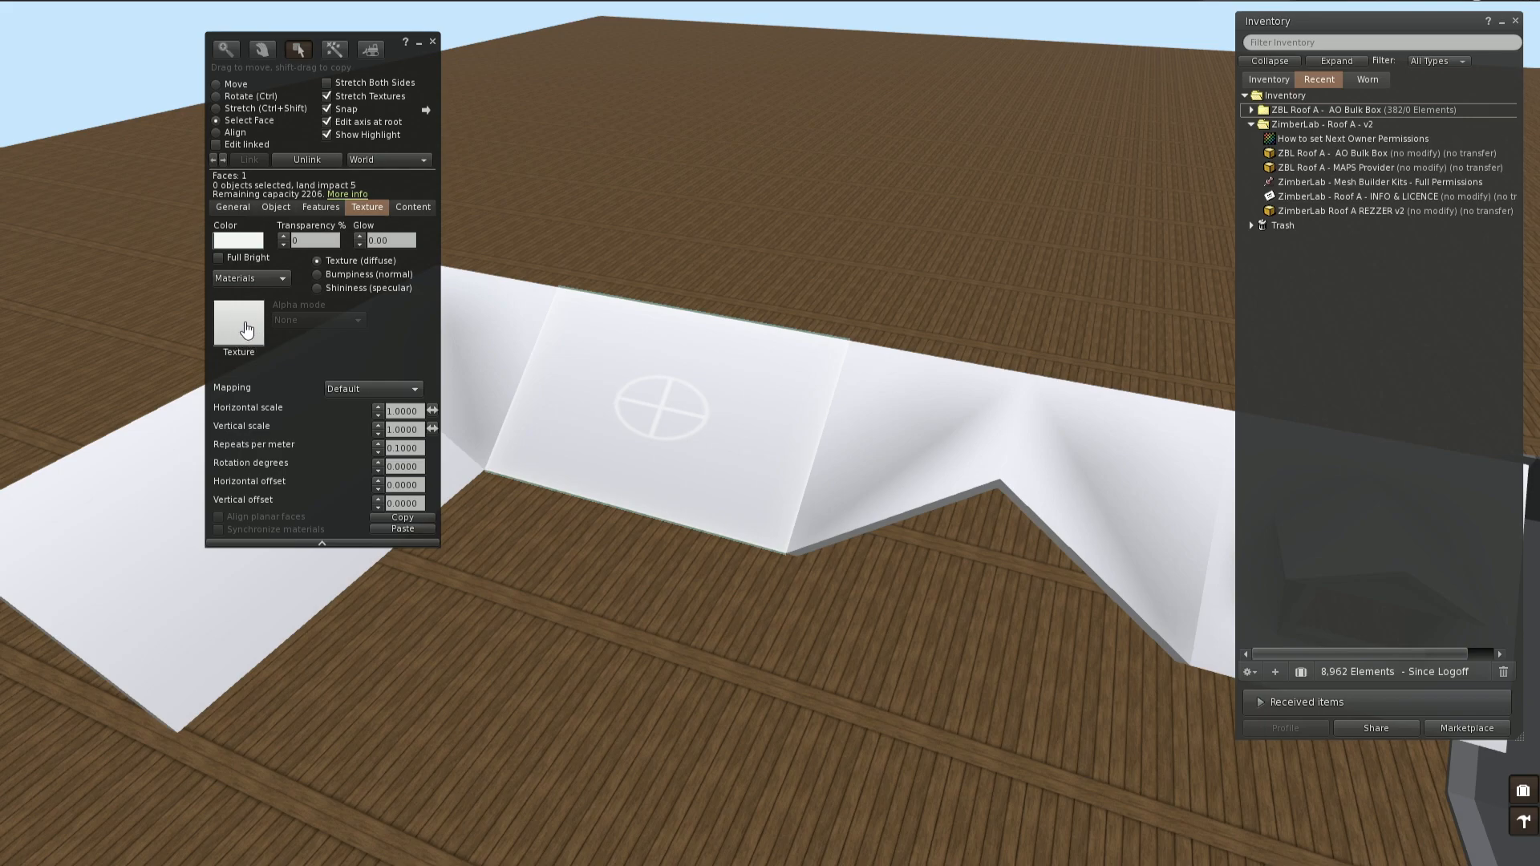
pyautogui.click(247, 329)
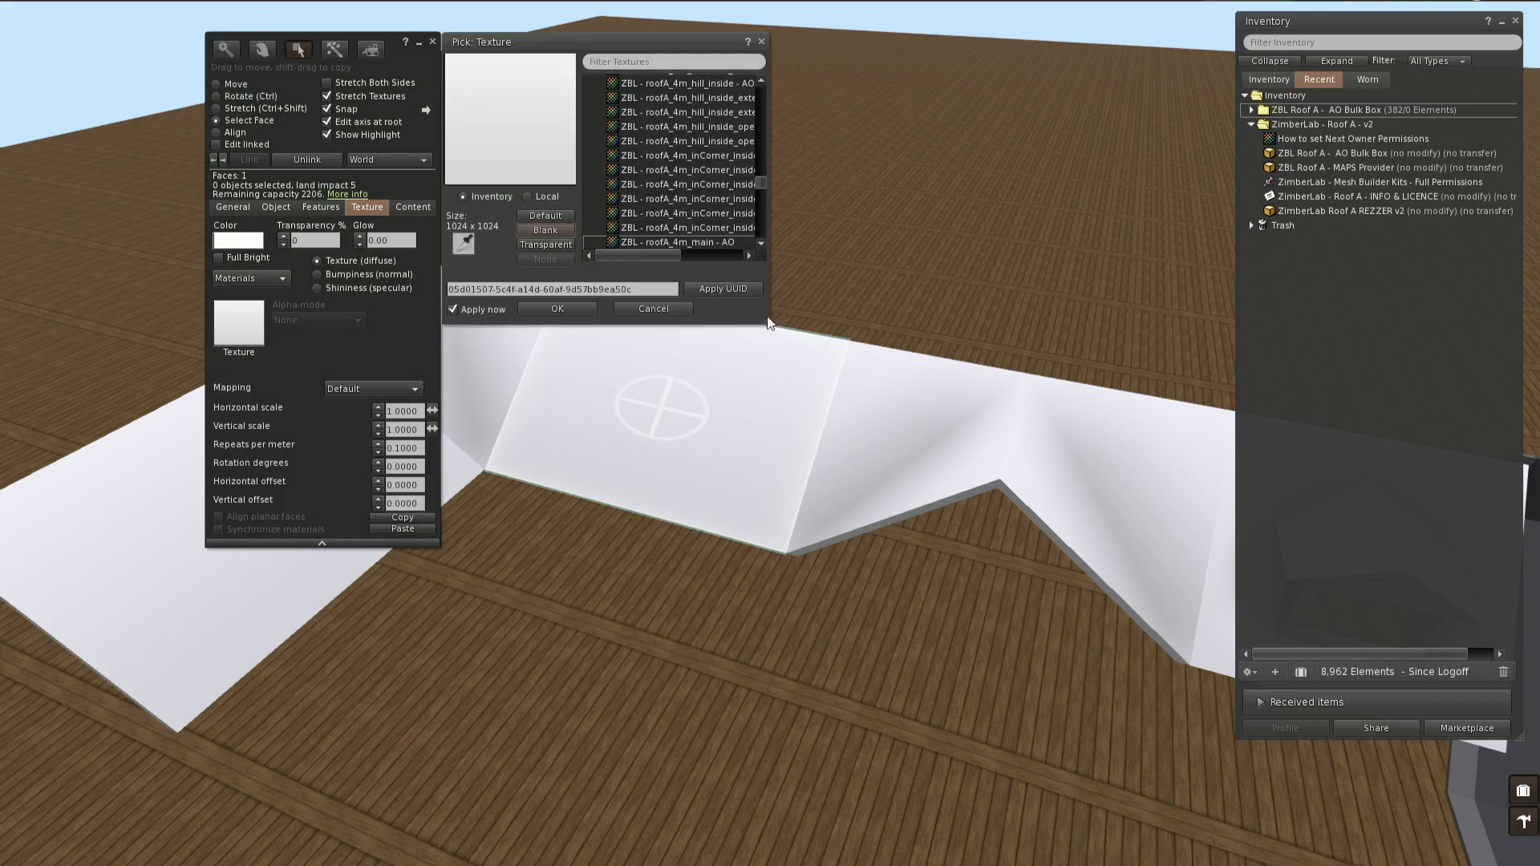
pyautogui.moveTo(768, 316); pyautogui.dragTo(939, 323)
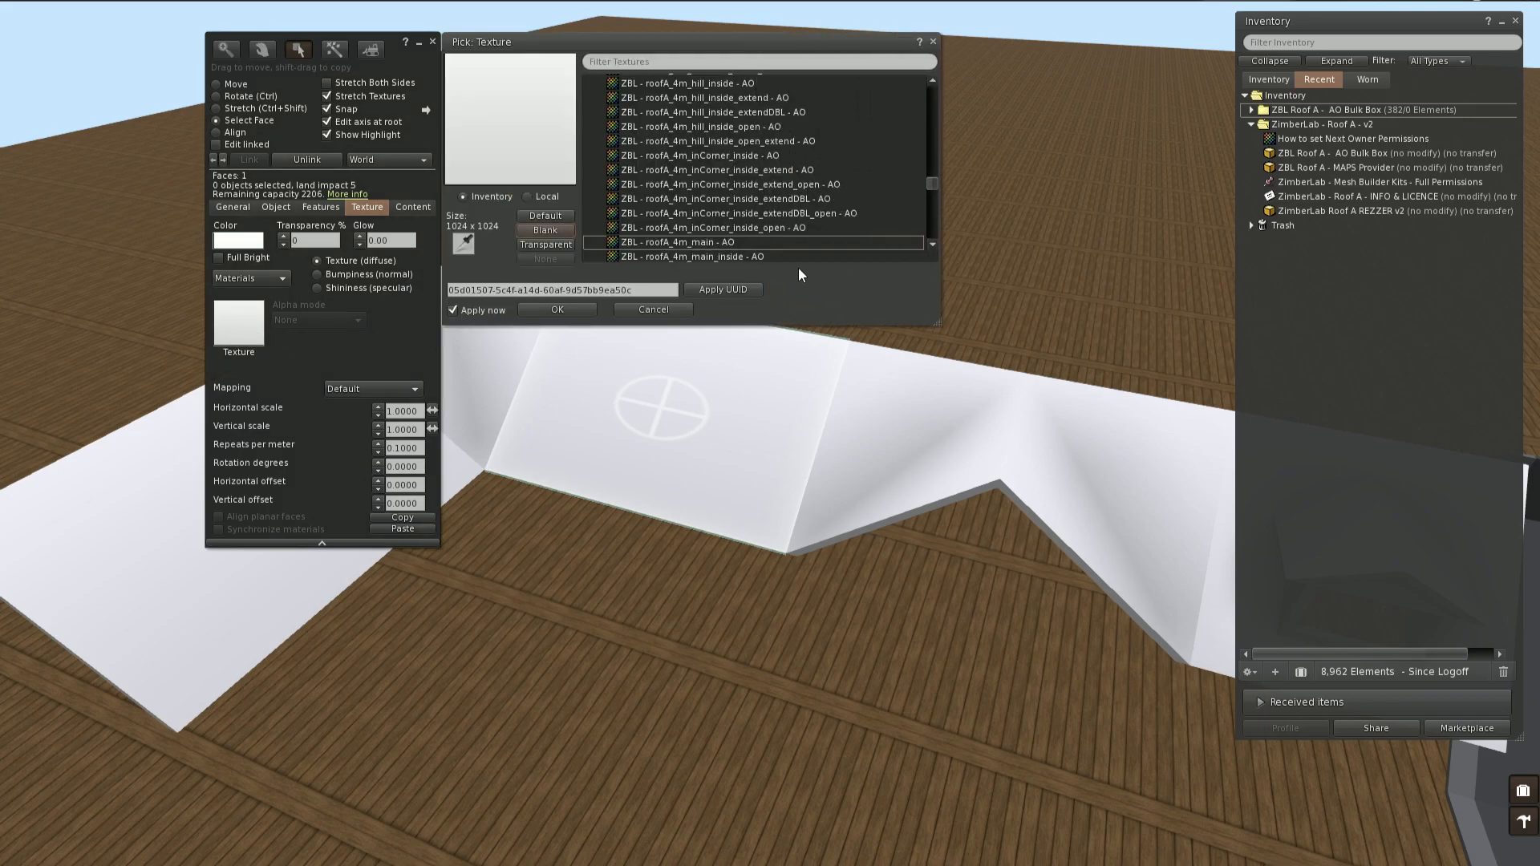
# Step: Select the roof's valley connection face and the dormer's roof face to locate their AO textures in the picker
pyautogui.click(879, 427)
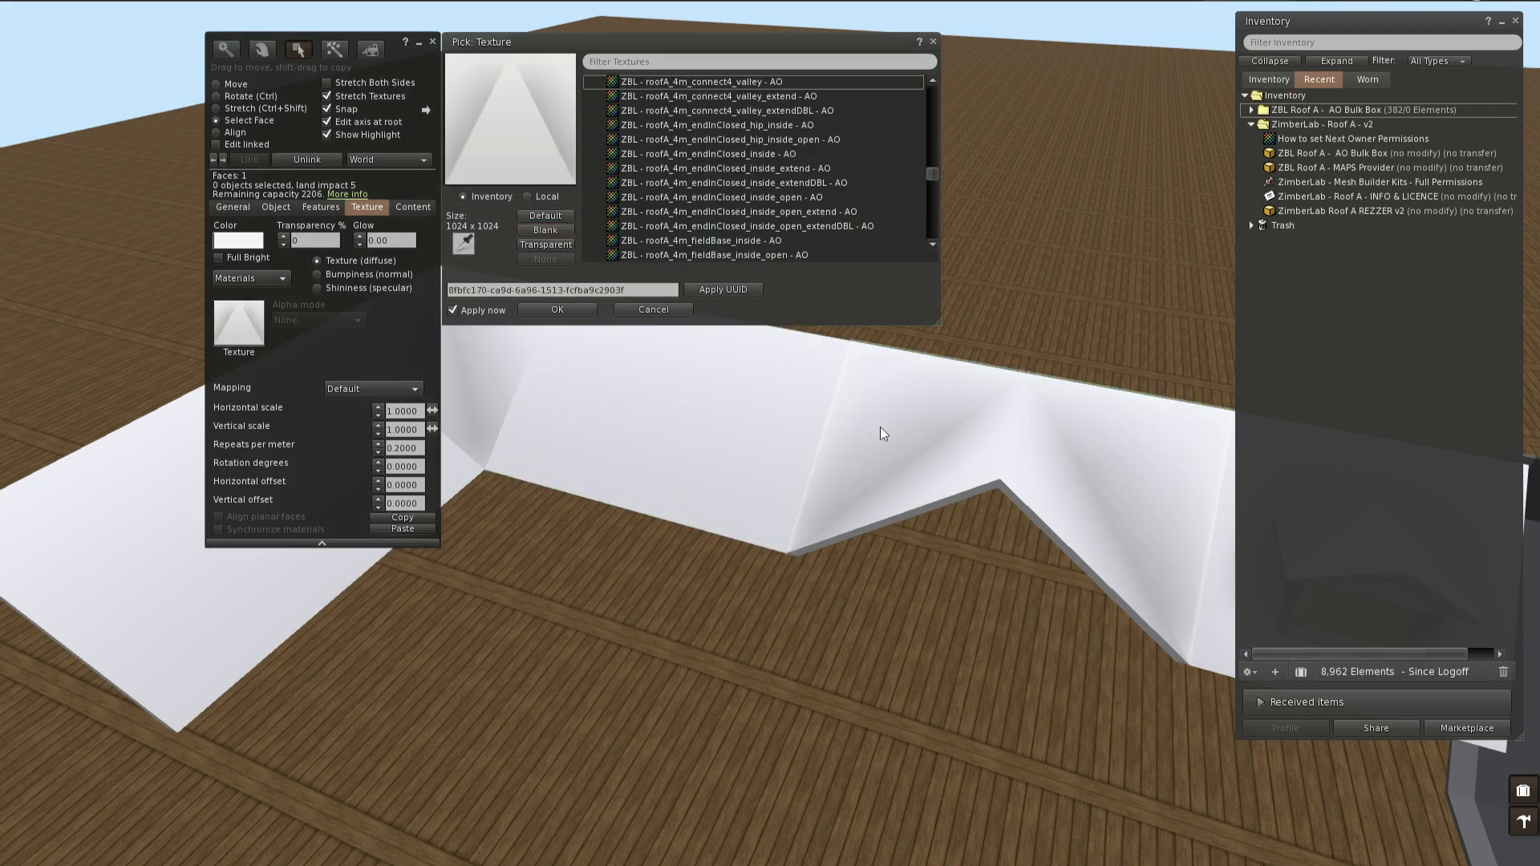
pyautogui.keyDown('alt'); pyautogui.moveTo(924, 426); pyautogui.dragTo(890, 457); pyautogui.keyUp('alt')
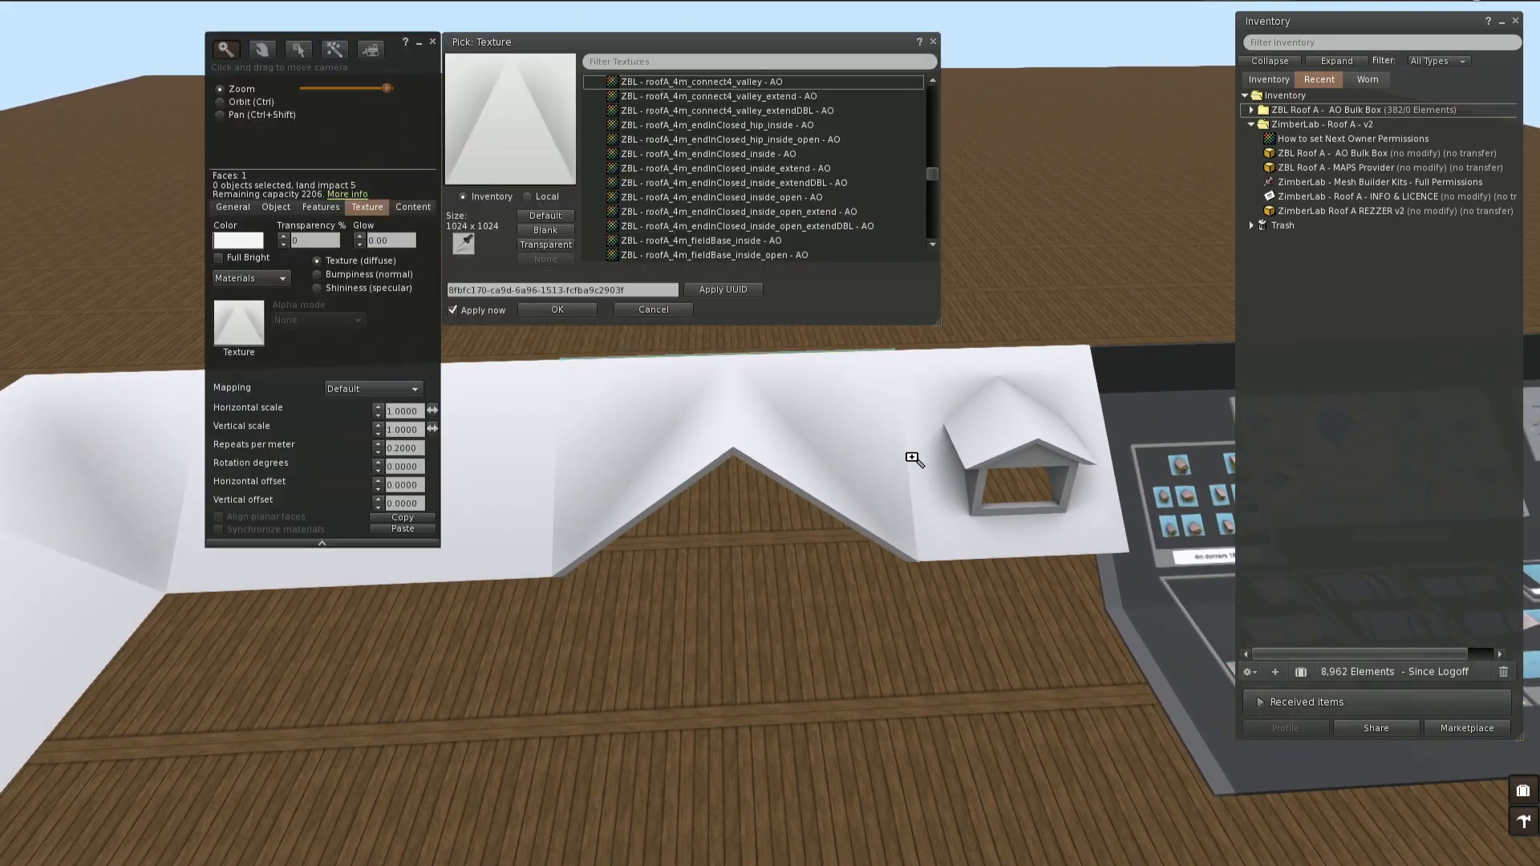
pyautogui.click(982, 443)
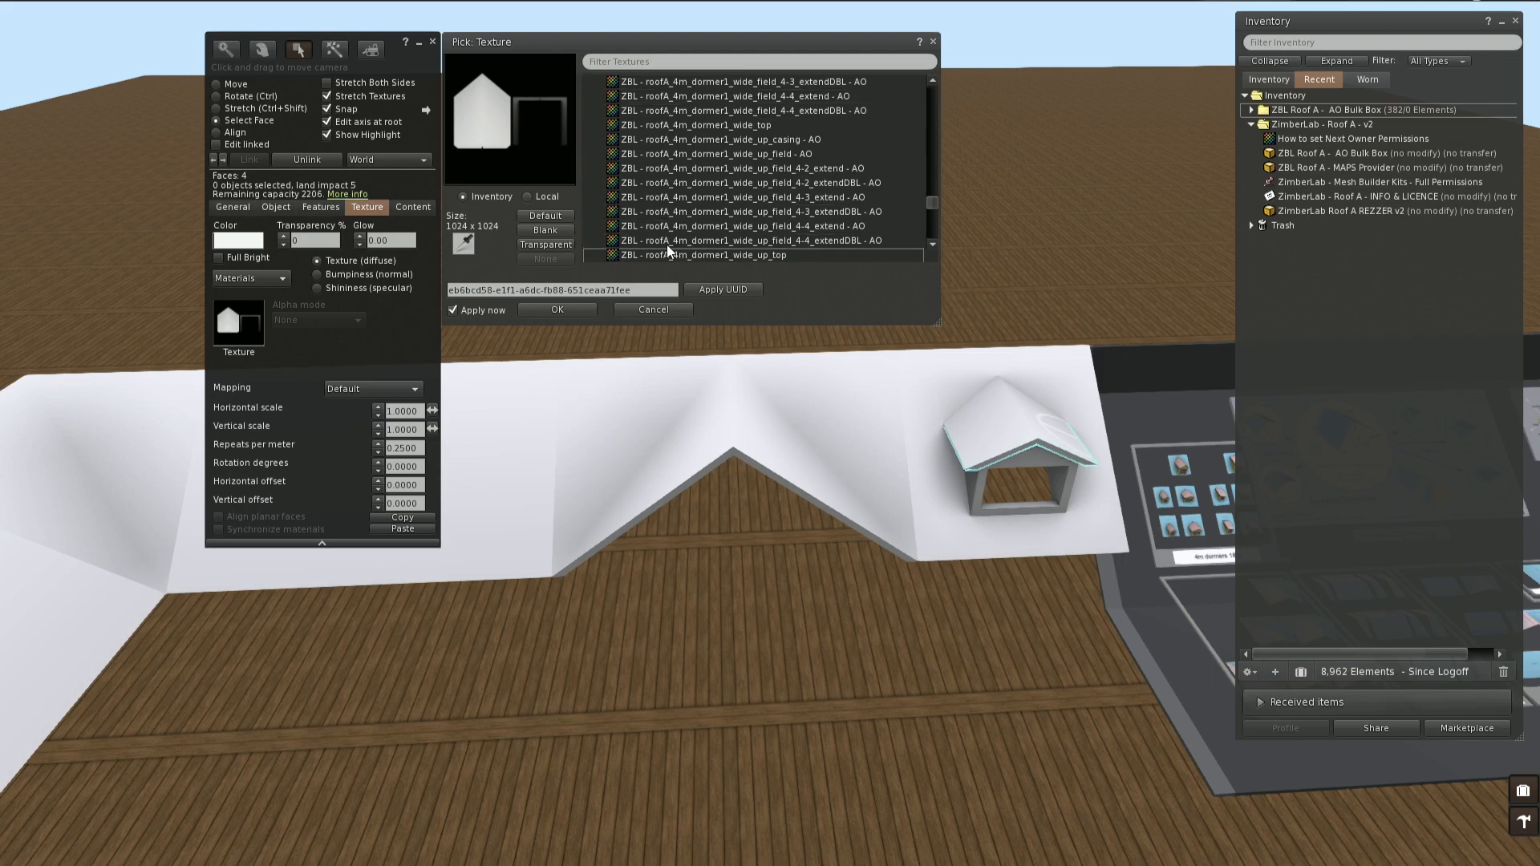
# Step: Select the dormer's casing face, preview the ZBL - roofA_4m_dormer1_wide_up_casing - AO texture, and end the editing without picking a texture
pyautogui.click(980, 492)
pyautogui.doubleClick(715, 141)
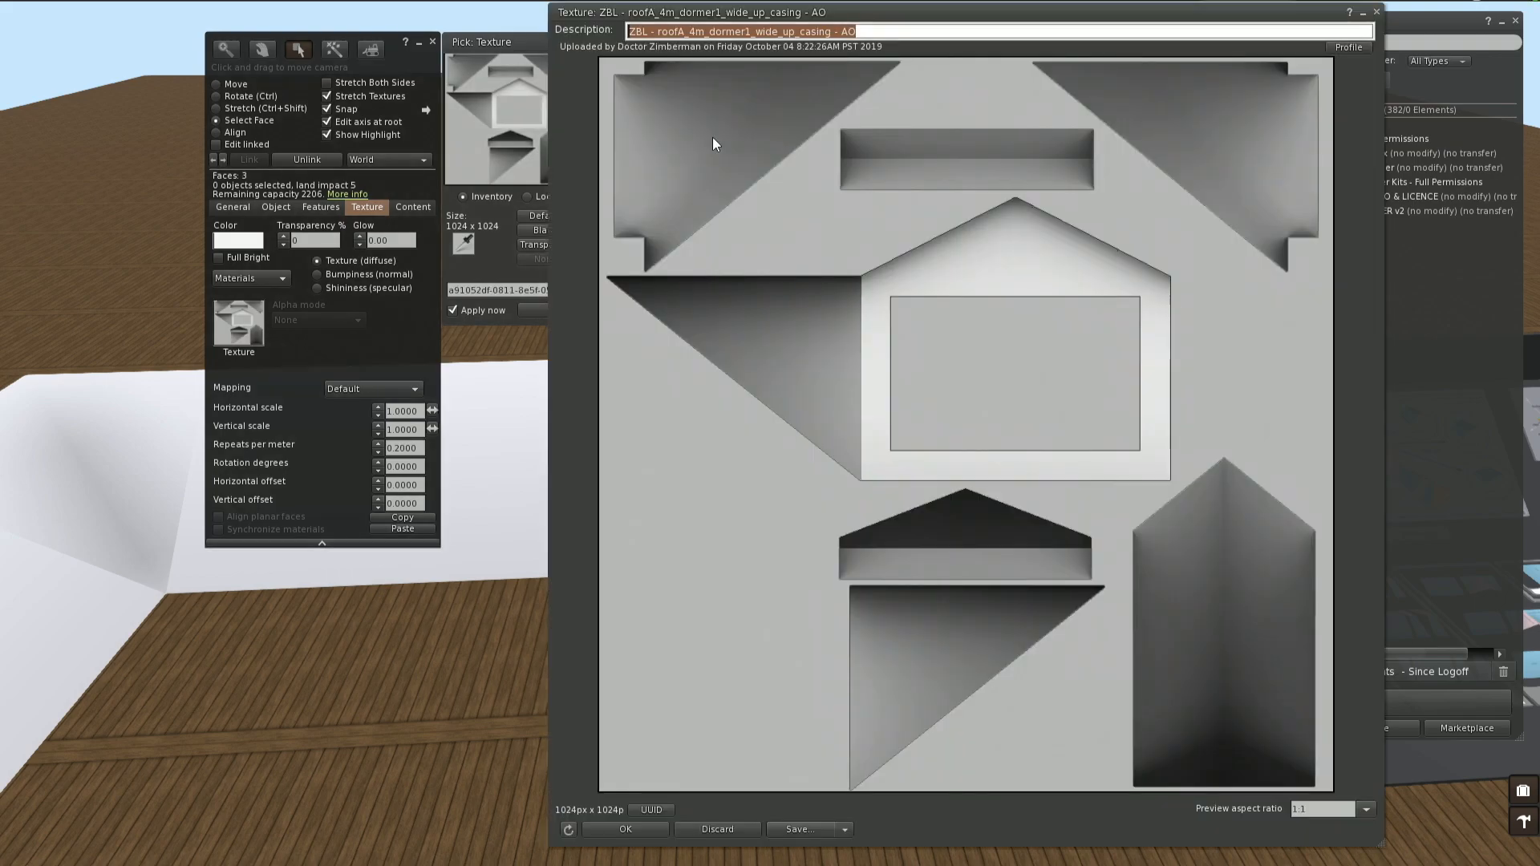
pyautogui.hotkey('ctrl', 'w')
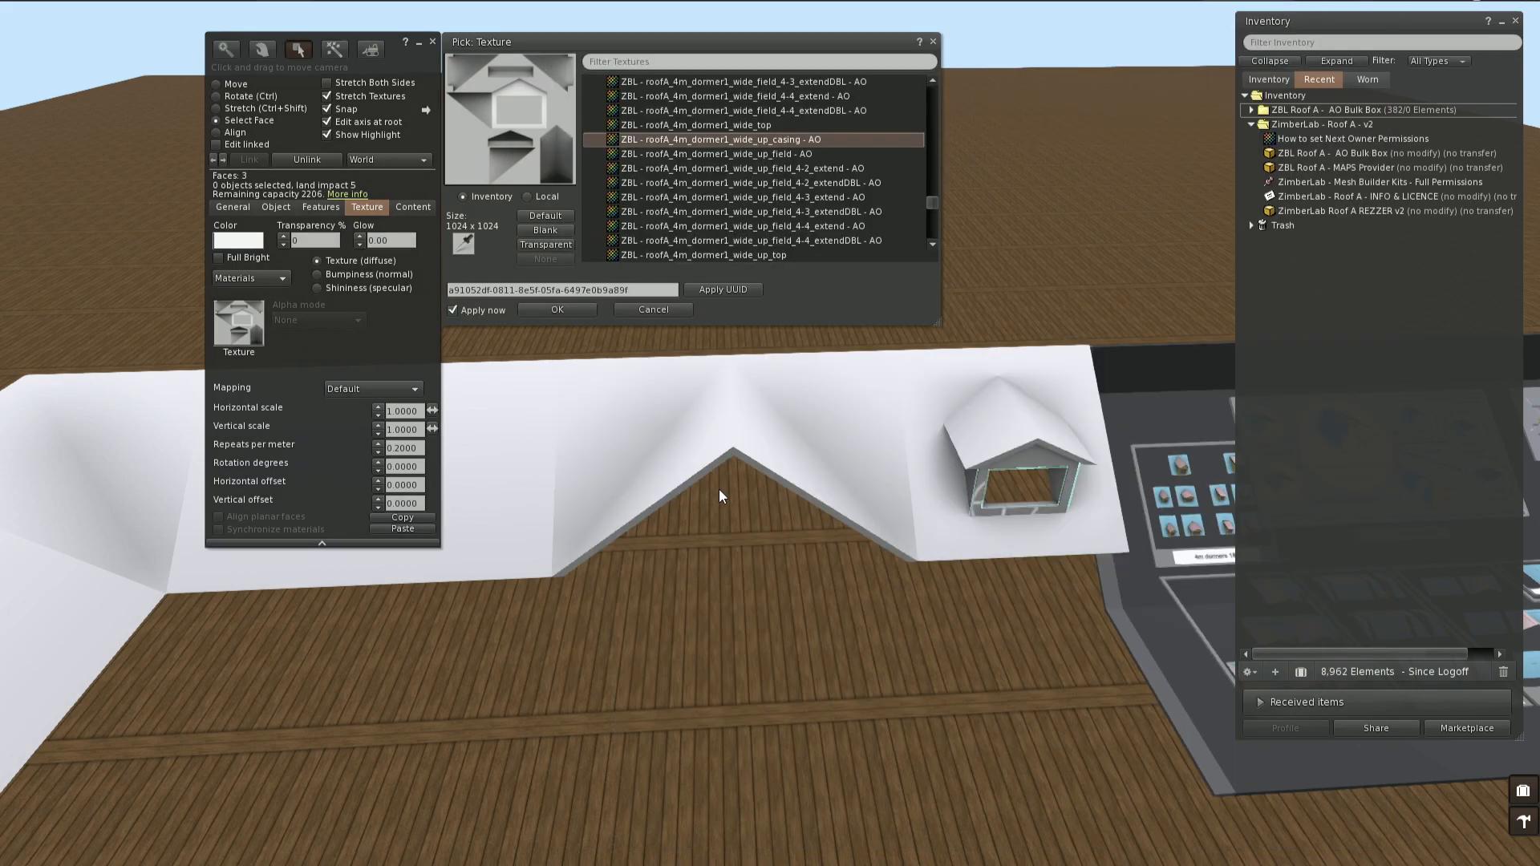
pyautogui.click(651, 309)
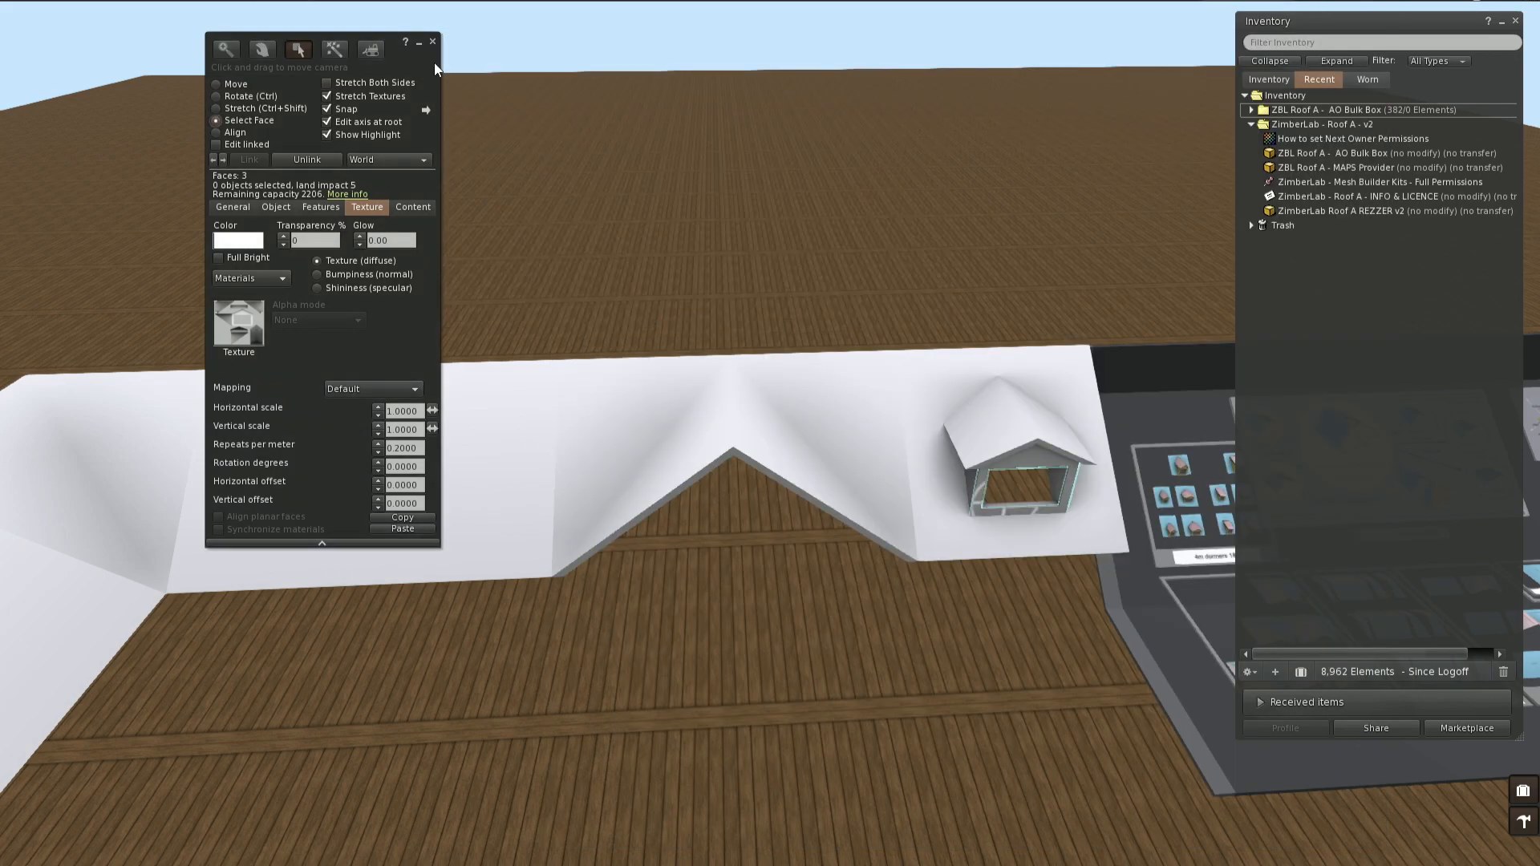
pyautogui.click(432, 41)
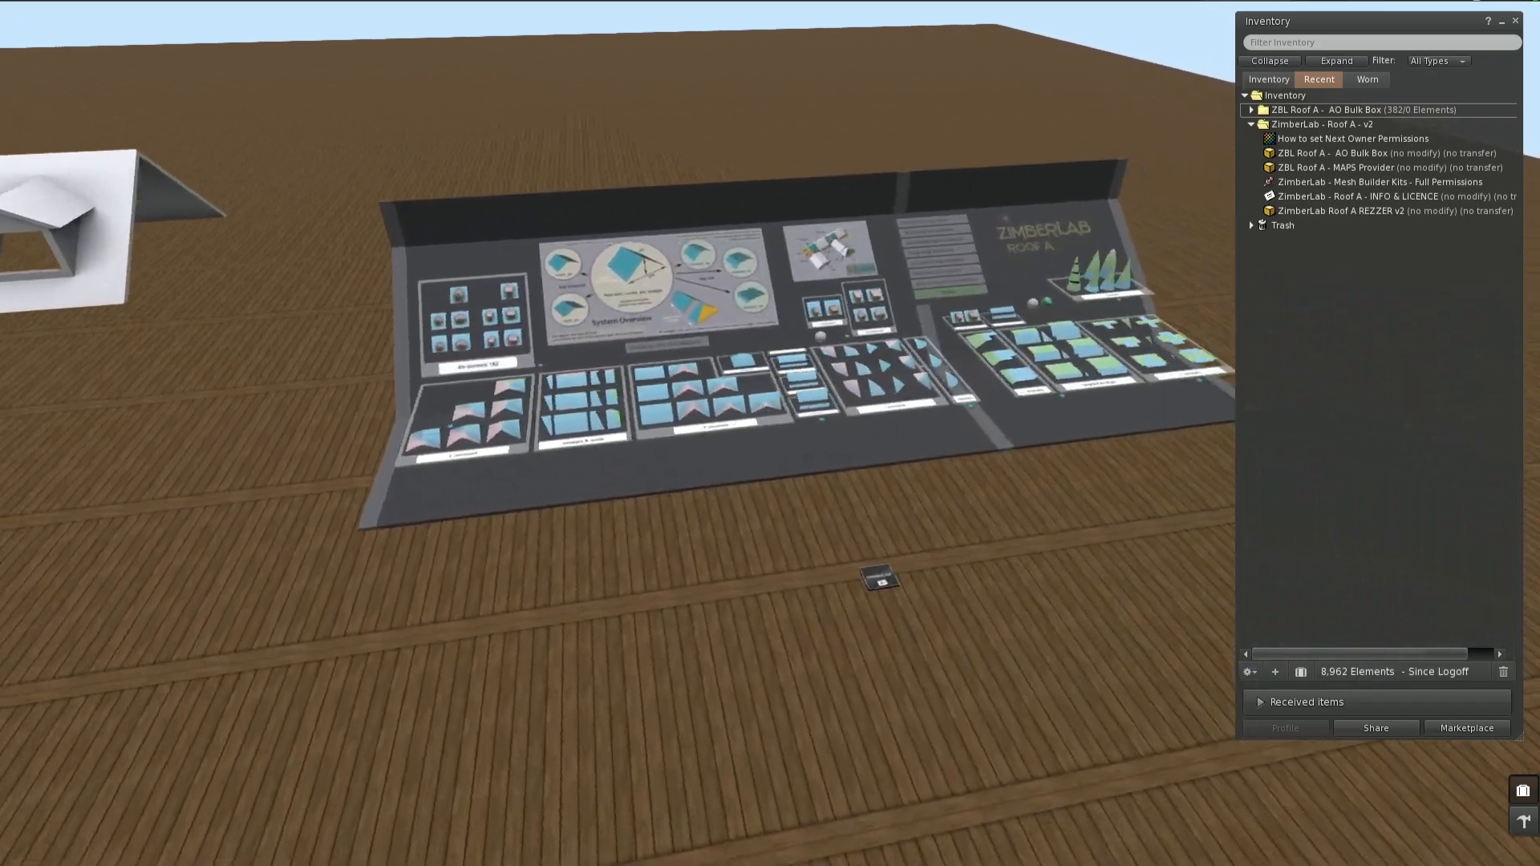
# Step: Rez the ZBL Roof A - MAPS Provider from the recent inventory items onto the floor beside the AO Bulk Box
pyautogui.keyDown('alt'); pyautogui.moveTo(877, 564); pyautogui.dragTo(876, 457); pyautogui.keyUp('alt')
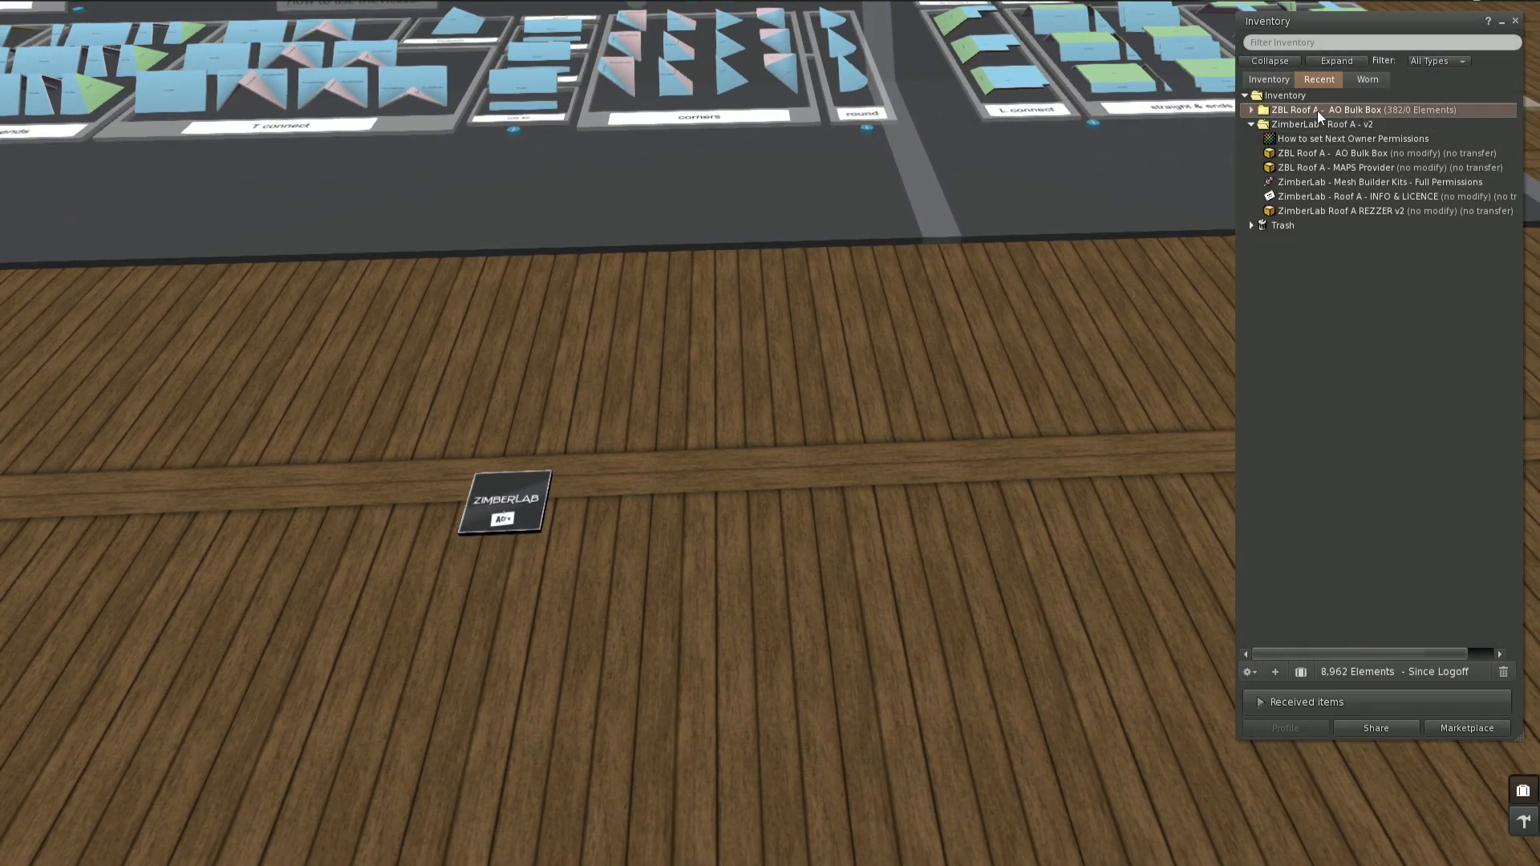
pyautogui.keyDown('alt'); pyautogui.moveTo(854, 450); pyautogui.dragTo(778, 451); pyautogui.keyUp('alt')
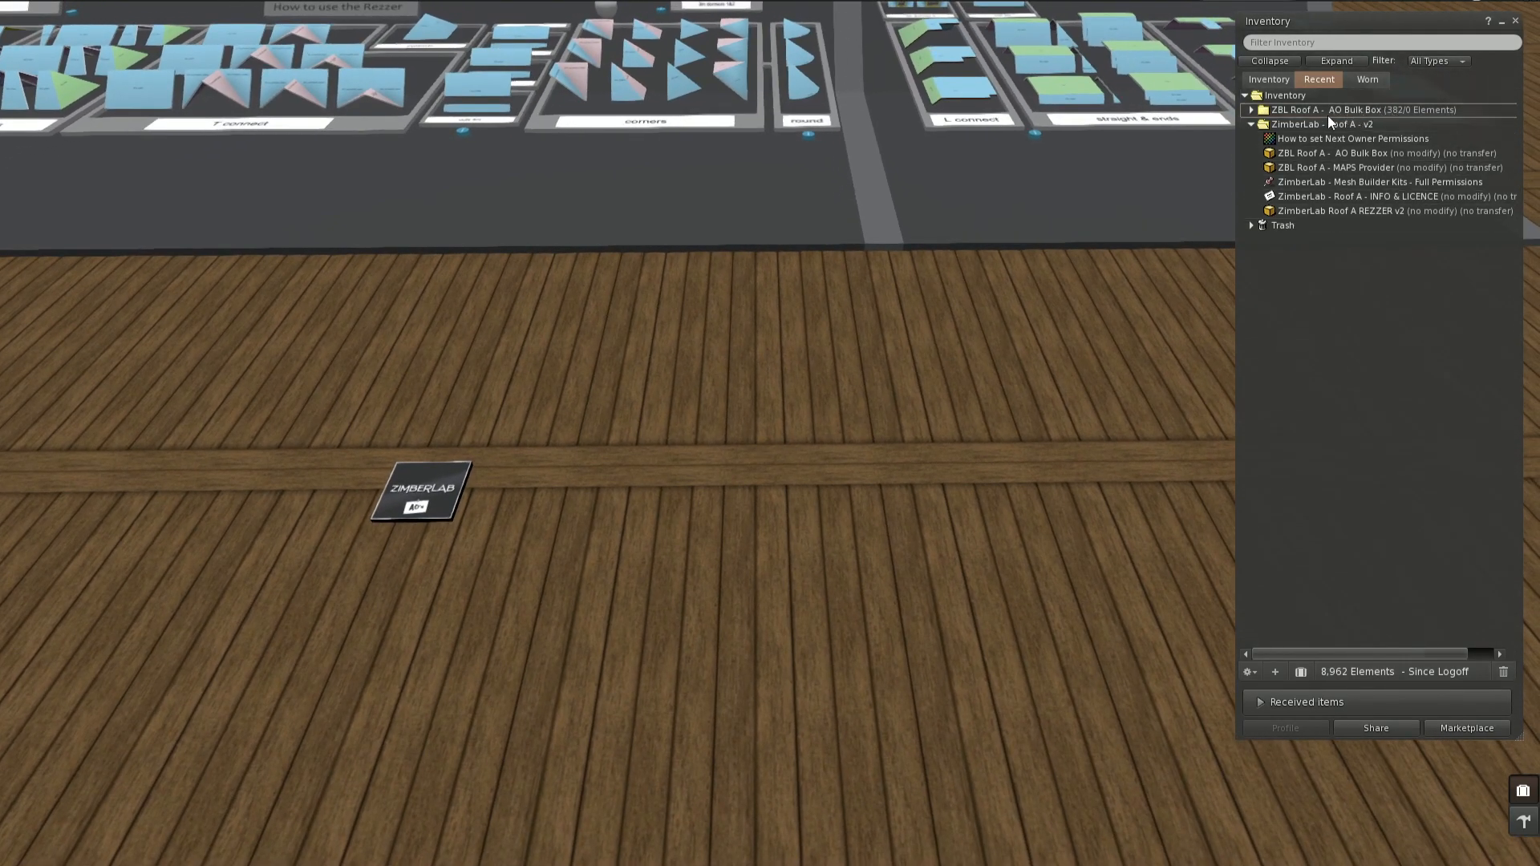
pyautogui.click(1354, 168)
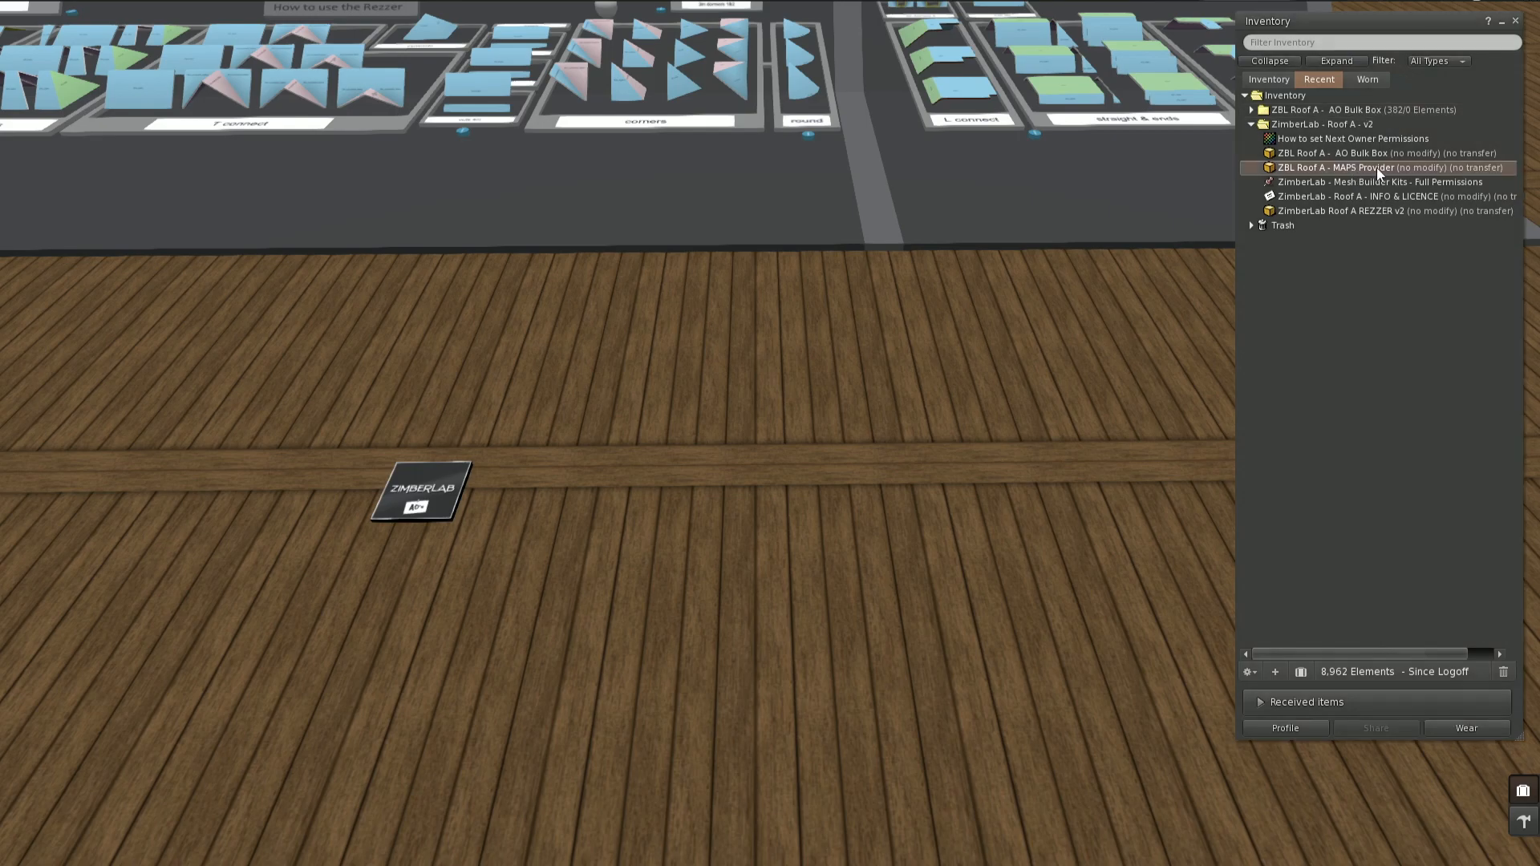
pyautogui.moveTo(1364, 166); pyautogui.dragTo(1133, 215)
pyautogui.moveTo(930, 503); pyautogui.dragTo(930, 504)
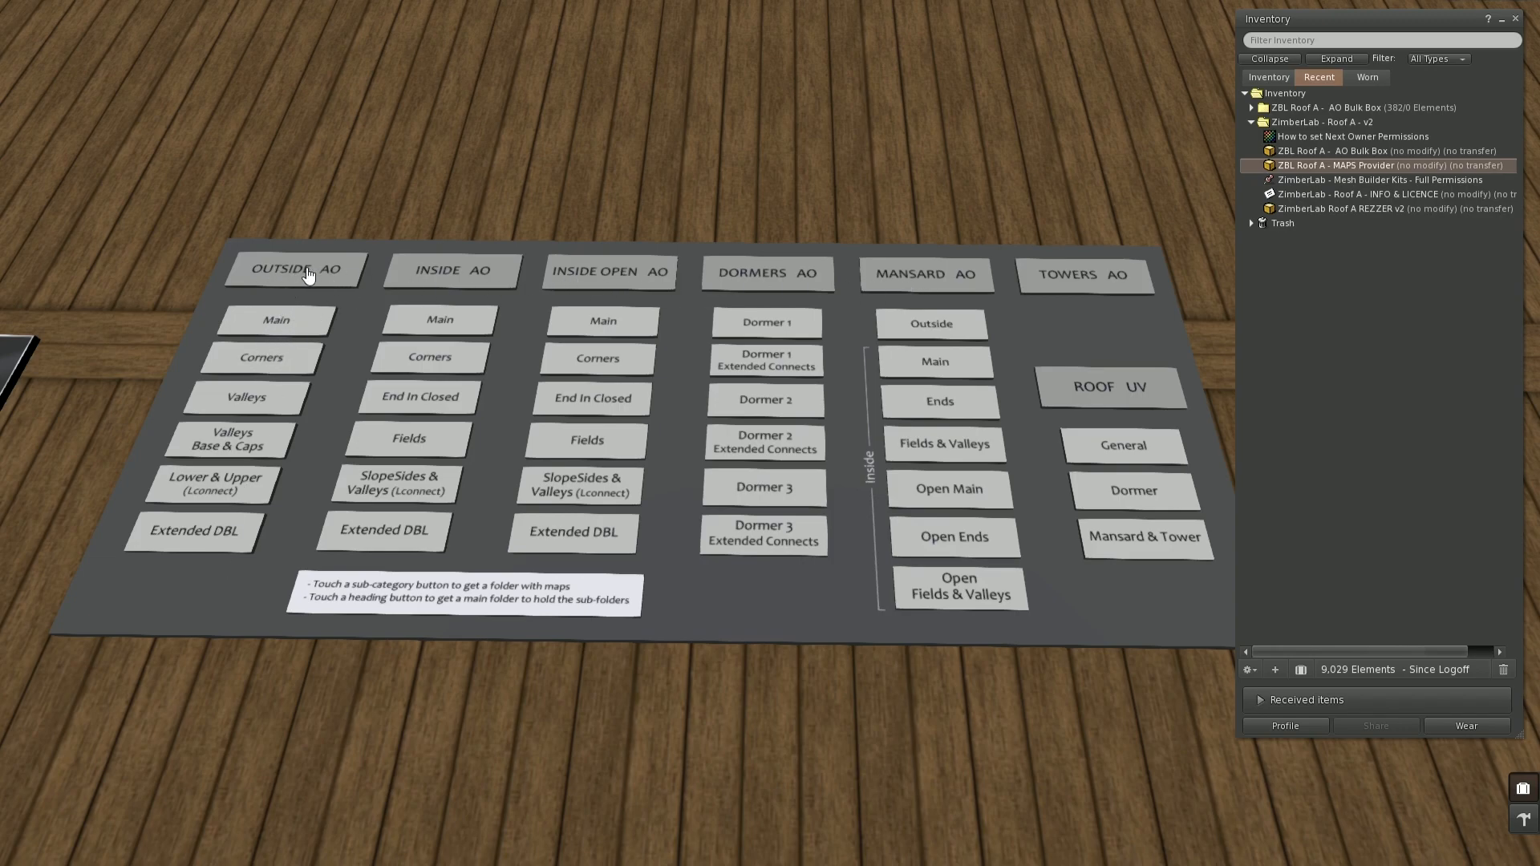
# Step: Request the OUTSIDE AO main folder and its Valleys folder from the MAPS Provider, and move 3. Outside Valleys into 1. OUTSIDE AO
pyautogui.click(308, 275)
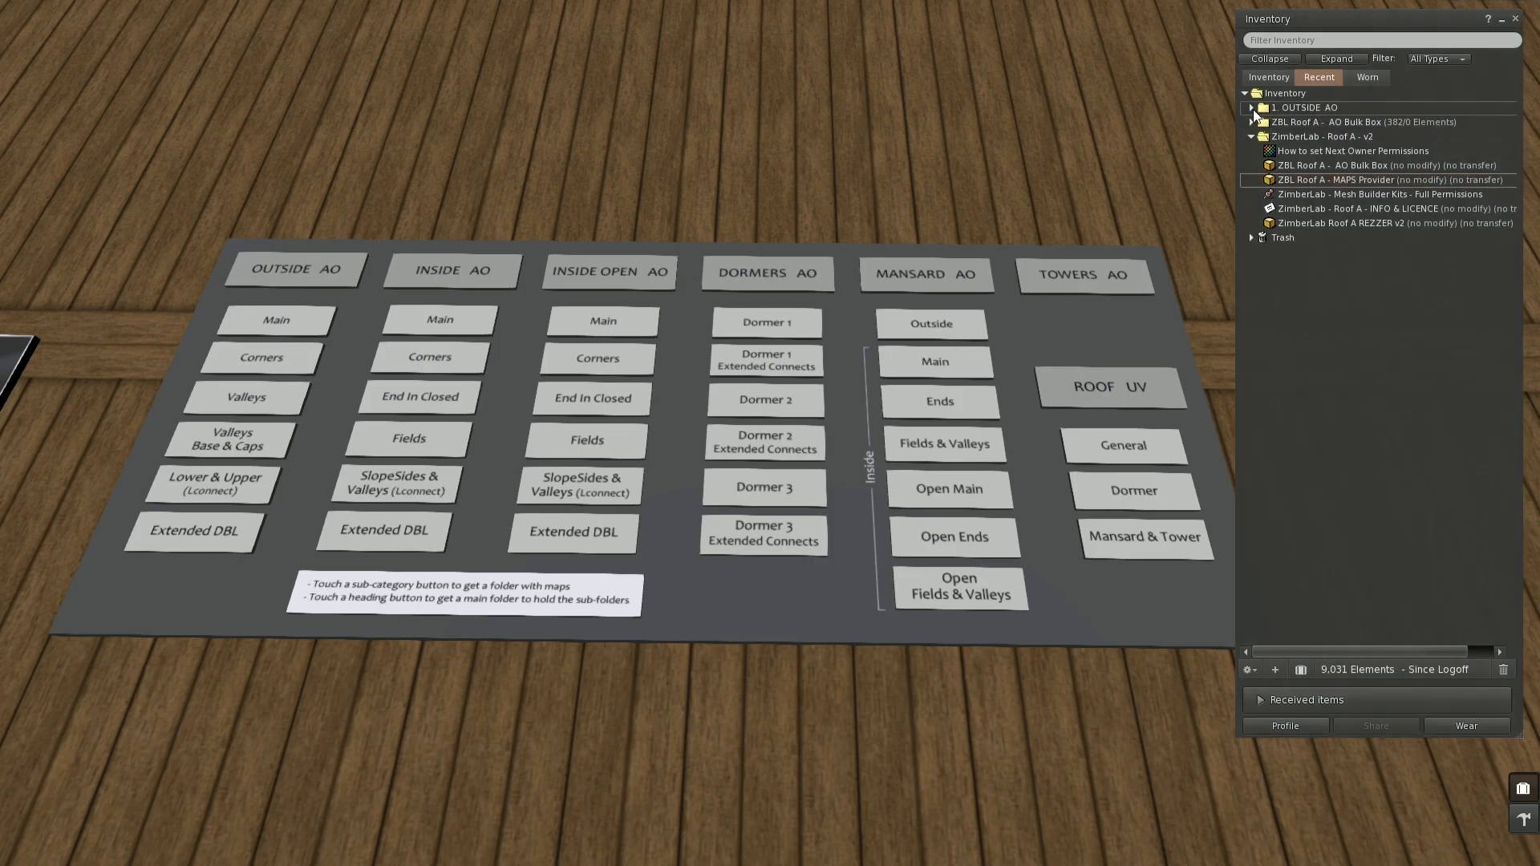
pyautogui.click(1251, 109)
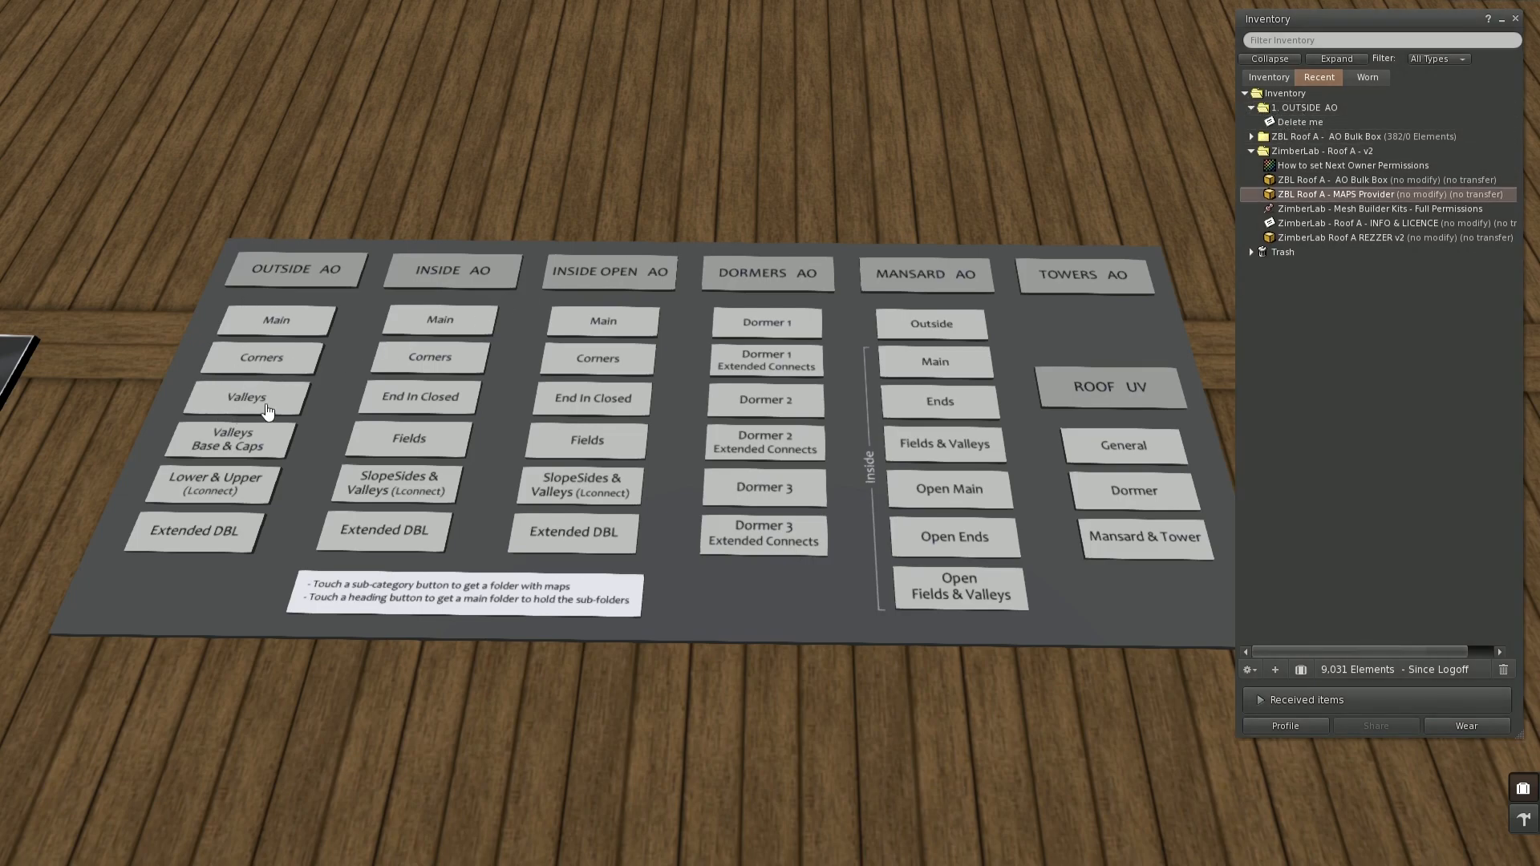
pyautogui.click(262, 405)
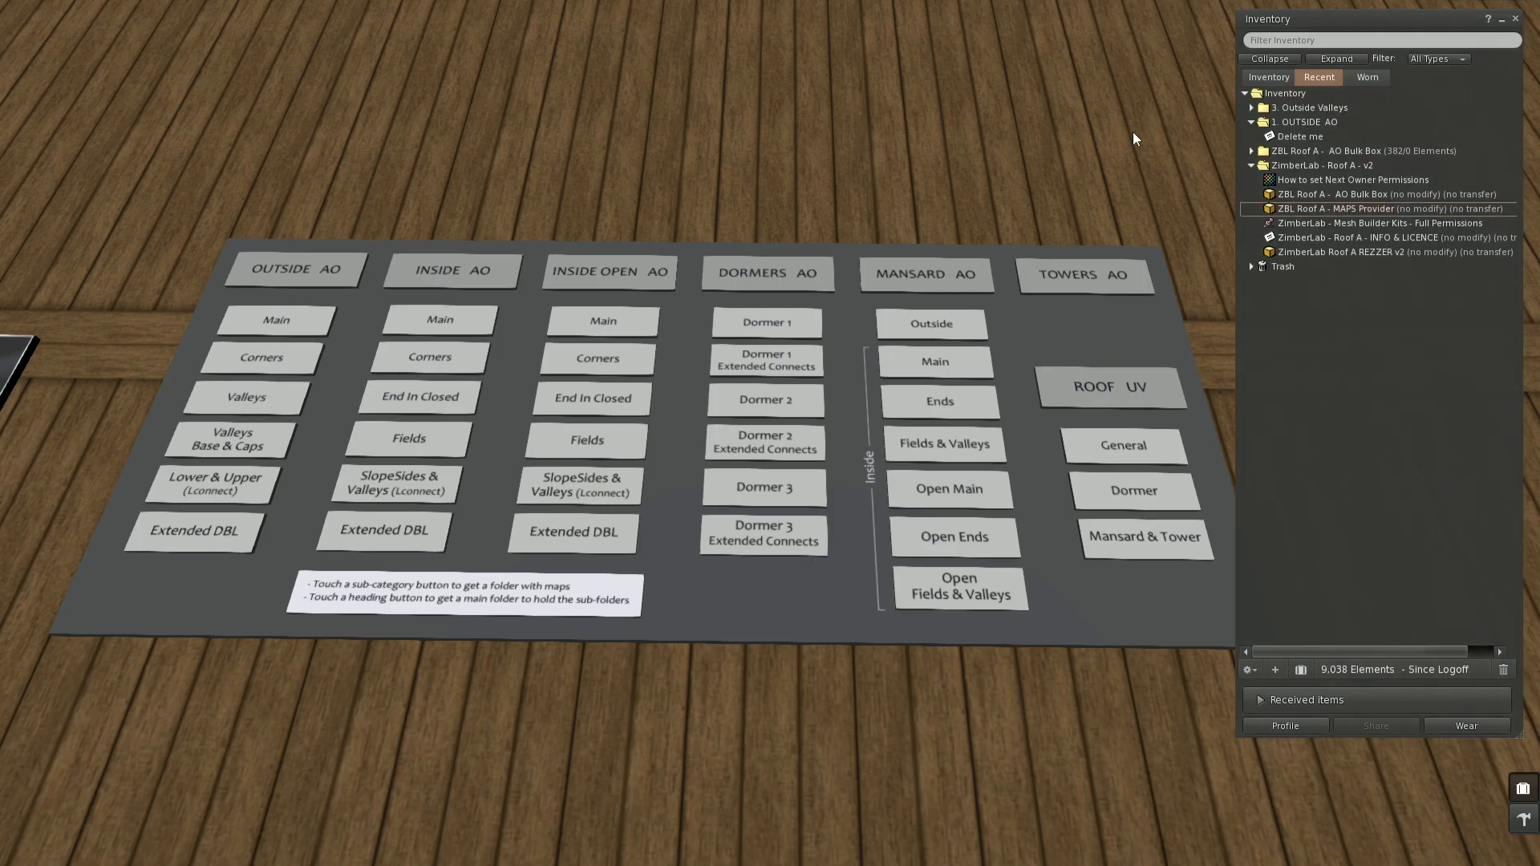
pyautogui.moveTo(1307, 107); pyautogui.dragTo(1304, 122)
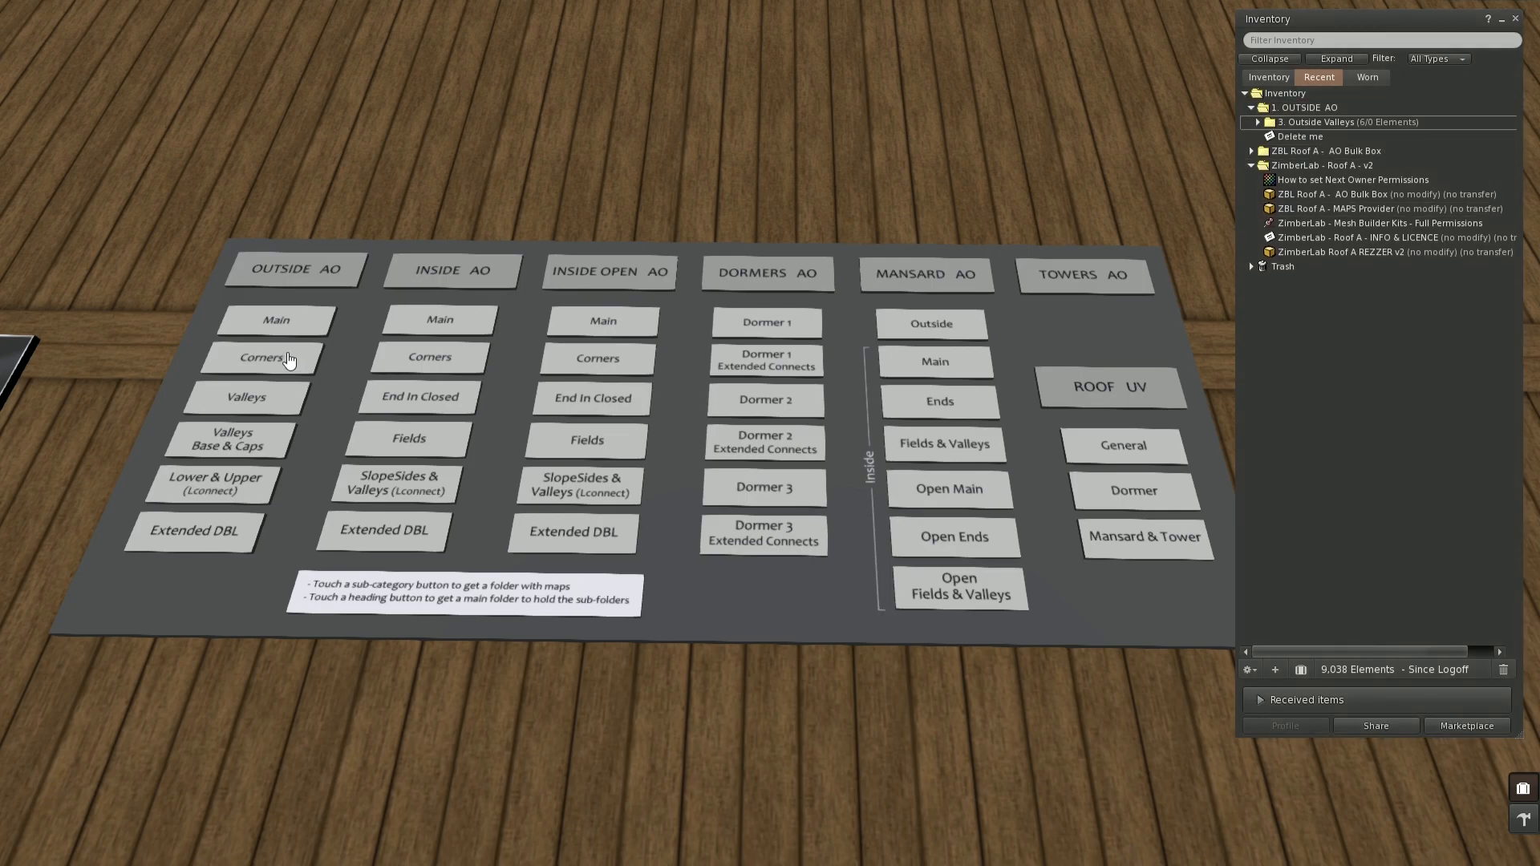
# Step: Request the outside Corners and Main folders from the MAPS Provider and move each into the 1. OUTSIDE AO folder
pyautogui.click(289, 360)
pyautogui.click(1316, 105)
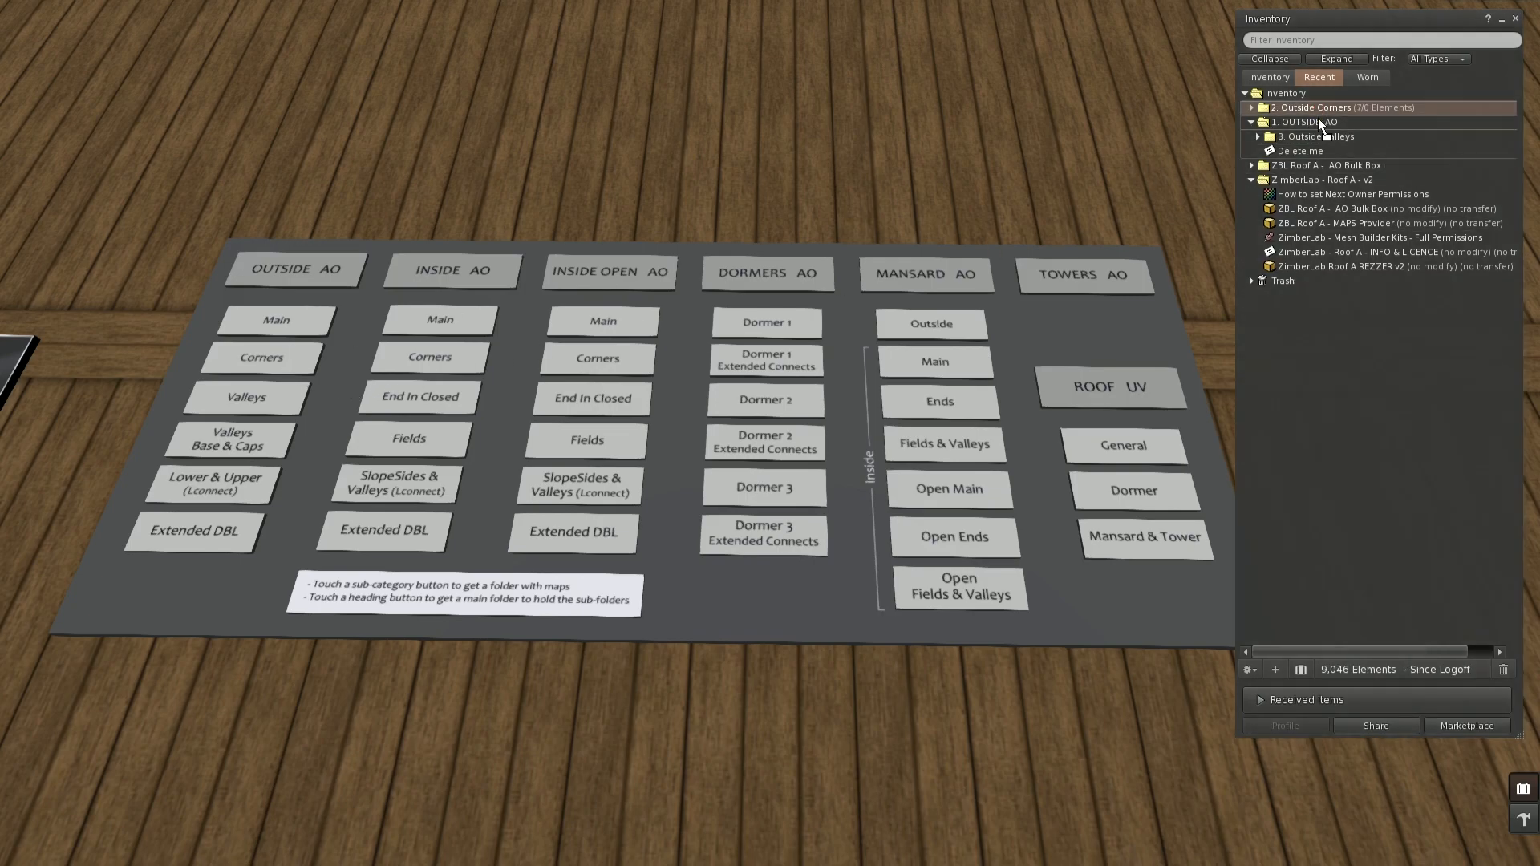
pyautogui.click(271, 324)
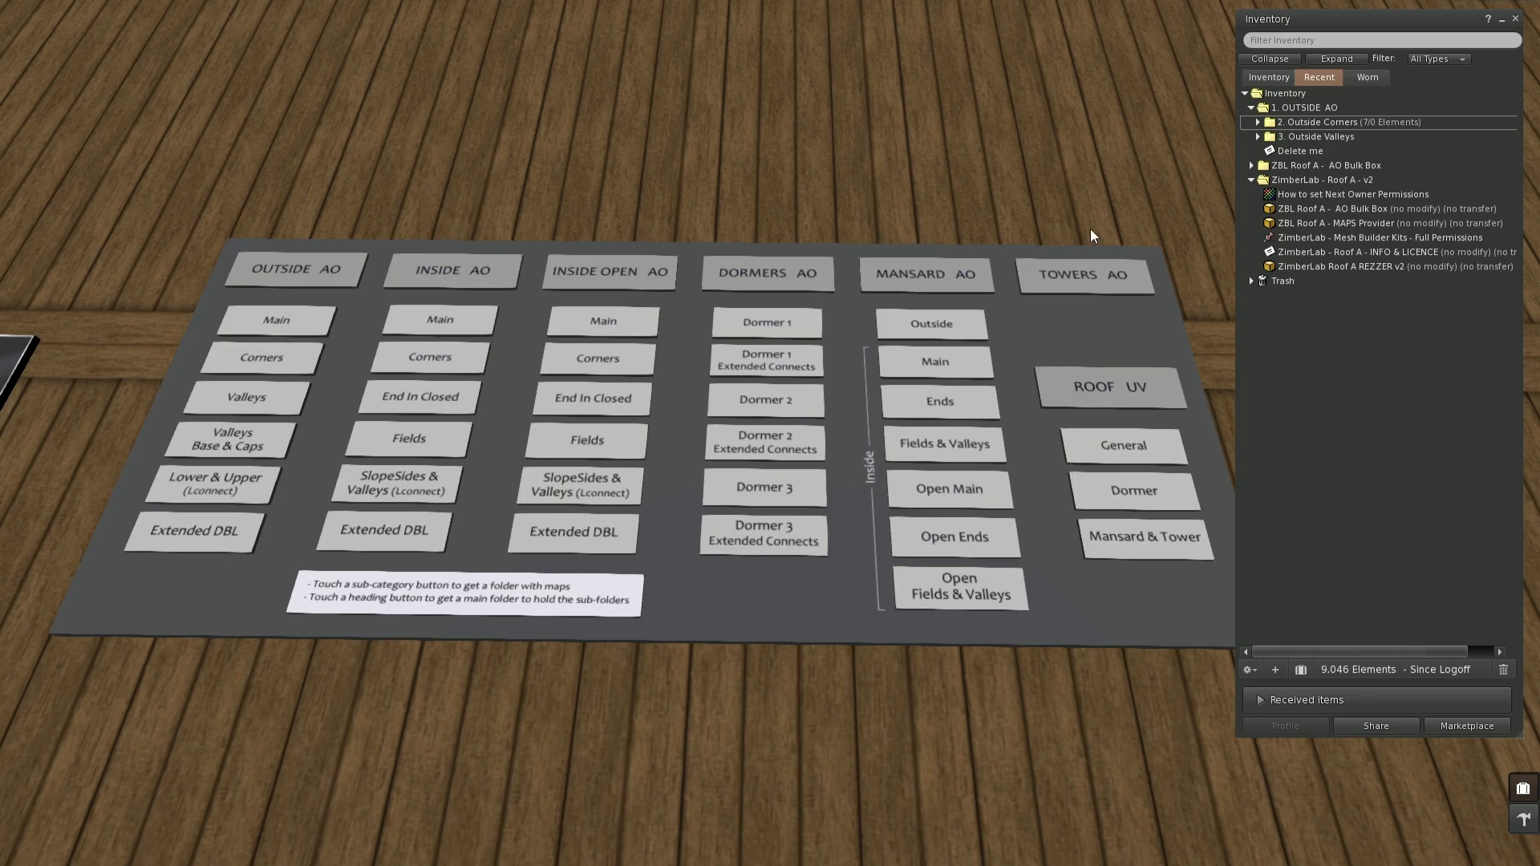
pyautogui.moveTo(1315, 109); pyautogui.dragTo(1320, 123)
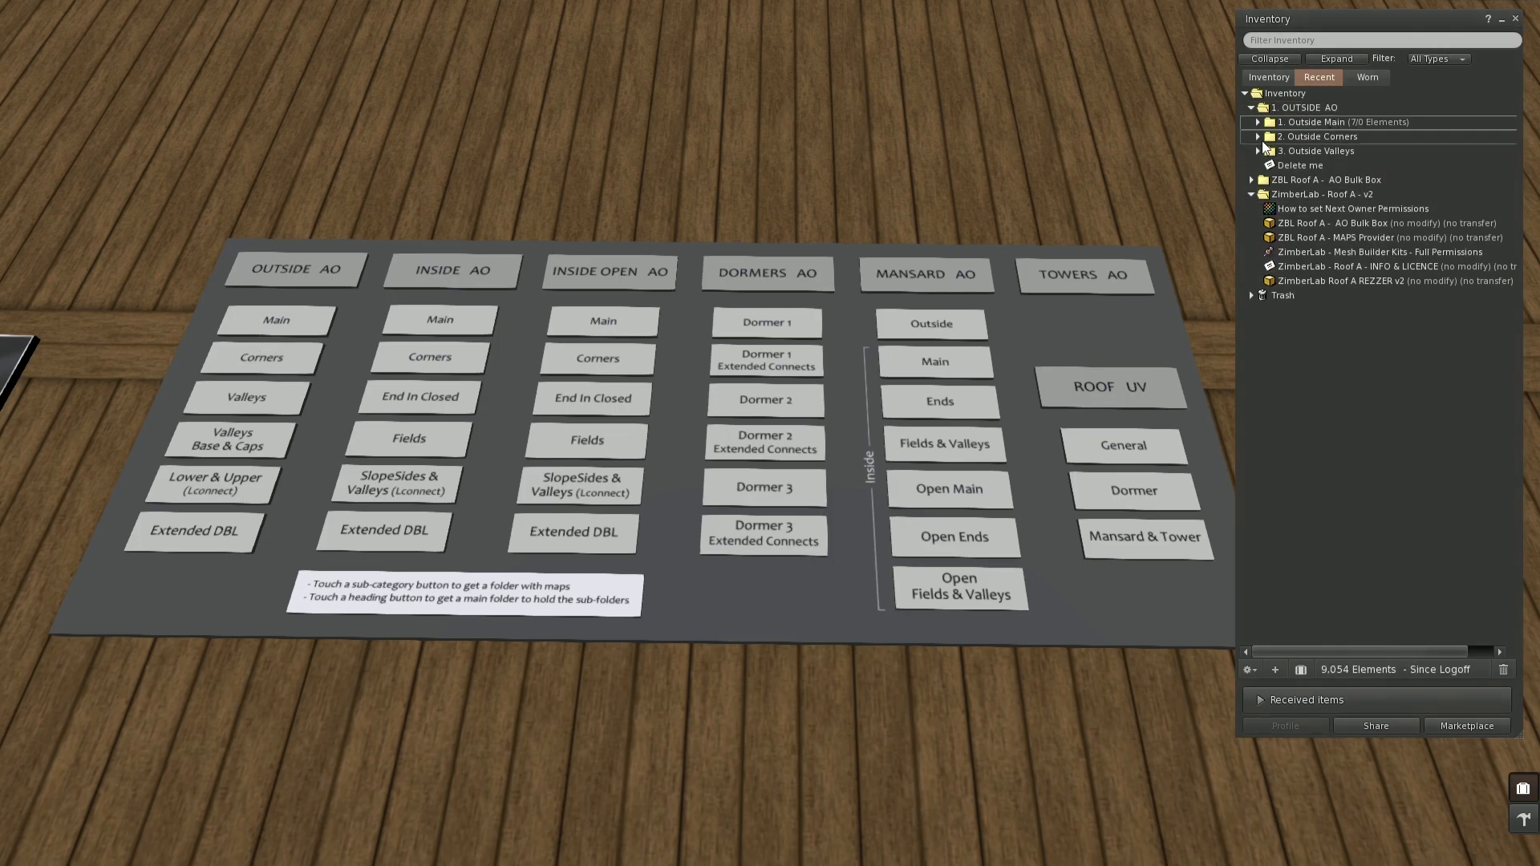
# Step: Expand the 1. Outside Main and 2. Outside Corners folders to view their AO textures
pyautogui.click(1259, 123)
pyautogui.click(1258, 237)
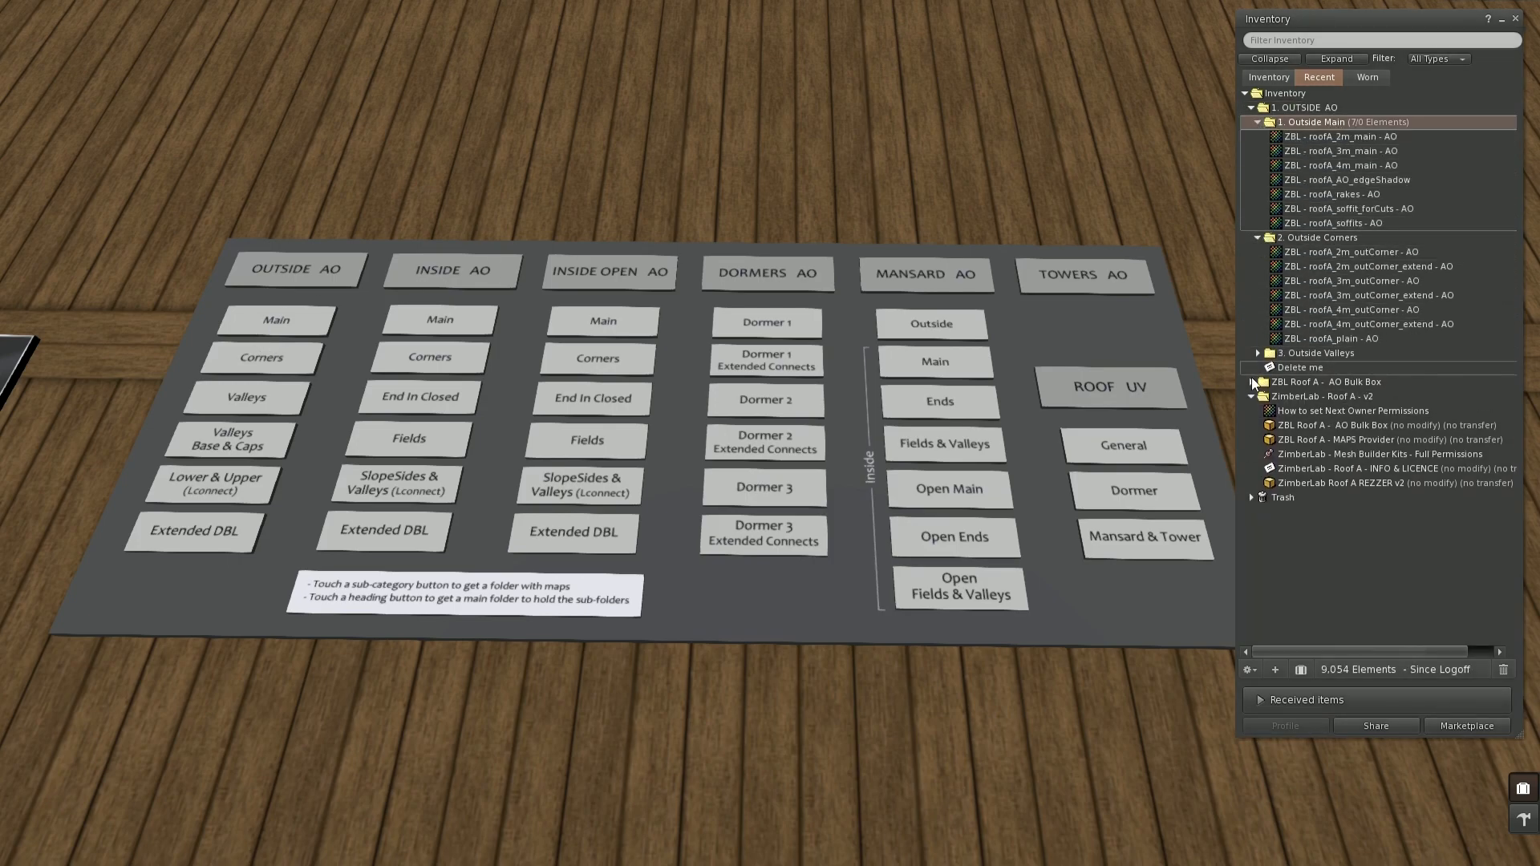